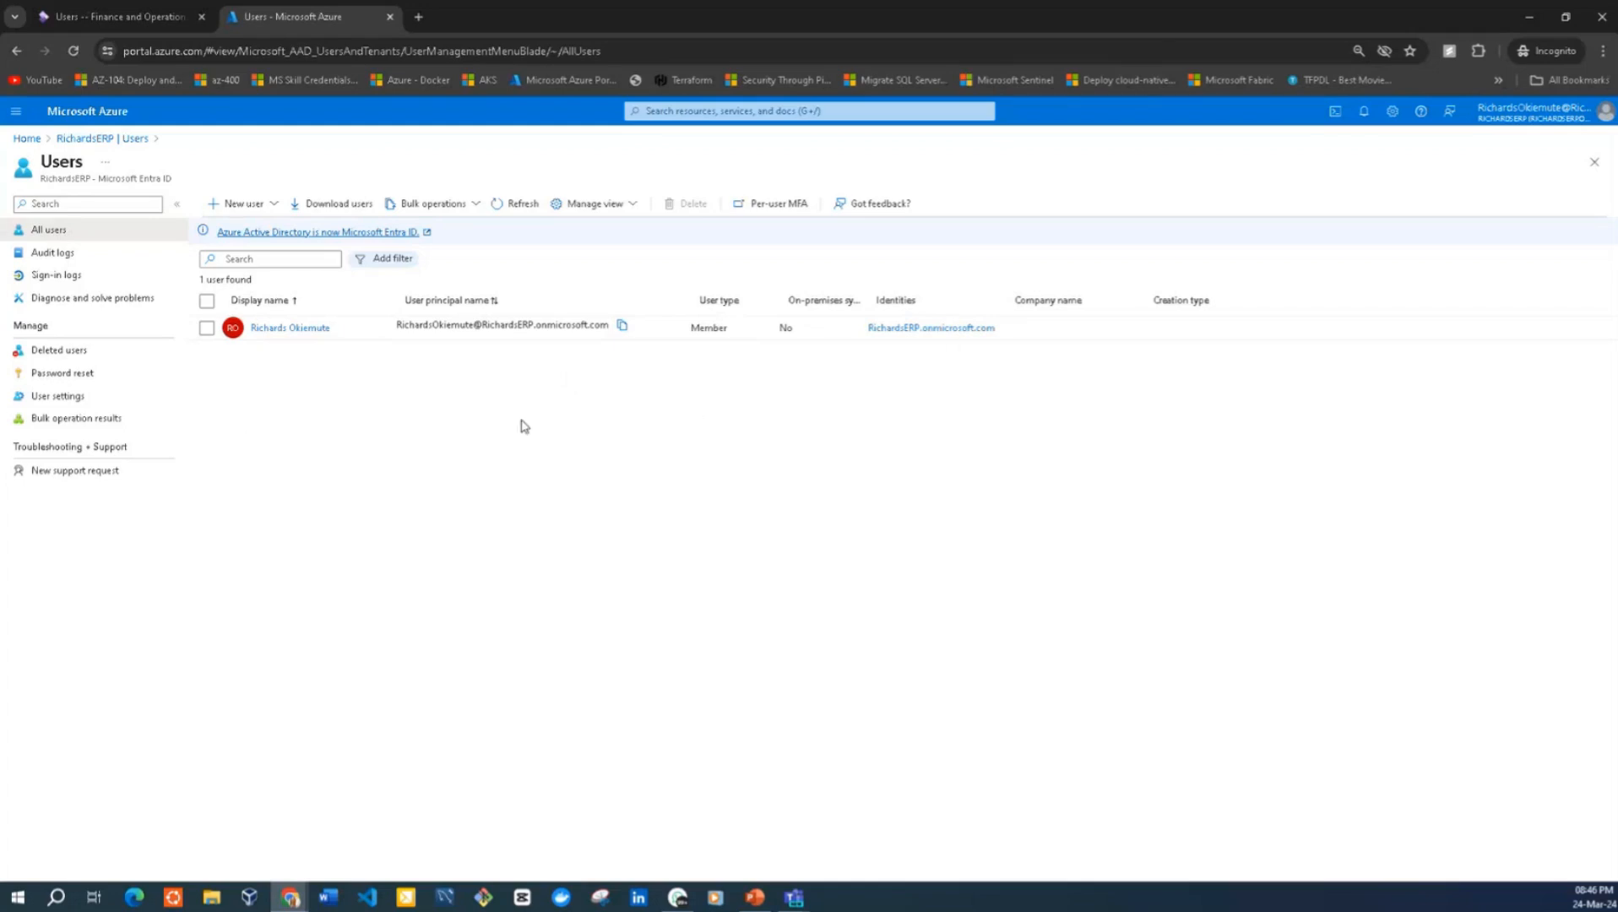
Check the user list in Finance and Operations, and open the external user invitation form in the Azure portal
click(132, 15)
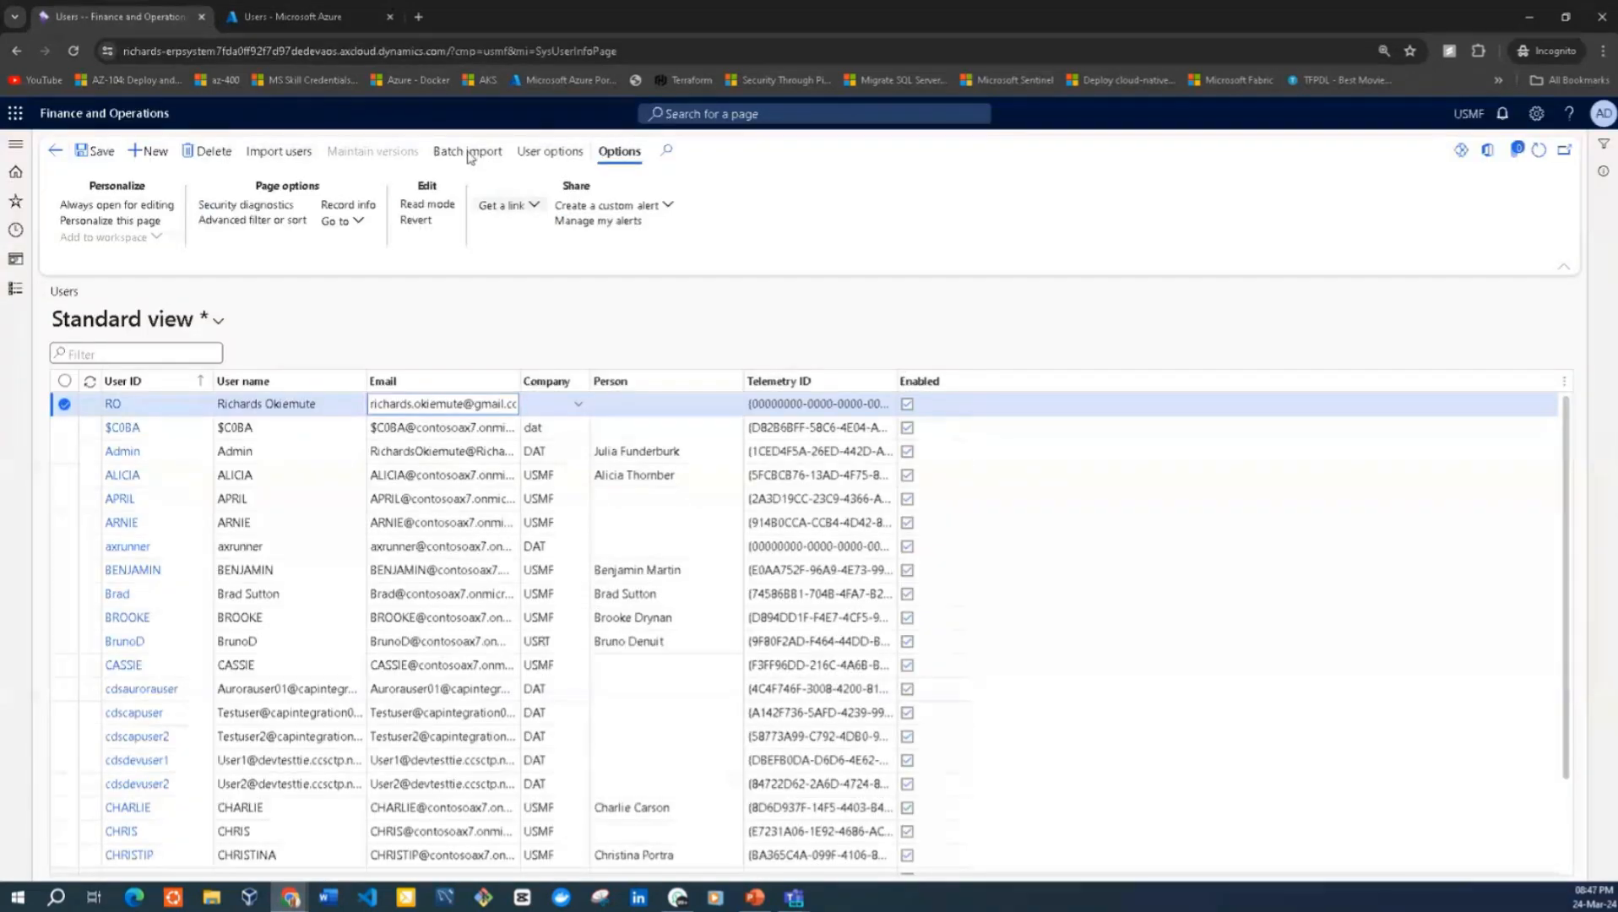
click(295, 16)
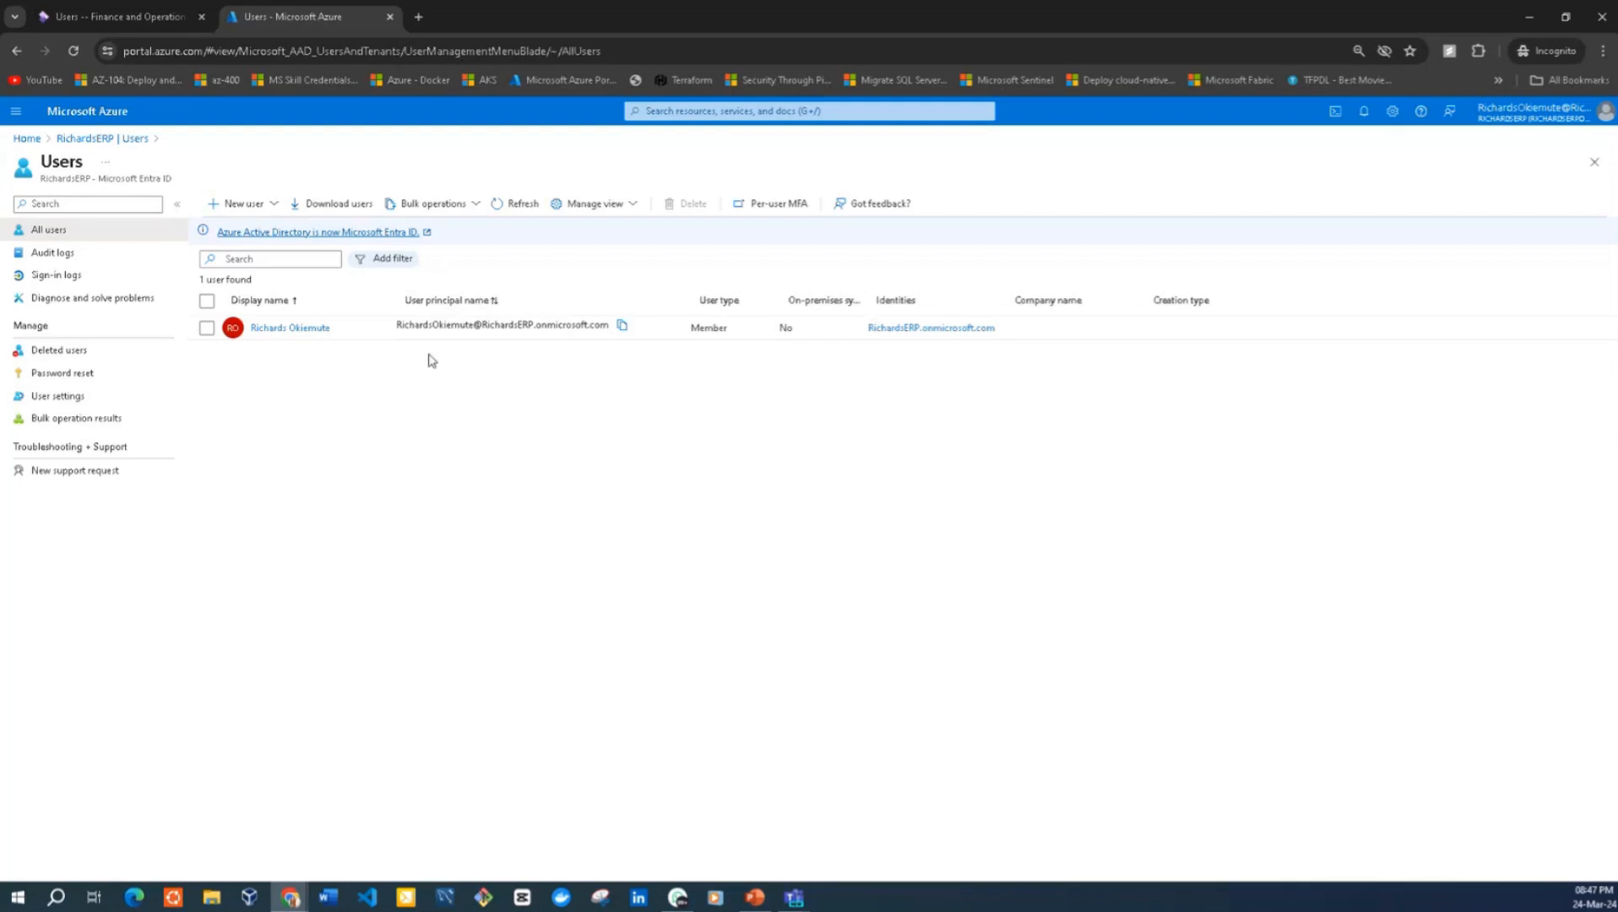
click(271, 206)
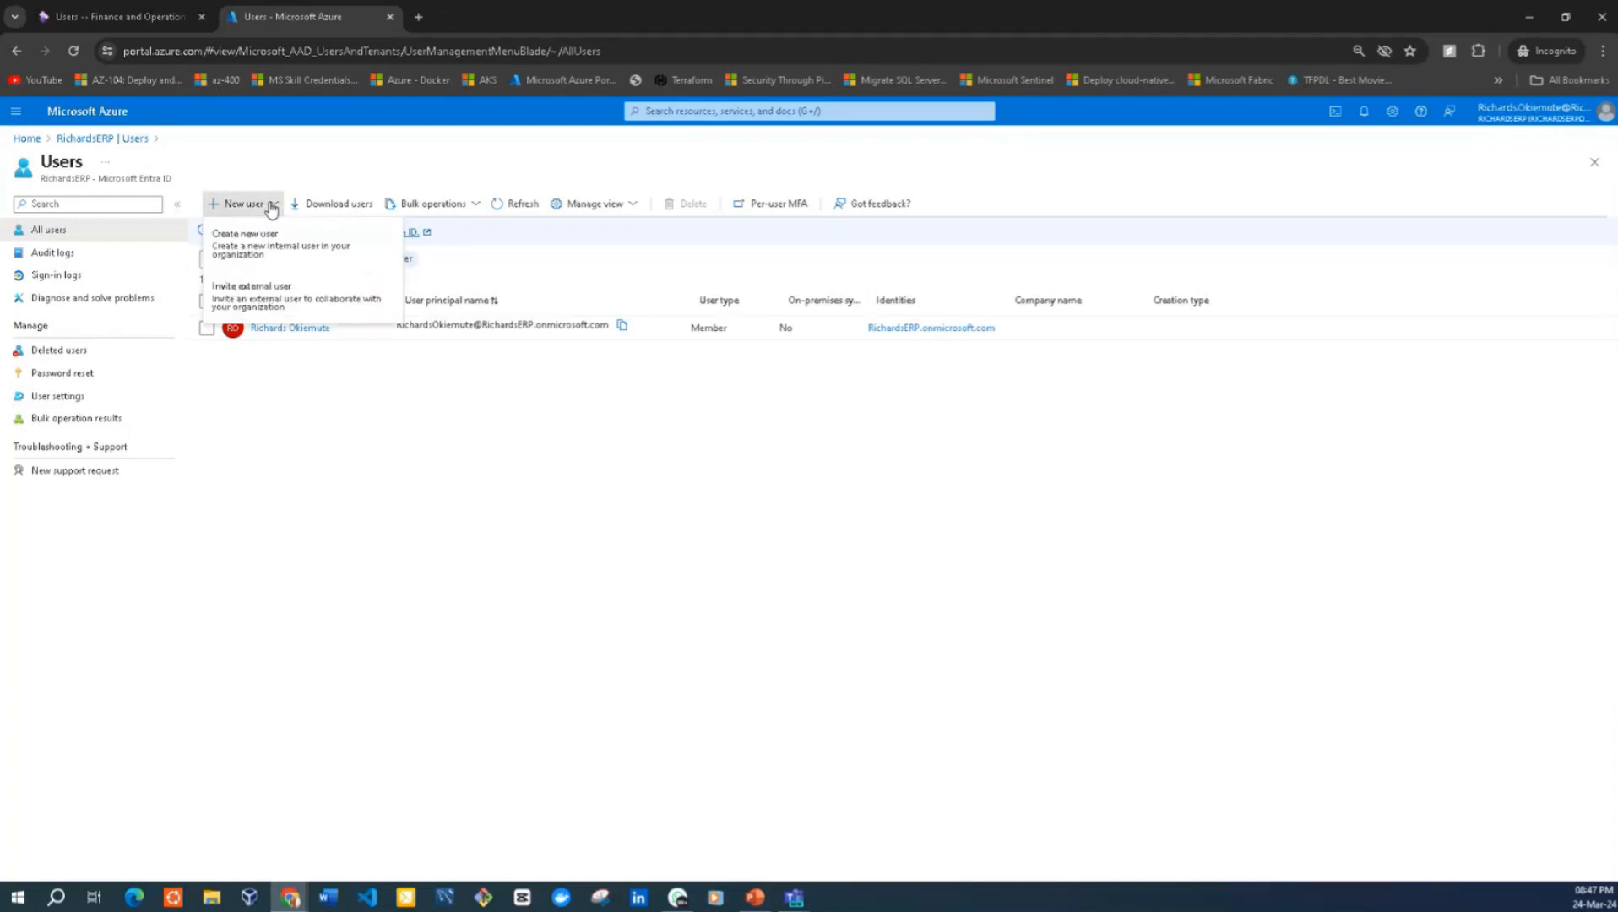
click(257, 307)
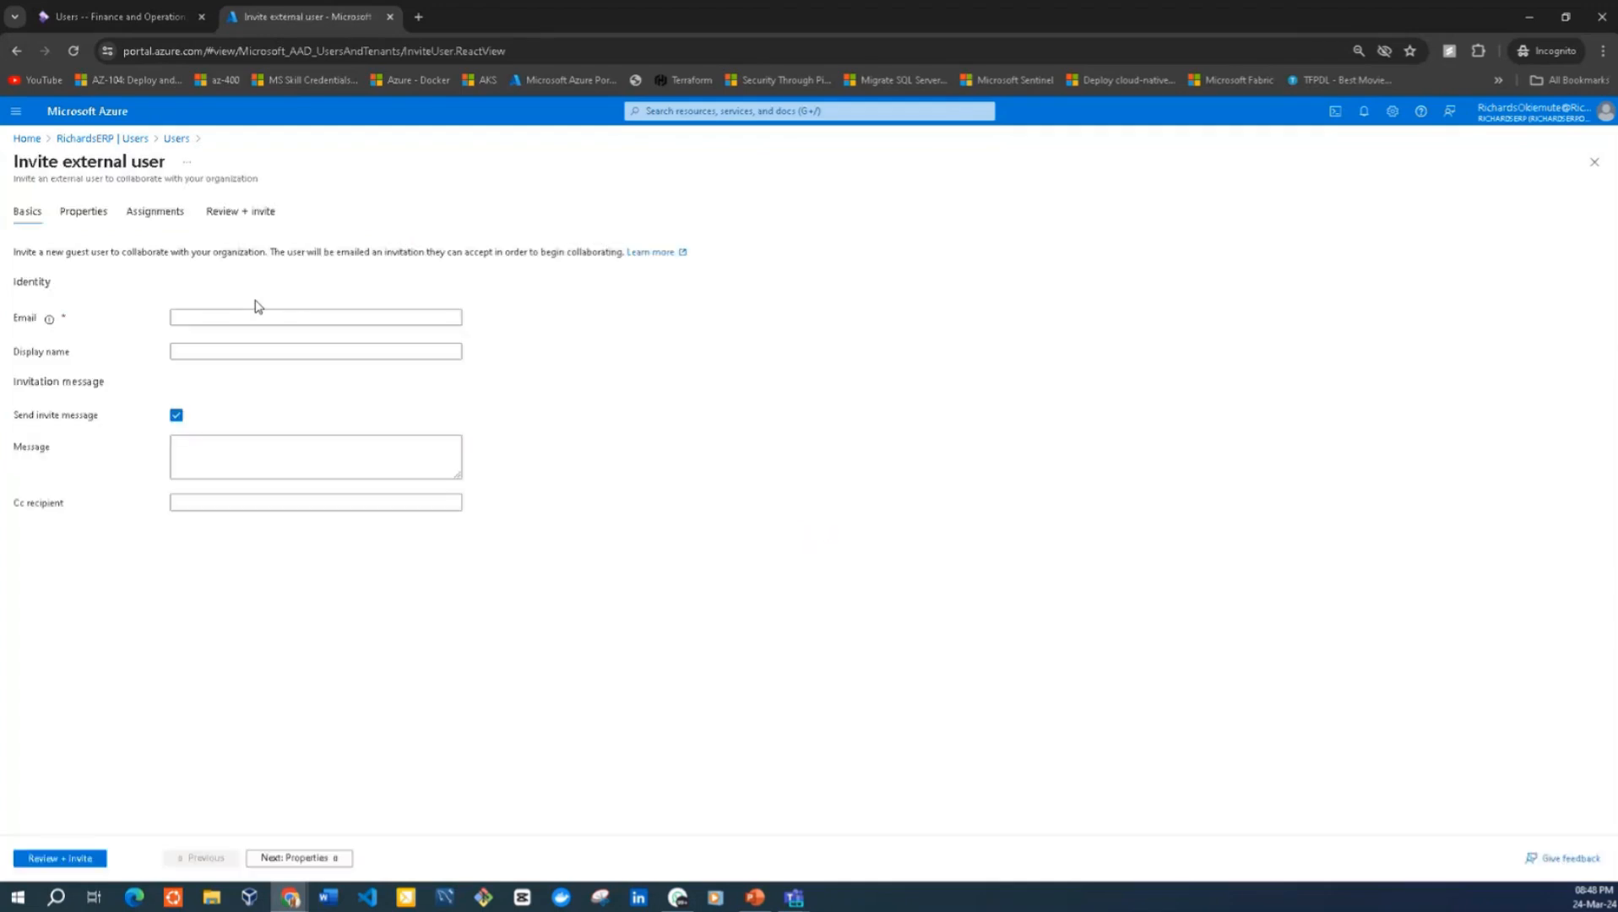
Enter the guest's email address and display name in the invitation's identity details
click(232, 320)
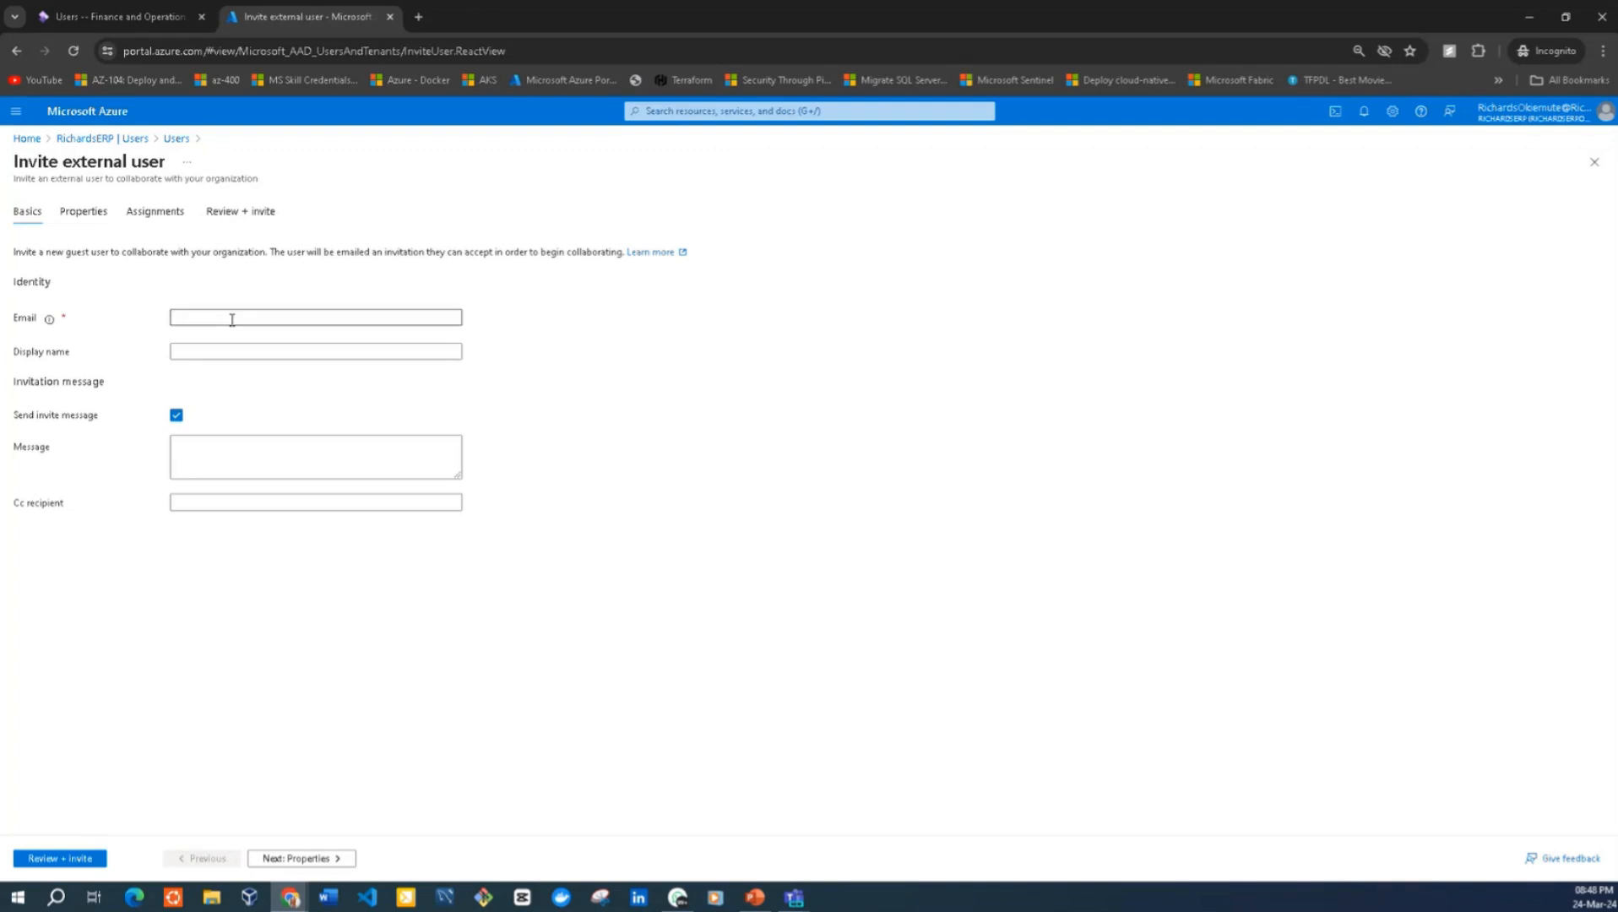
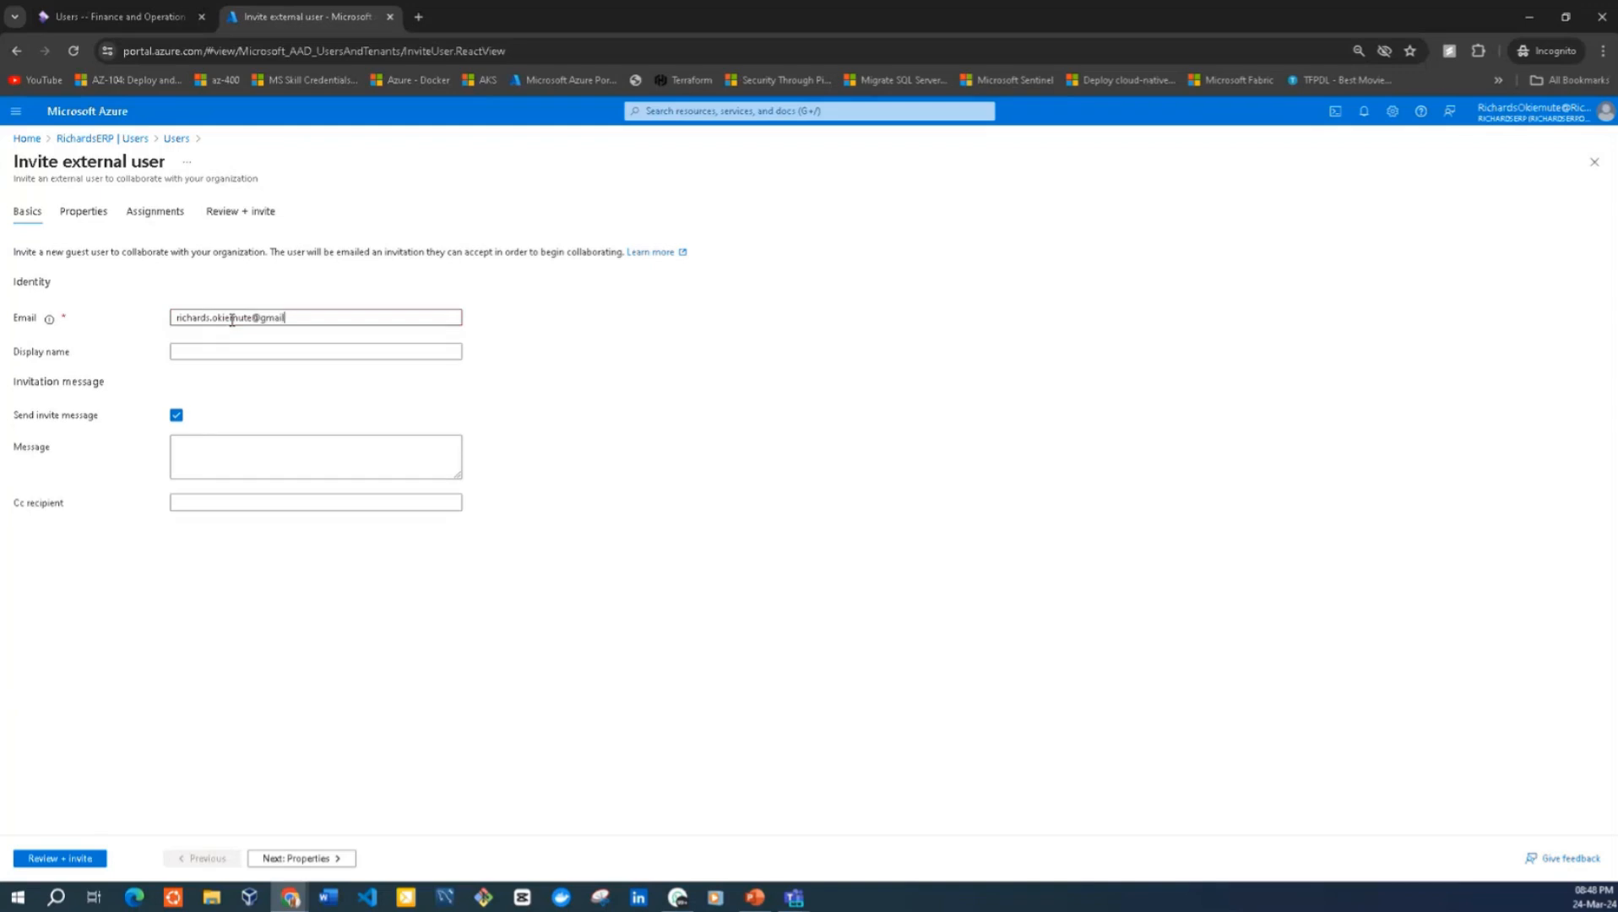
click(215, 343)
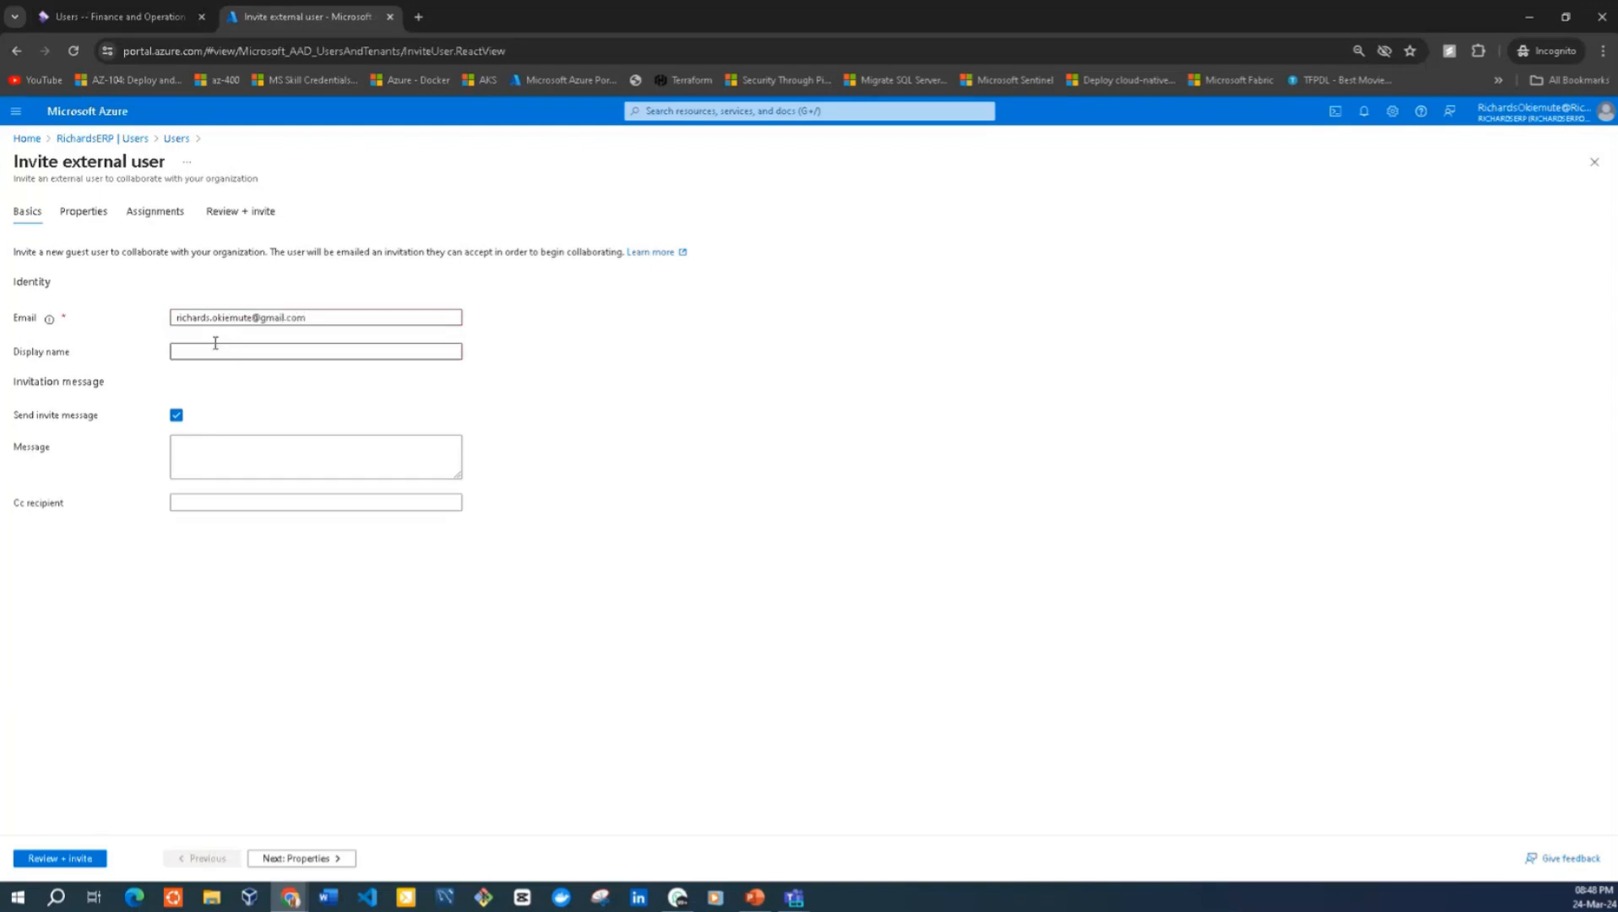
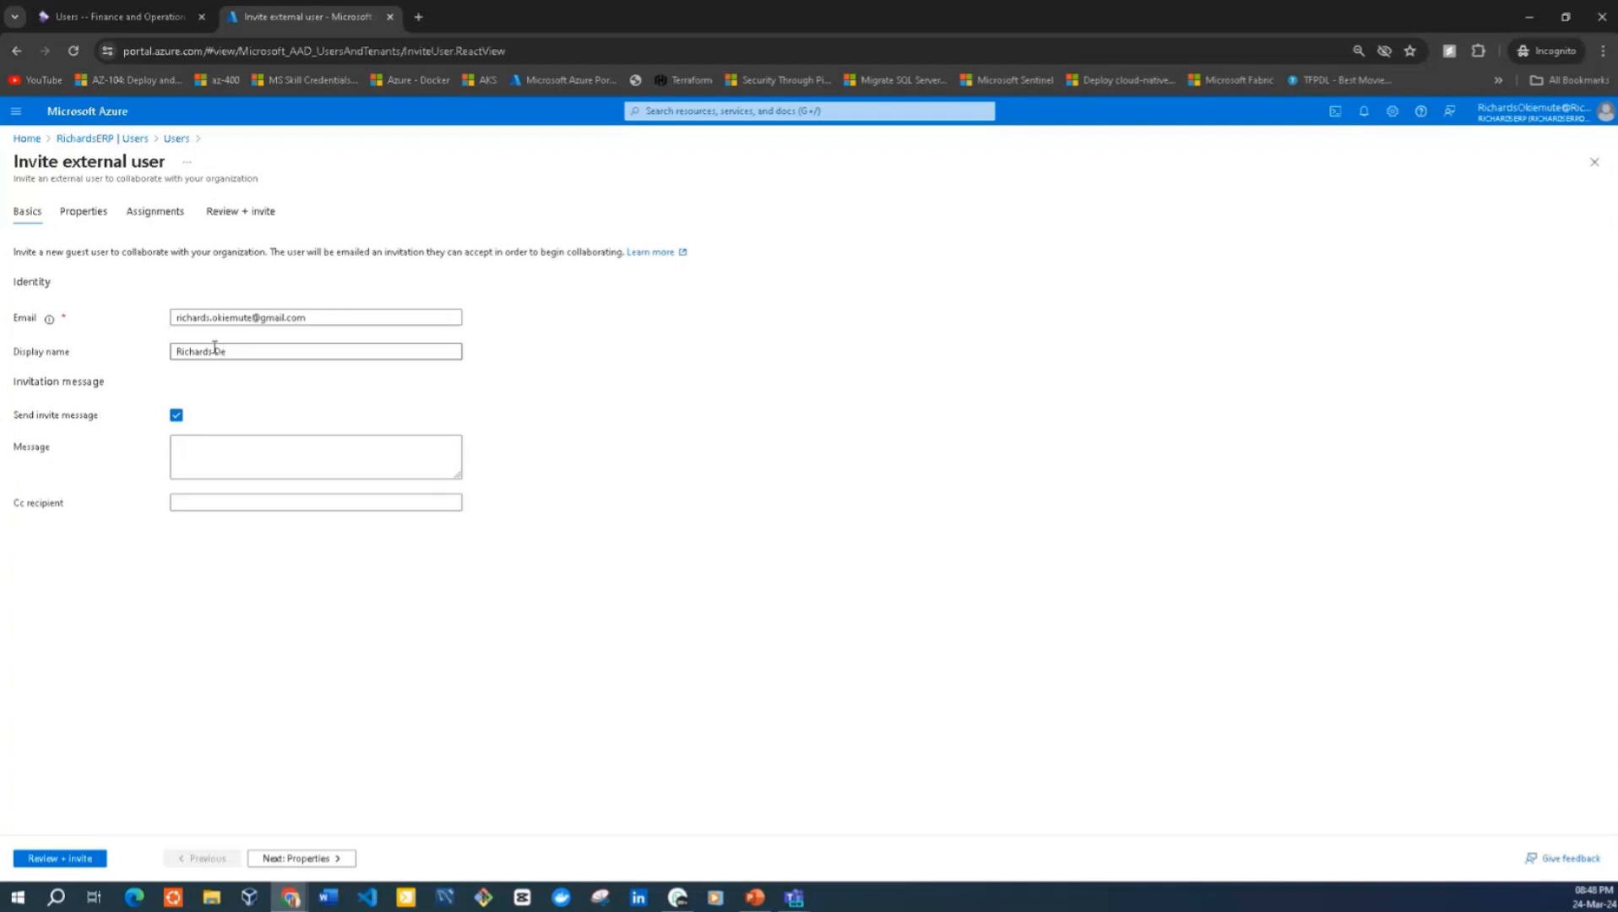
Begin the invitation message with a "Hello" greeting to the guest by first name, followed by a blank line
click(253, 447)
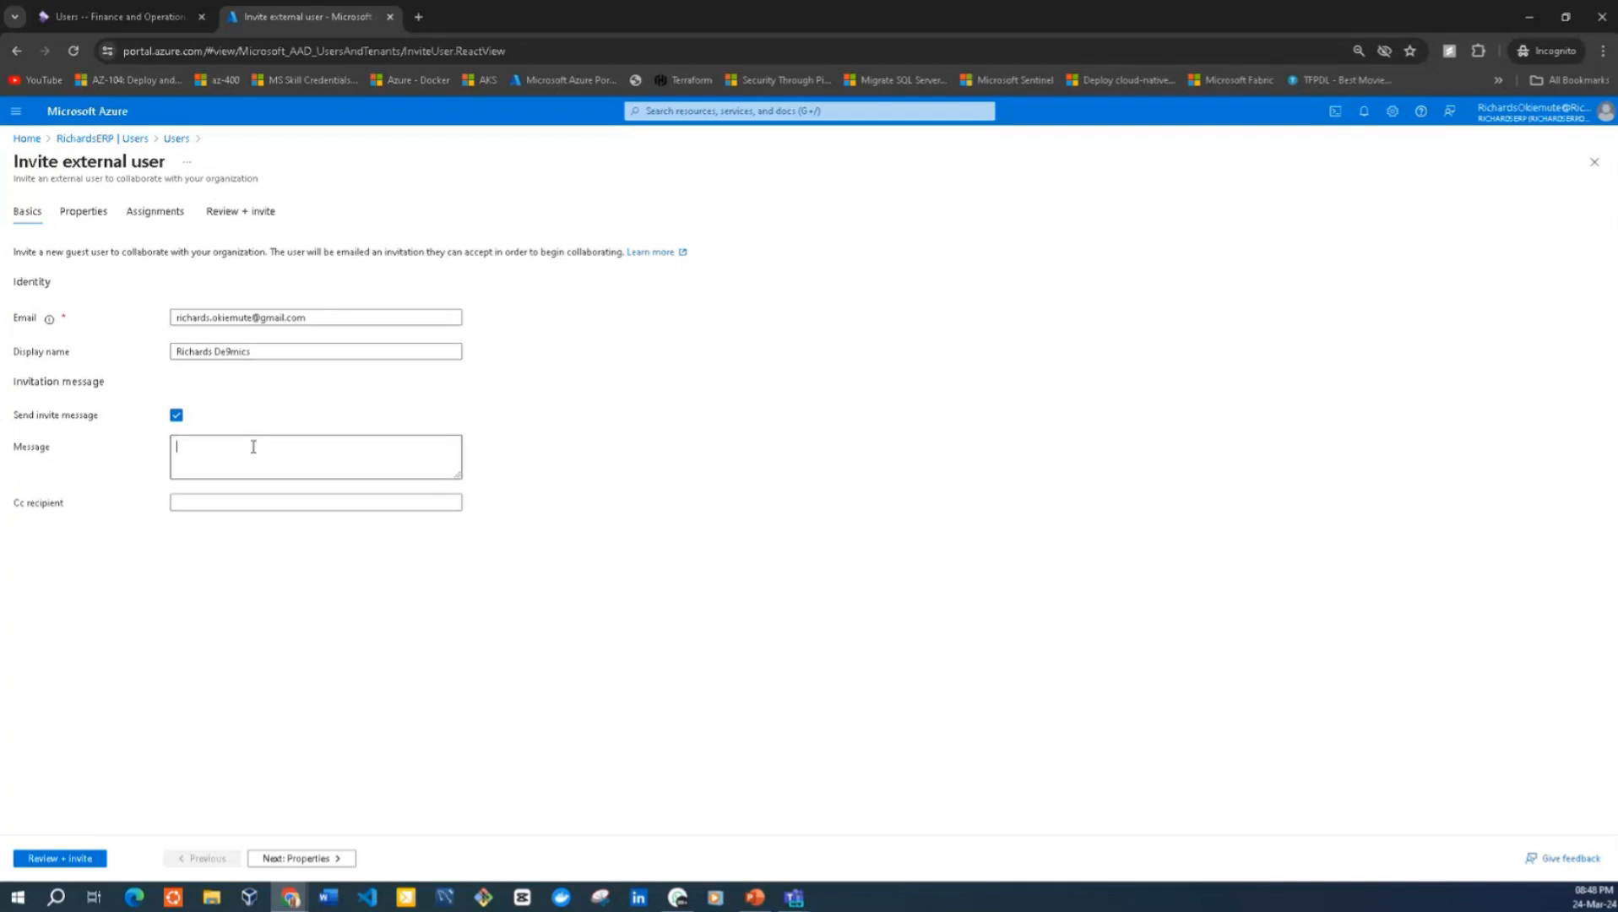
text(Hello Richards,)
key(Return)
key(Return)
Add the message sentence "Could you kindly accept my invite to be a part of our D365F&O development team?"
text(Could you kindly accept my )
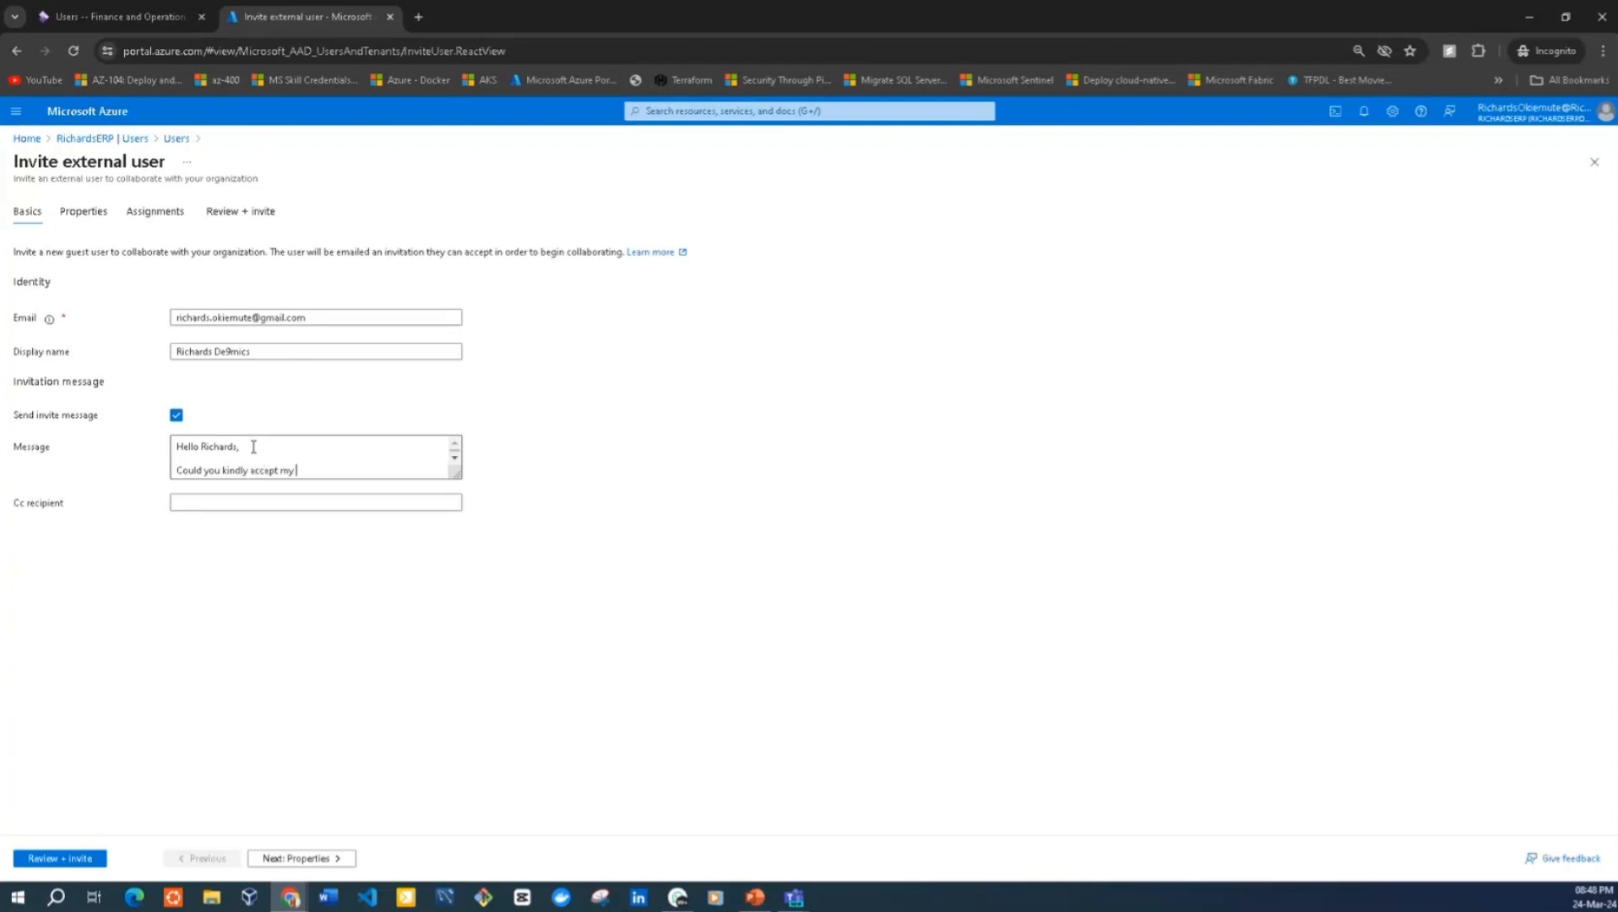
text(invite to be a part of our D365F&O develo)
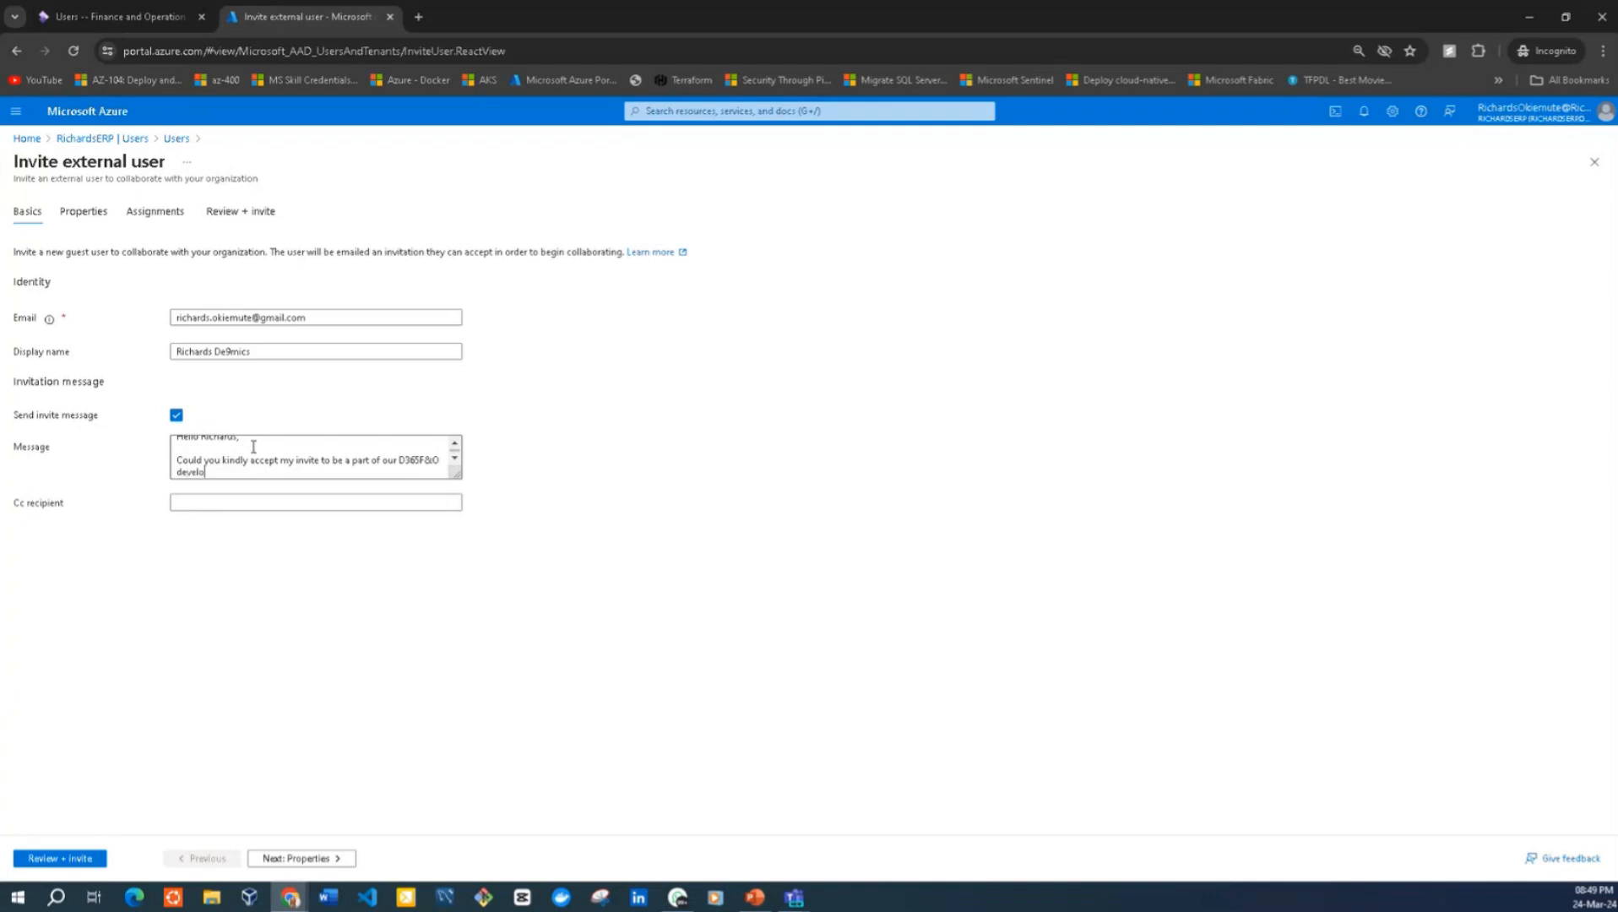
text(pment team?)
Add a separate message paragraph reading "You have been assigned the System Administrator role in the application."
key(Return)
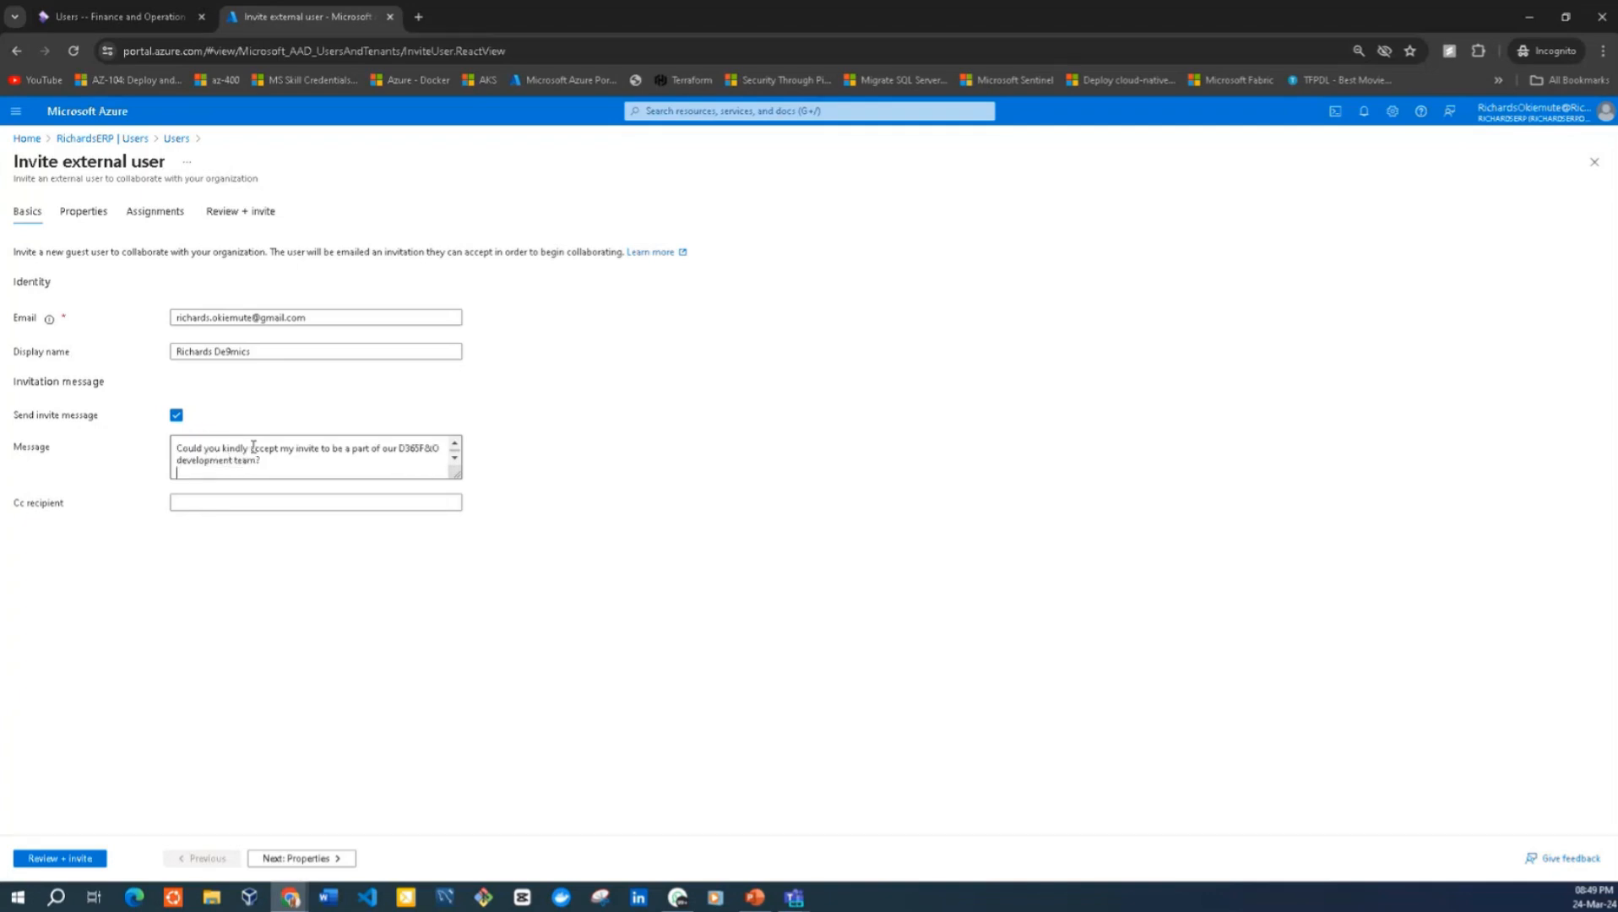
key(Return)
text(YOu have b)
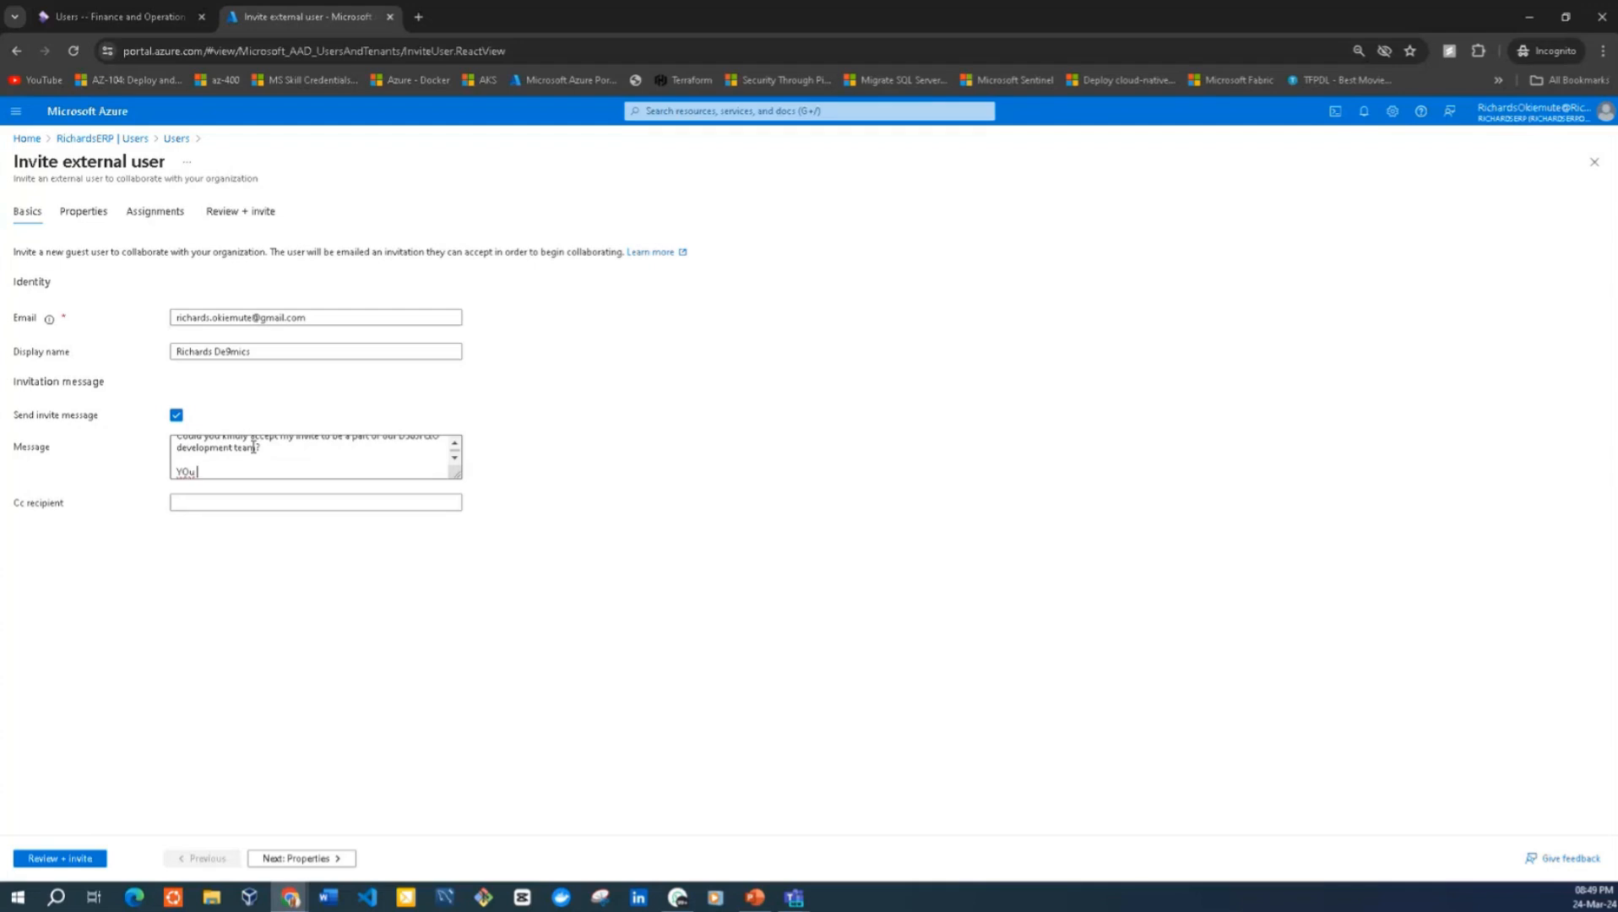
key(BackSpace)
key(BackSpace)
key(BackSpace)
key(BackSpace)
key(BackSpace)
key(BackSpace)
key(BackSpace)
key(BackSpace)
key(BackSpace)
text(ou have been assigned the System Administrator)
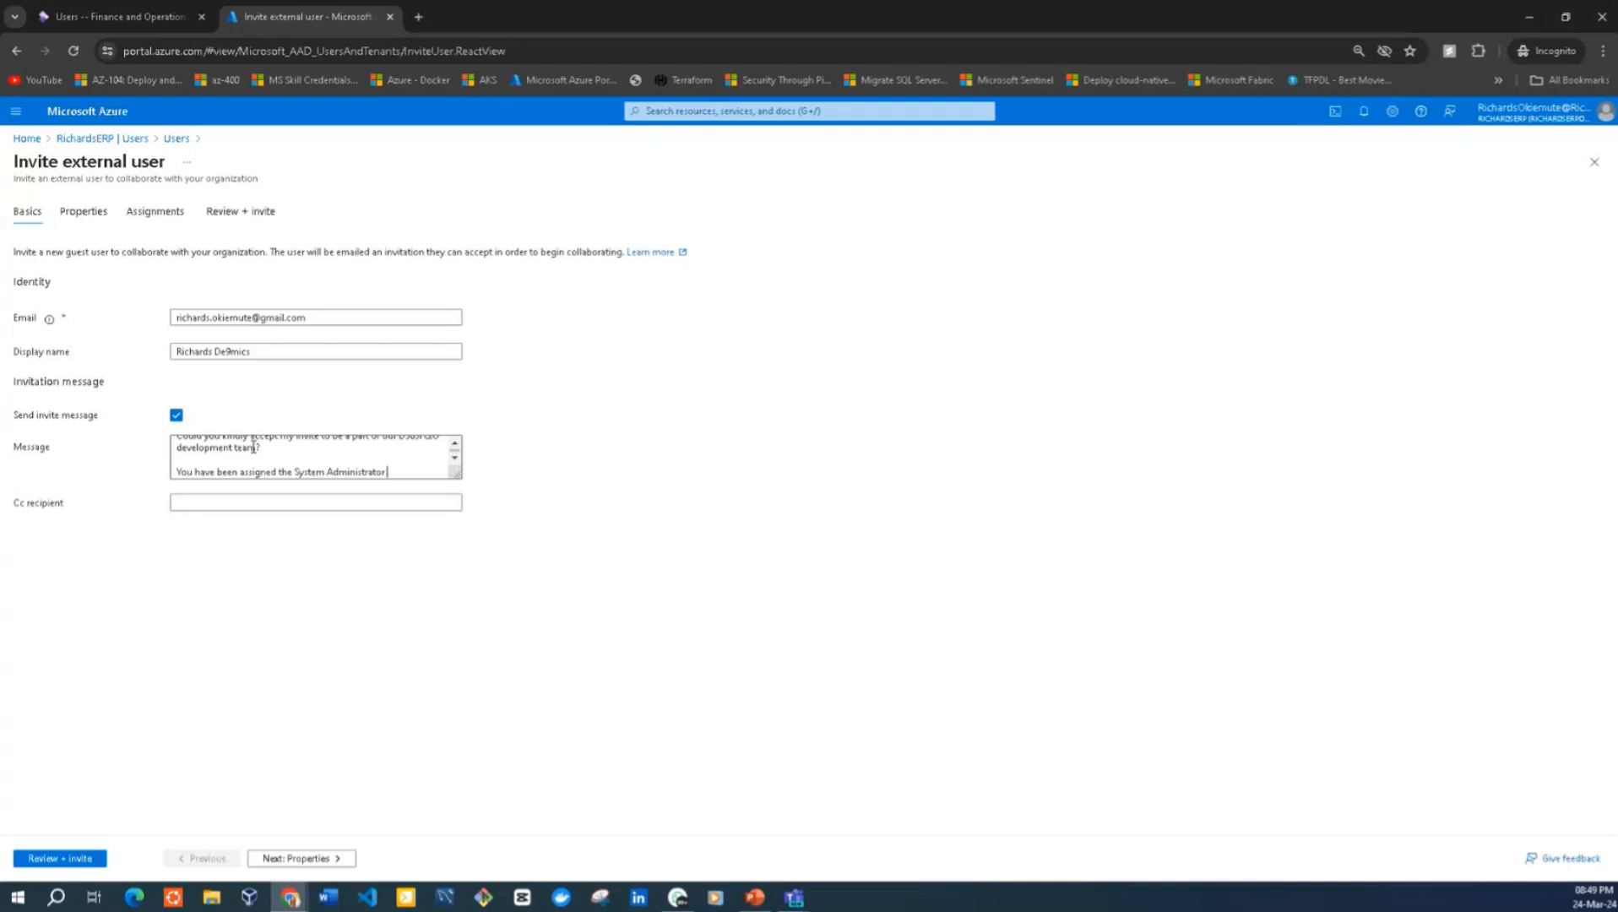
text( role in the app)
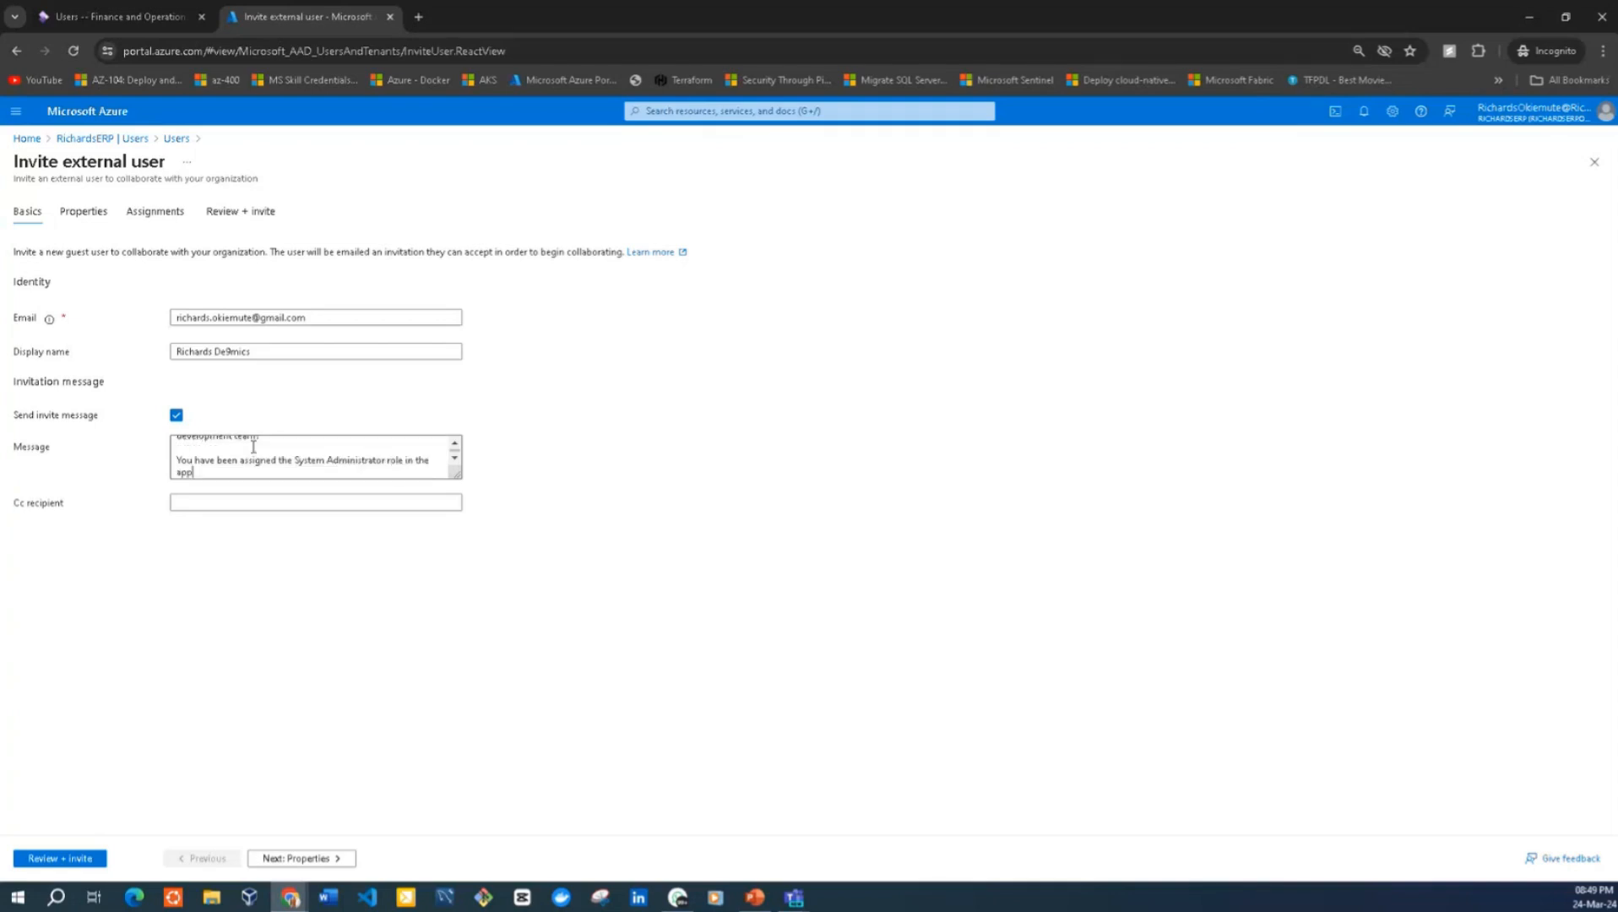
text(o)
key(BackSpace)
text(lication.)
Close the invitation message with "Thank you." on its own line after a blank line
key(Return)
key(Return)
text(Thank)
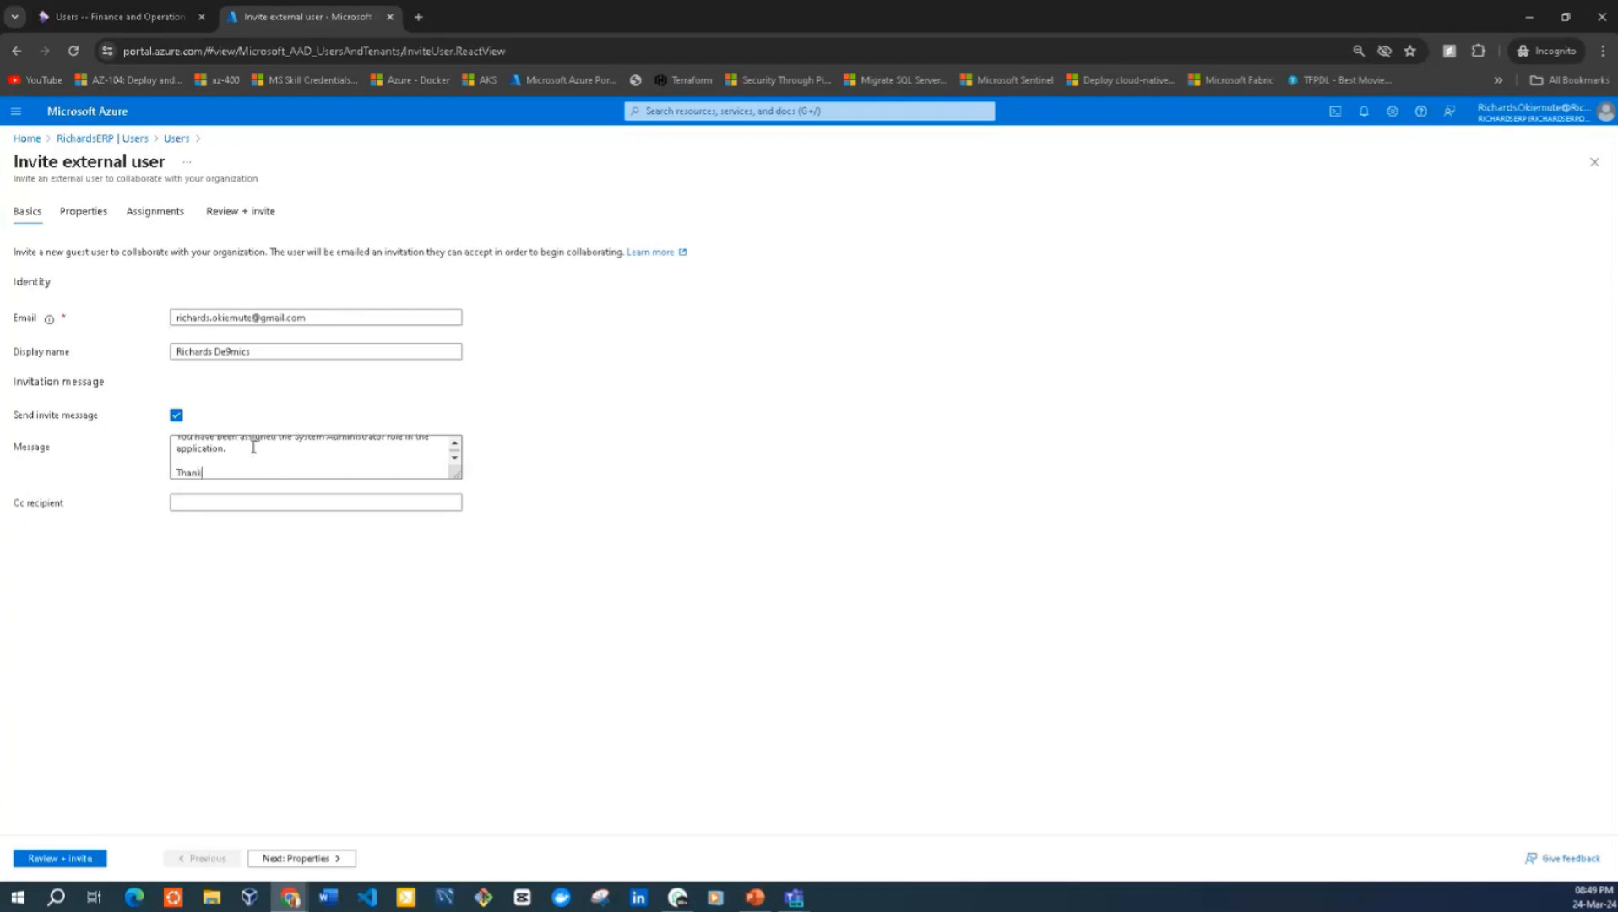
text( you.)
Leave the Cc recipient empty, review the message and the Guest user type, and send the invitation
click(204, 504)
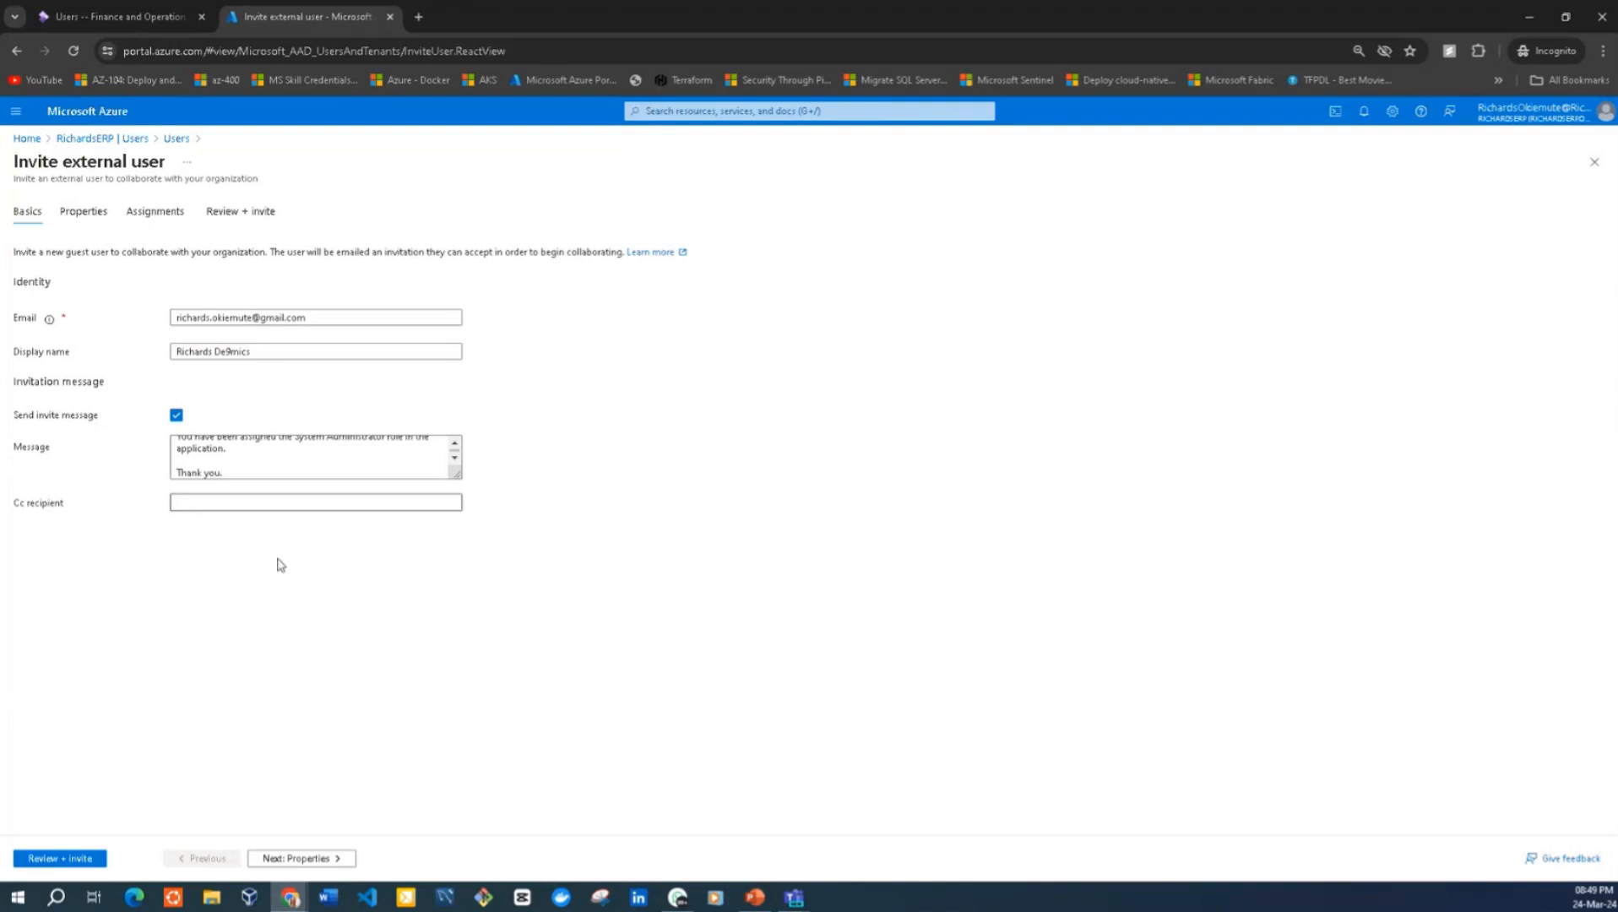
click(453, 445)
click(453, 445)
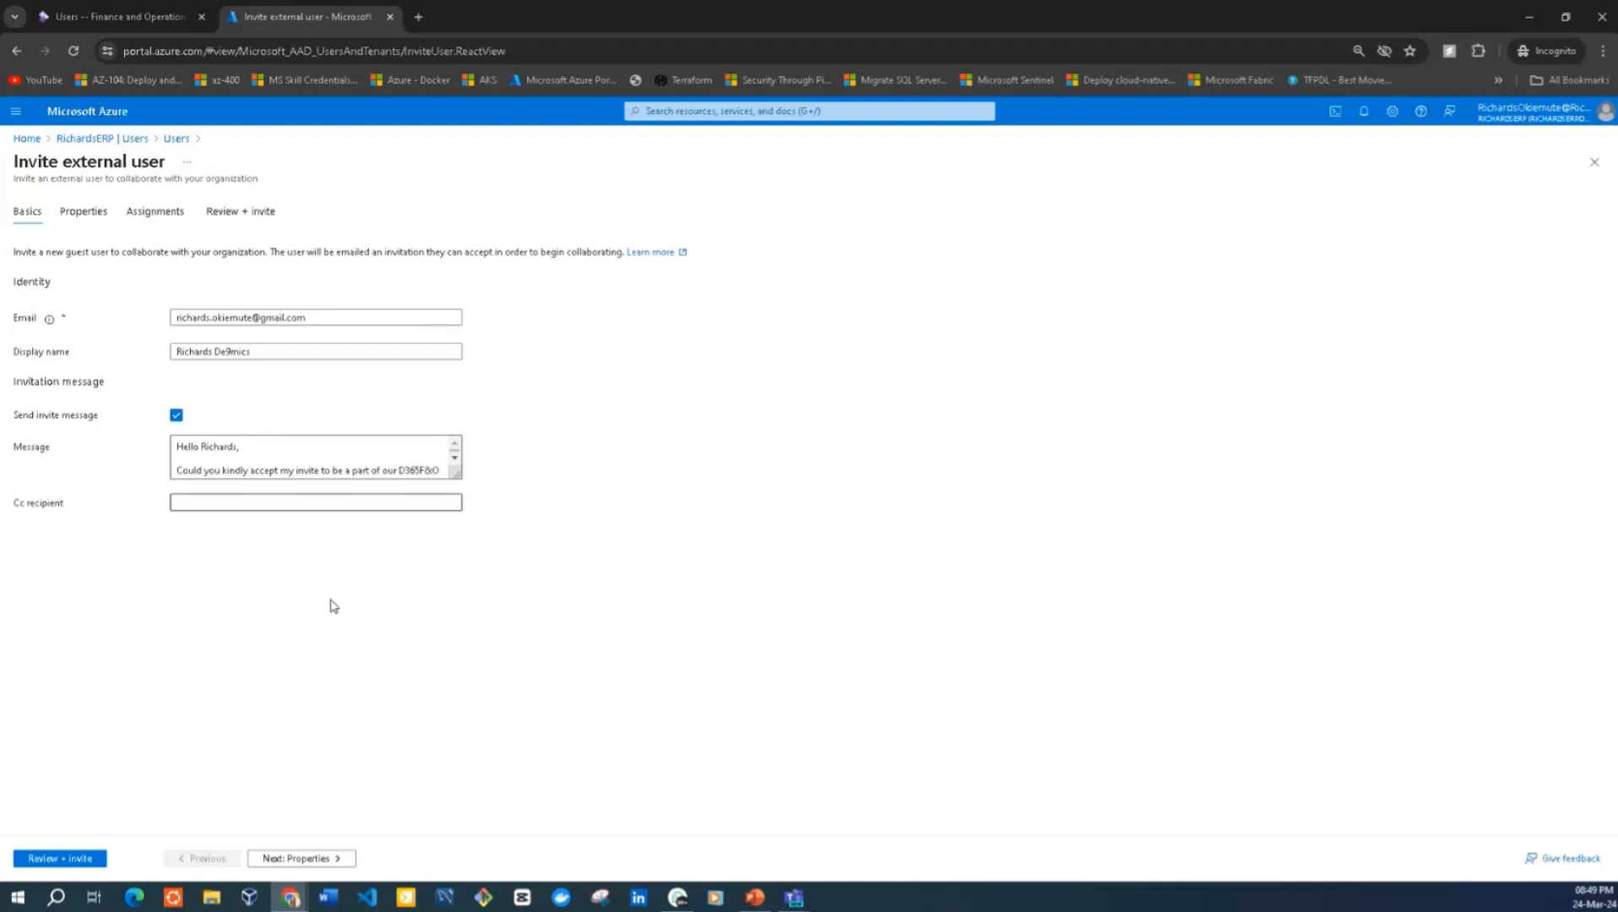
click(77, 858)
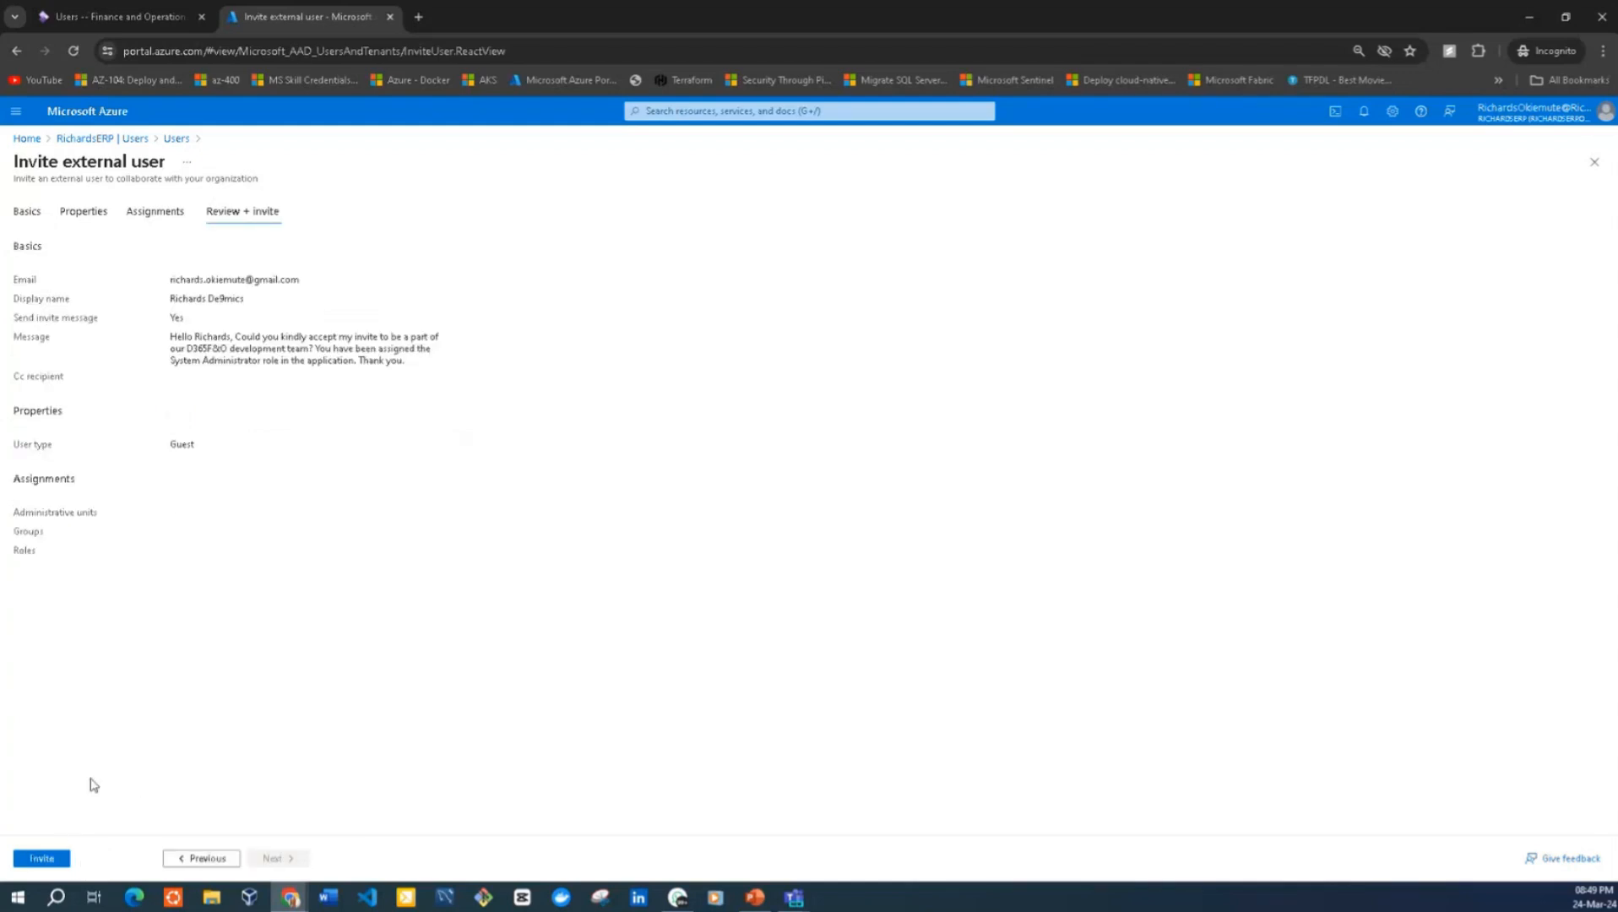
double_click(181, 444)
click(41, 861)
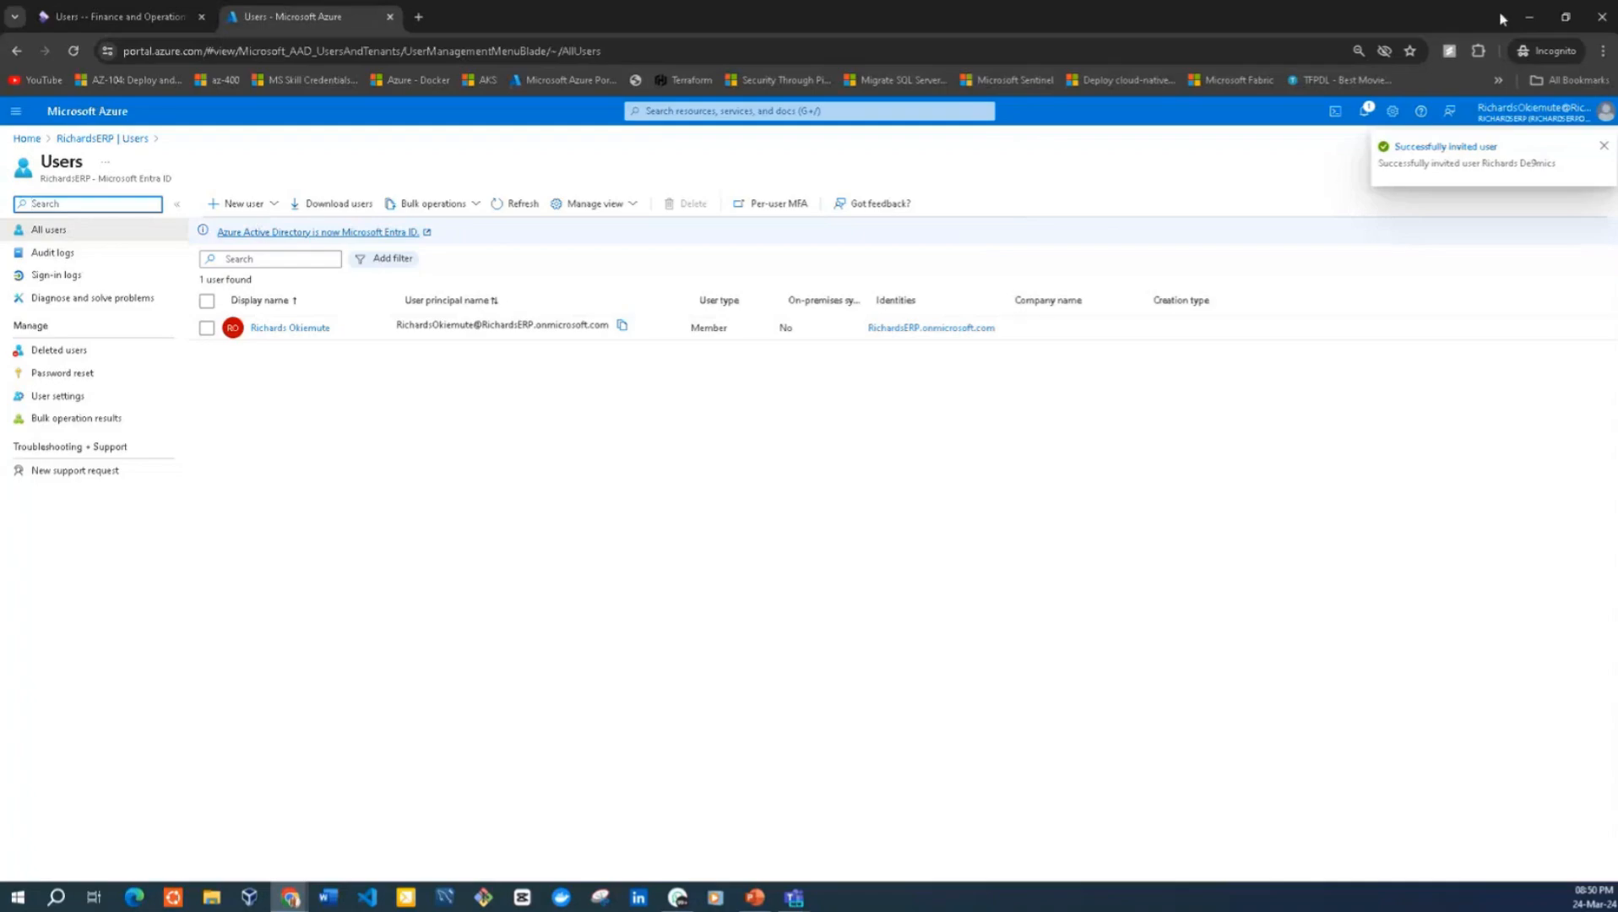
Switch to the other Chrome window, load Gmail in a new tab, and open the RichardsERP invitation email
click(1528, 17)
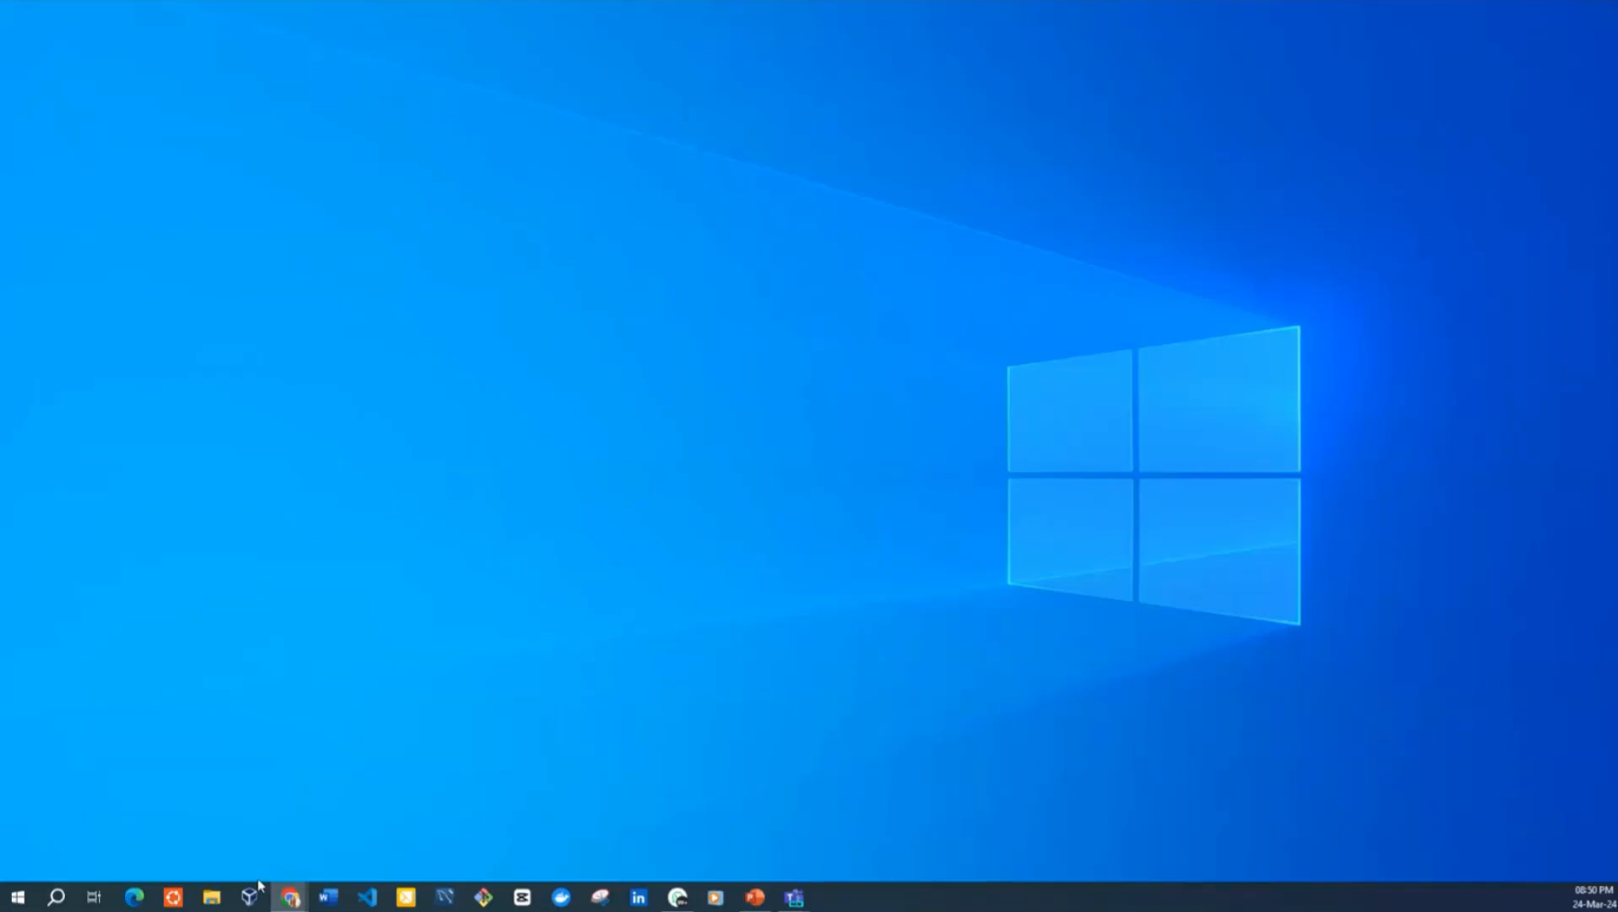
mouse_move(288, 895)
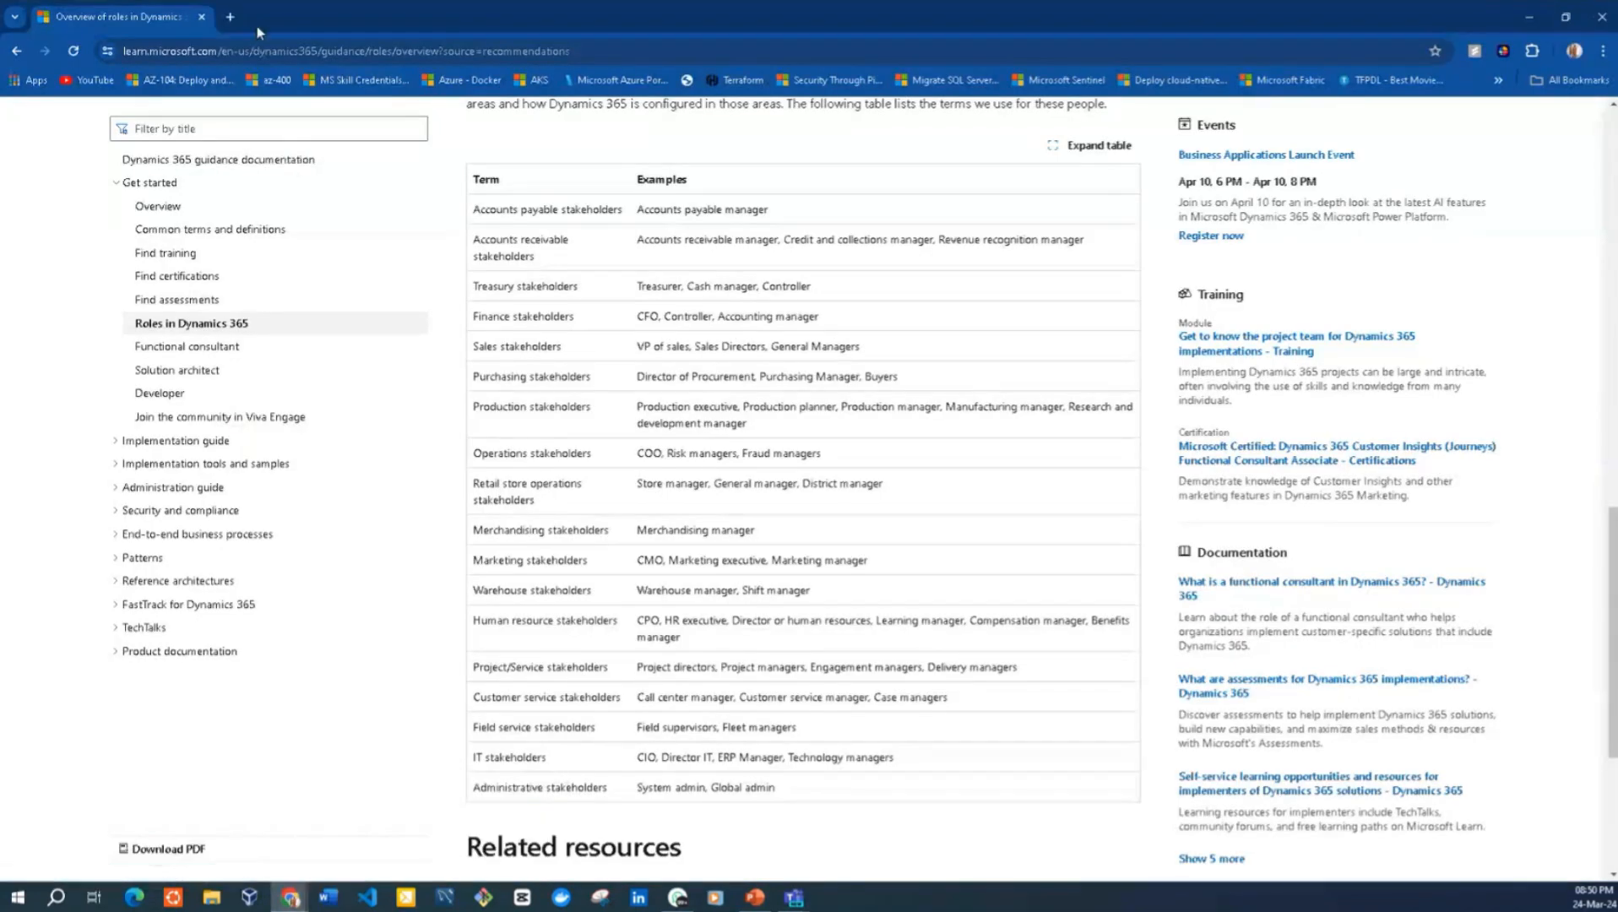
click(229, 17)
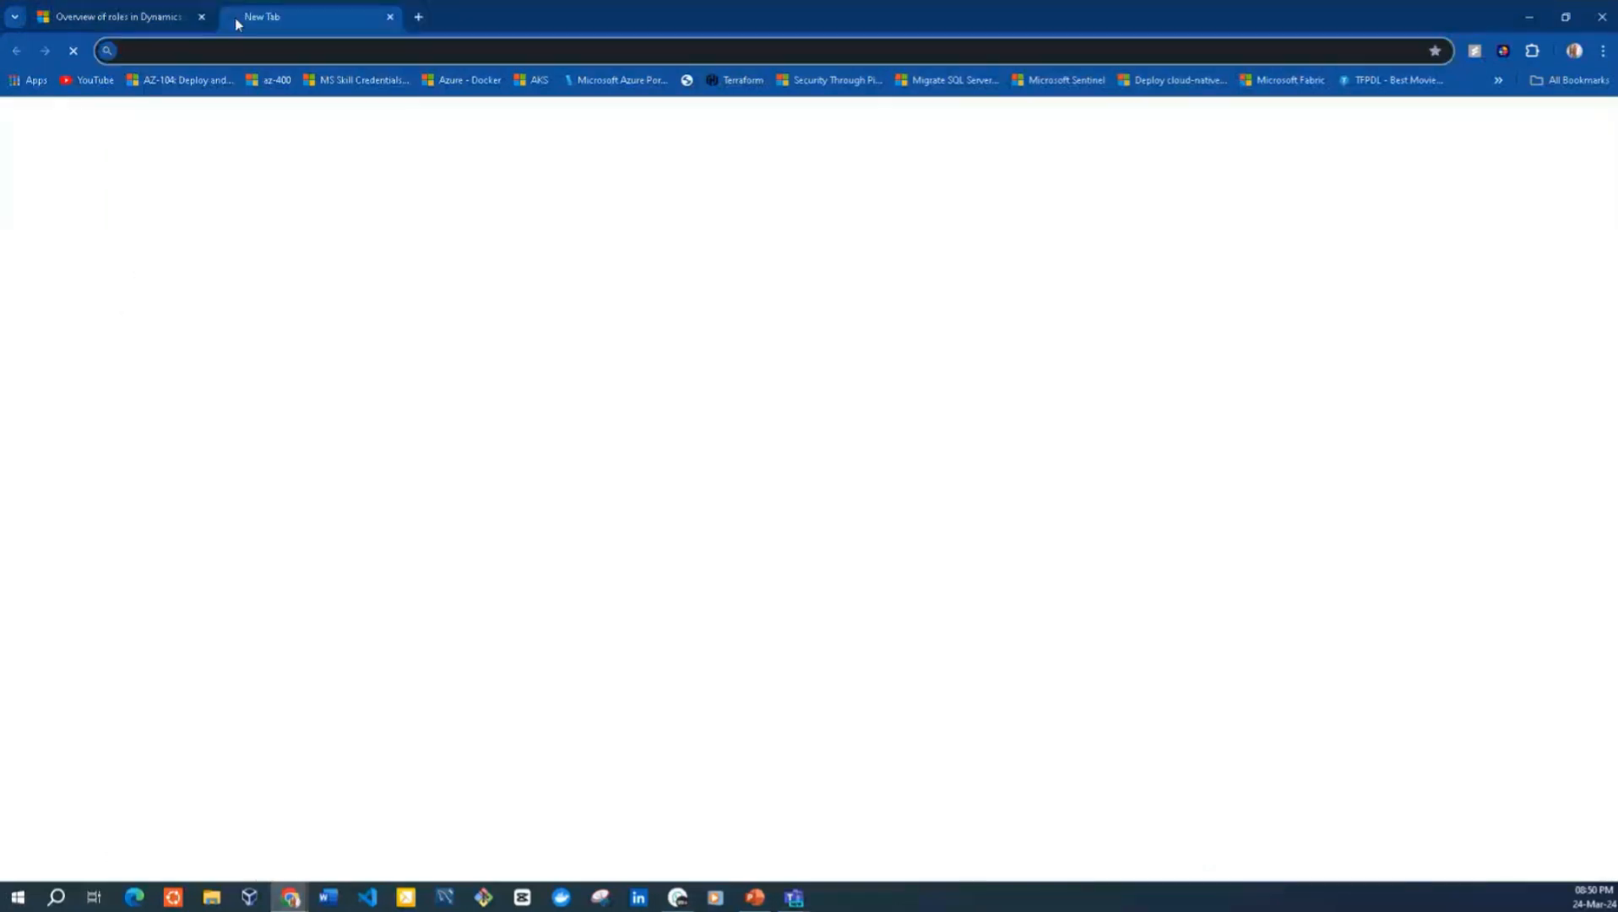
text(gmail)
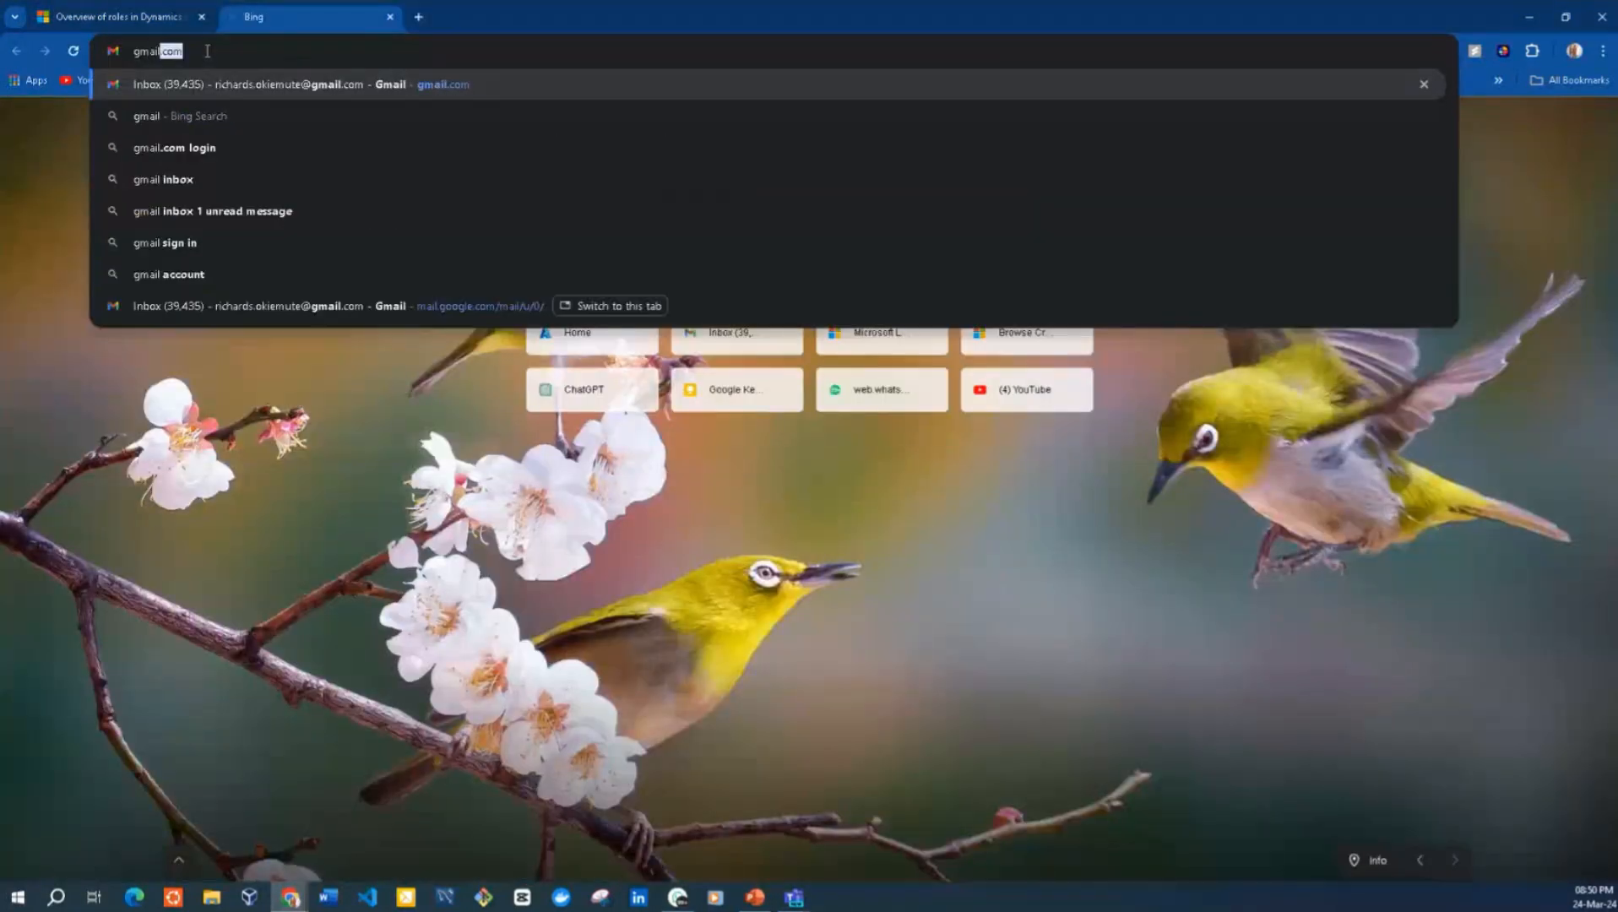
key(Return)
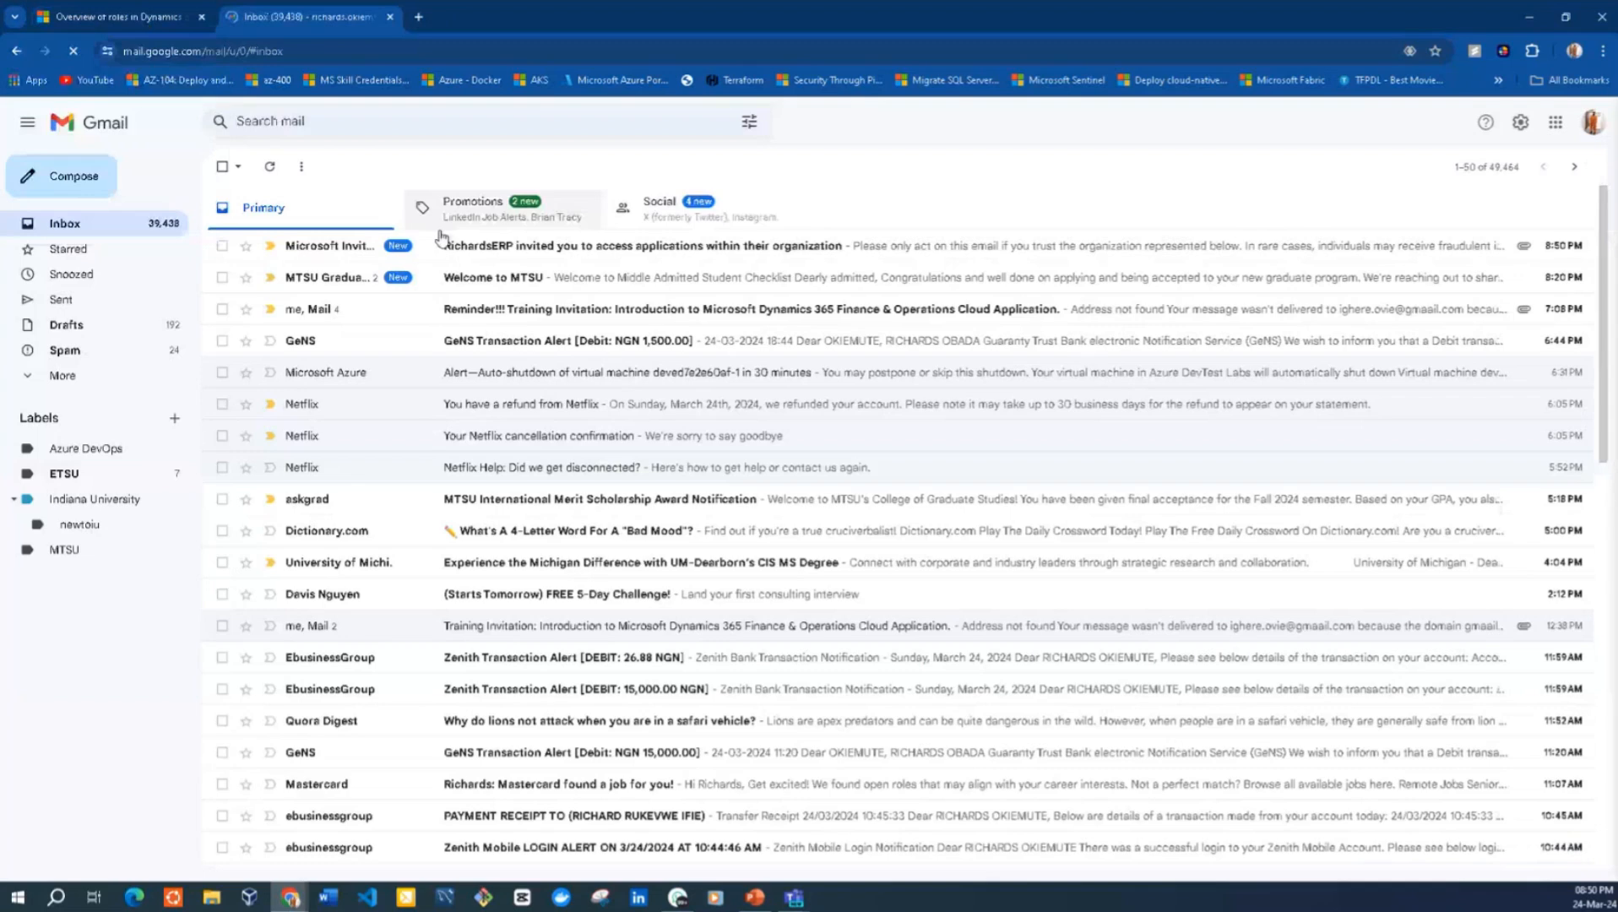
click(502, 251)
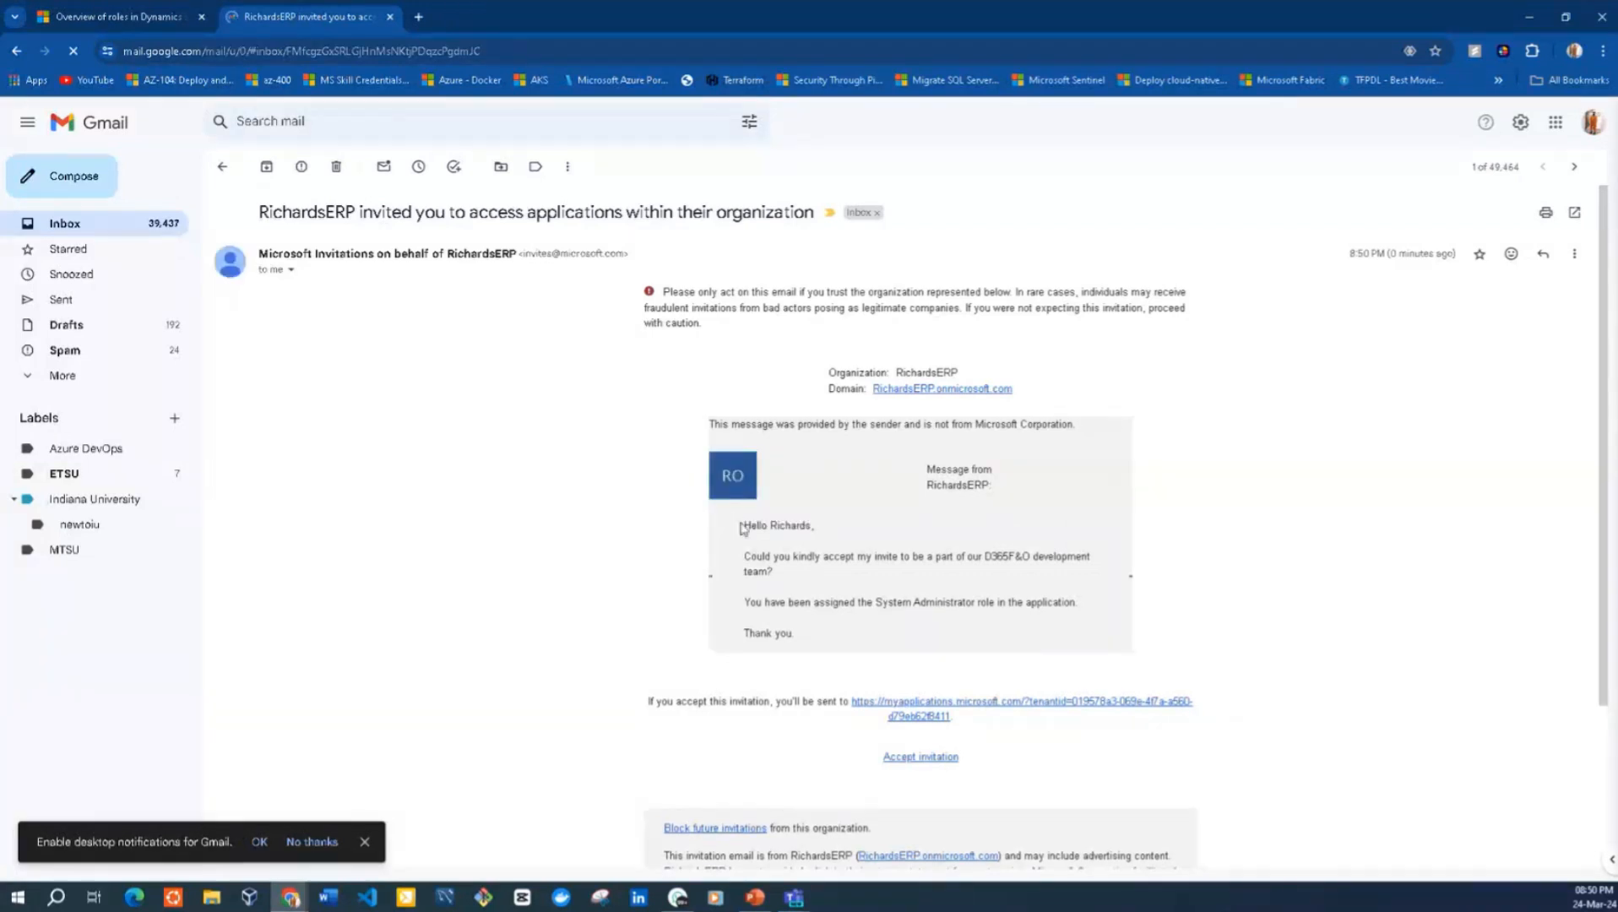
Examine the organization, the domain and the sender's message in the invitation email
drag(740, 521, 773, 573)
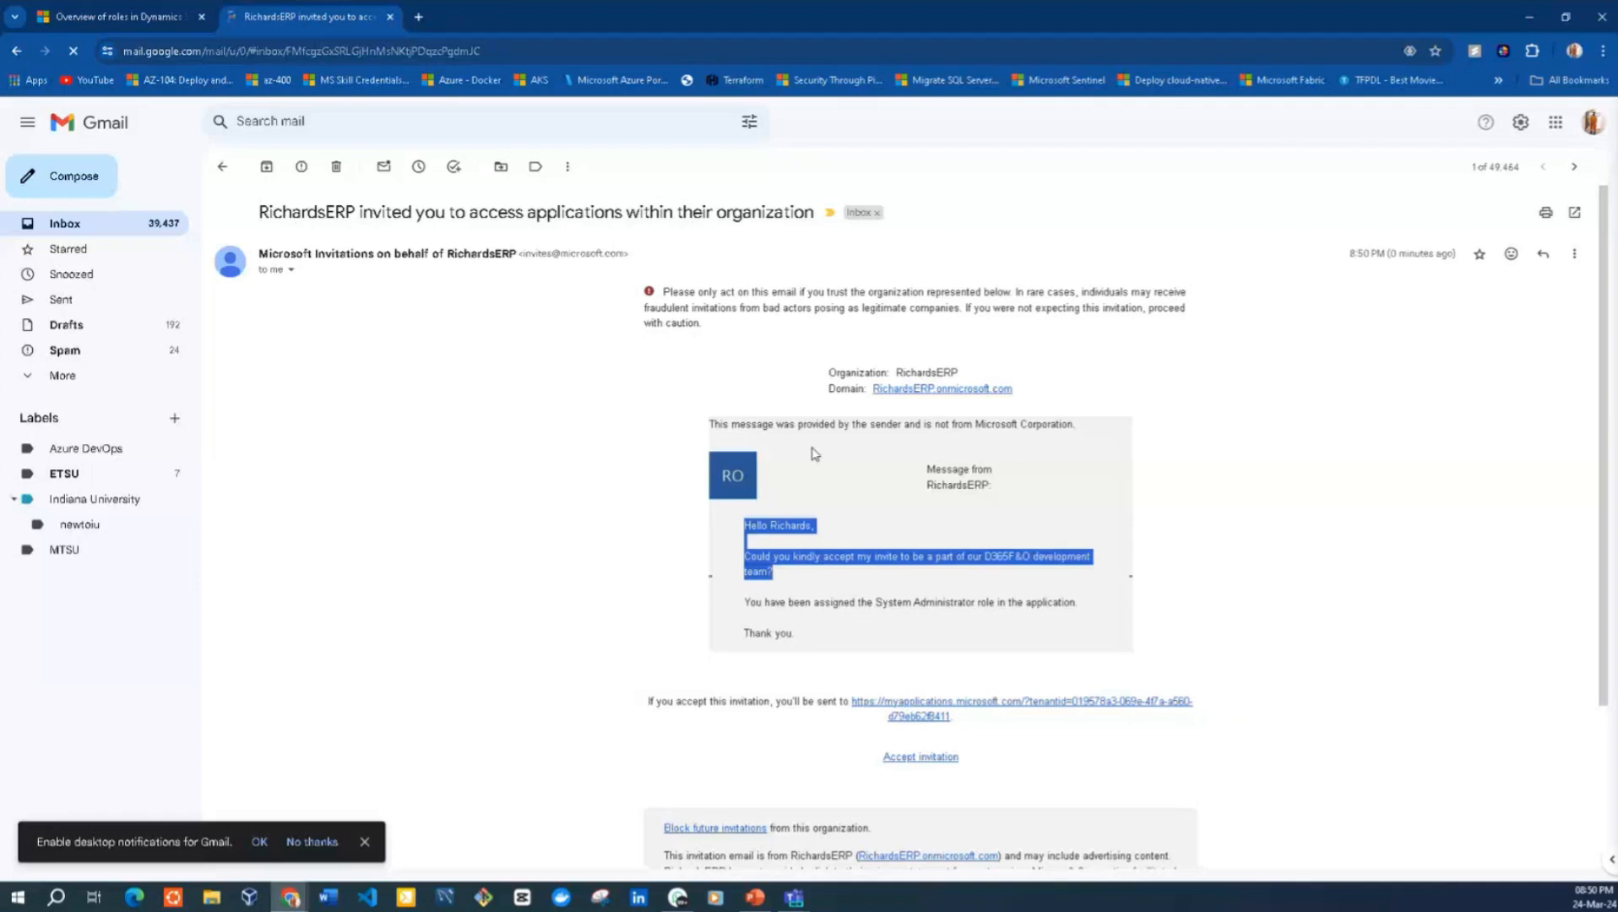
drag(827, 375, 875, 372)
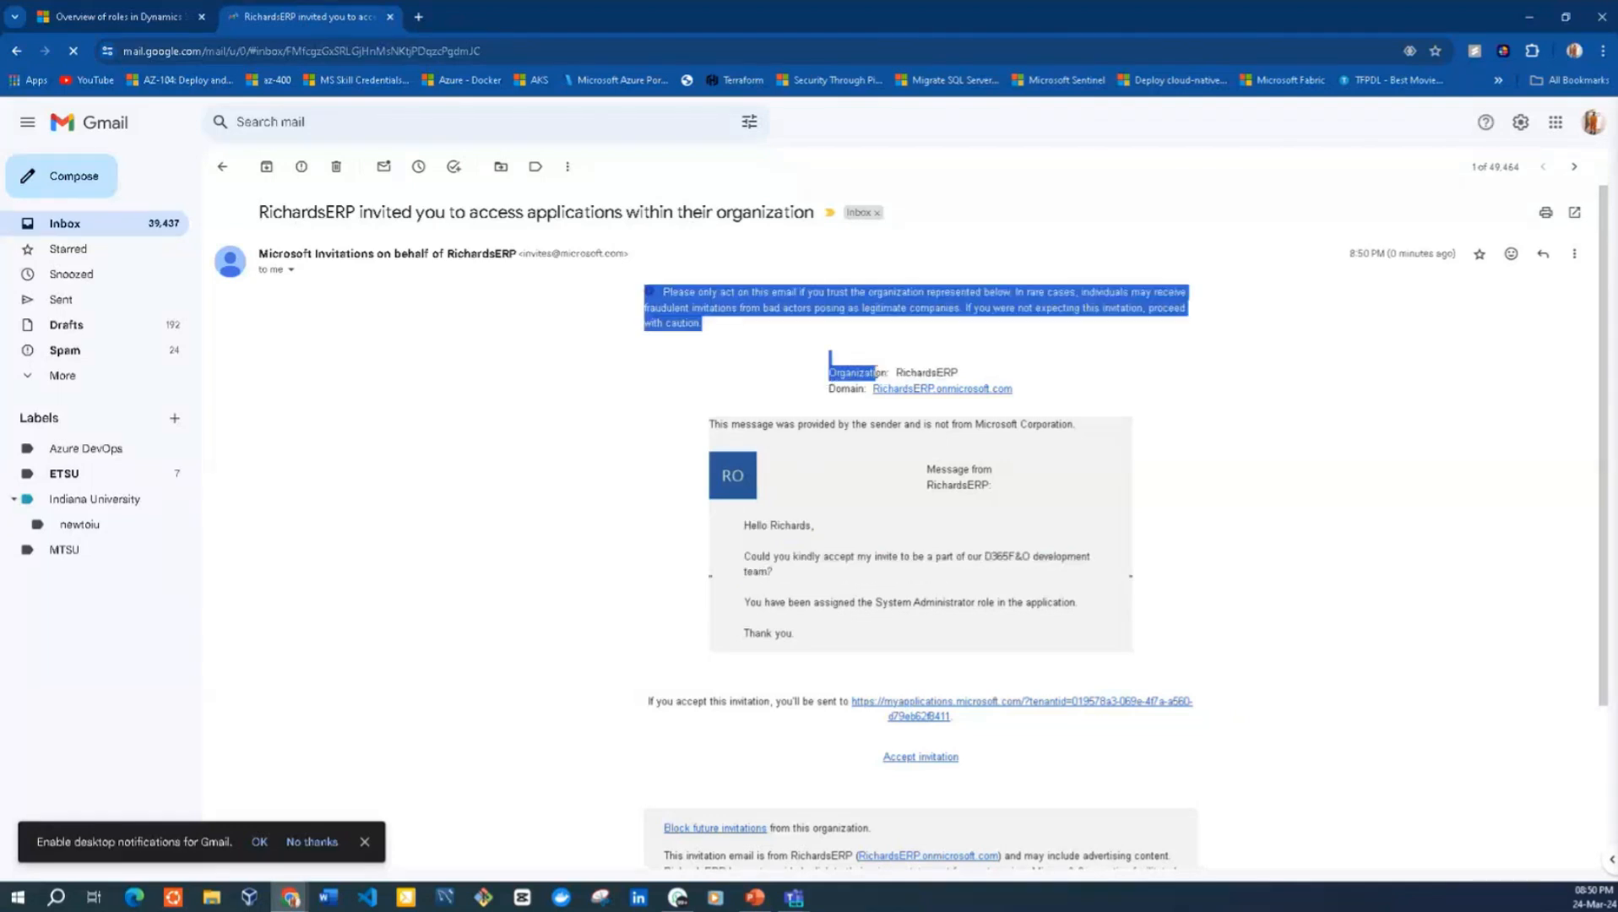
click(826, 391)
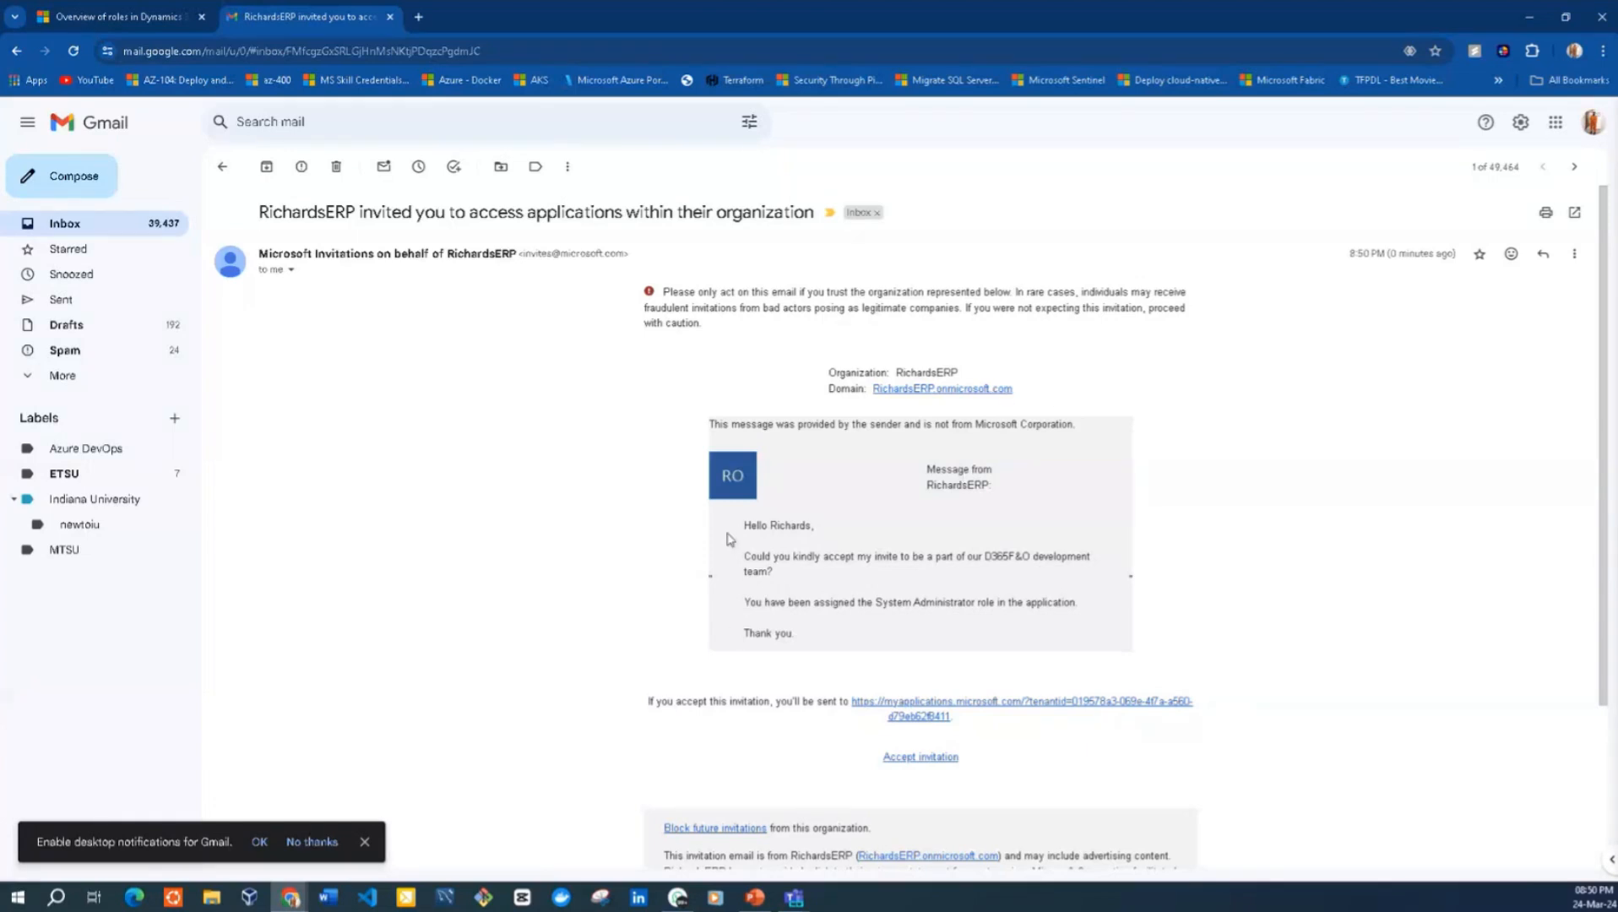
drag(738, 530, 1000, 646)
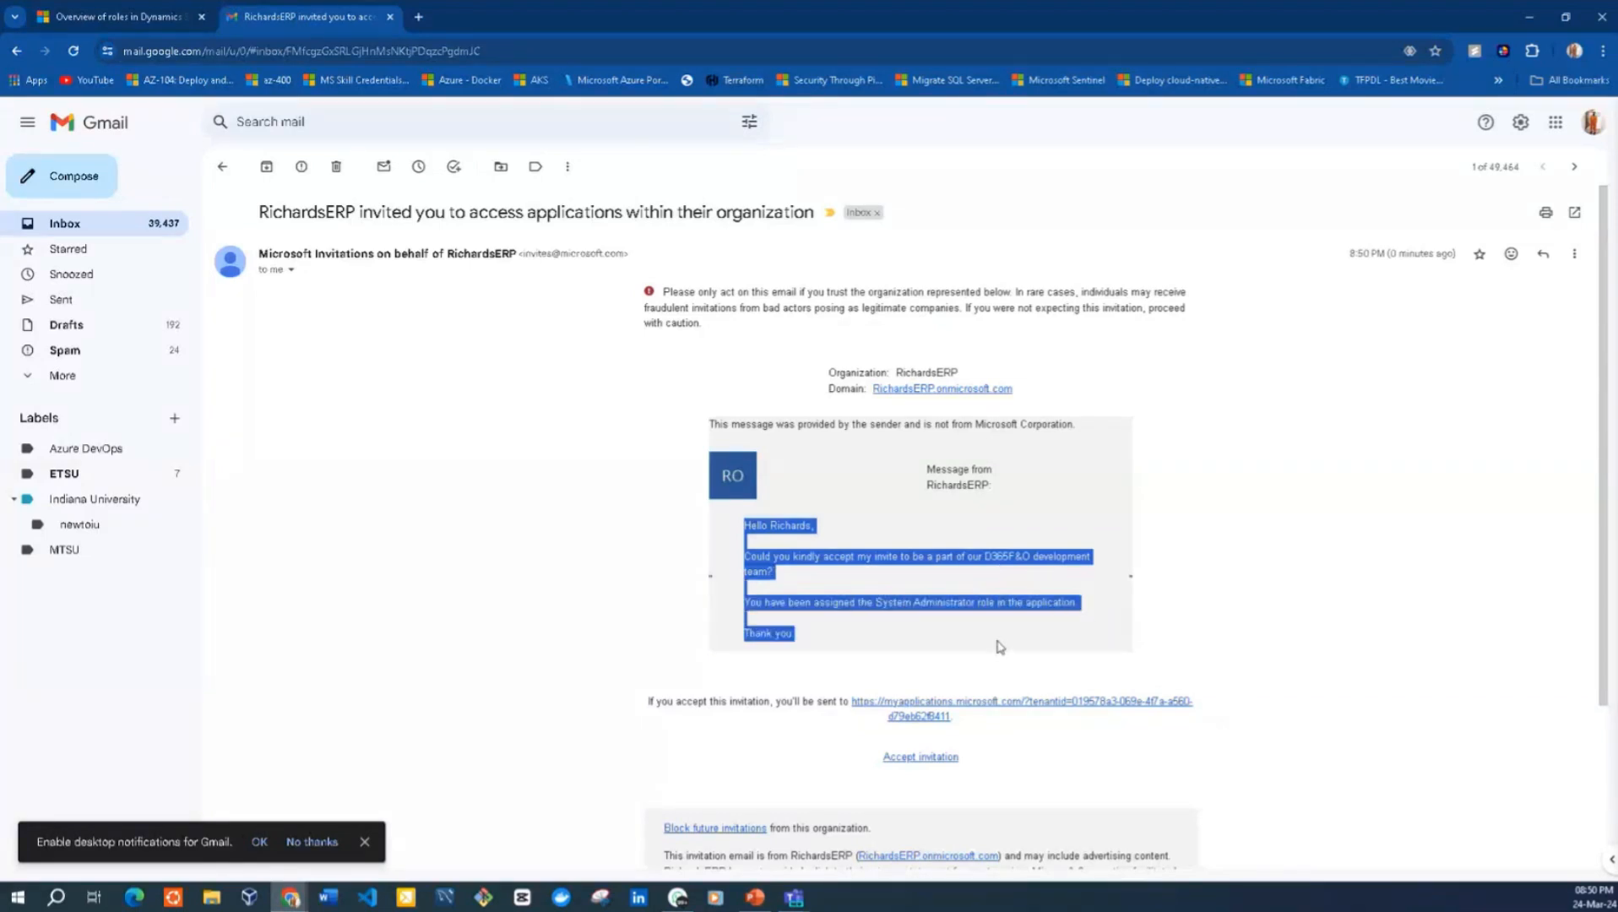
click(999, 646)
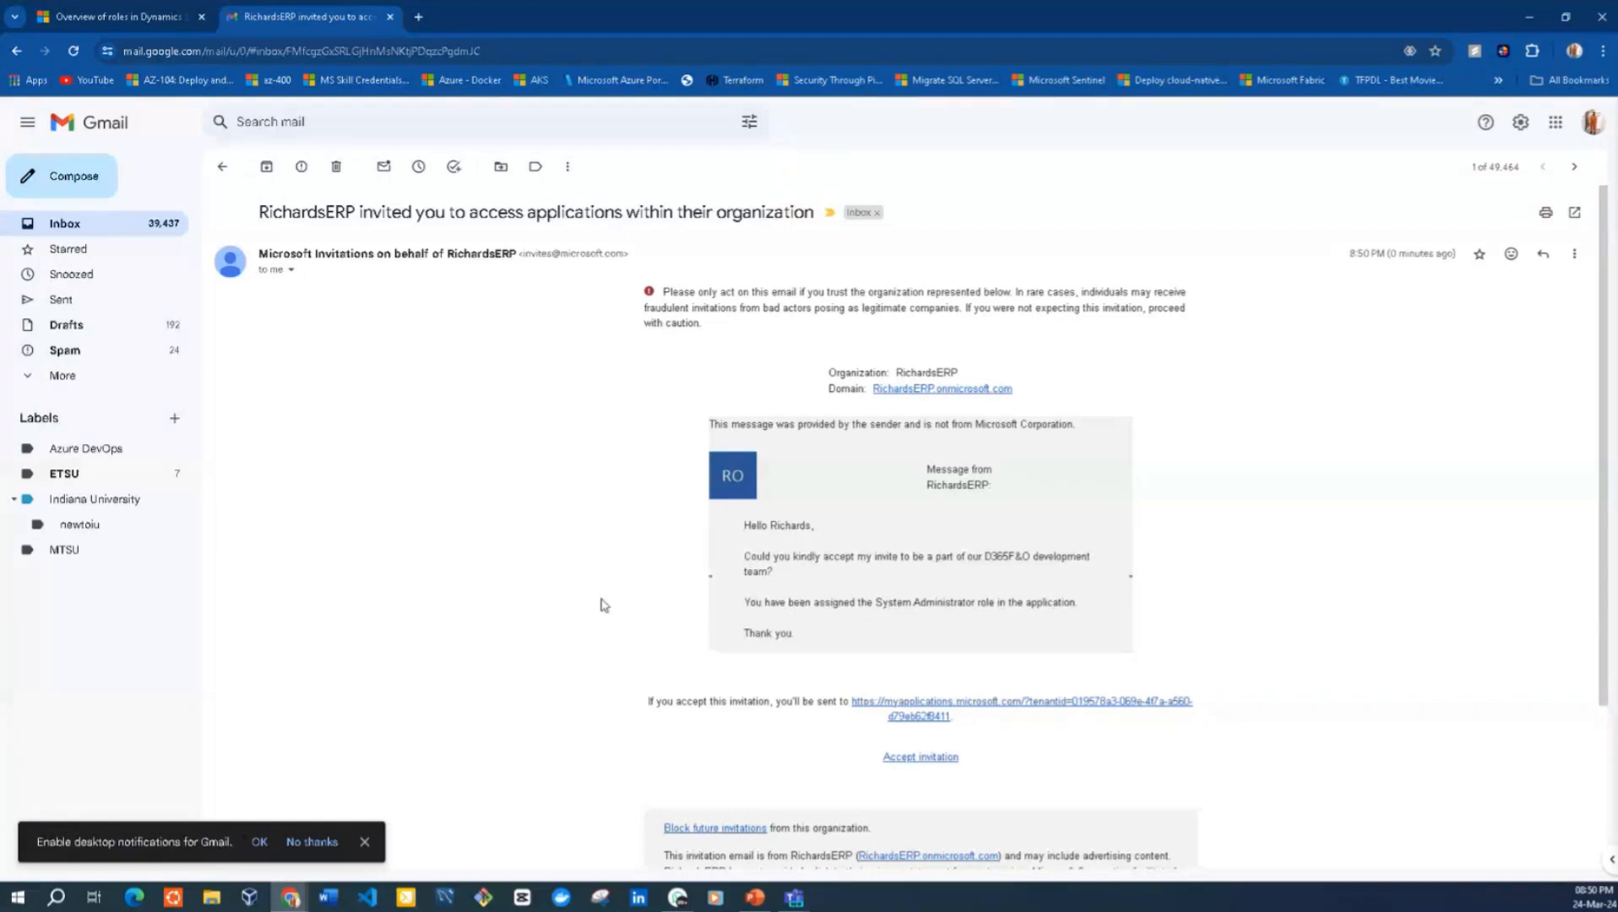
Accept the invitation from the email and grant the permissions requested by RichardsERP
click(927, 760)
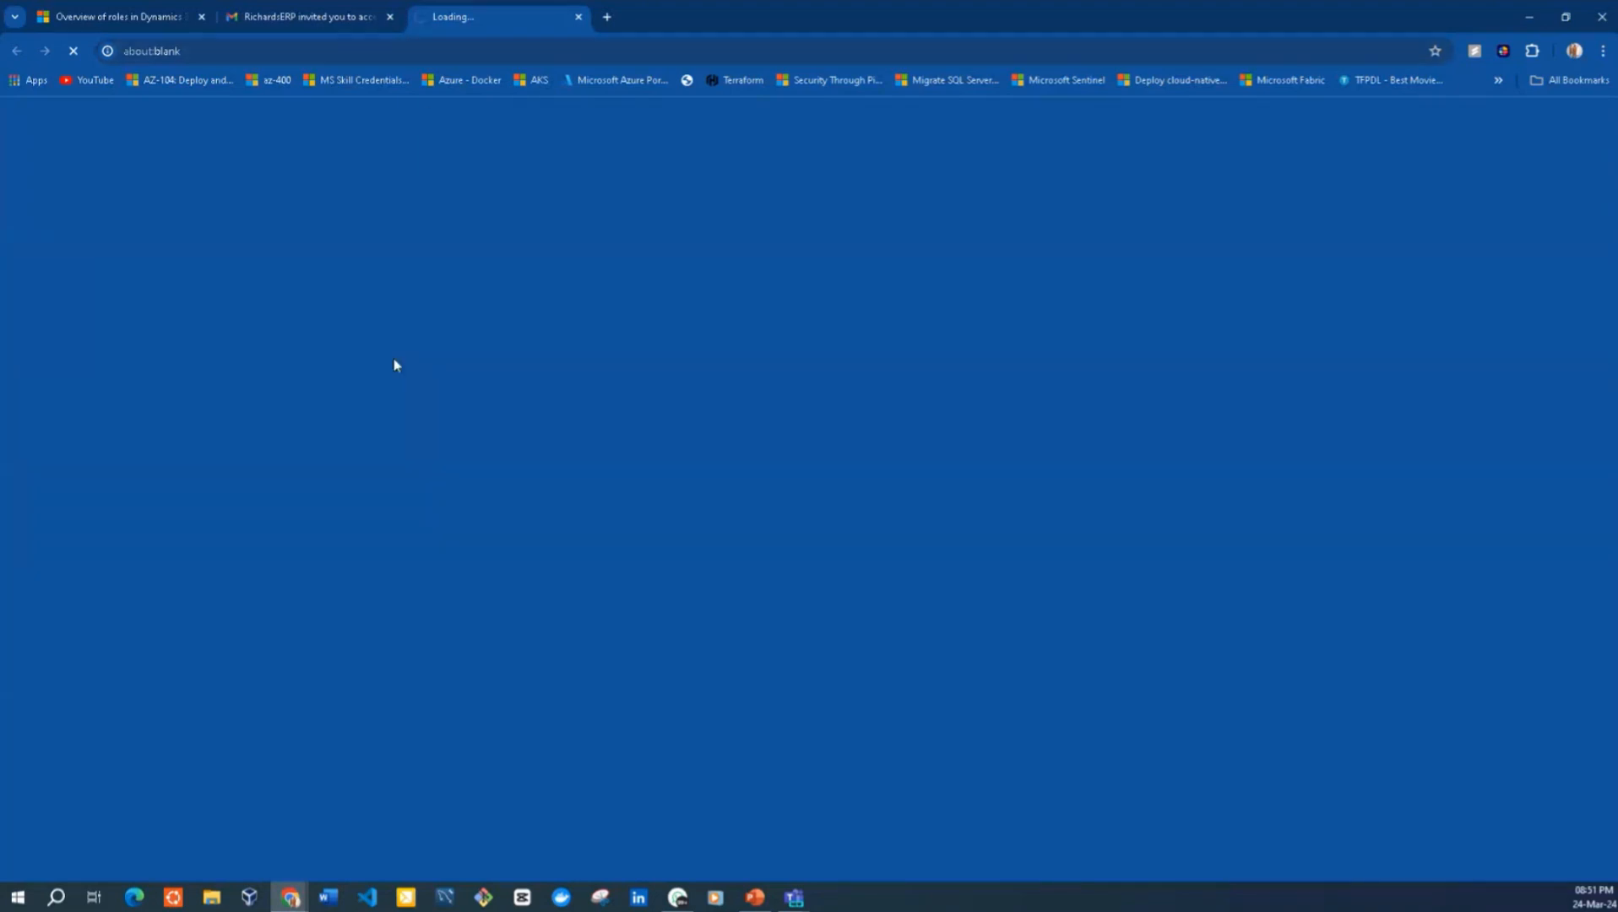
click(281, 23)
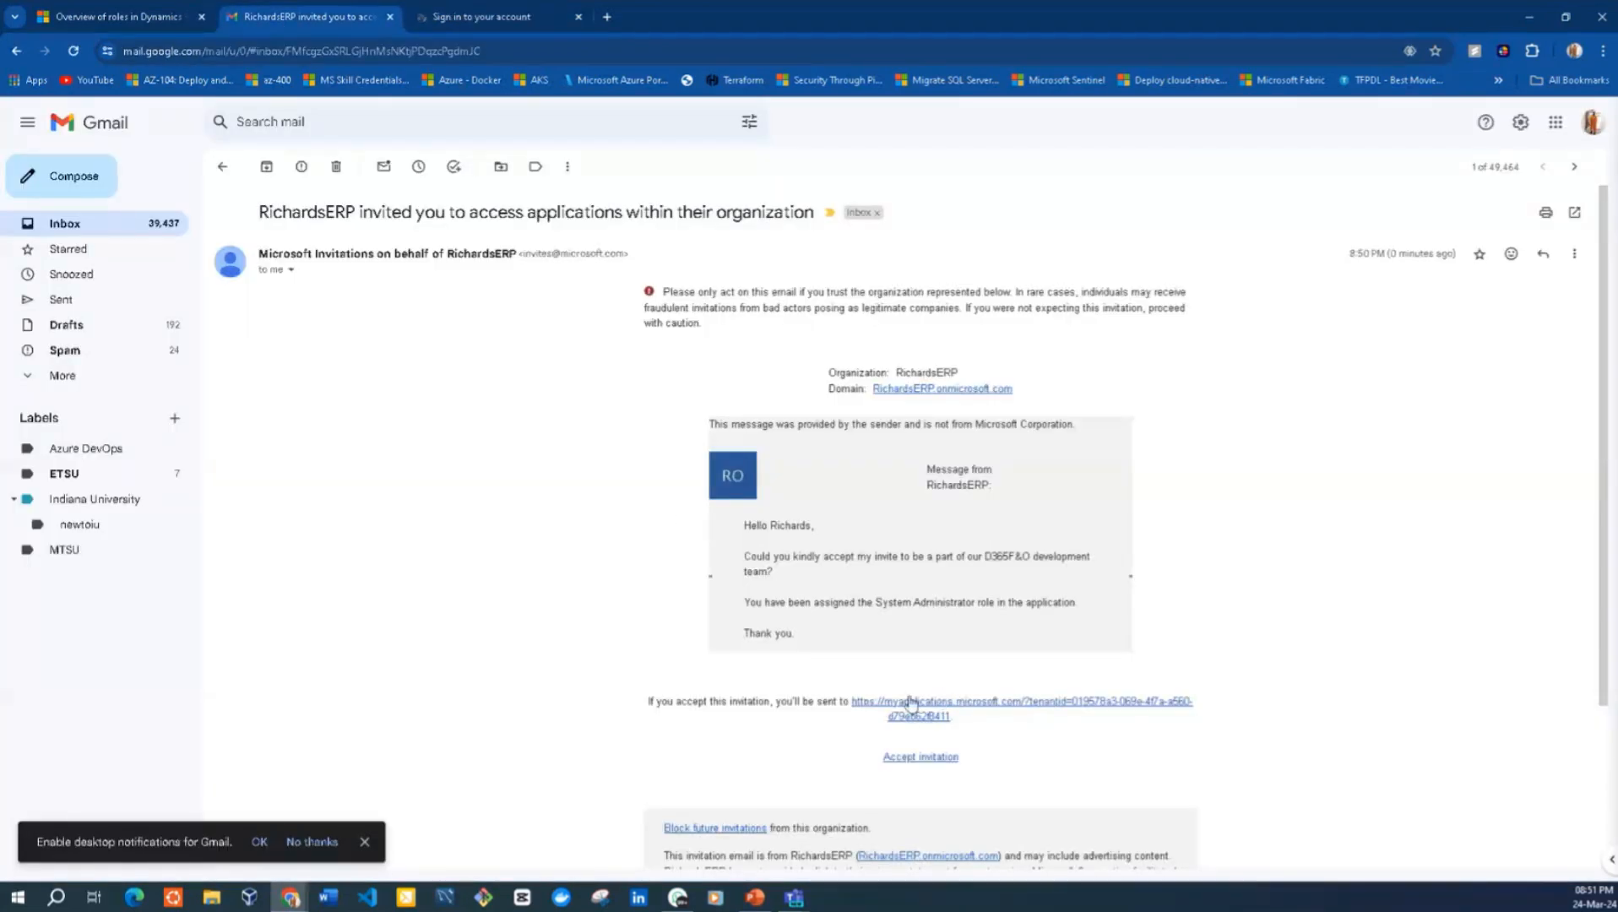
click(492, 25)
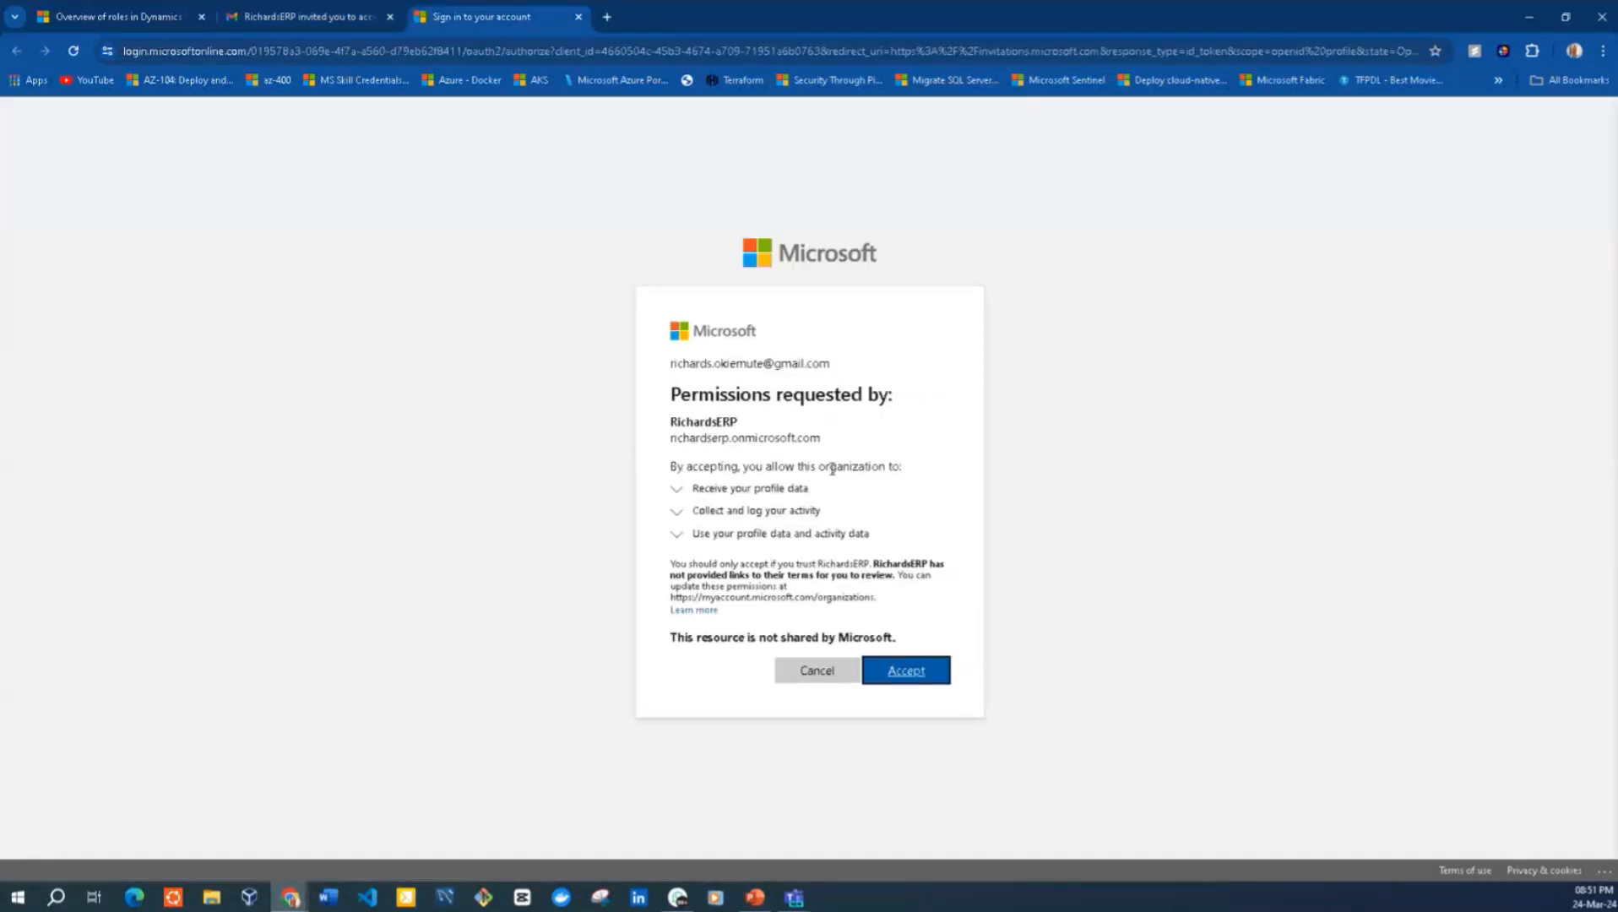
click(895, 674)
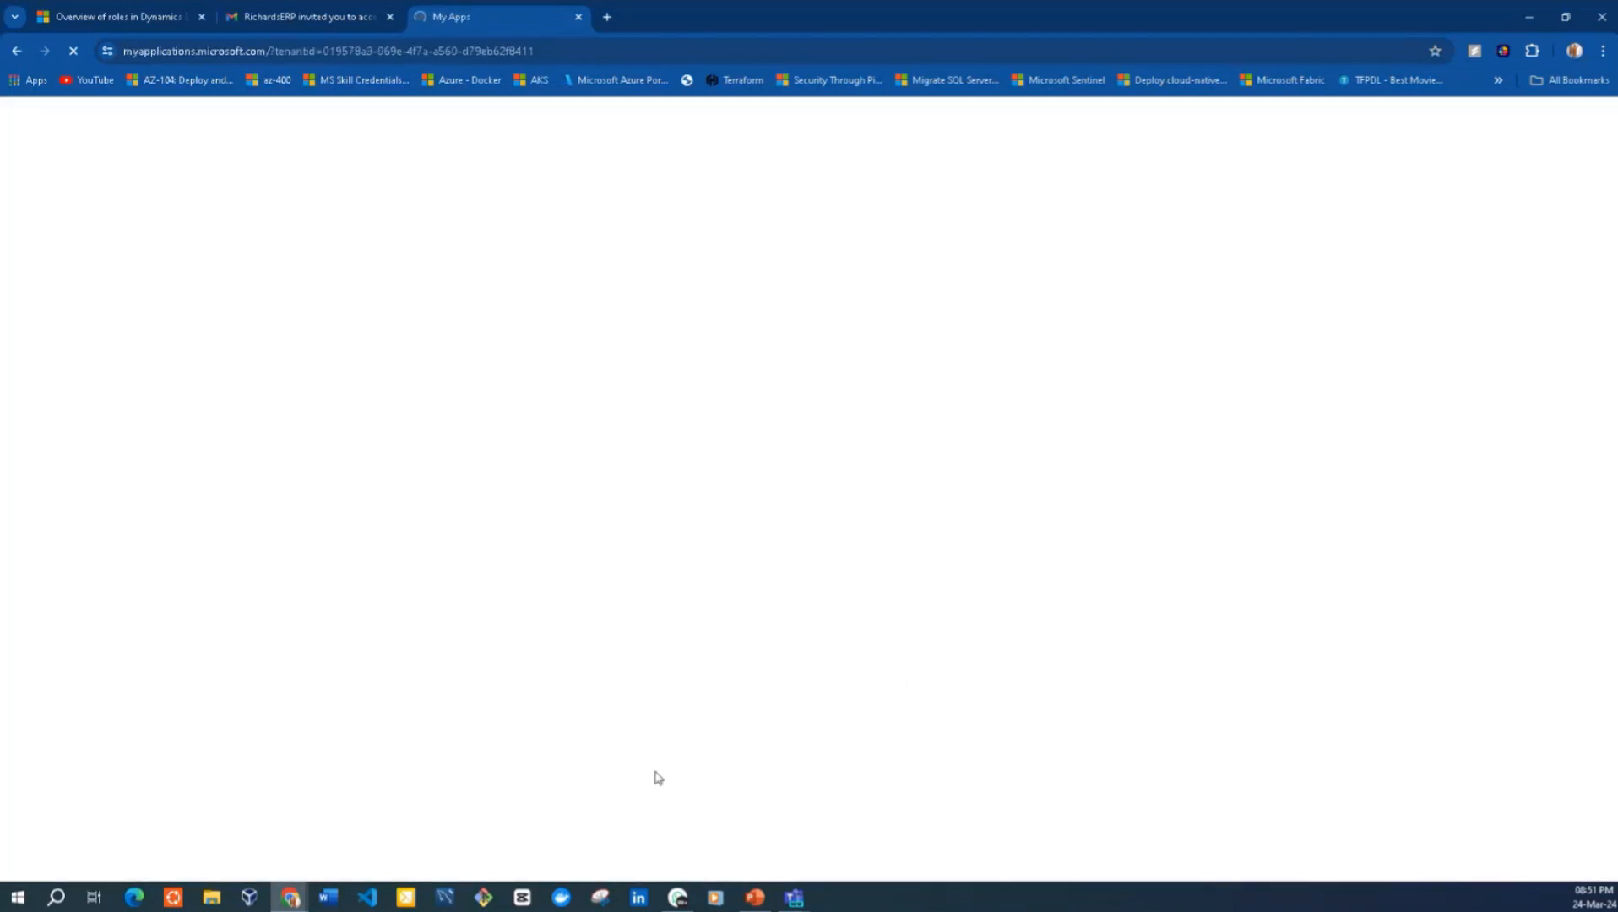
Switch to the Azure portal window, refresh the Users list, and check the invited account's user type
mouse_move(291, 895)
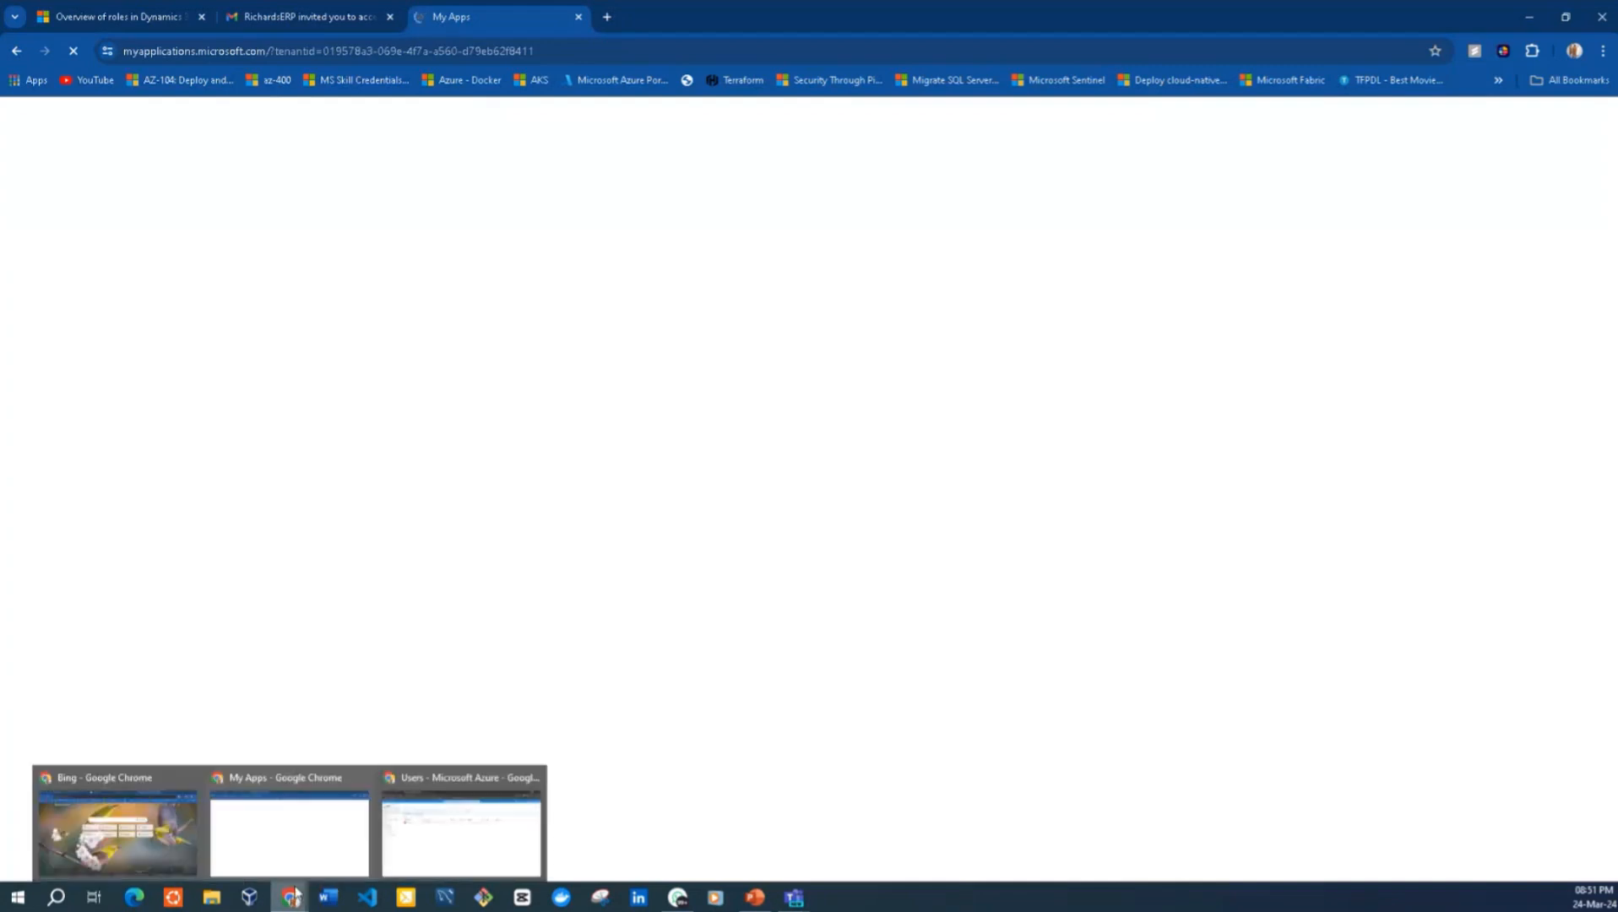
click(406, 847)
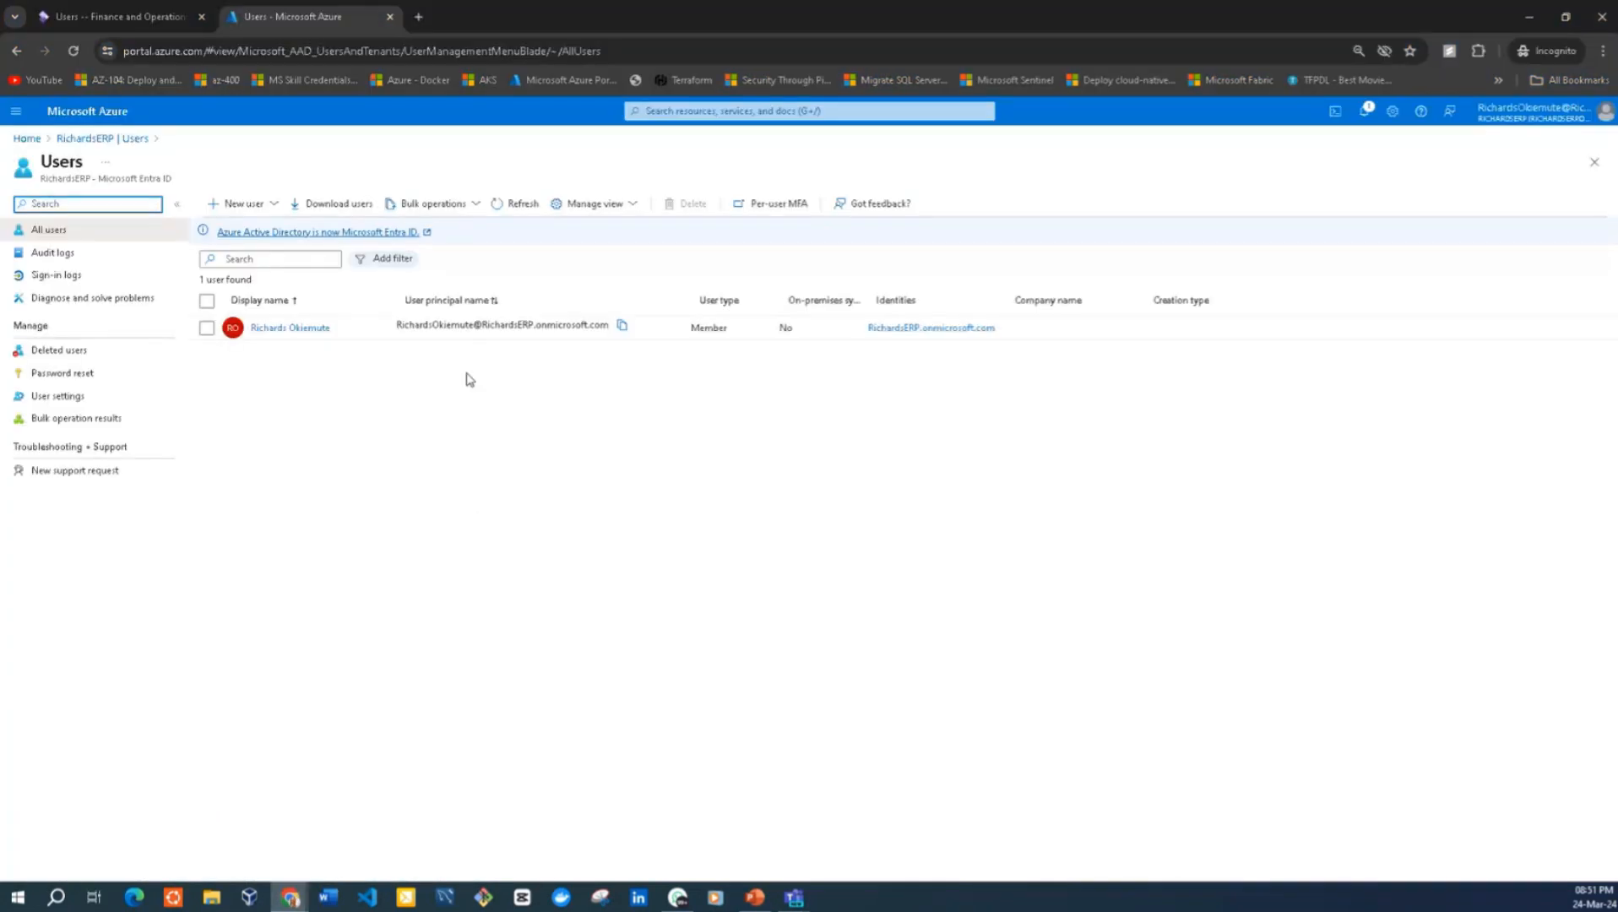
click(511, 206)
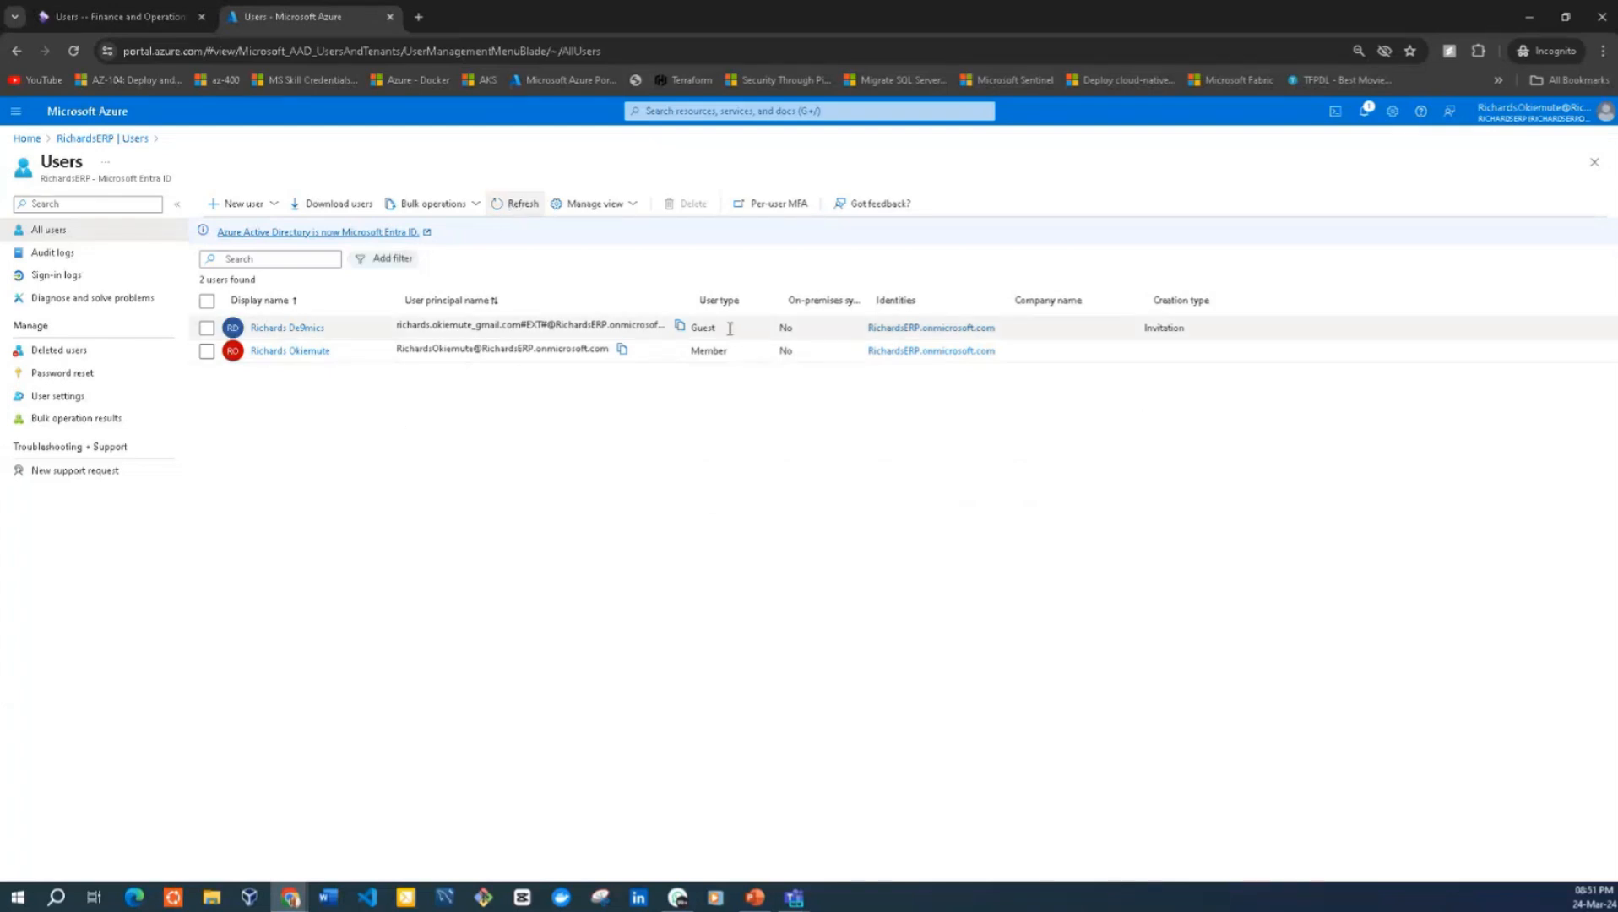
drag(730, 328, 694, 328)
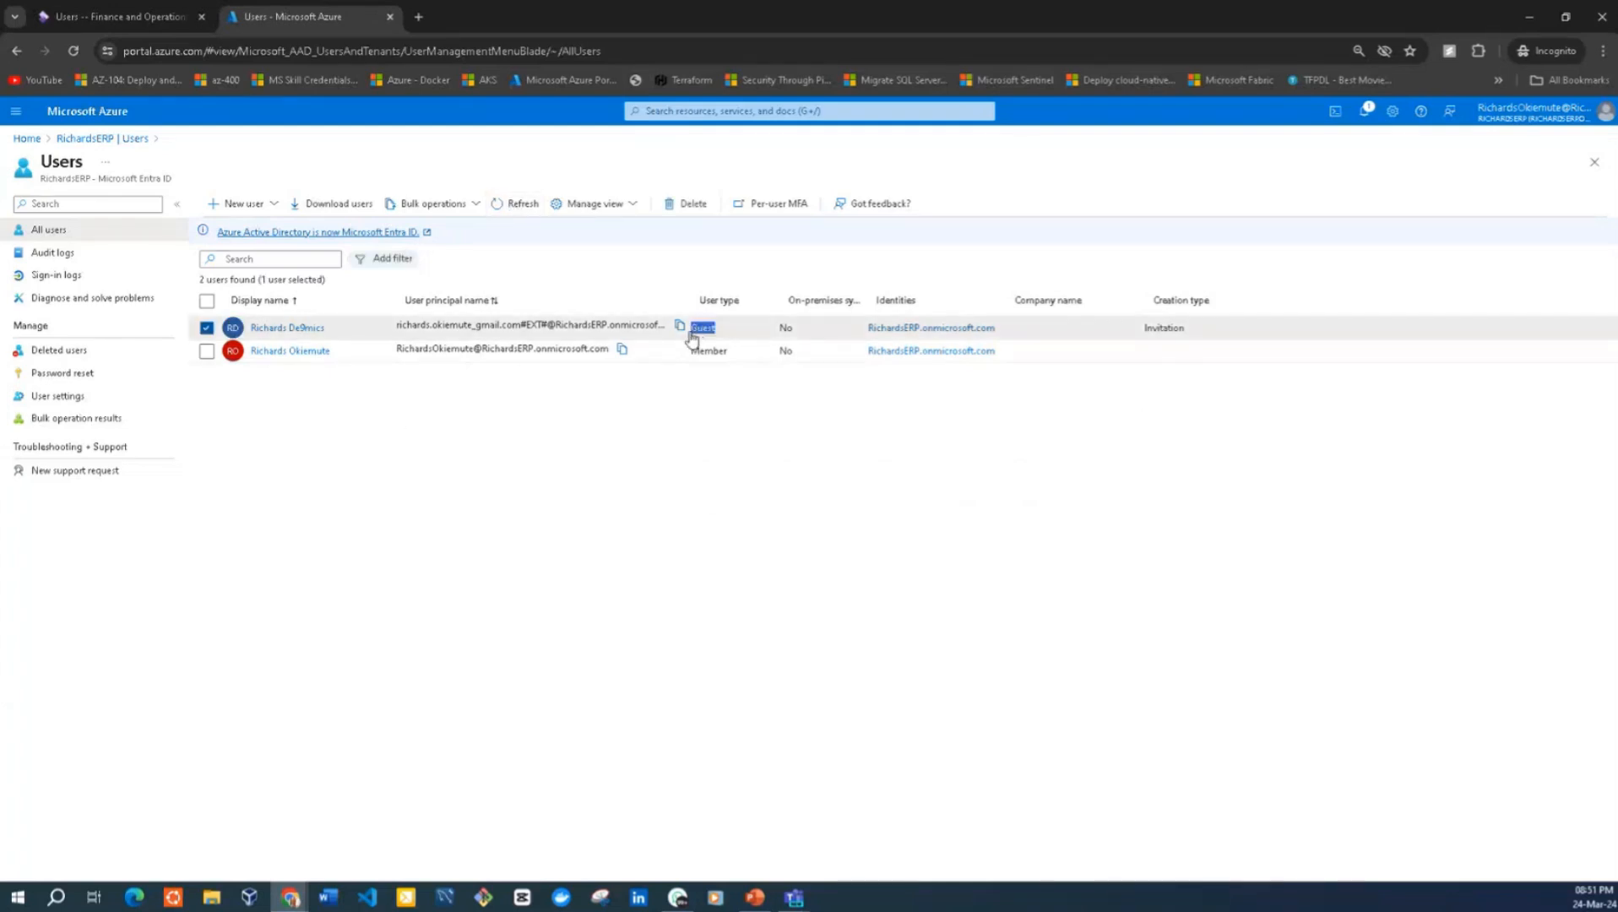
click(711, 422)
mouse_move(805, 422)
mouse_down()
mouse_move(787, 329)
mouse_move(827, 306)
mouse_move(823, 278)
mouse_move(783, 351)
mouse_move(787, 448)
mouse_up()
click(779, 473)
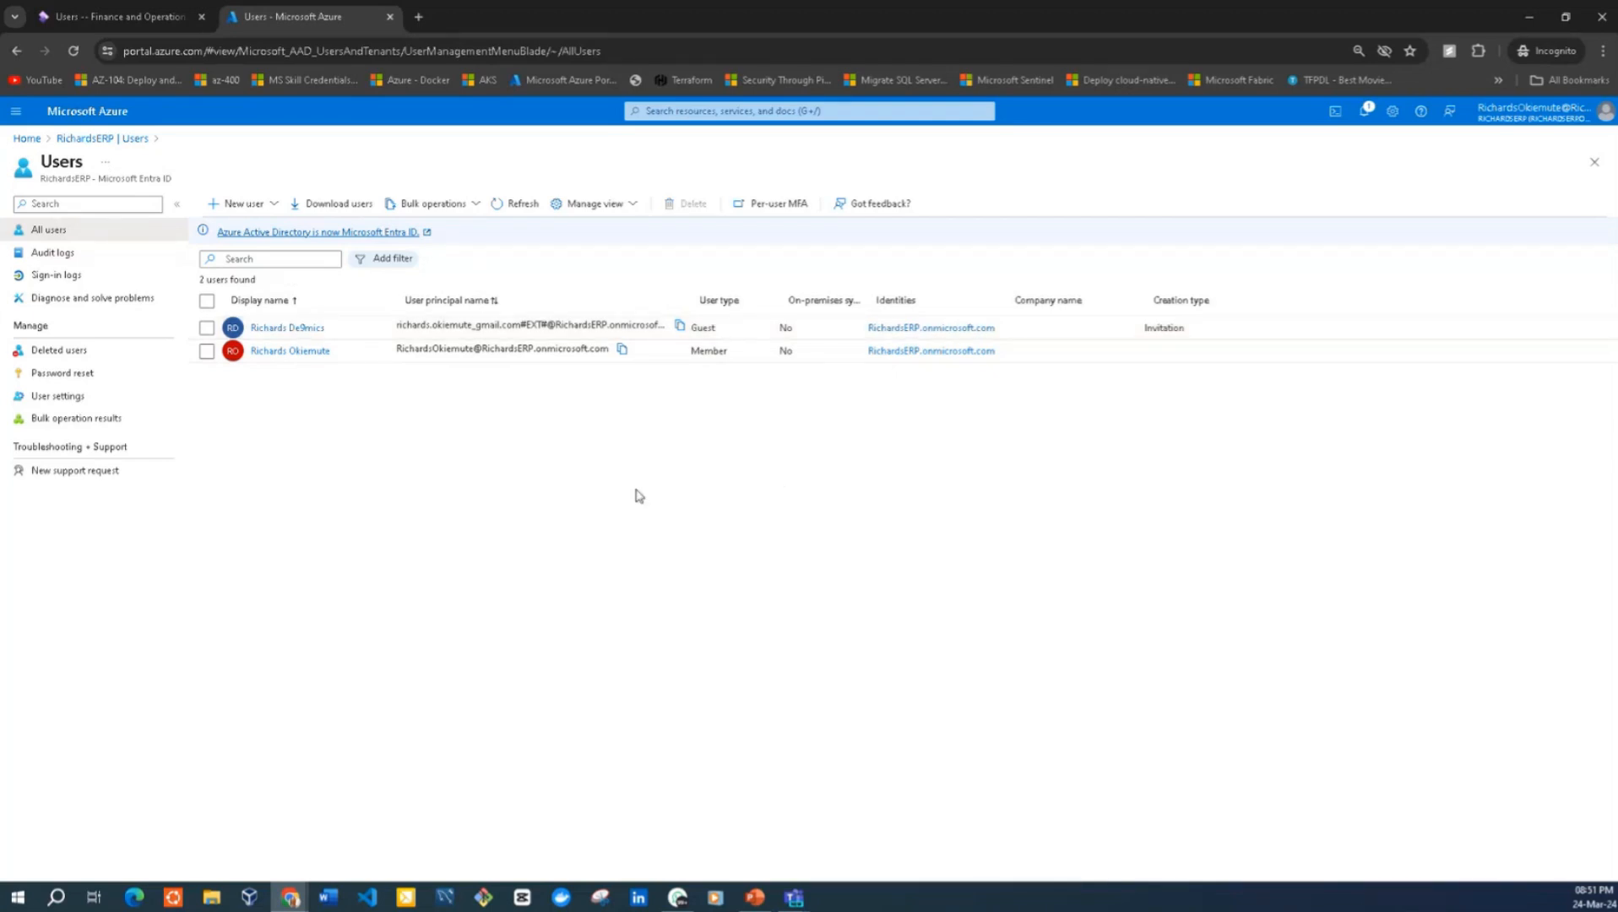
Copy the environment's base URL, up to dynamics.com/, from the Finance and Operations page and return to the My Apps window
click(152, 19)
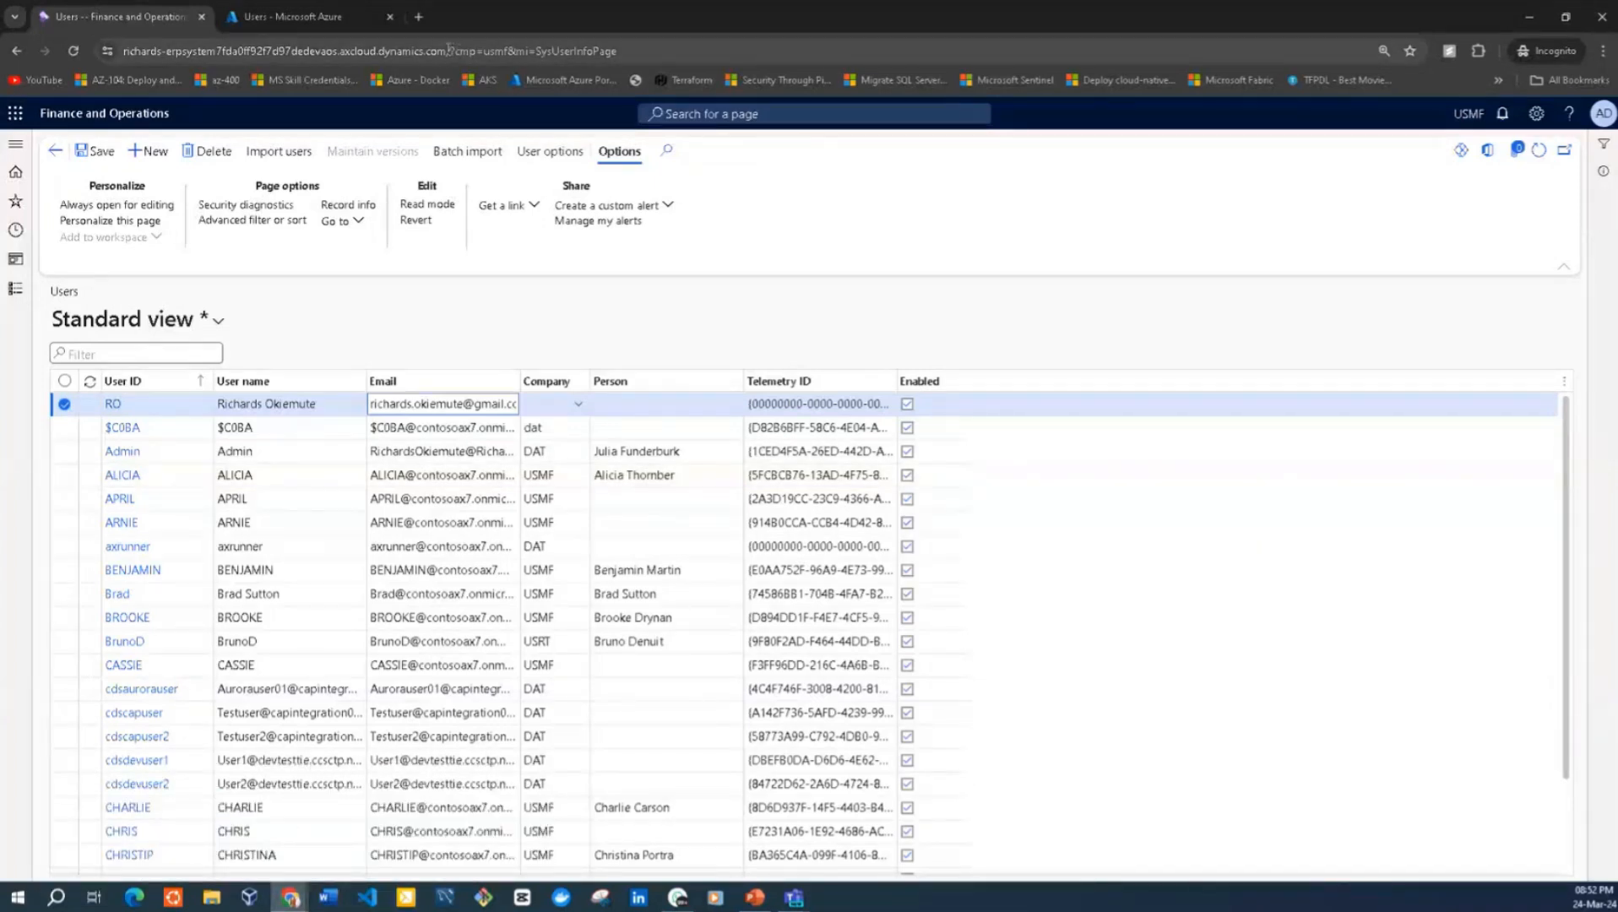
drag(448, 48, 122, 7)
key(ctrl+c)
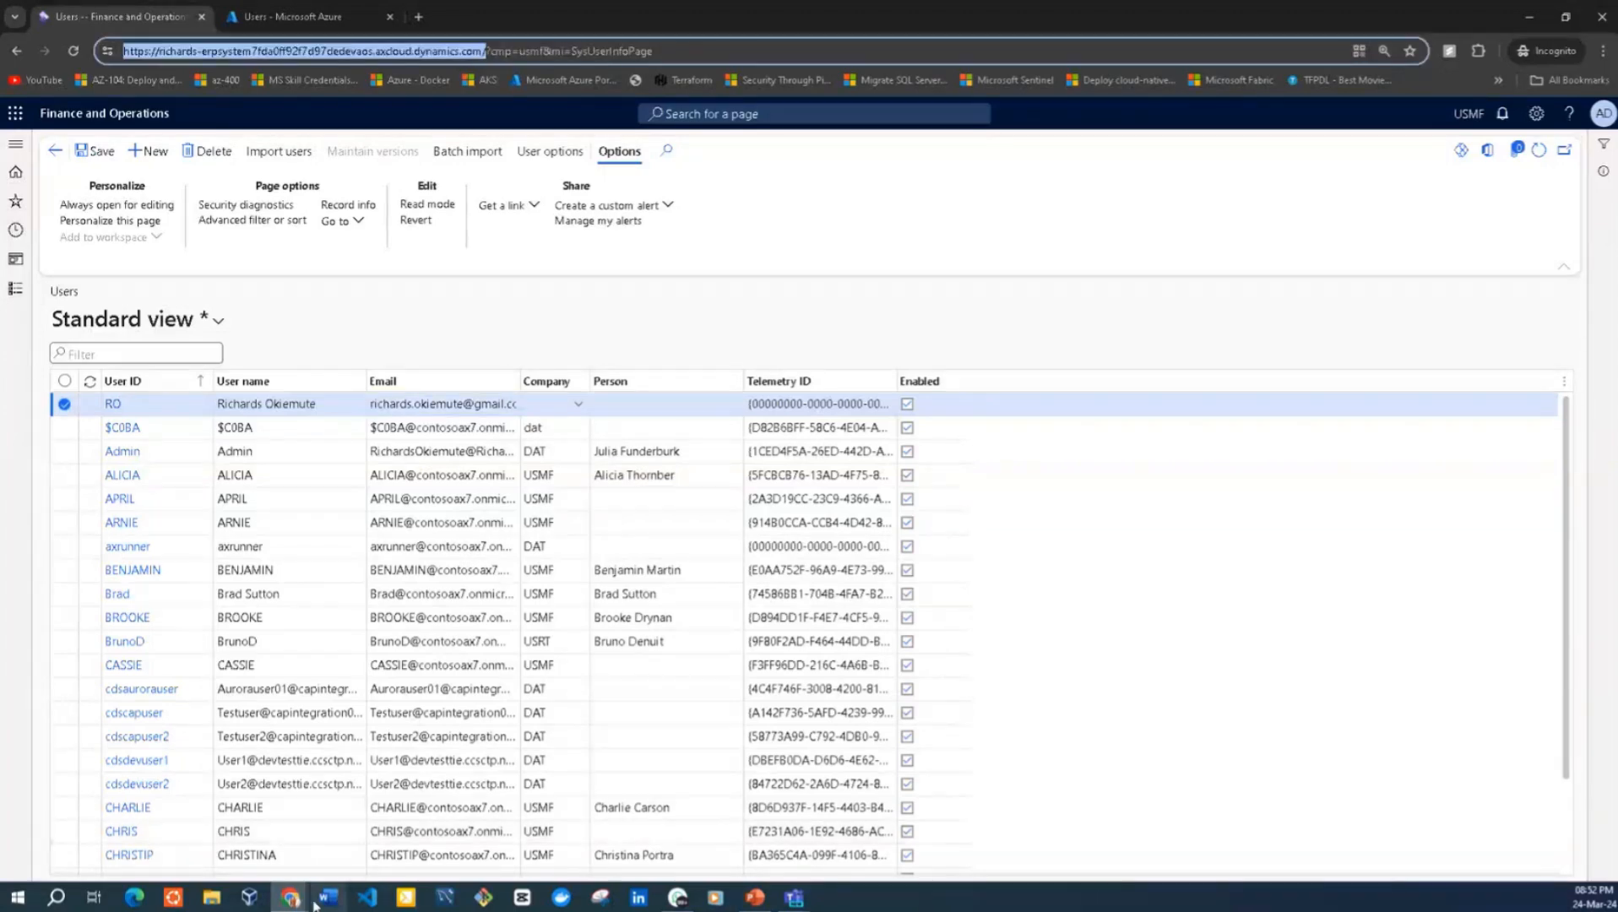
mouse_move(293, 902)
mouse_move(305, 853)
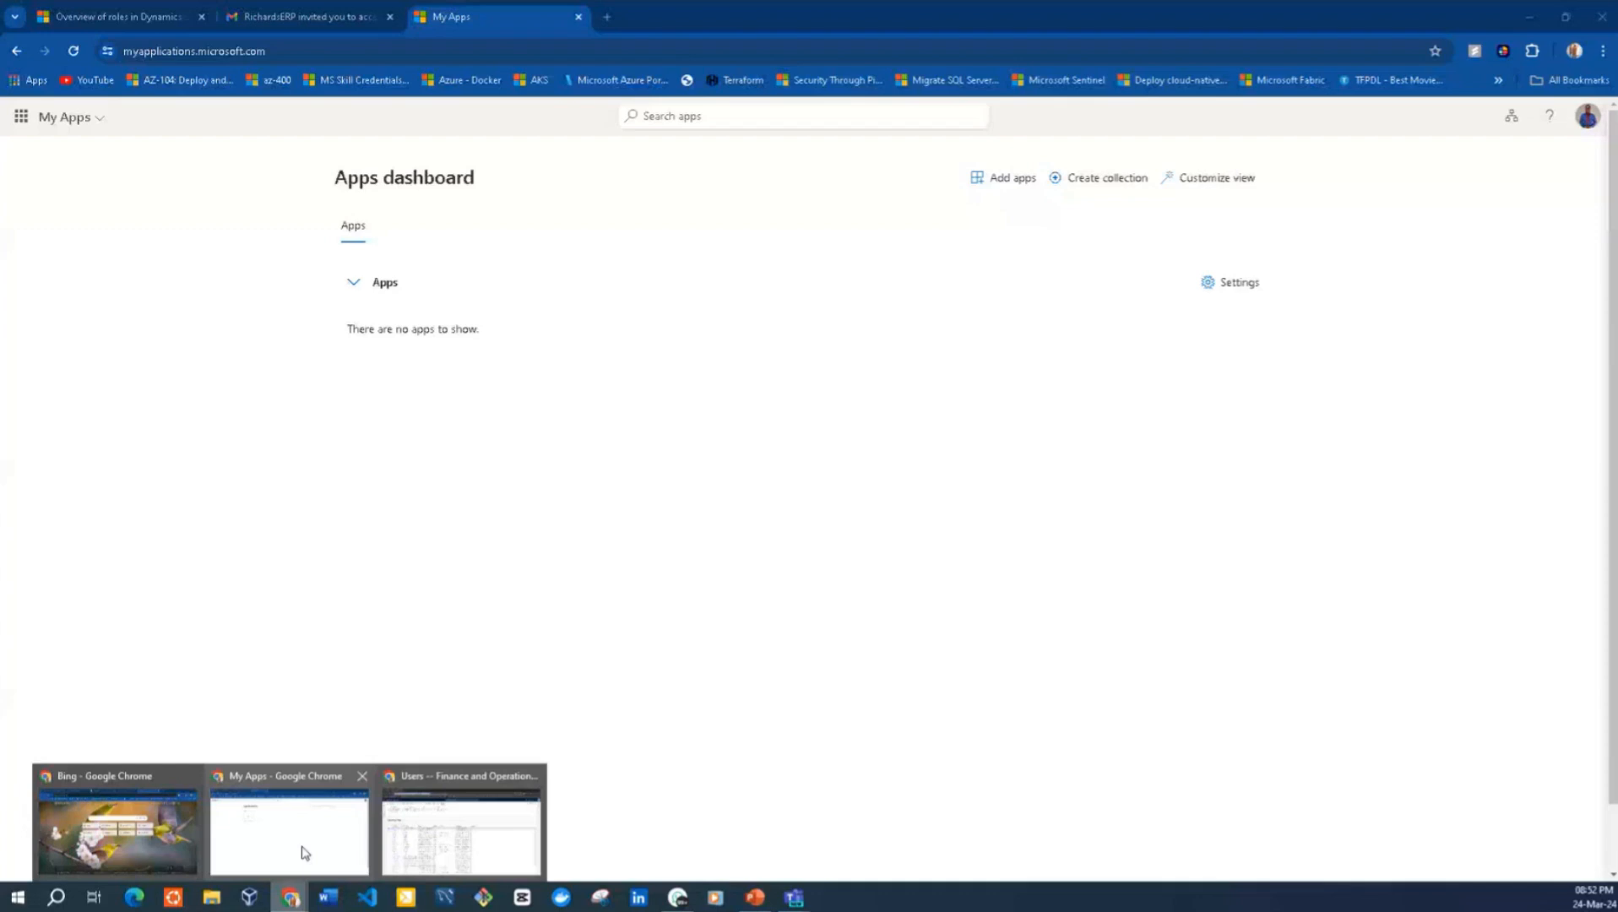
Check the My Apps account details for the signed-in guest's name, email and organization
click(275, 52)
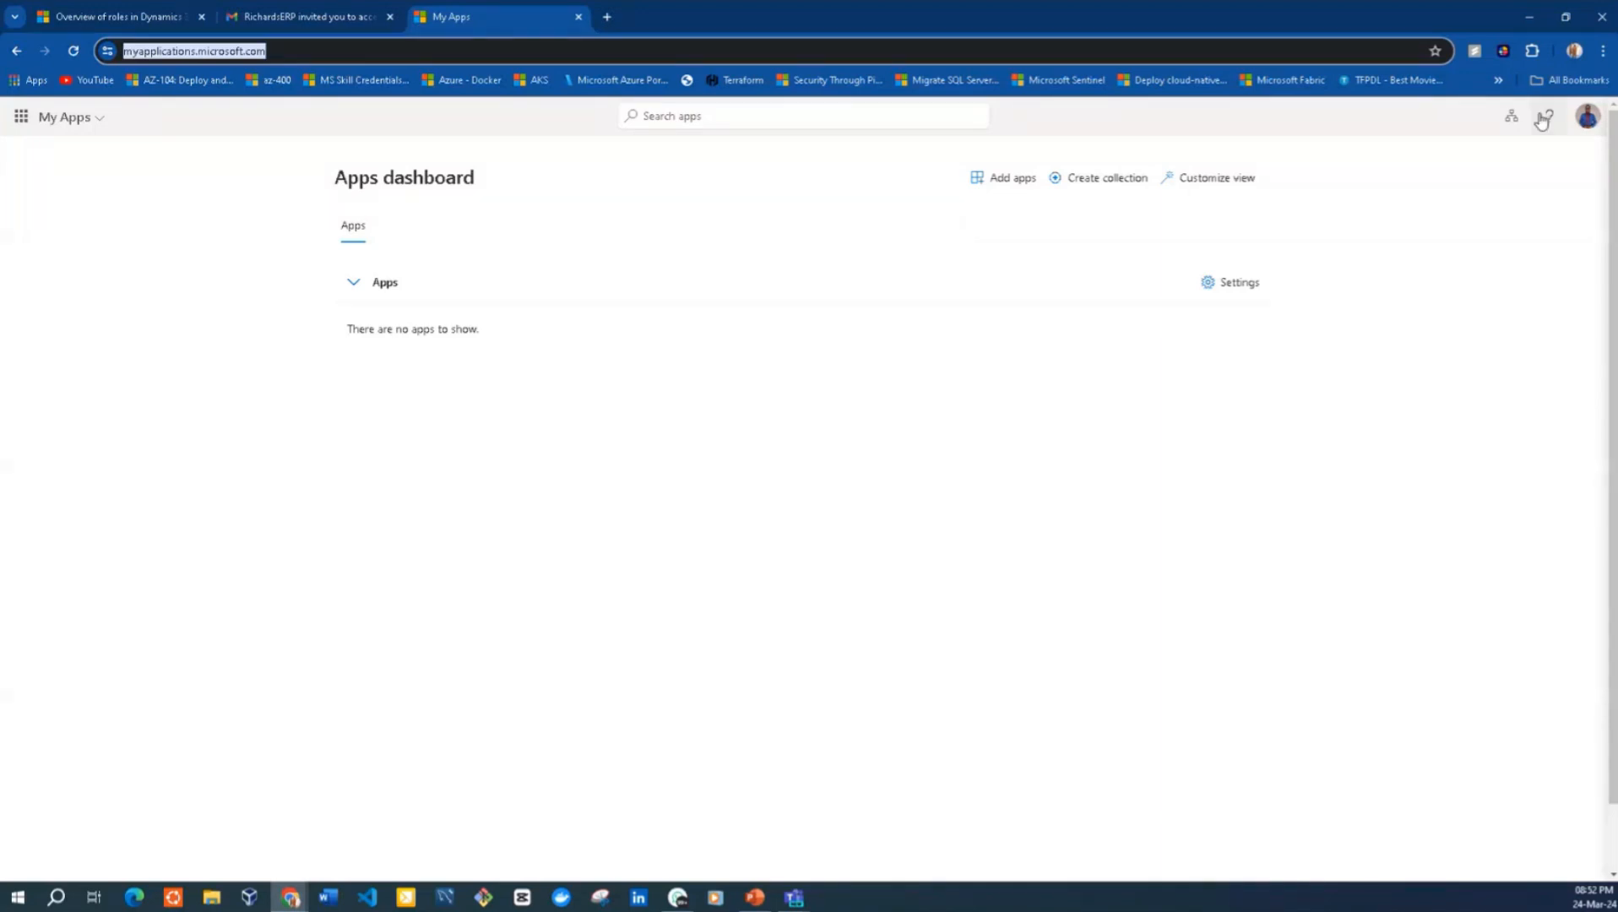
click(1582, 124)
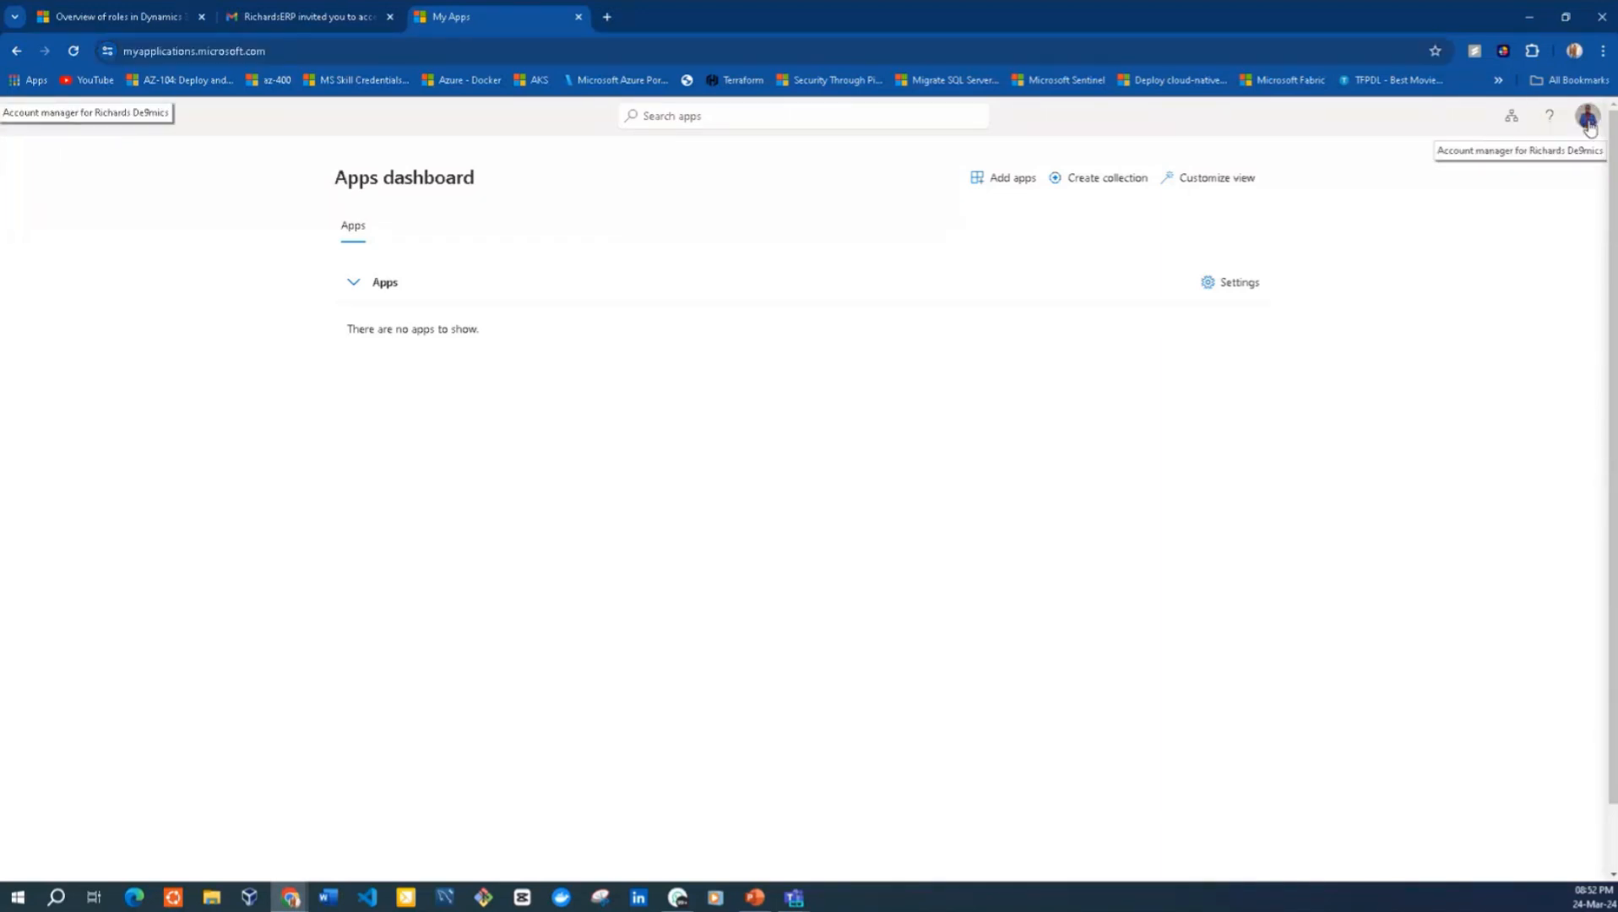
click(1588, 125)
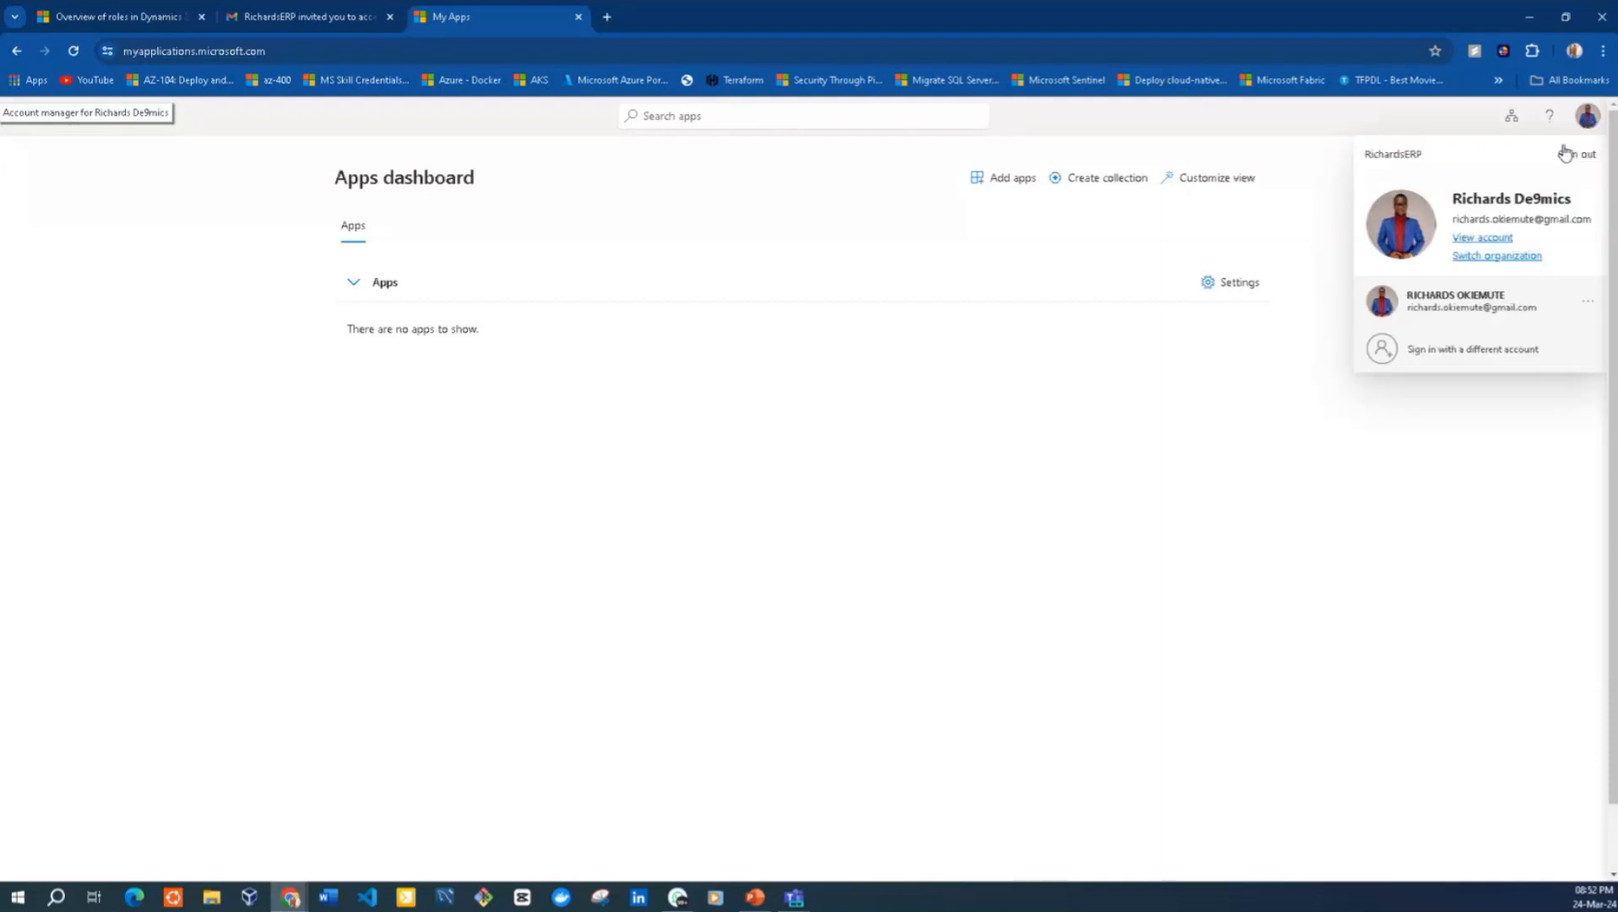
mouse_move(1452, 220)
mouse_down()
mouse_move(1598, 228)
mouse_move(1451, 201)
mouse_up()
click(1582, 208)
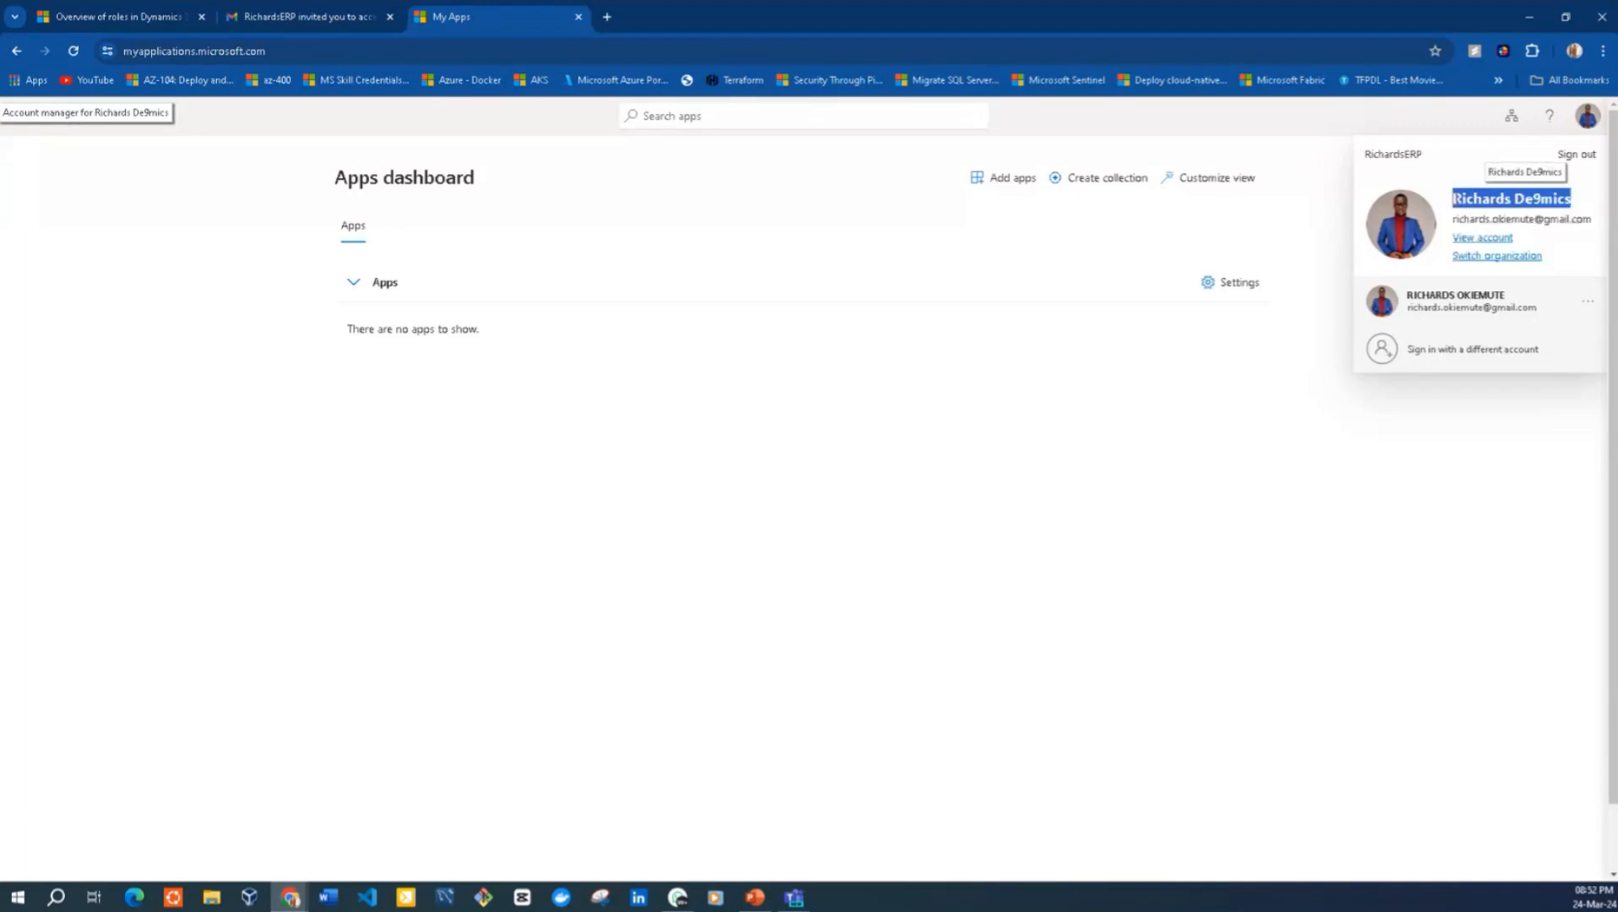
click(743, 257)
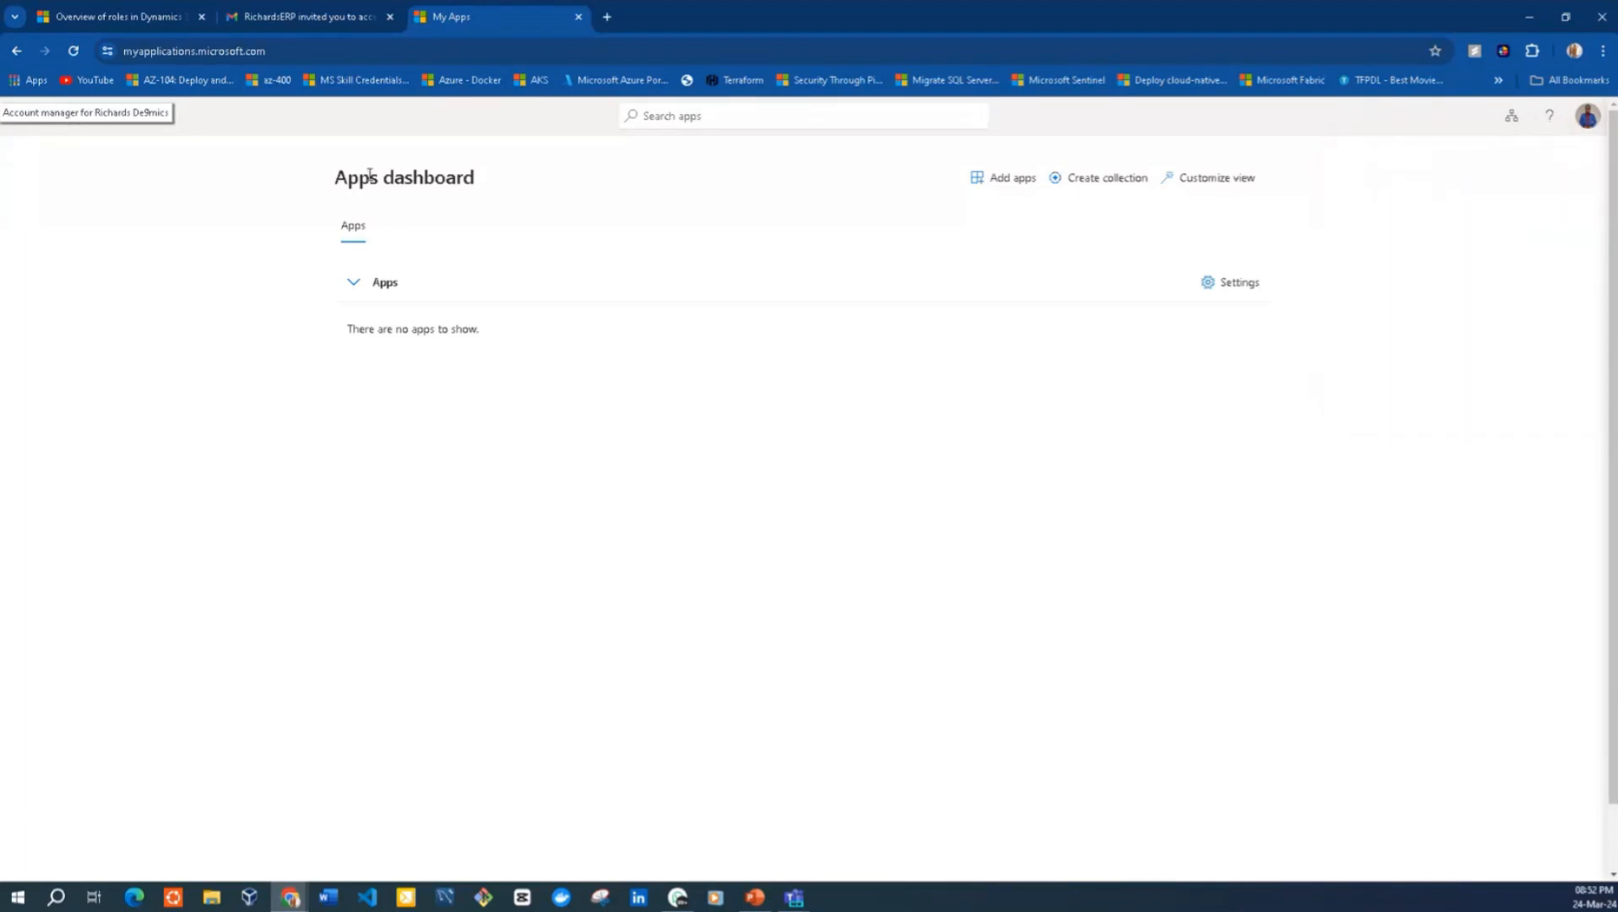
Load the copied Finance and Operations environment URL in a new browser tab
click(276, 51)
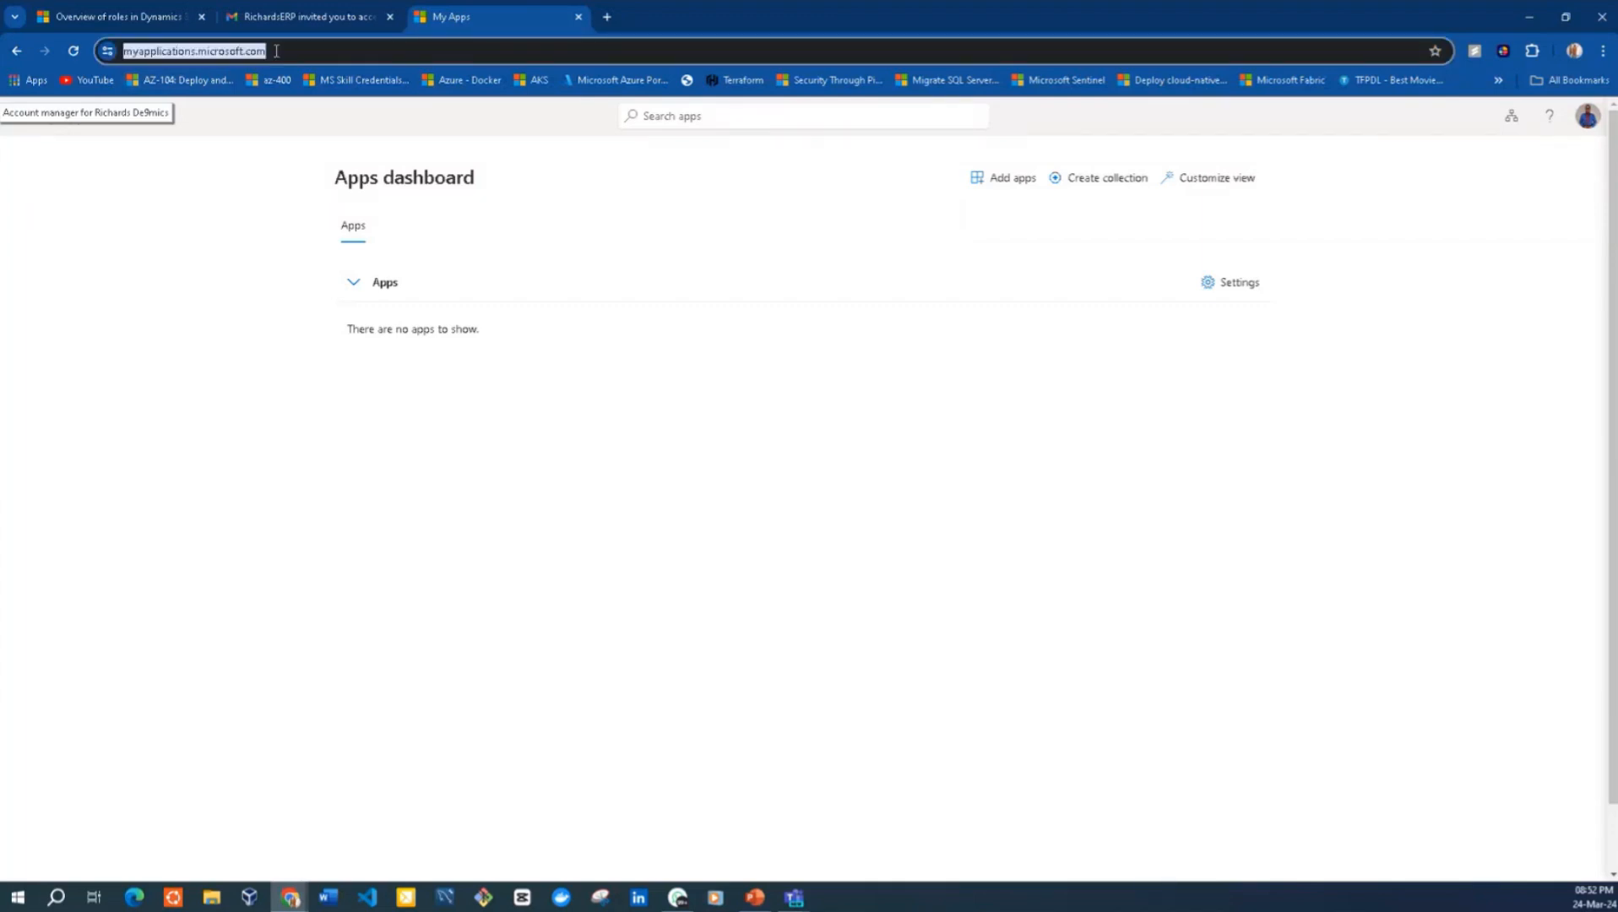
click(607, 17)
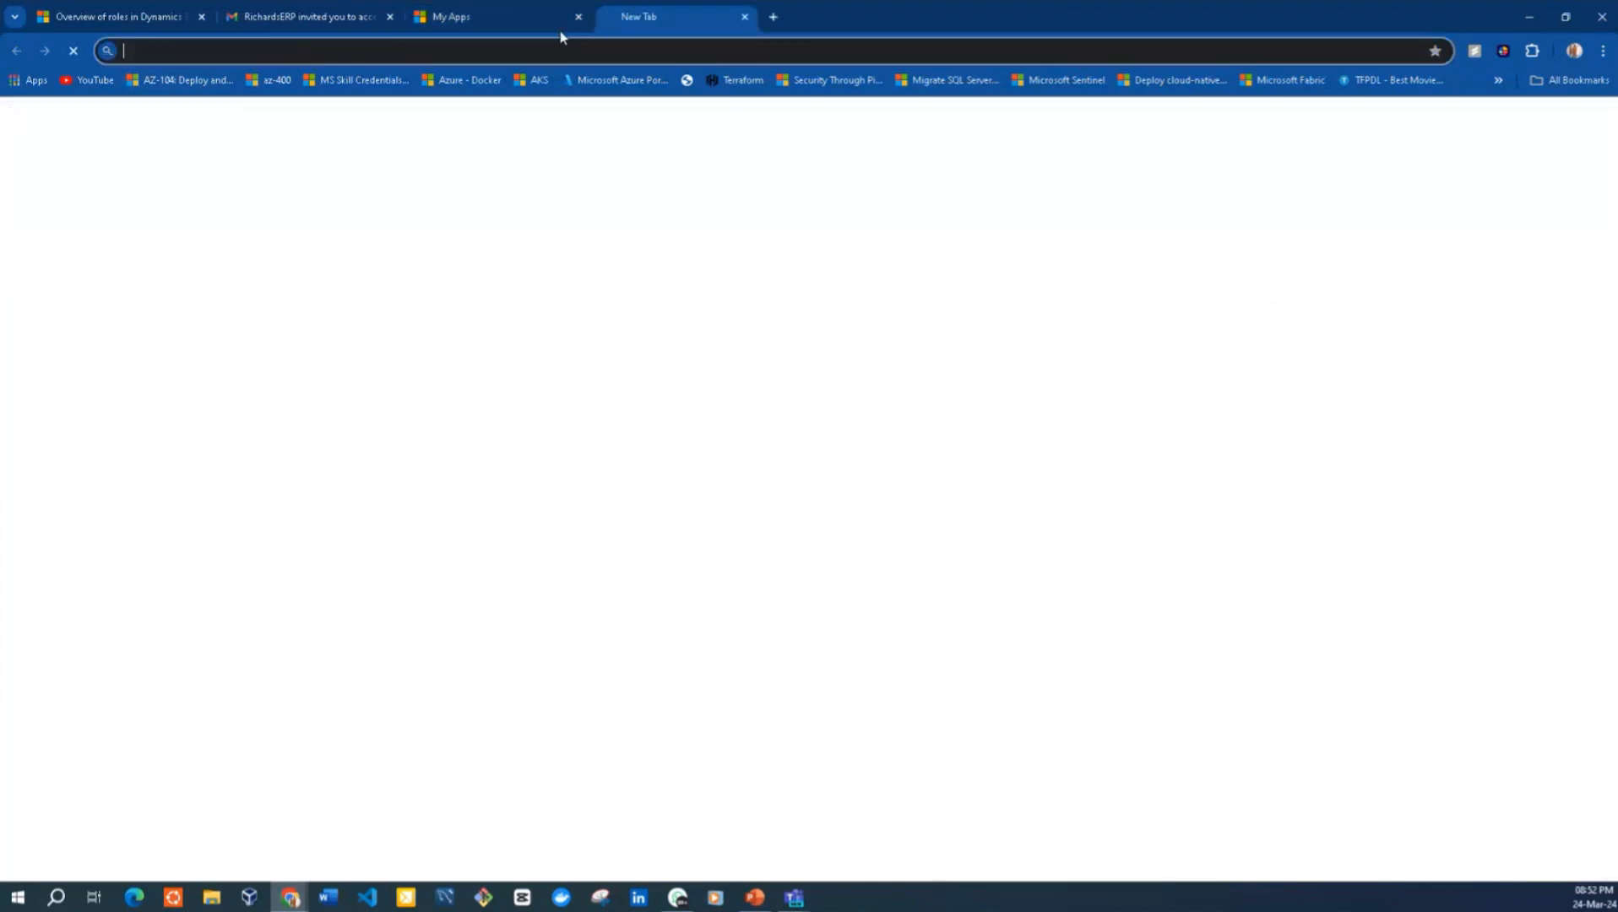
key(ctrl+v)
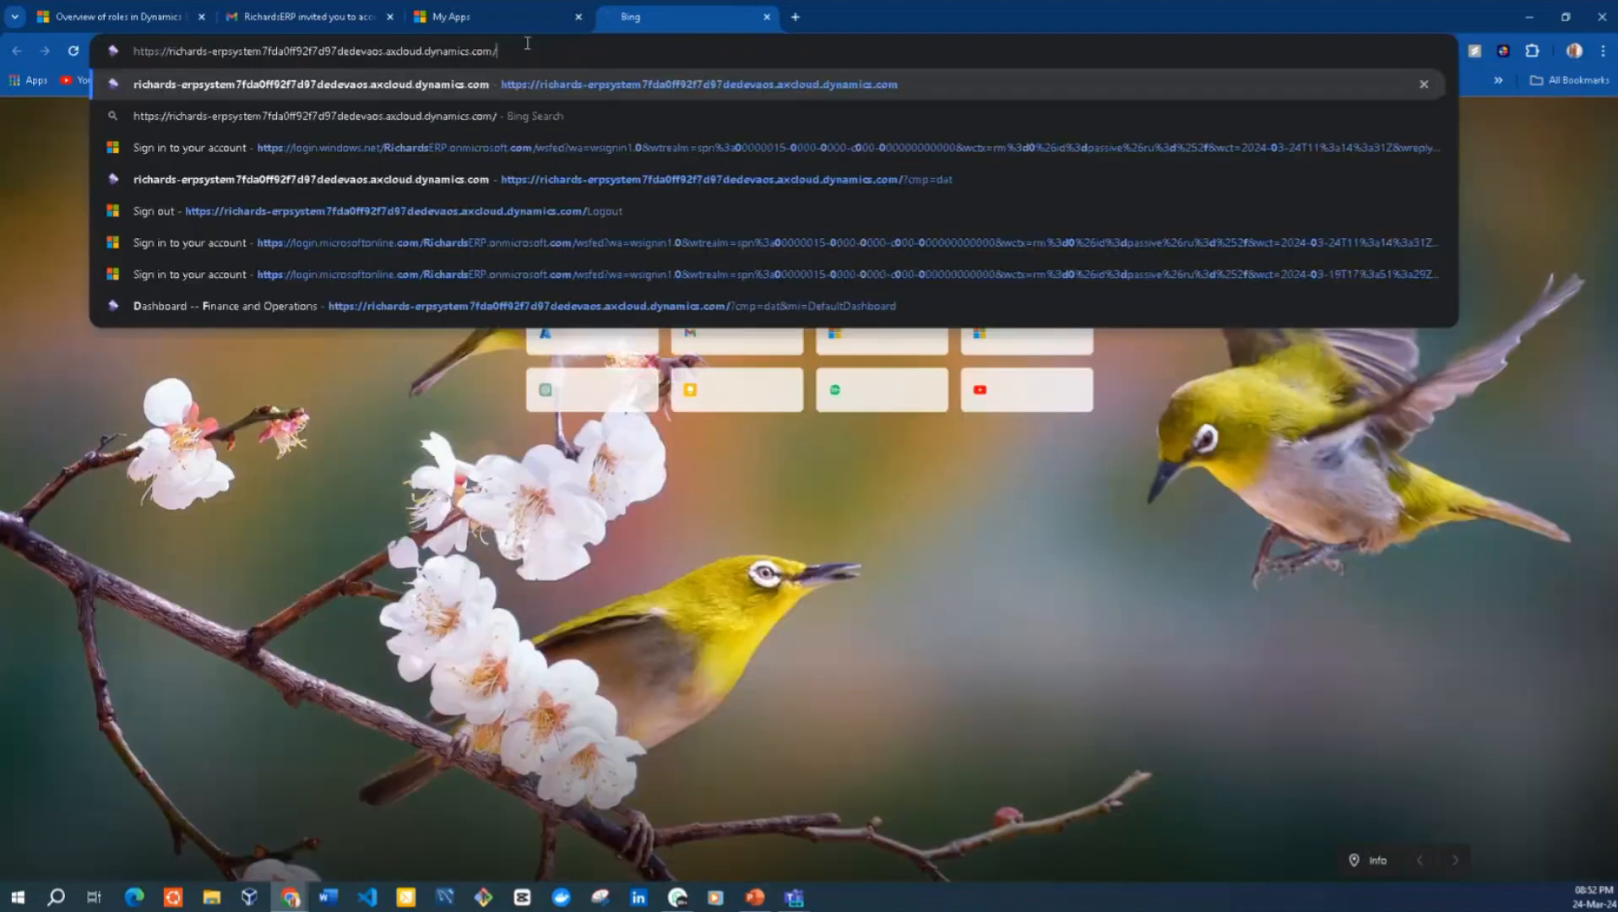
key(Return)
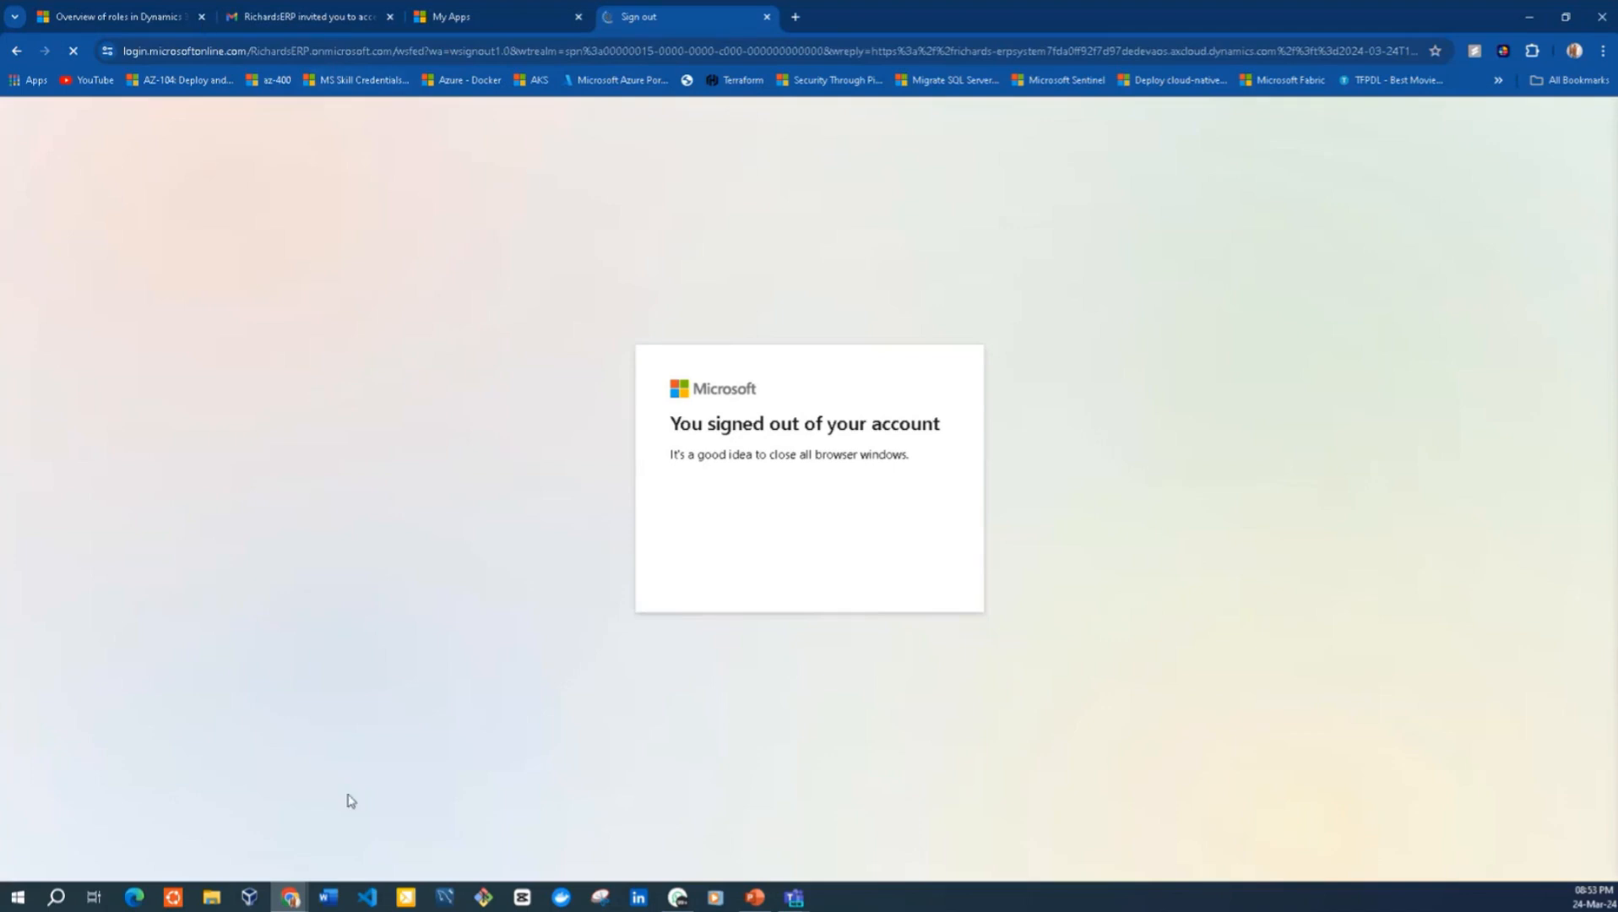
mouse_move(291, 899)
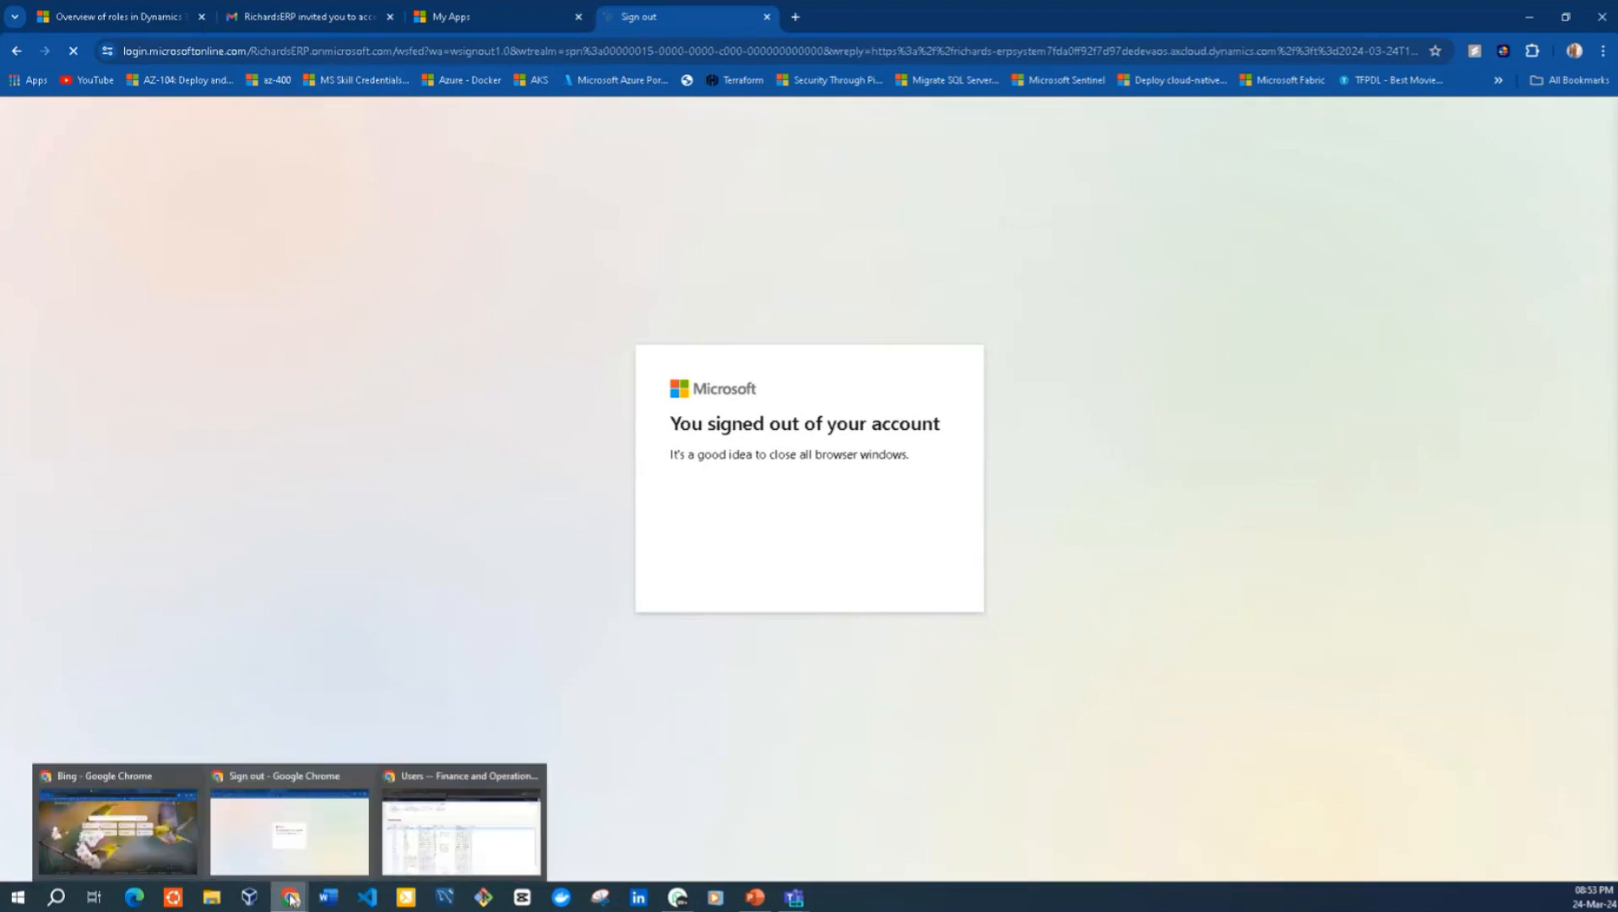
click(404, 841)
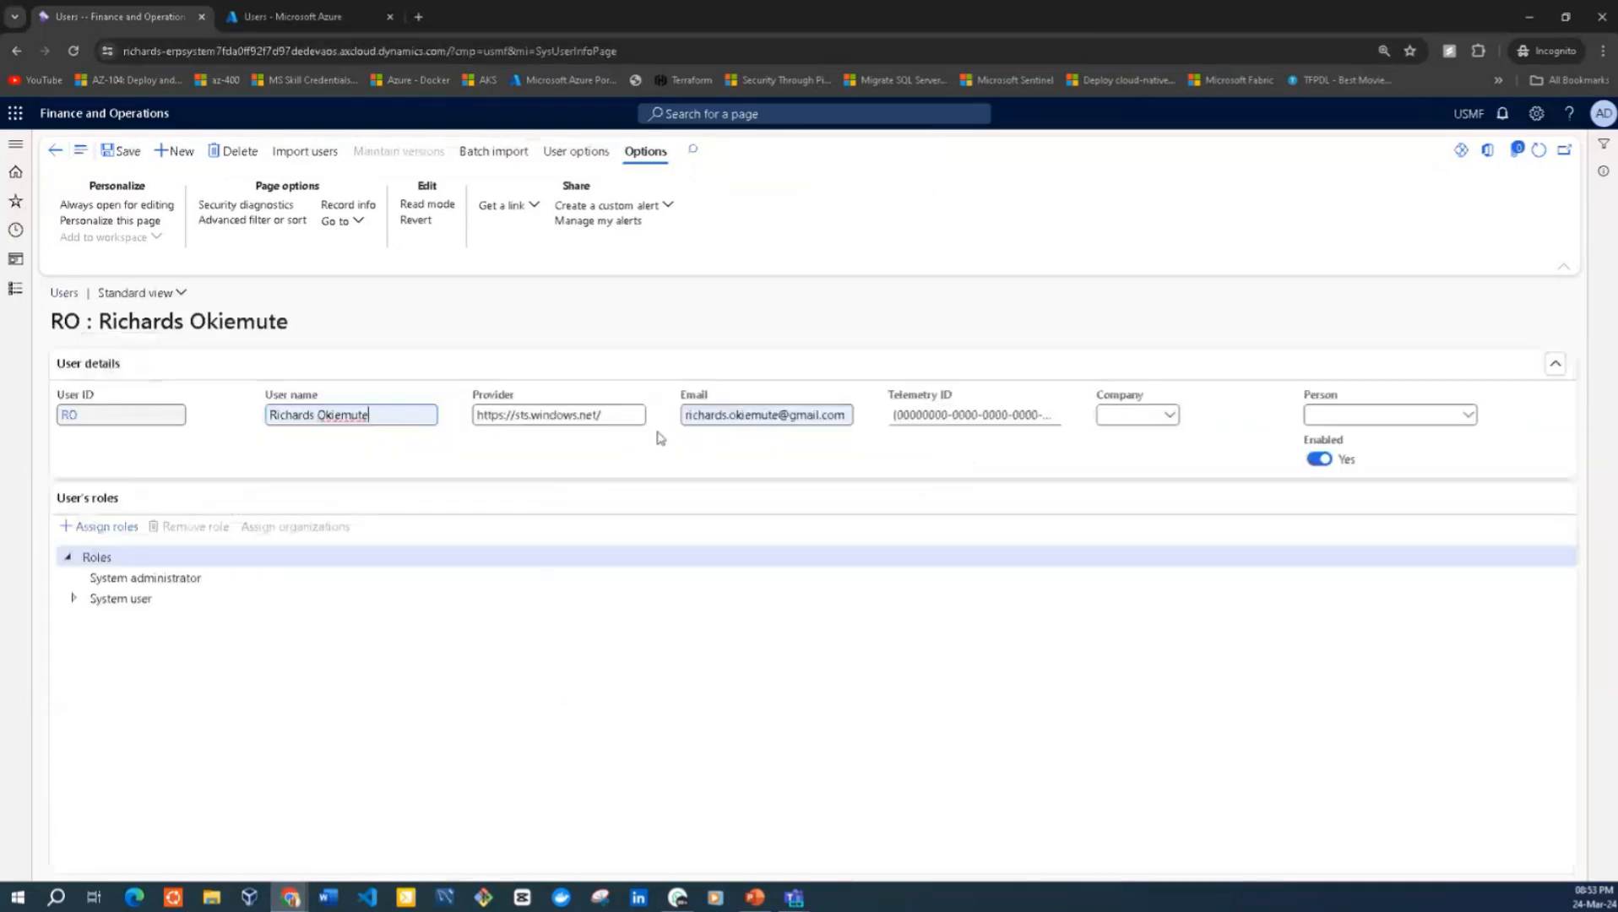
click(620, 416)
text(gmail.com)
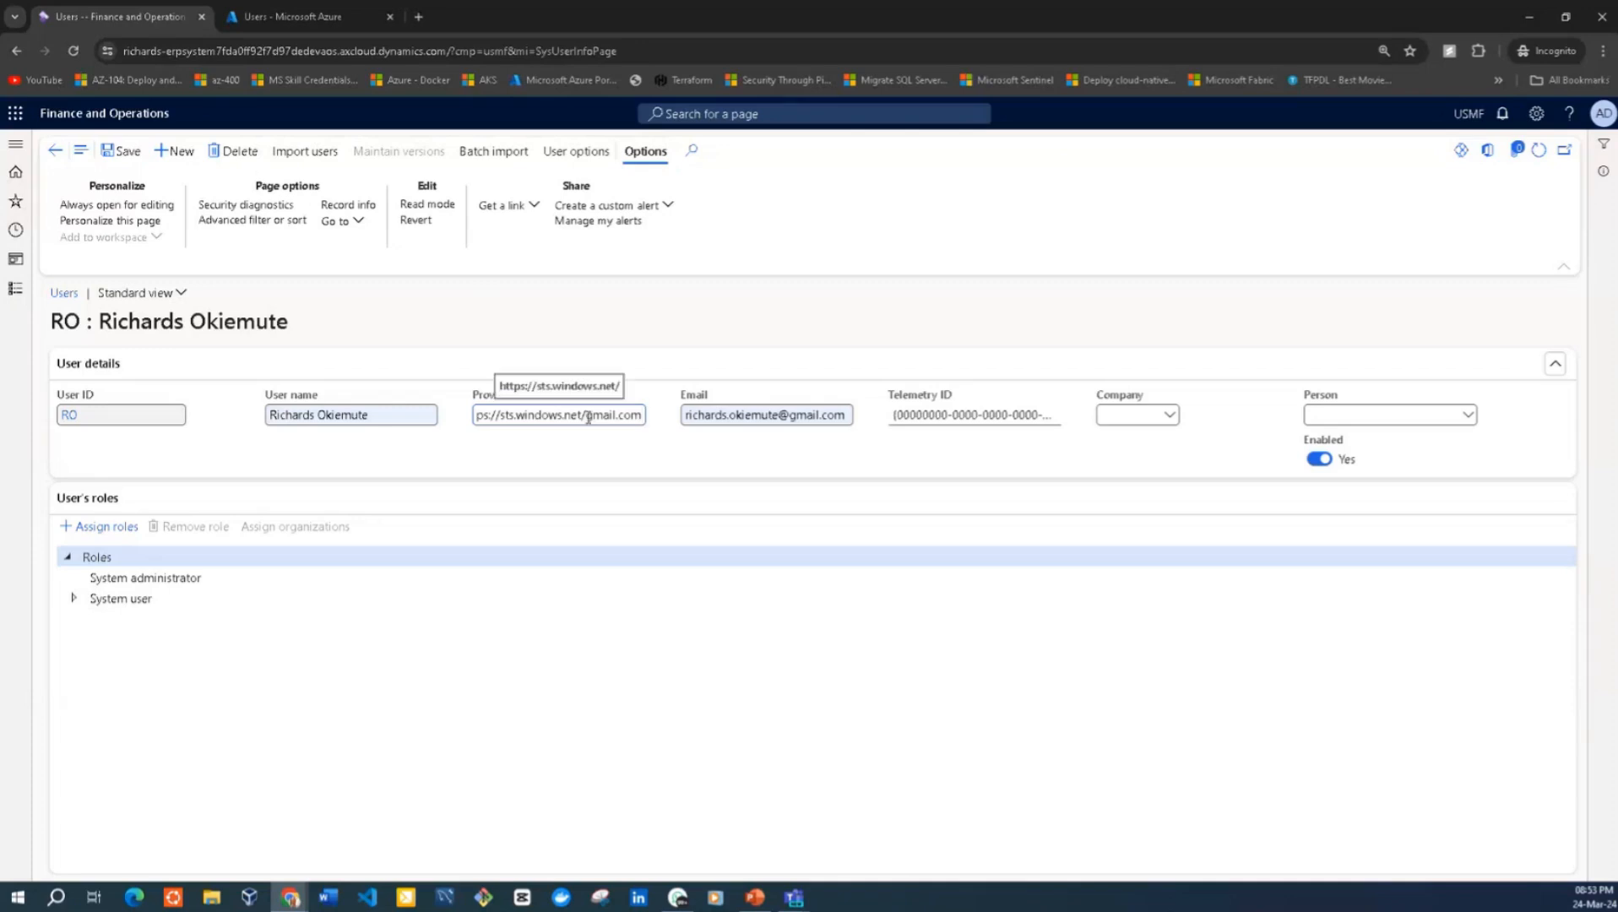
drag(587, 415, 640, 415)
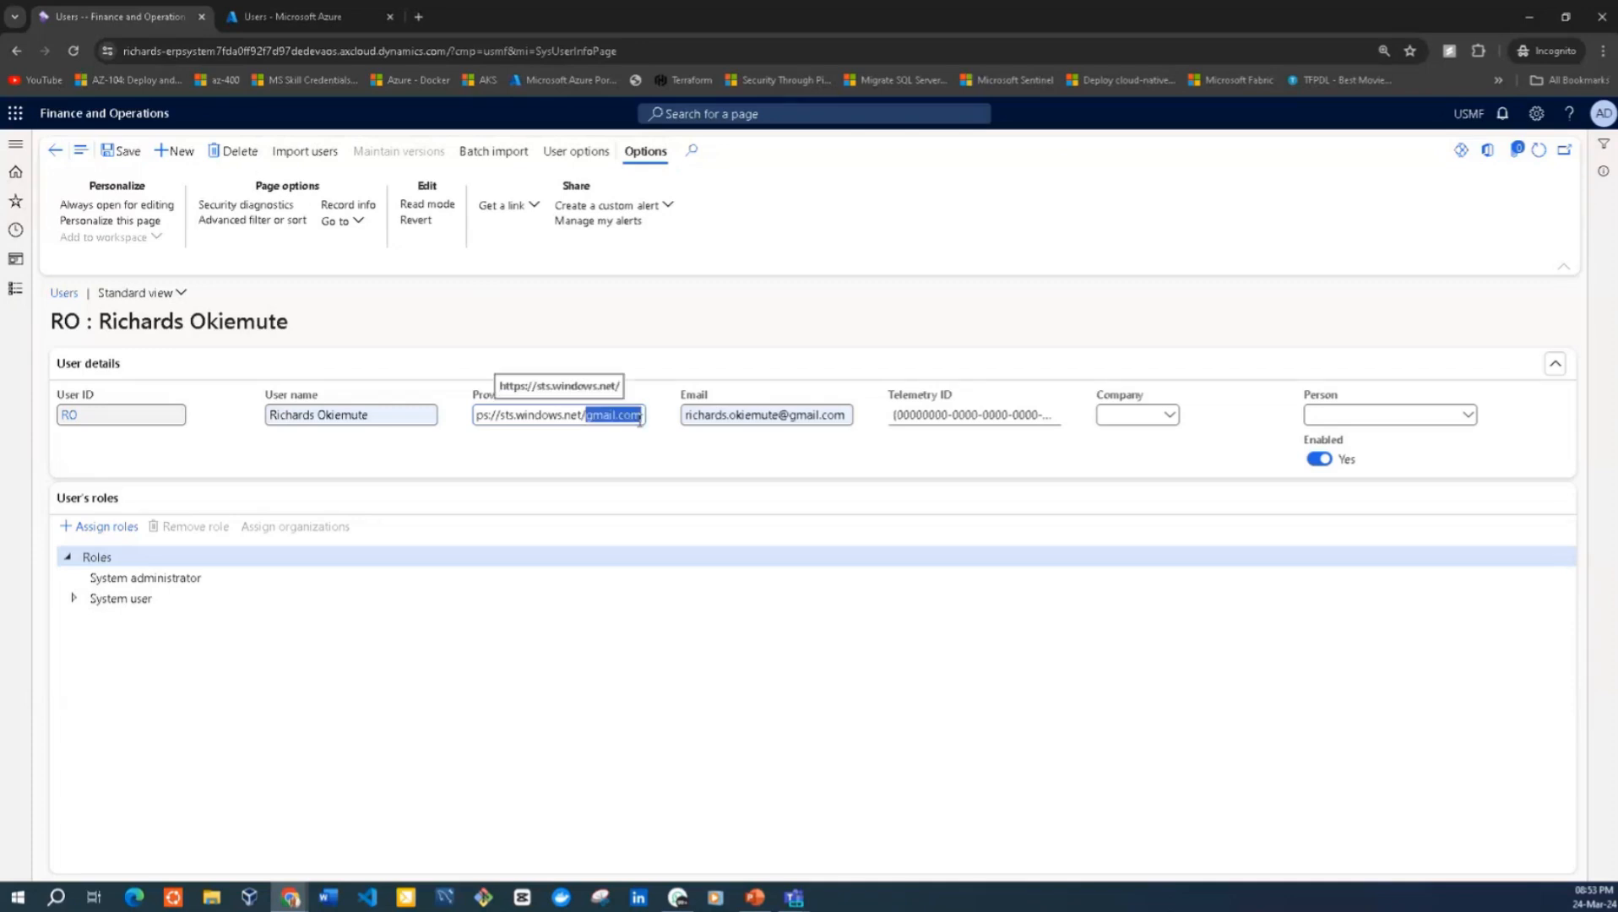
click(132, 158)
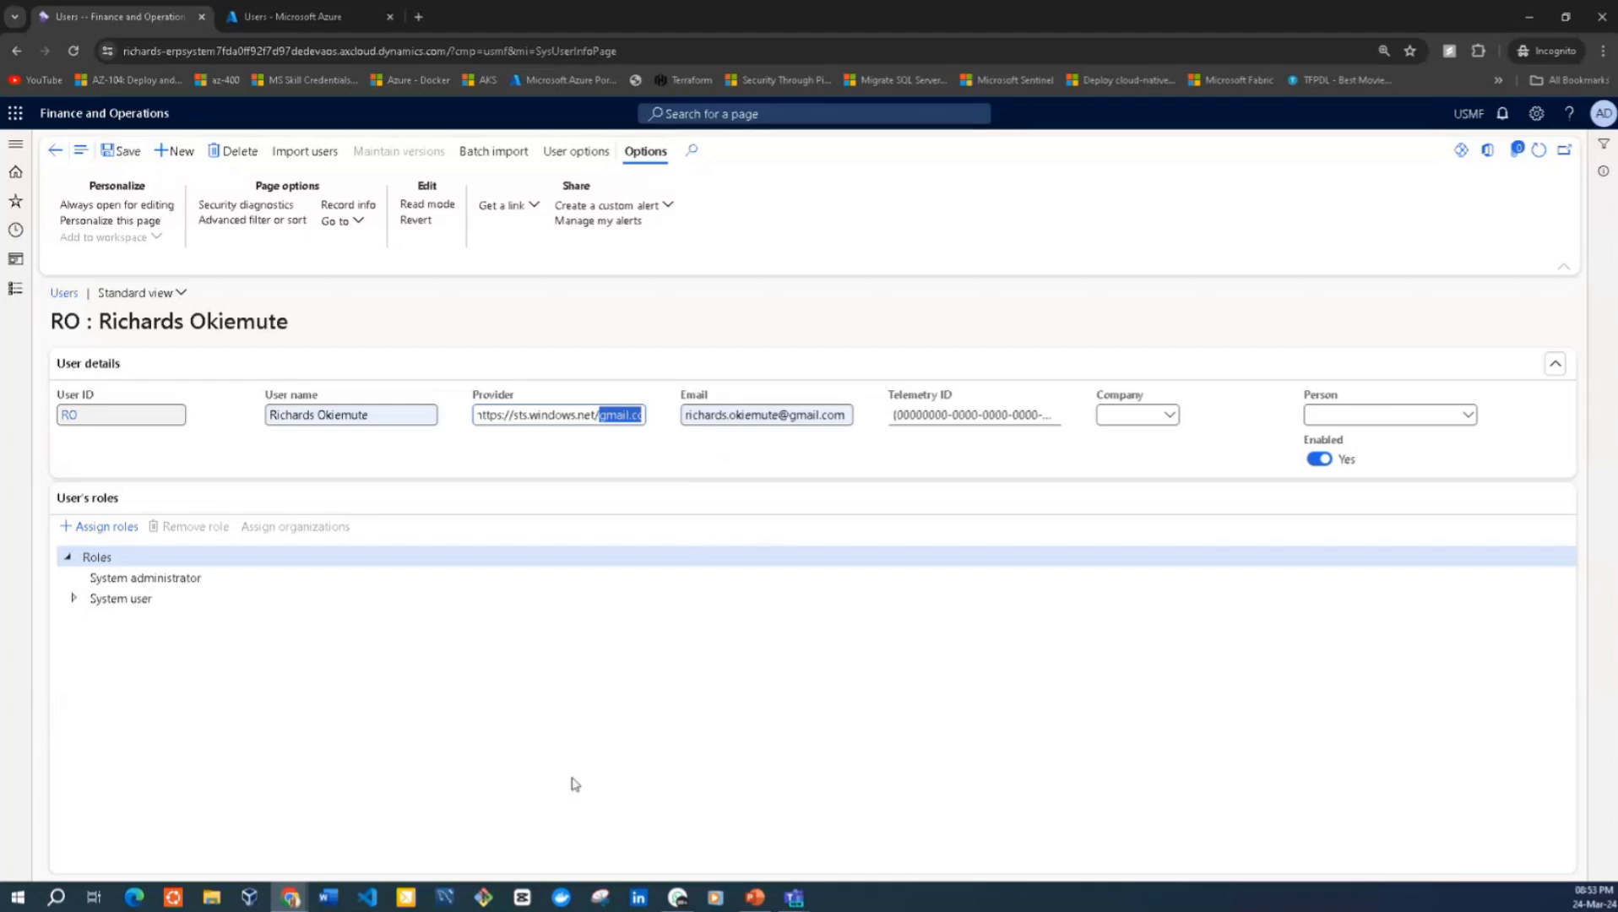
Return to the sign-in page, sign in as the guest with the saved account password, and check the signed-in user in Finance and Operations
mouse_move(287, 902)
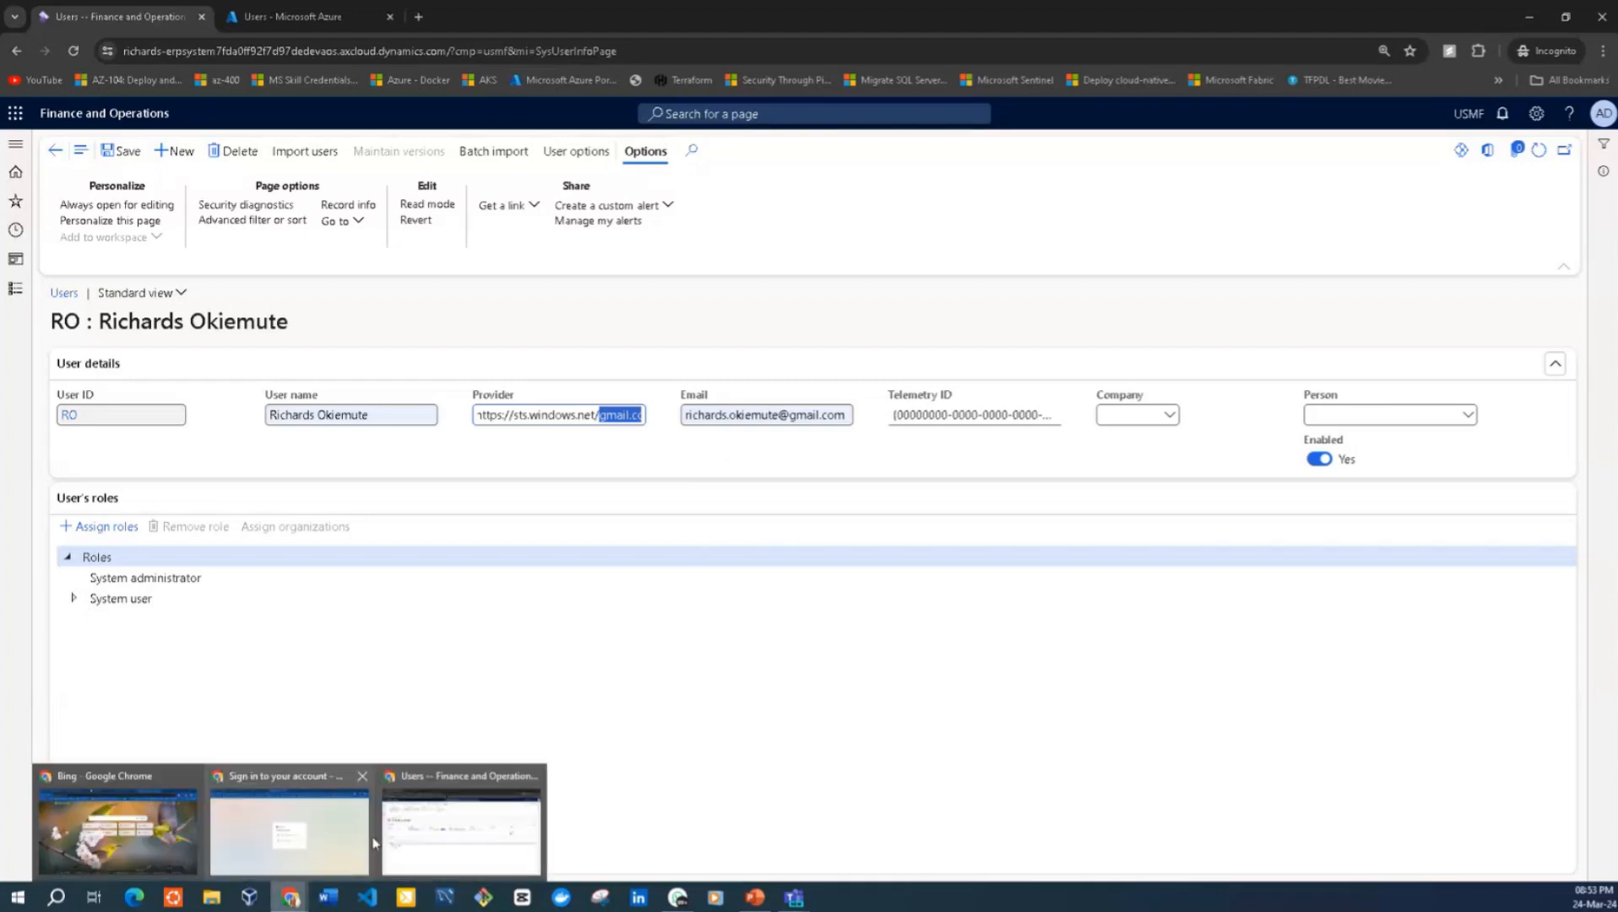
click(300, 848)
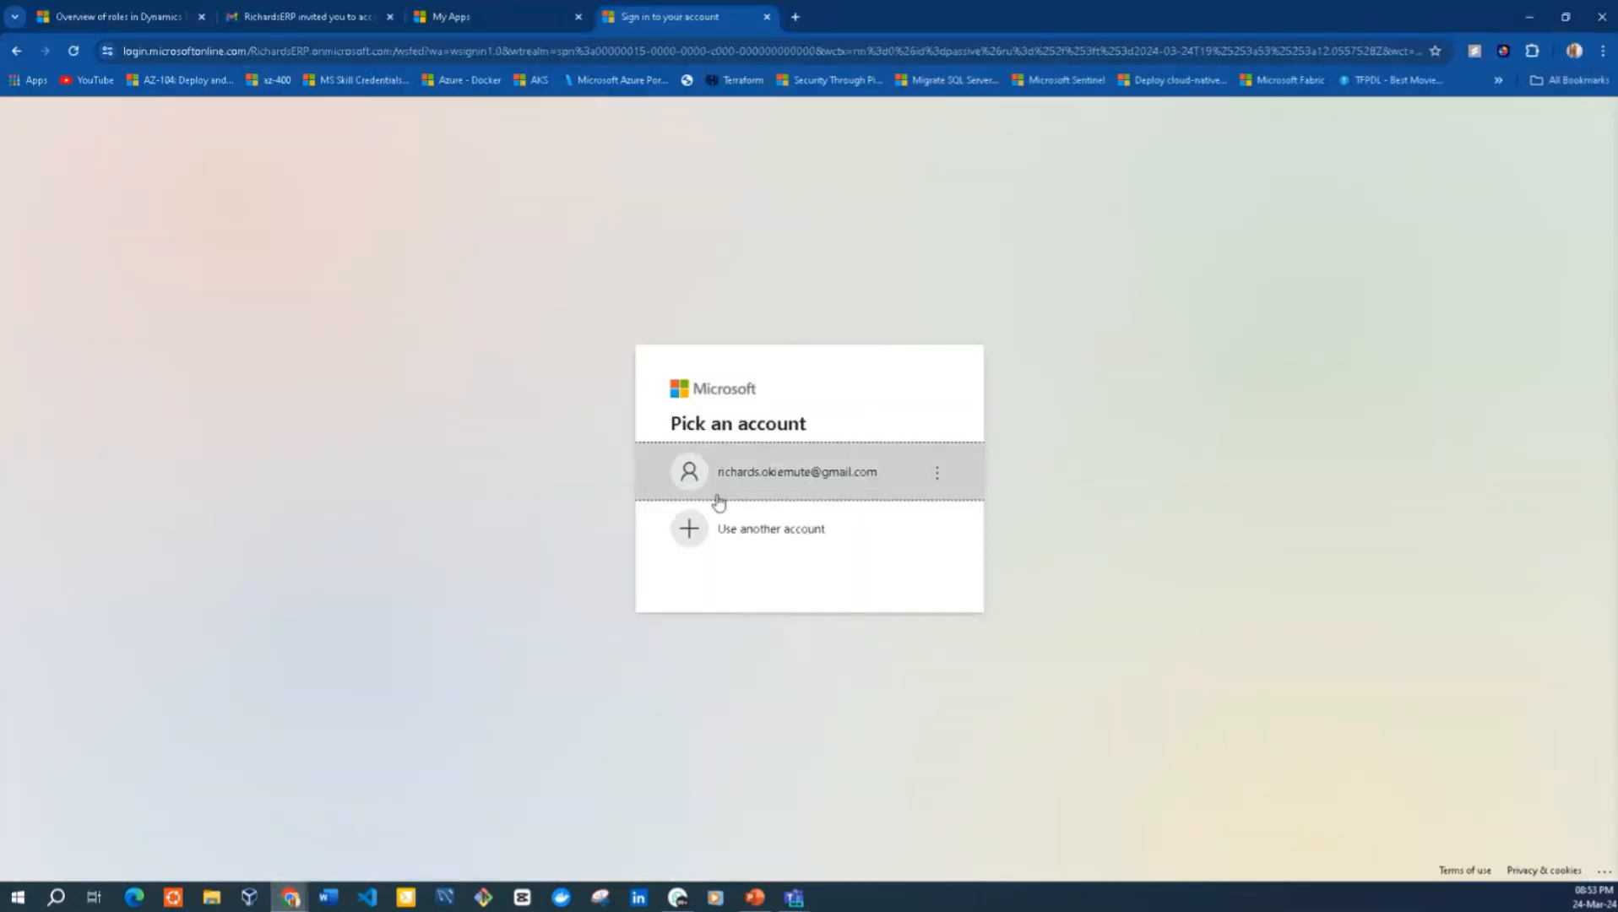
click(787, 474)
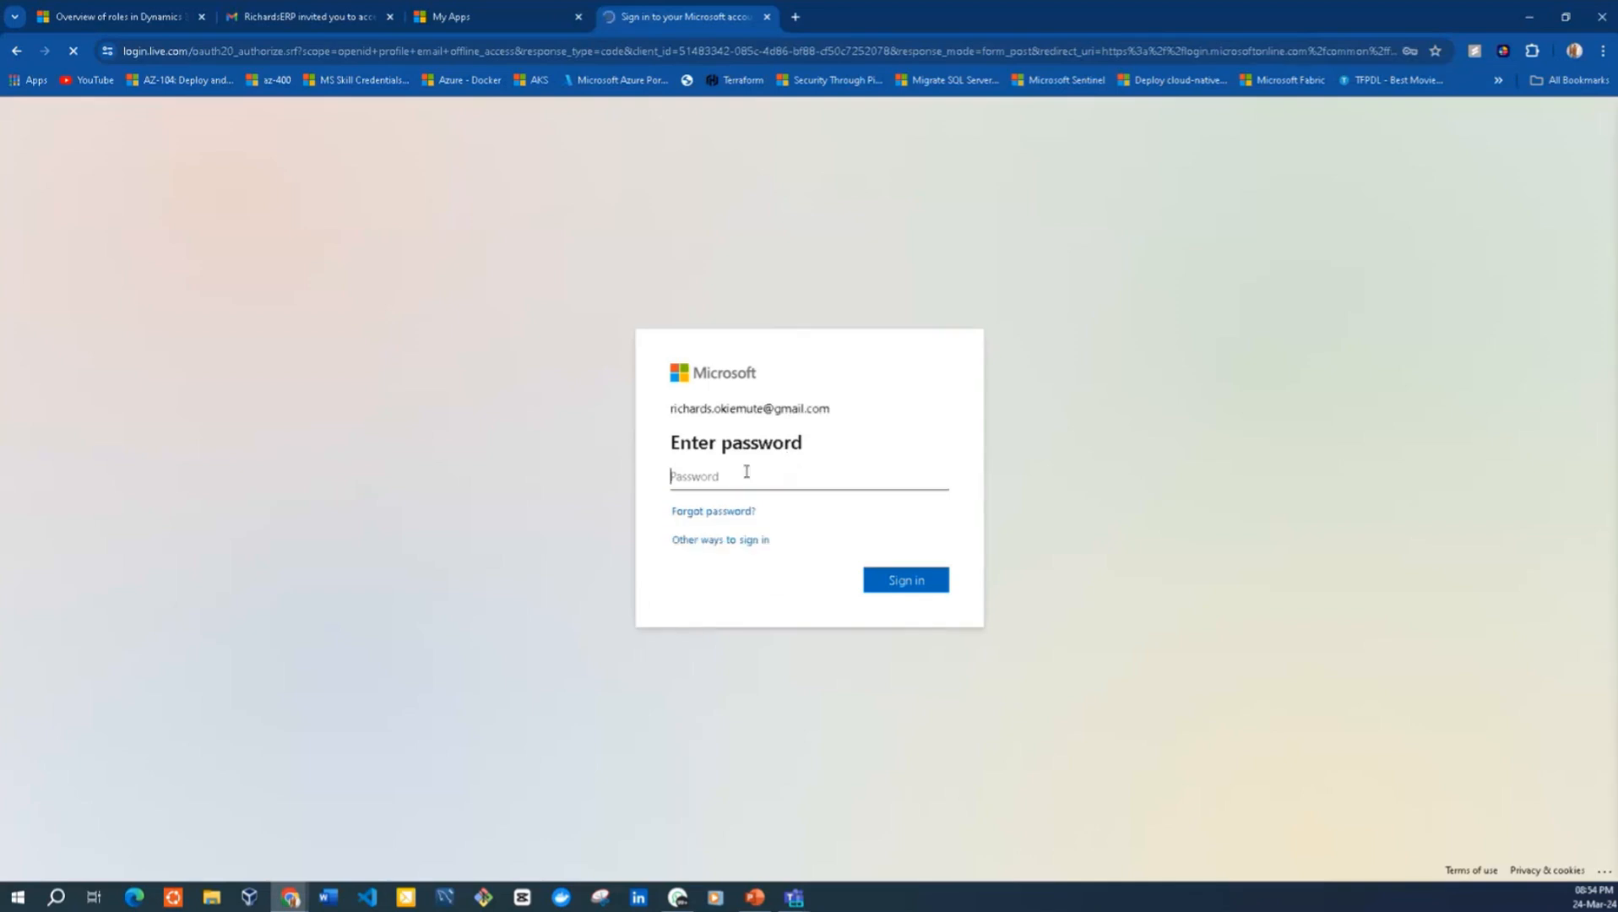
click(745, 473)
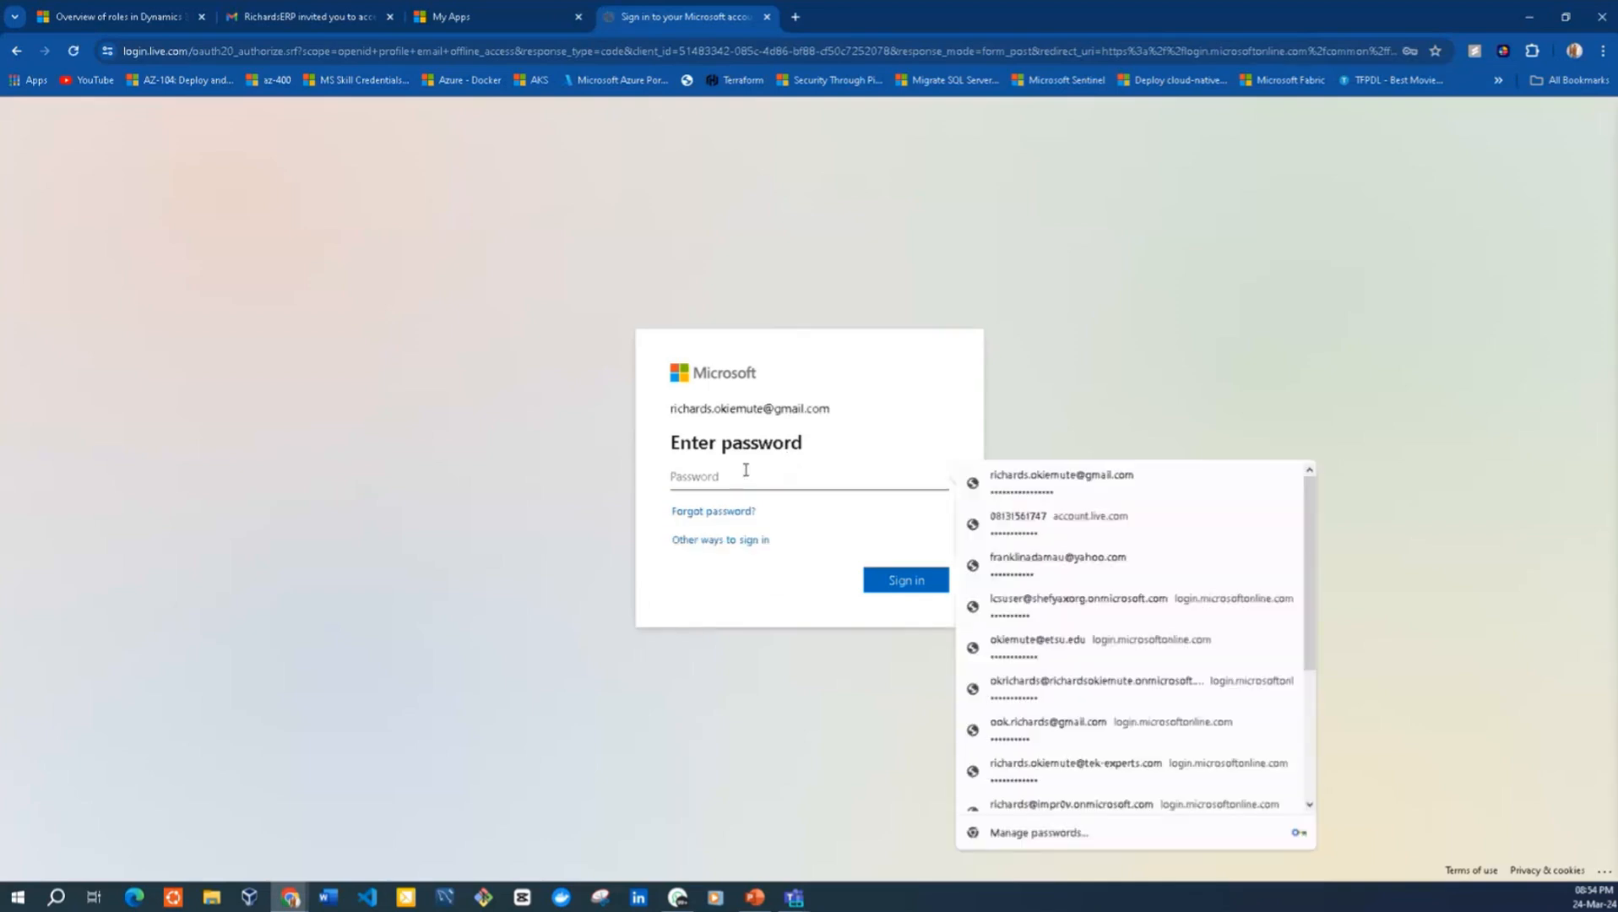
click(1022, 489)
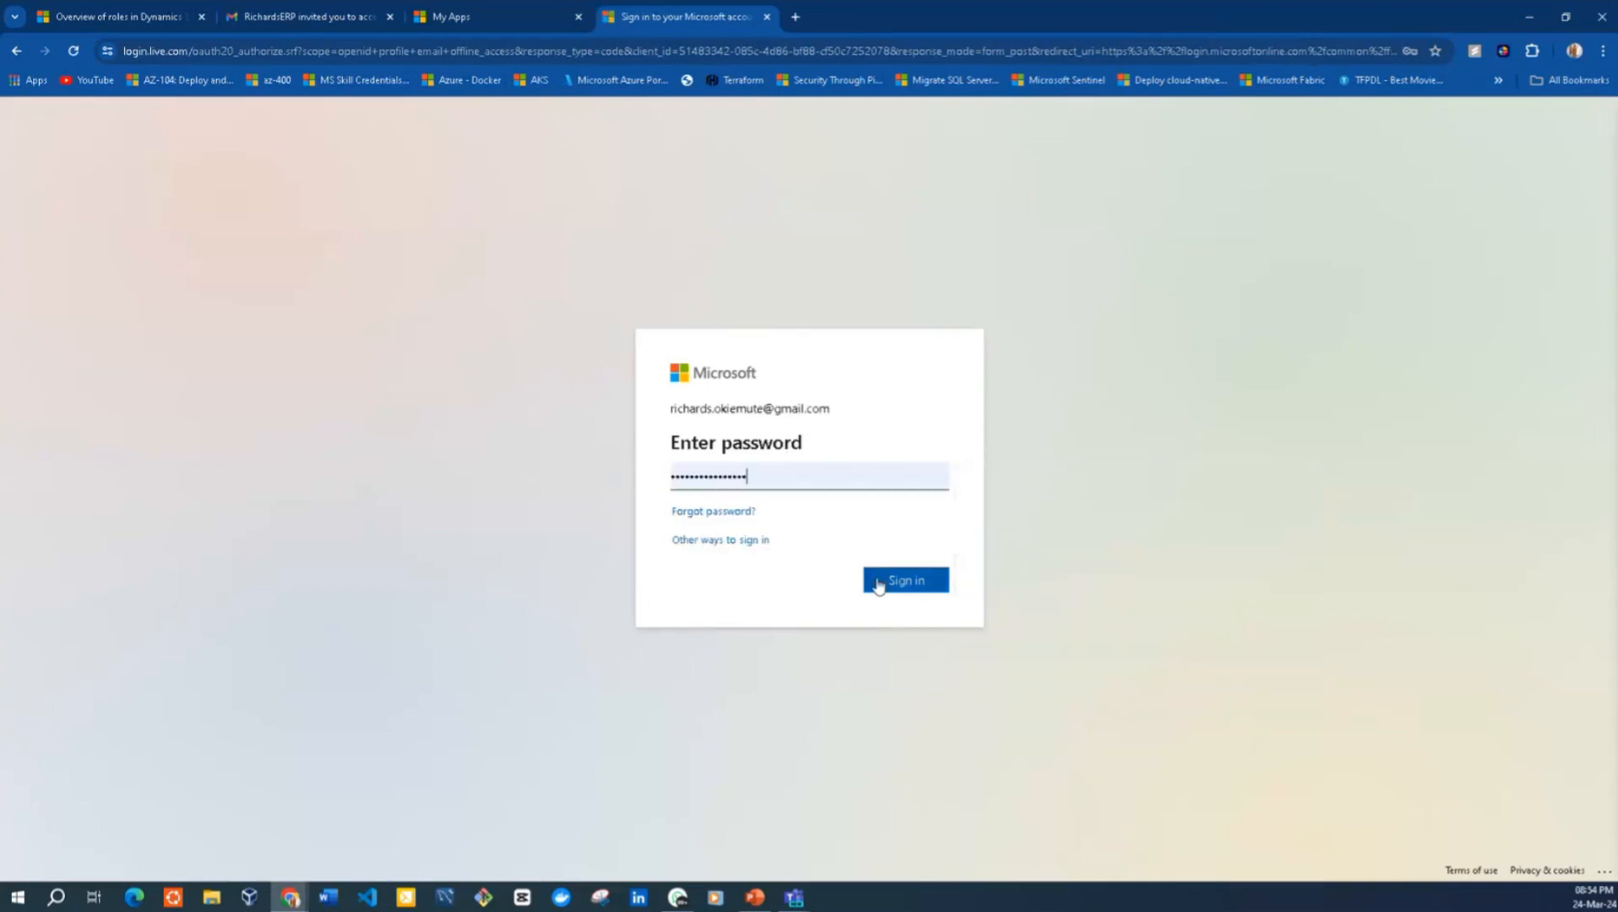
click(878, 584)
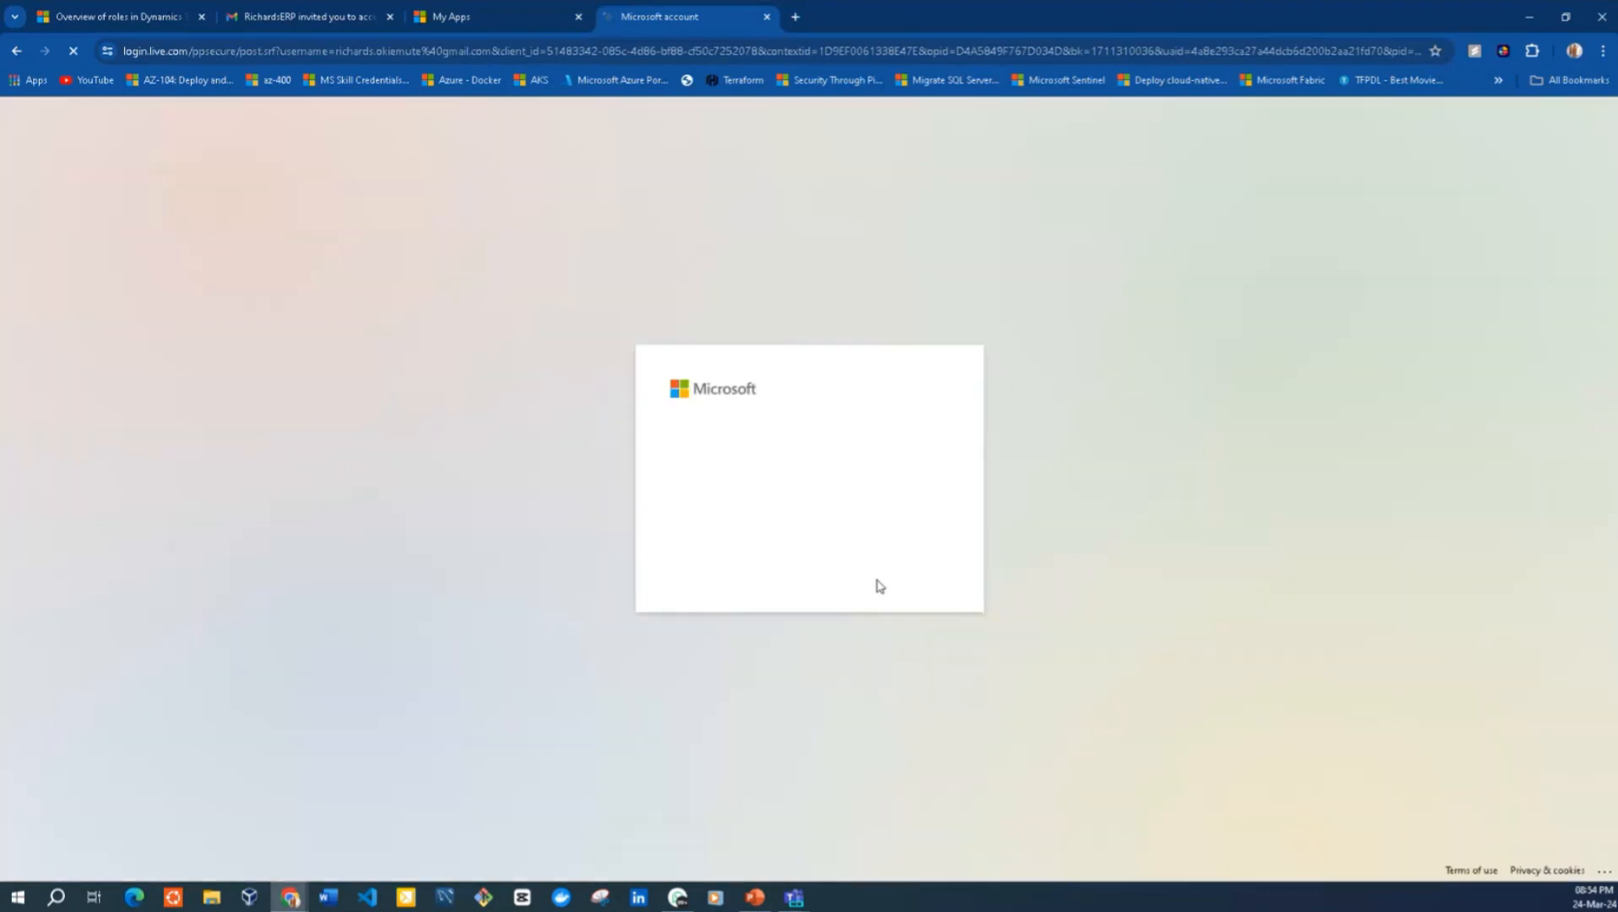
click(884, 579)
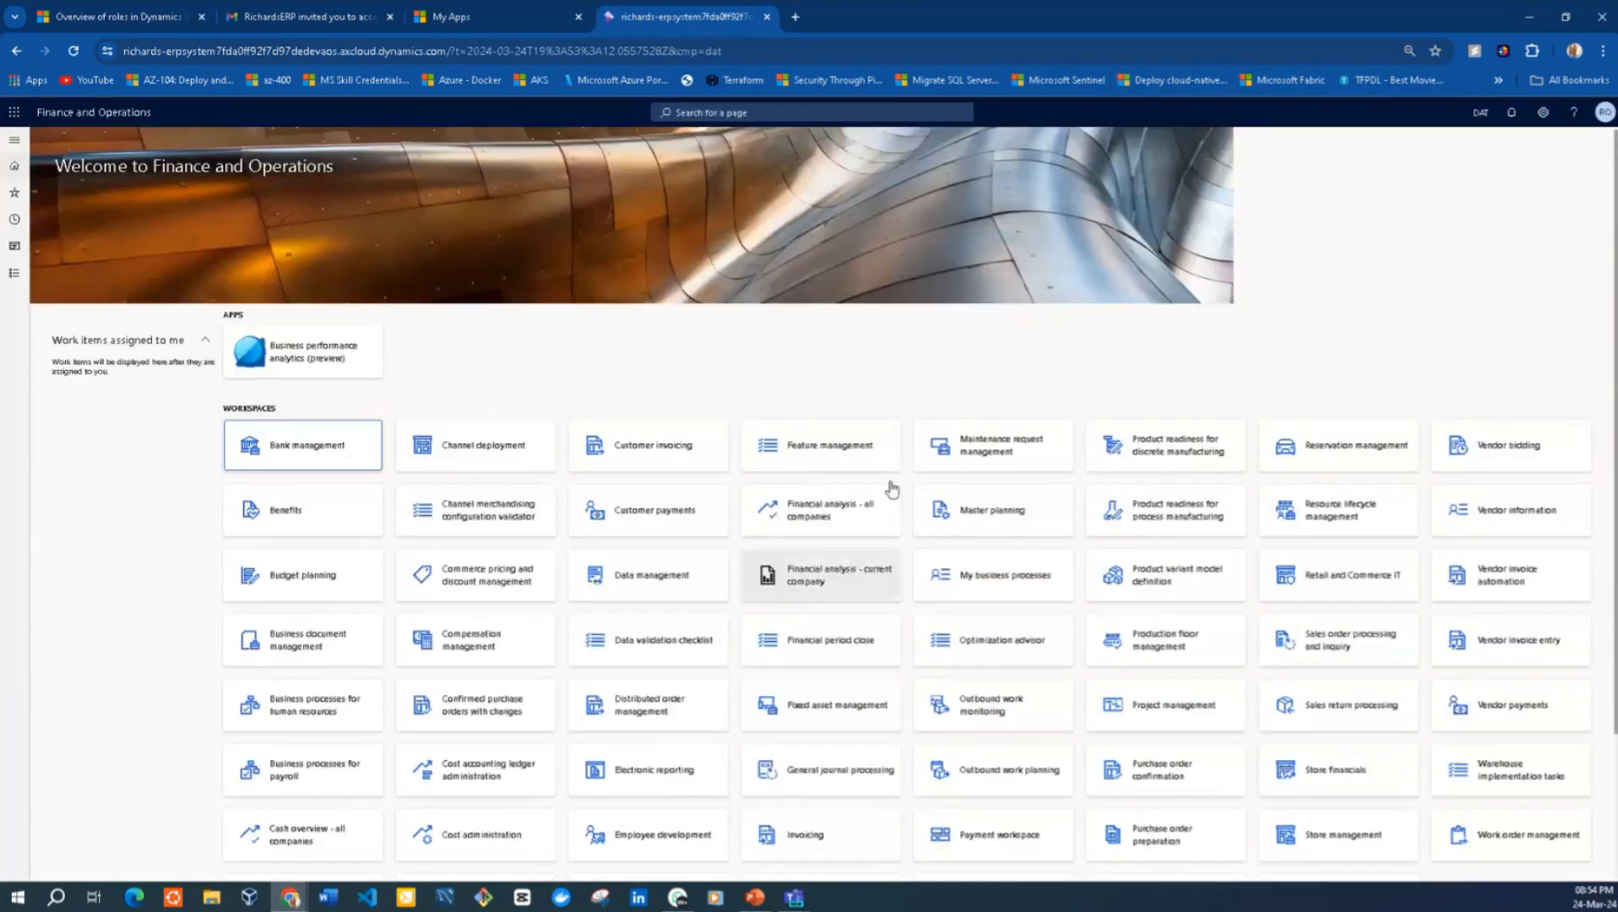
click(1601, 115)
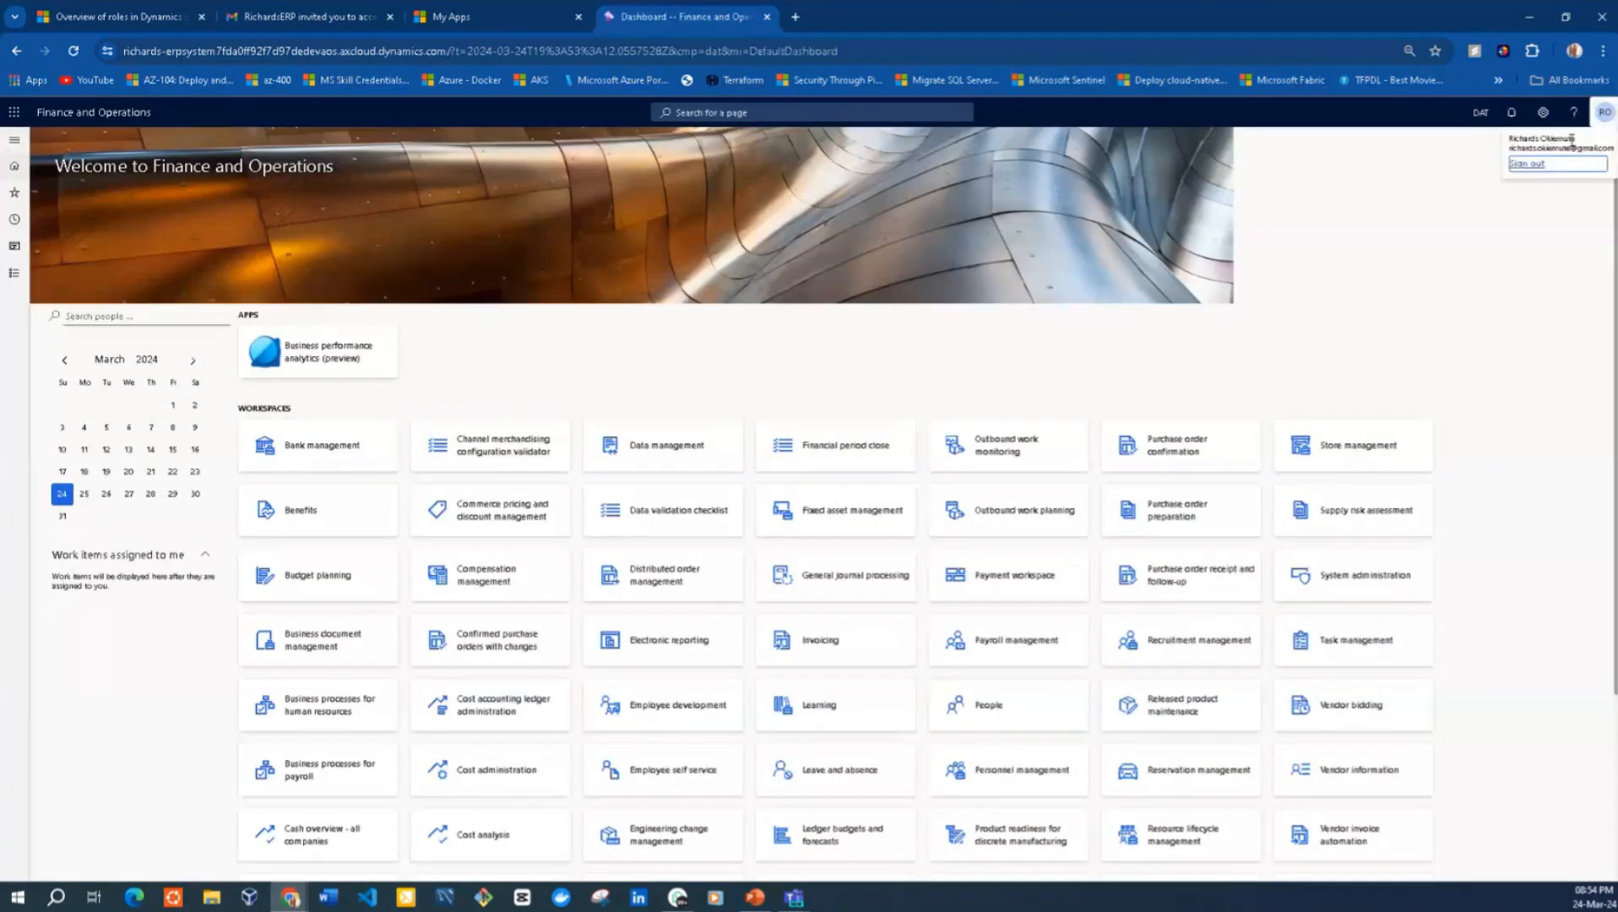
click(1365, 276)
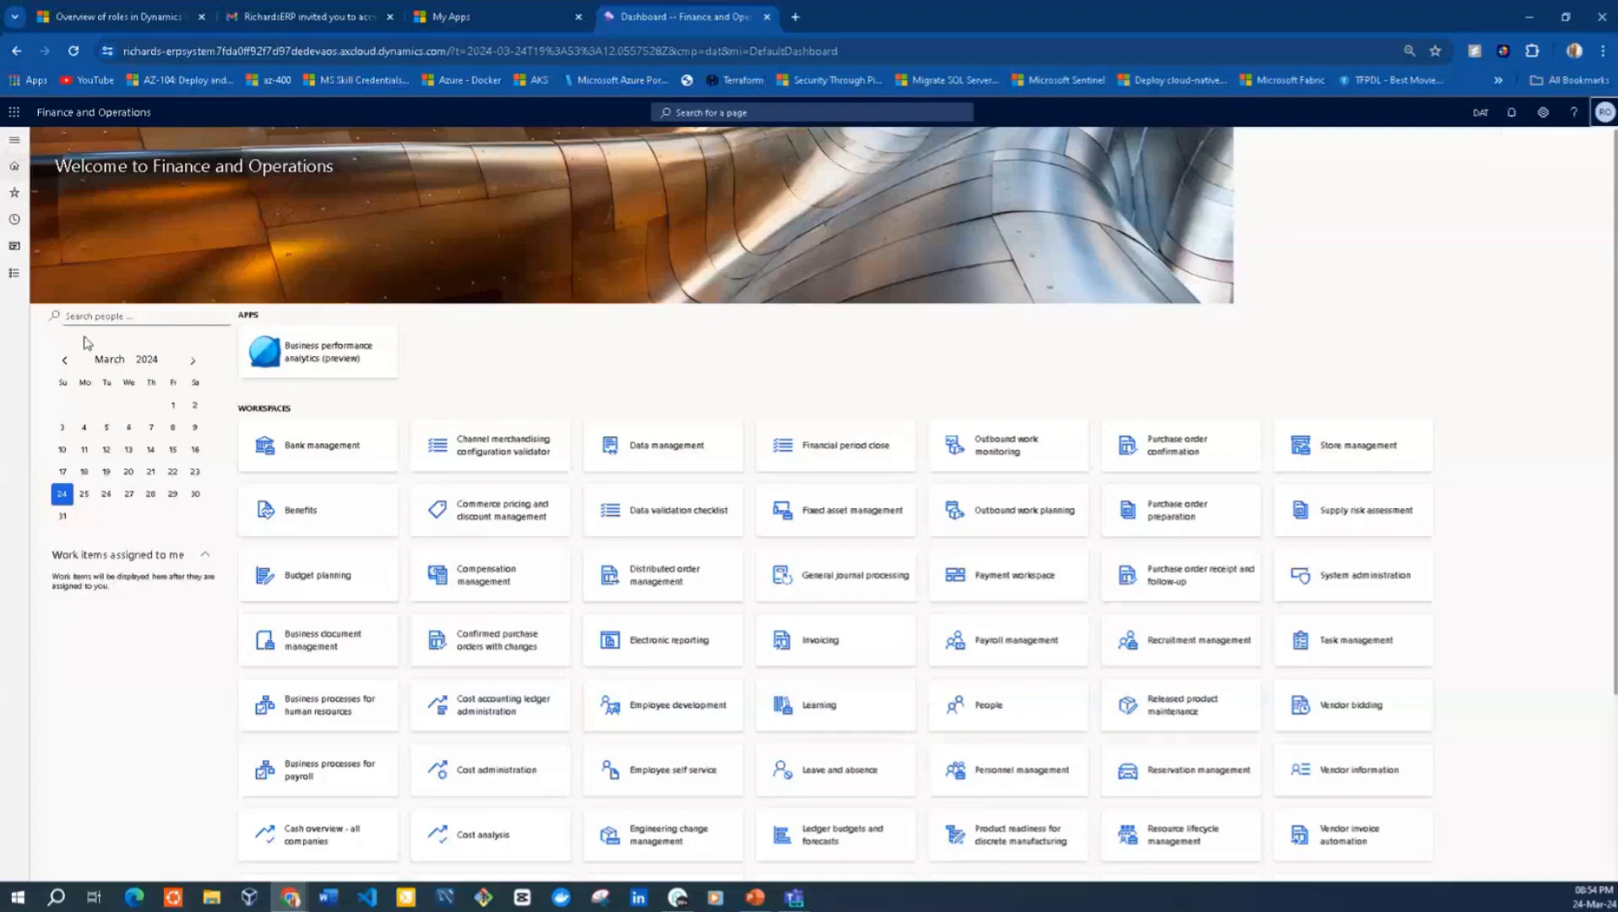
Review the full module list and the dashboard workspaces available to the signed-in guest in Finance and Operations
click(14, 272)
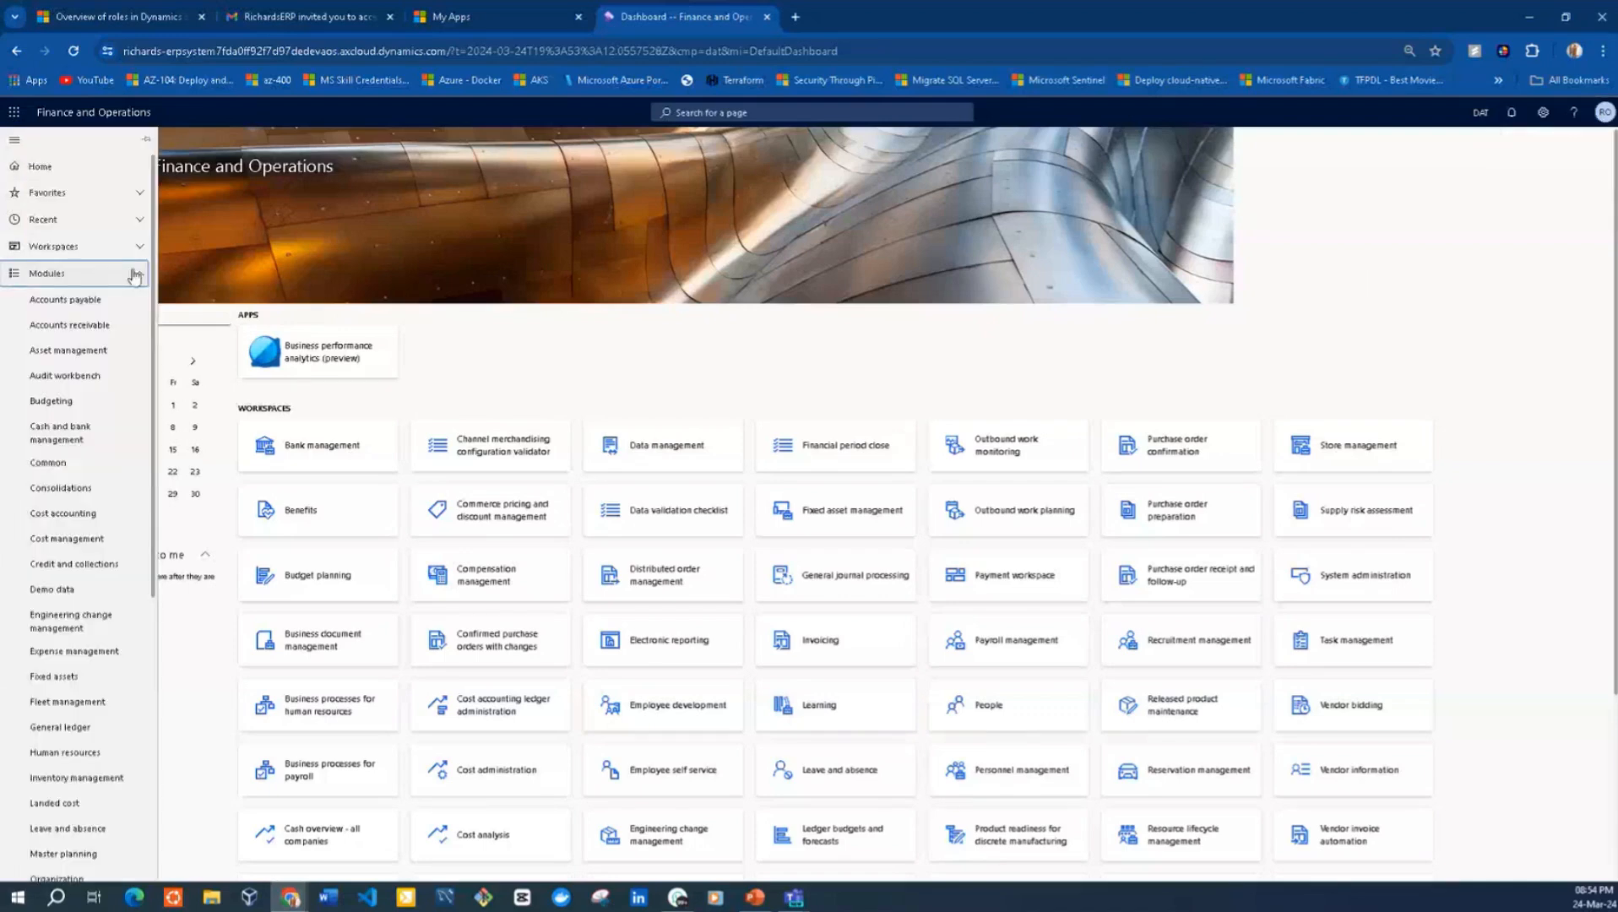
scroll(155, 356, down, 1)
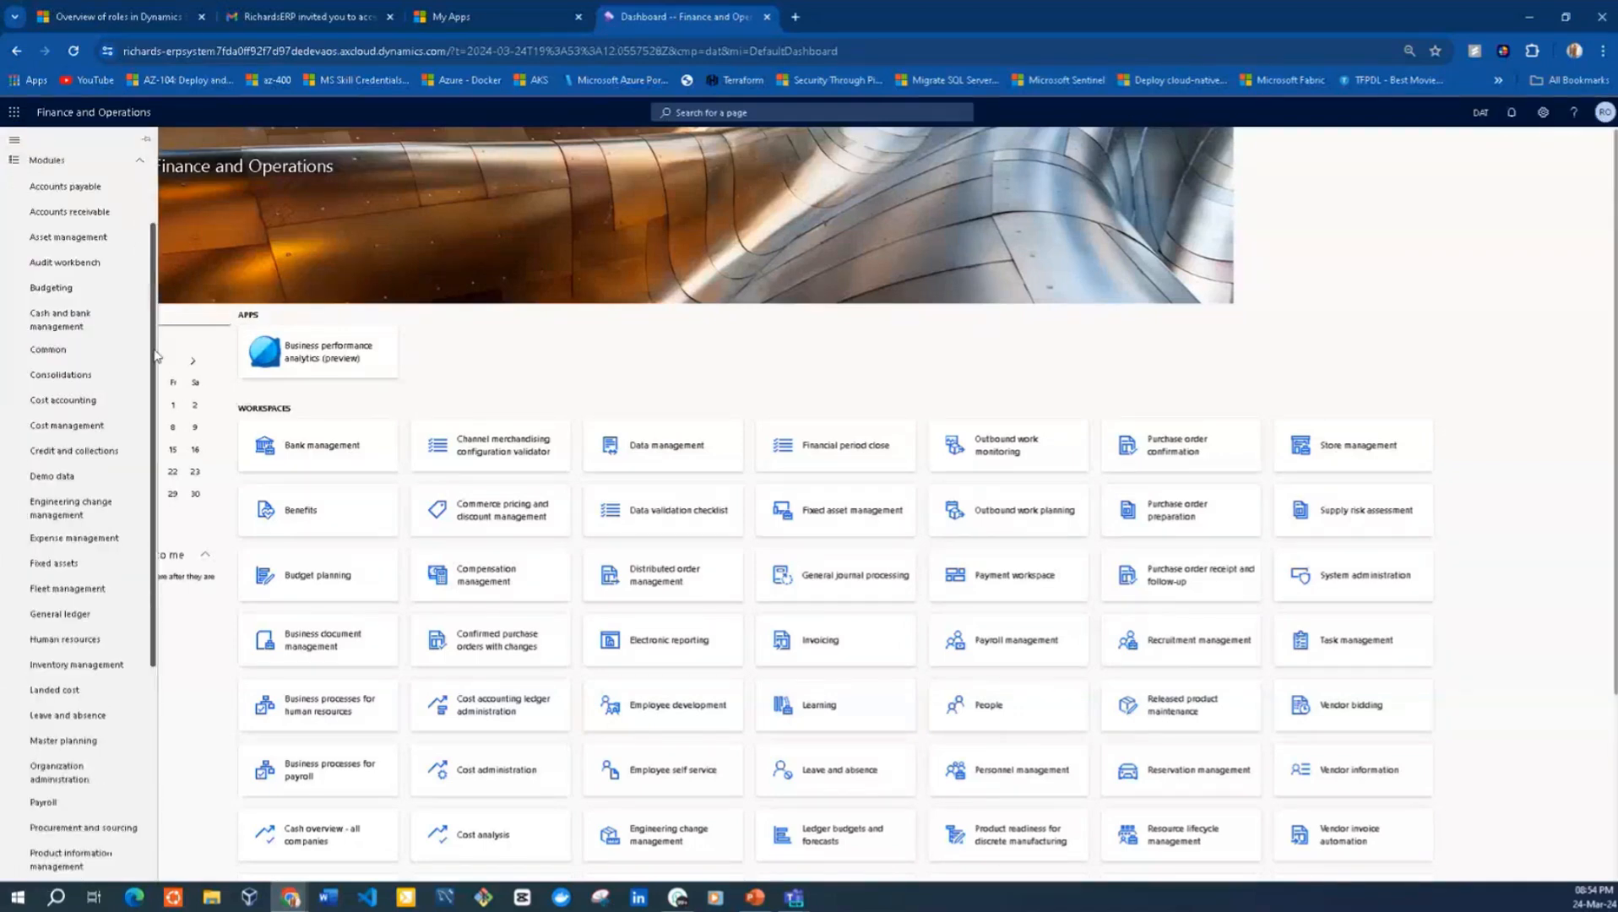
drag(155, 355, 175, 561)
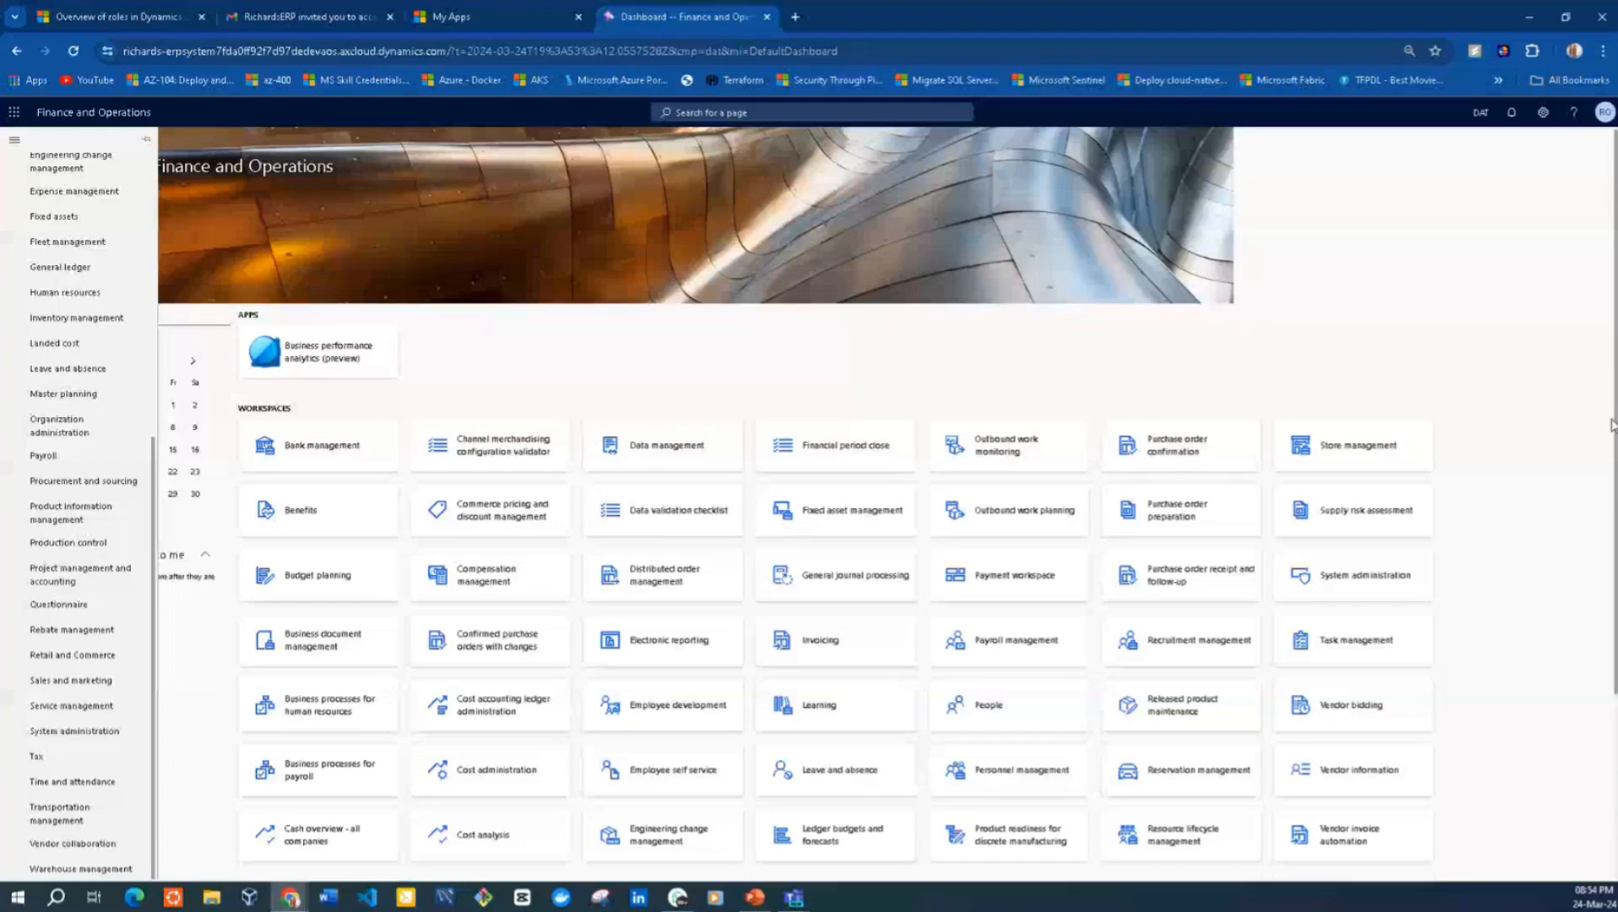
drag(1613, 424, 1594, 663)
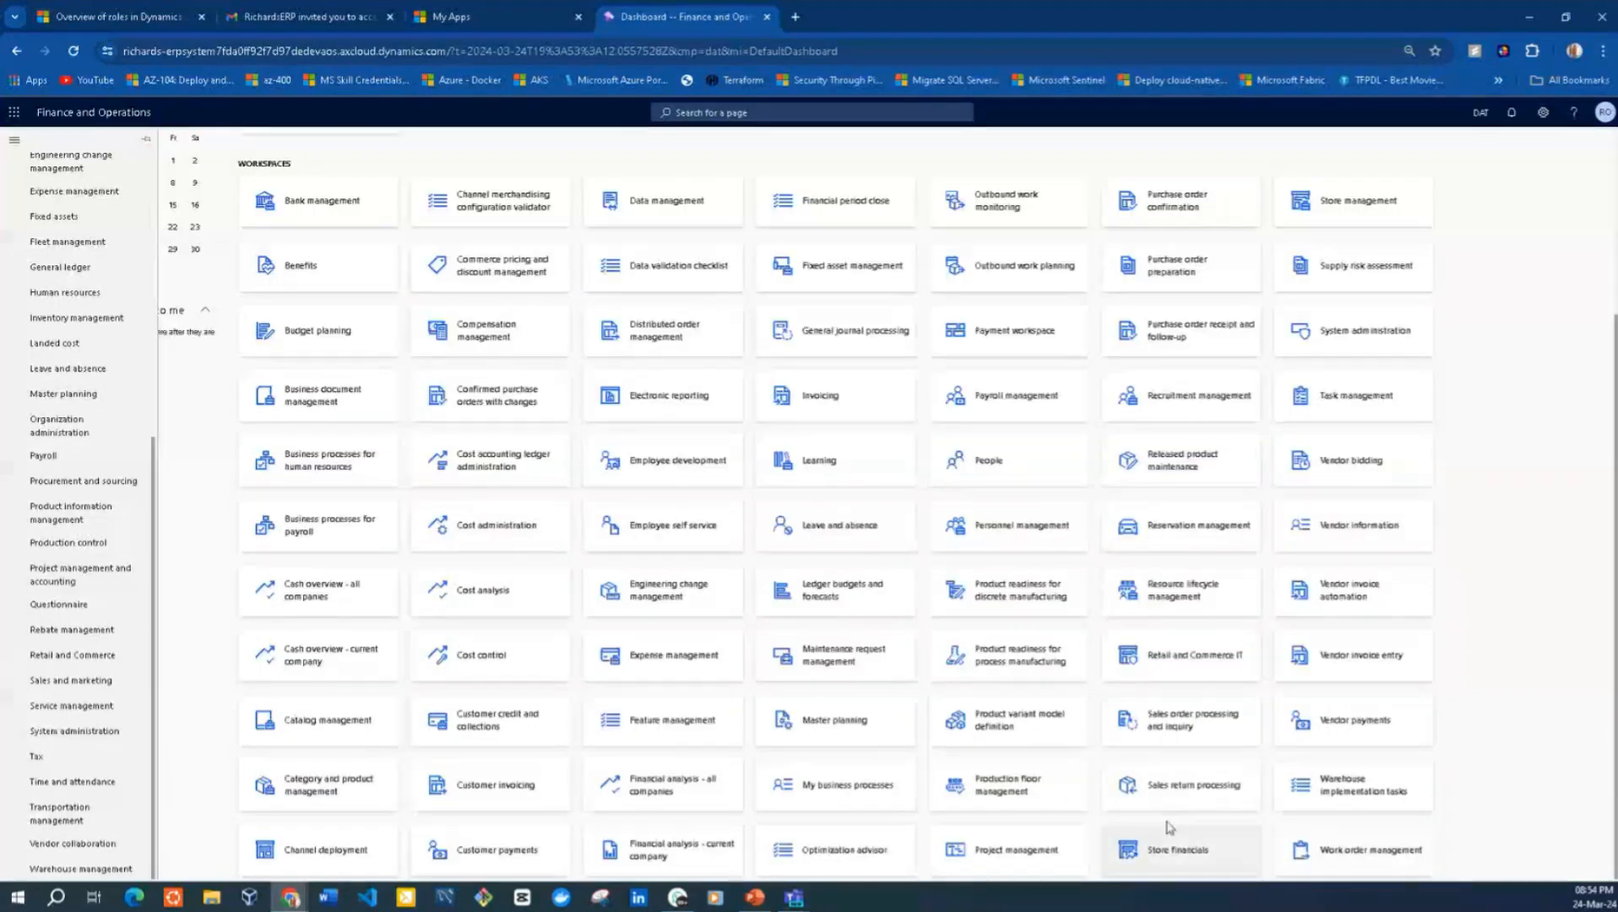
click(1453, 494)
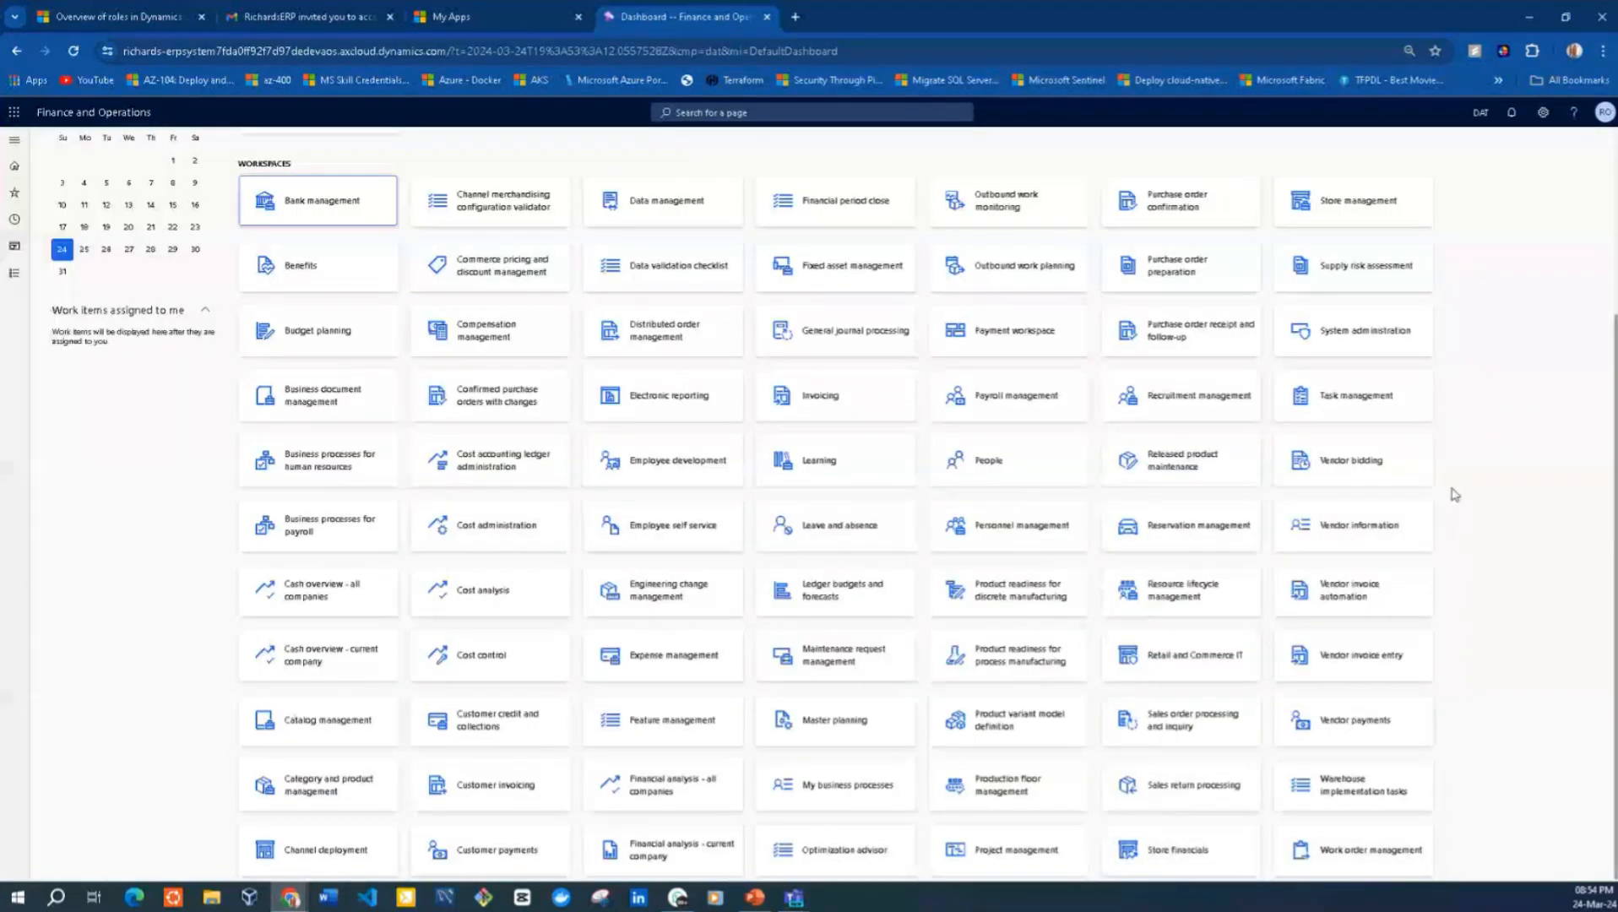
key(ctrl+f)
text(de)
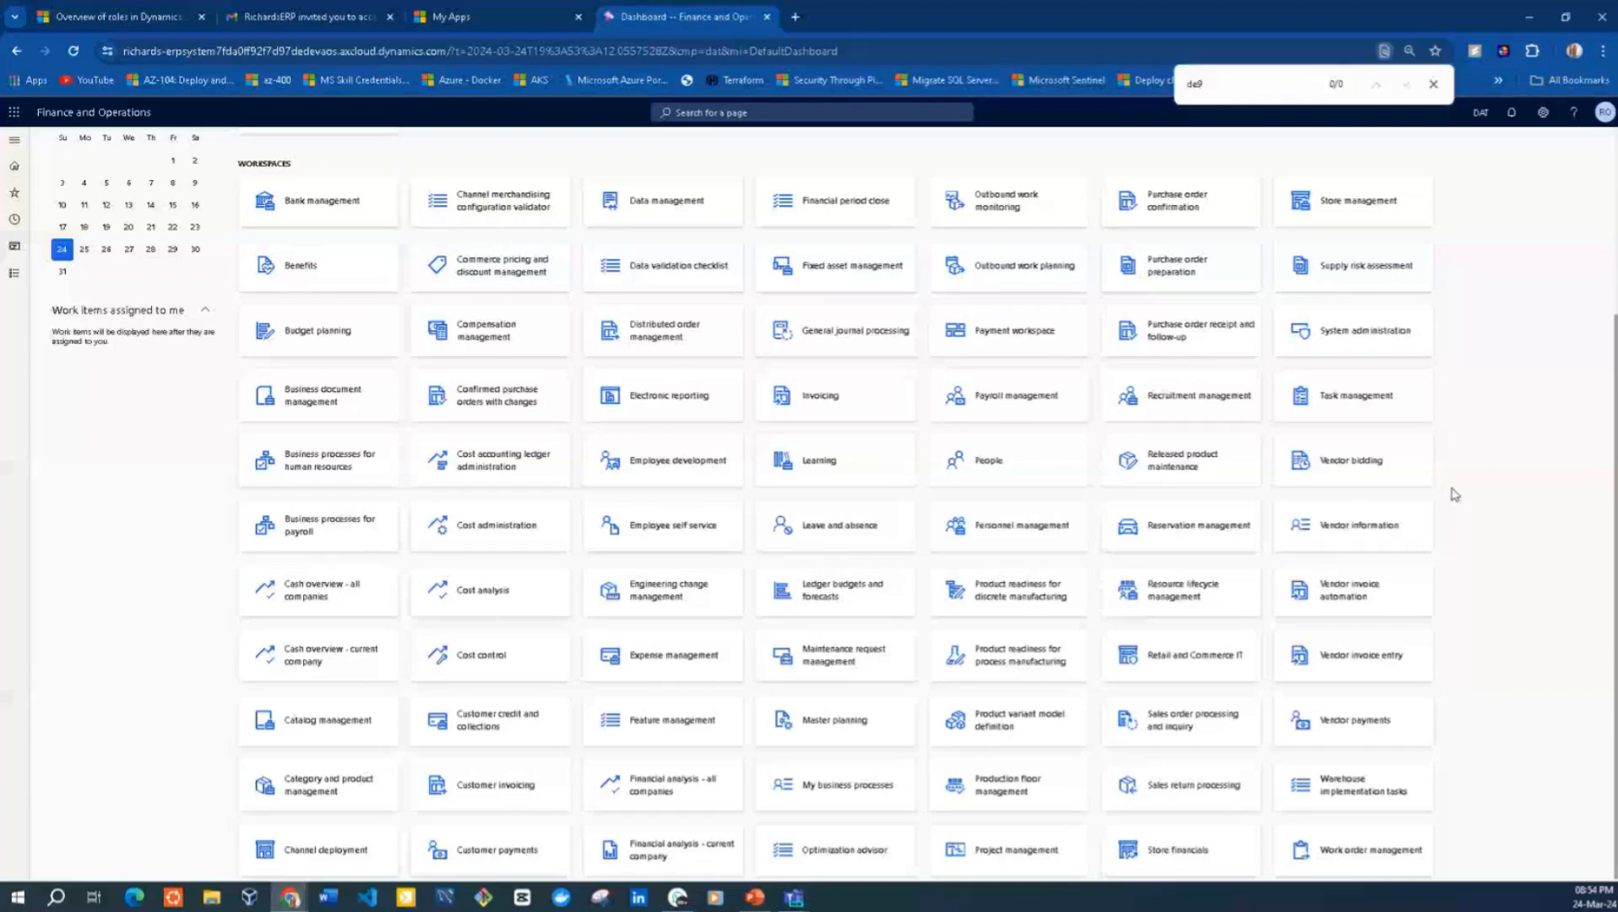
key(BackSpace)
key(BackSpace)
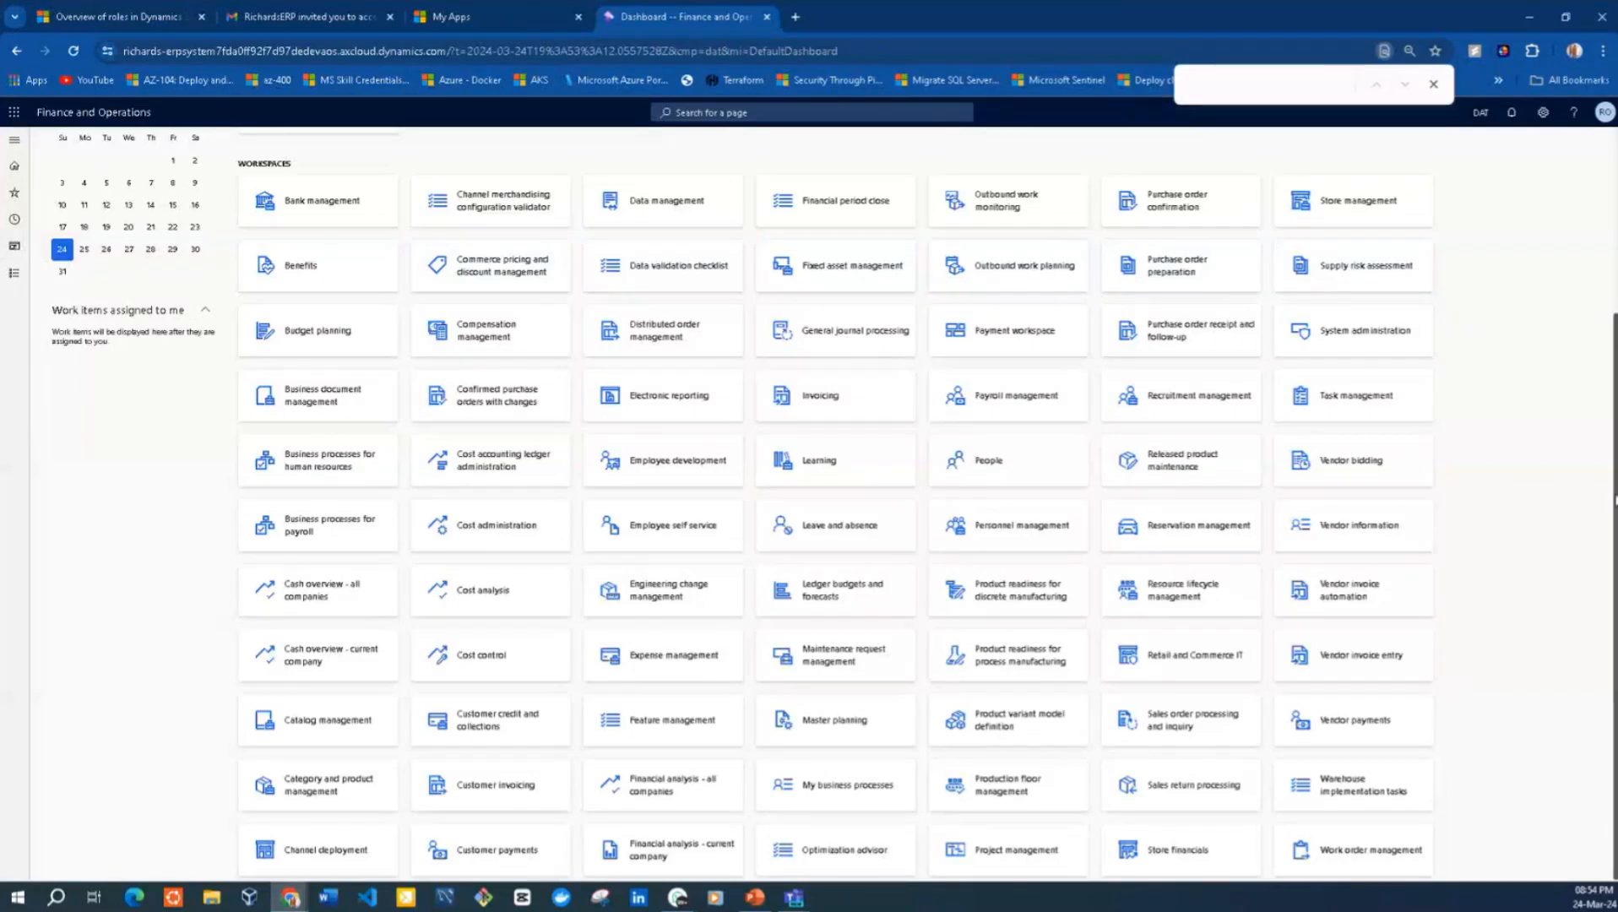
mouse_move(1616, 500)
mouse_down()
mouse_move(1614, 339)
mouse_move(1607, 502)
mouse_up()
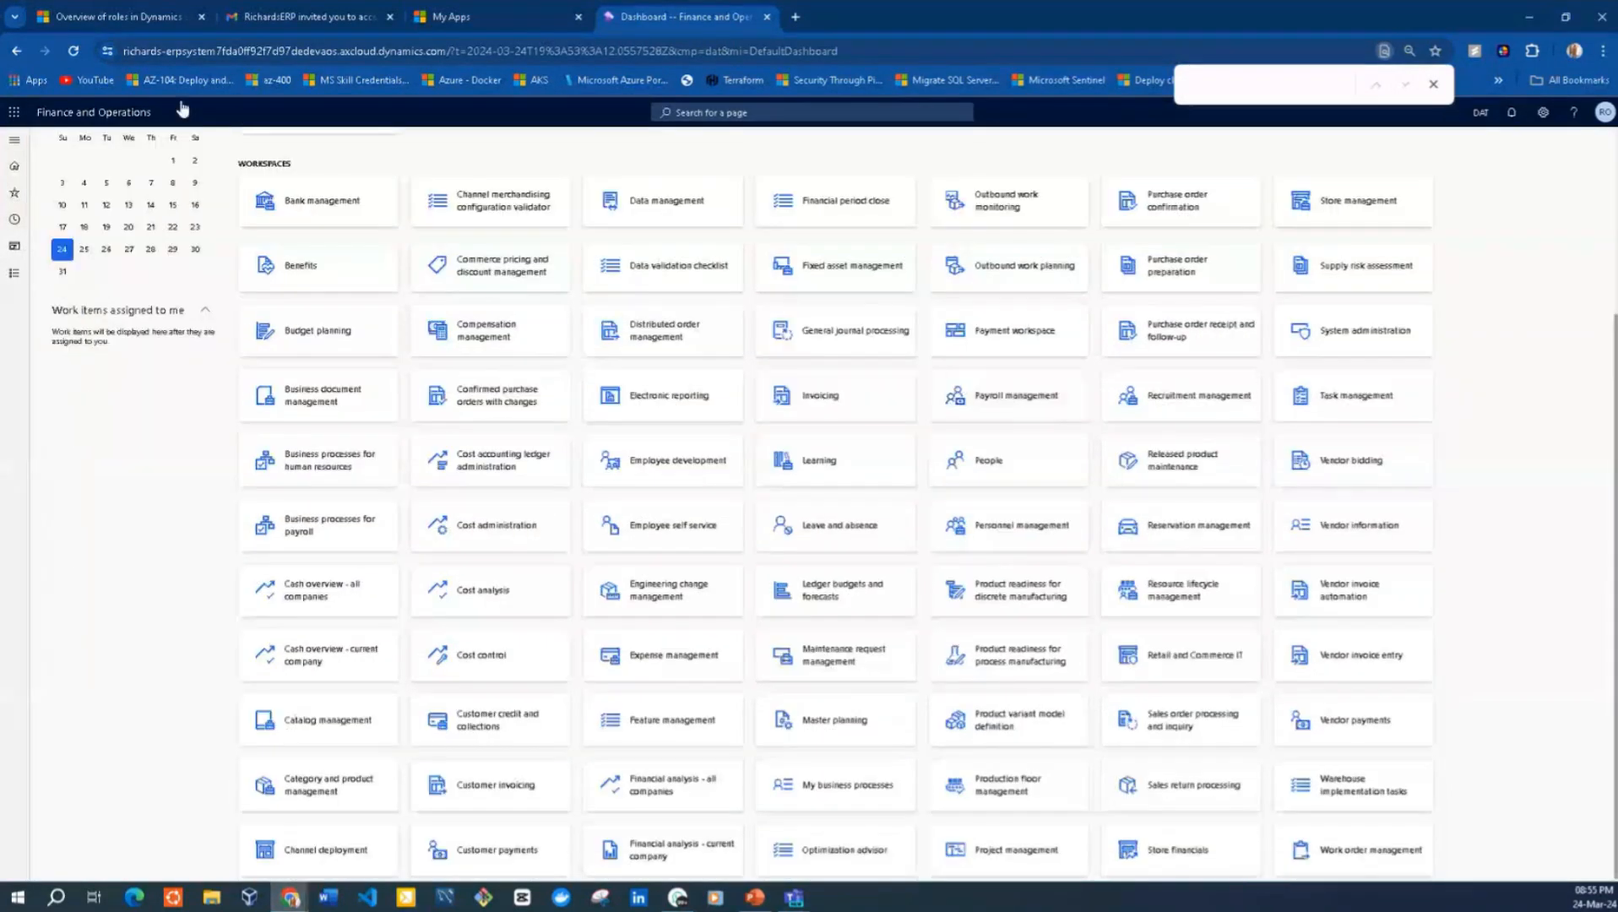
Reload the guest's Finance and Operations dashboard and look through its workspaces again
click(73, 57)
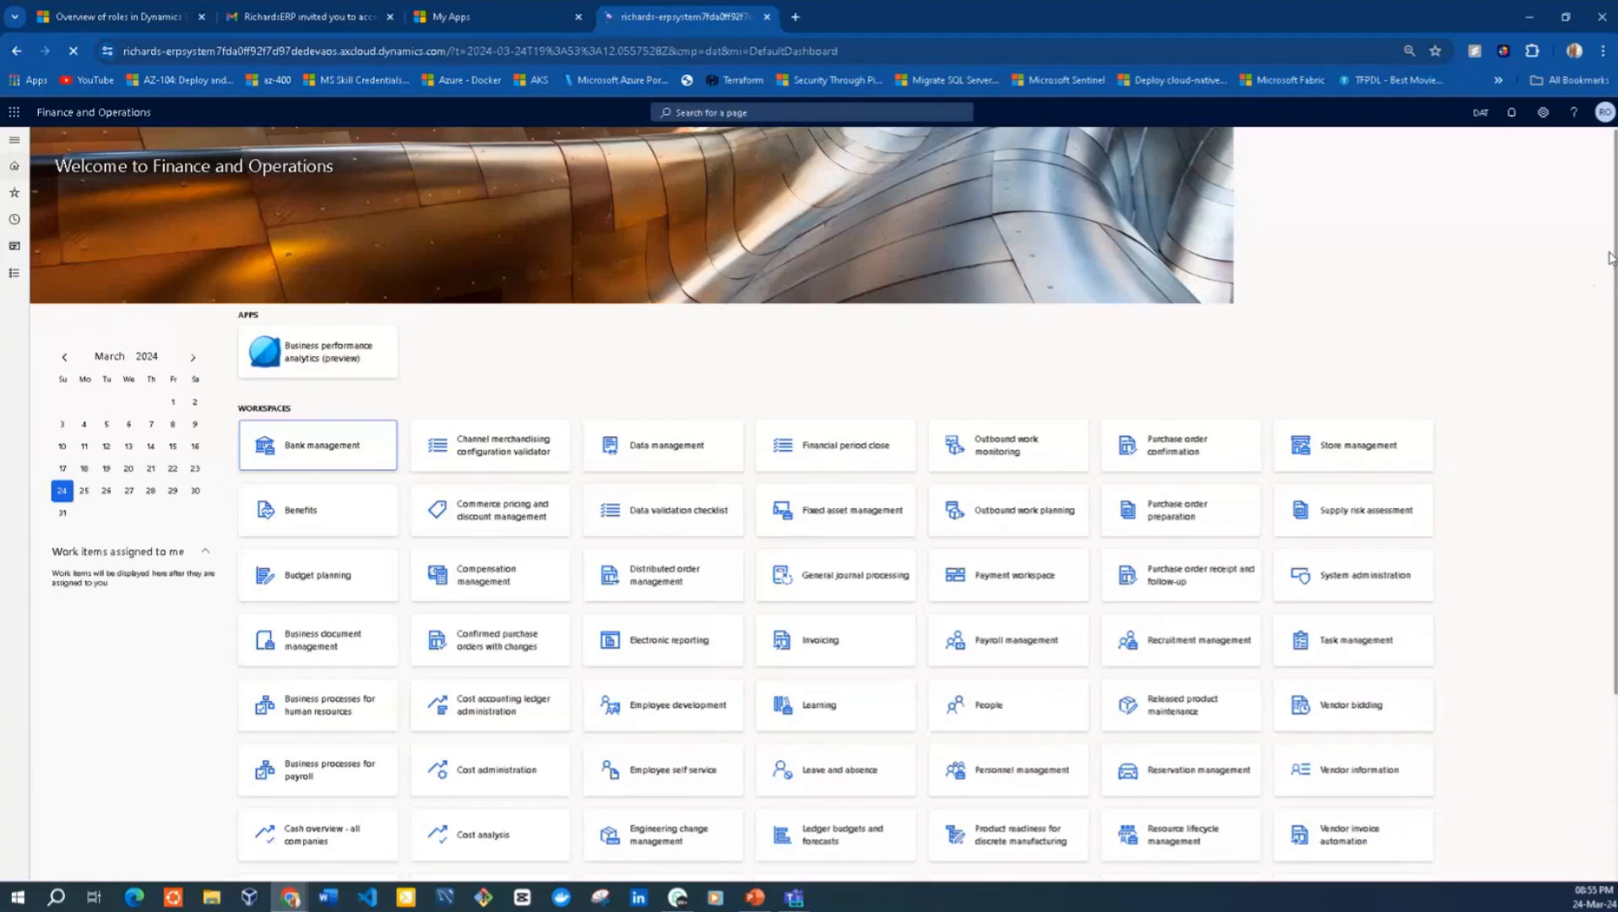
drag(1609, 257, 1602, 557)
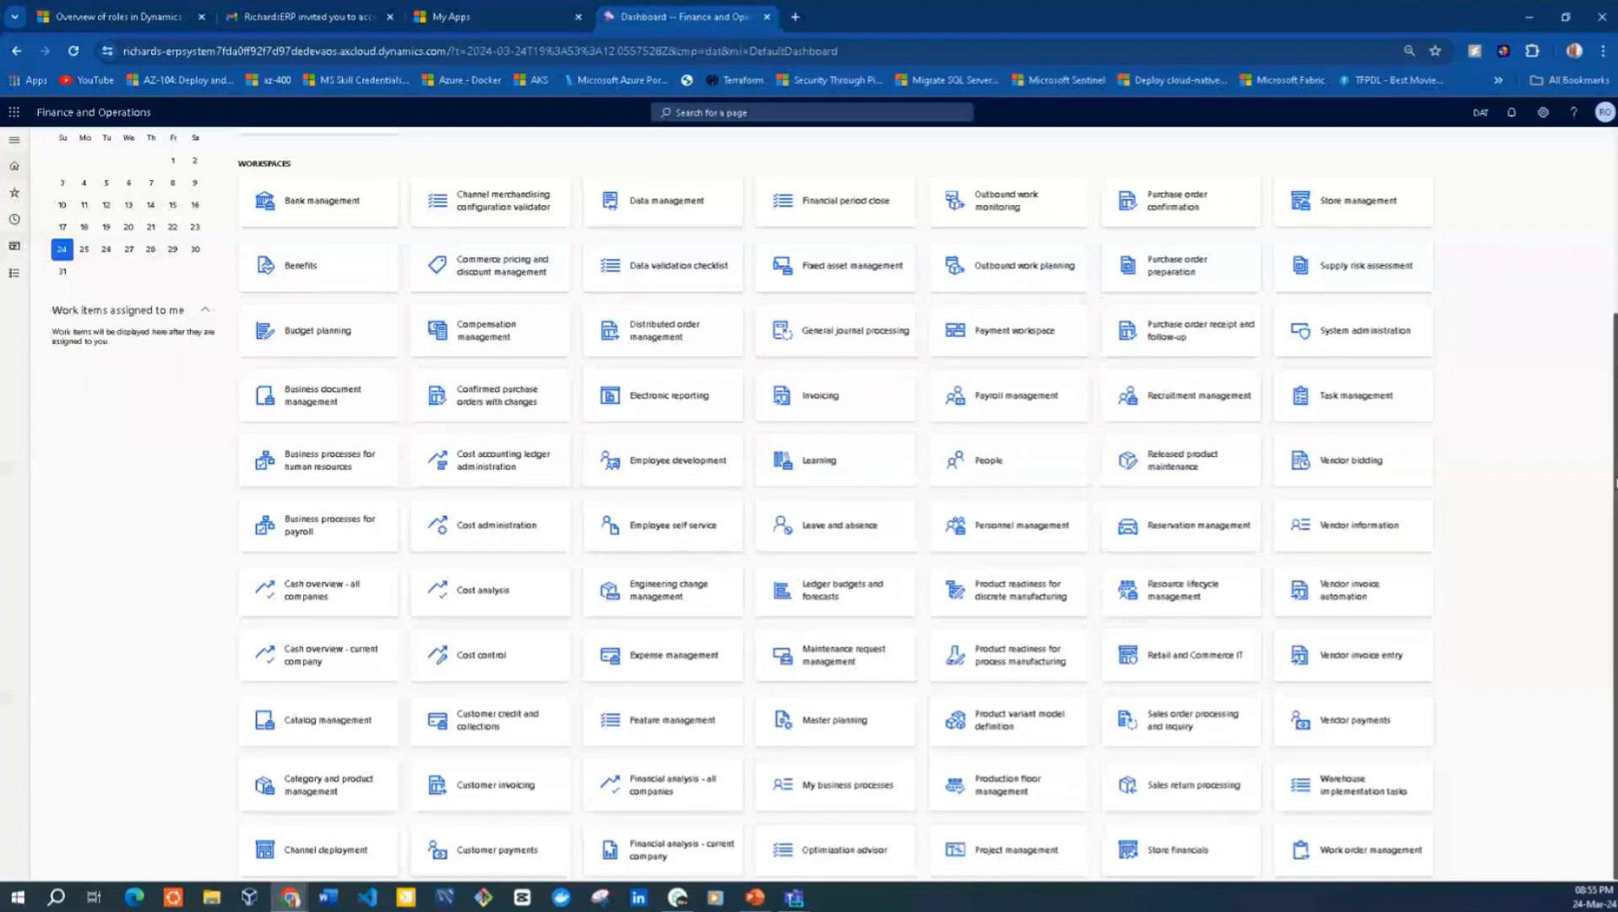
scroll(1610, 445, up, 2)
scroll(1609, 445, down, 1)
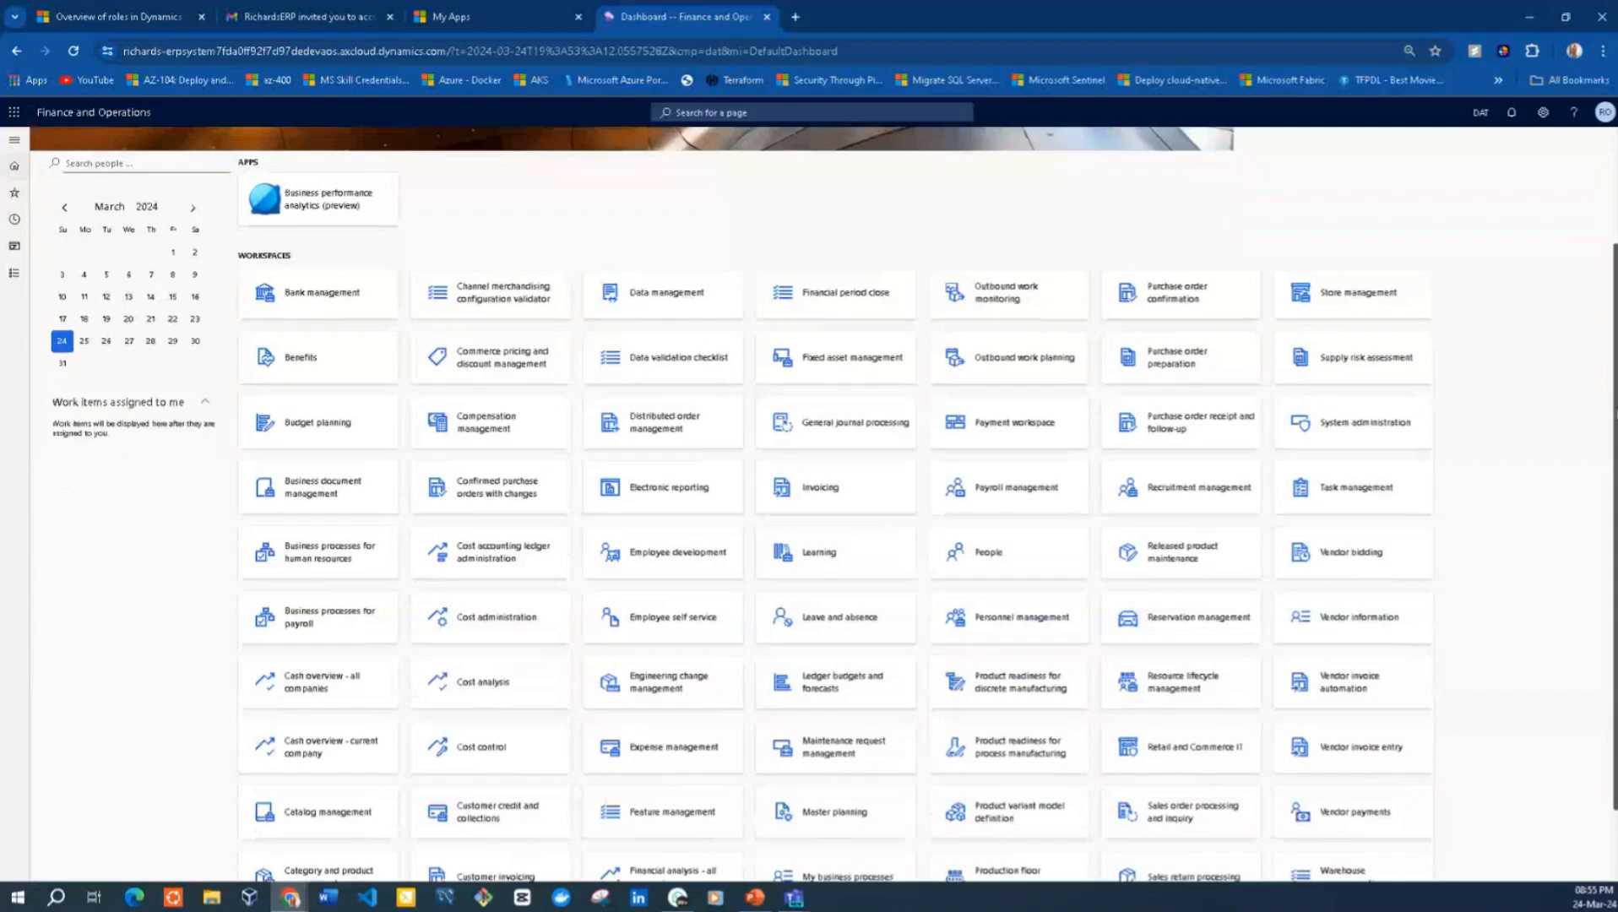
scroll(1609, 445, up, 2)
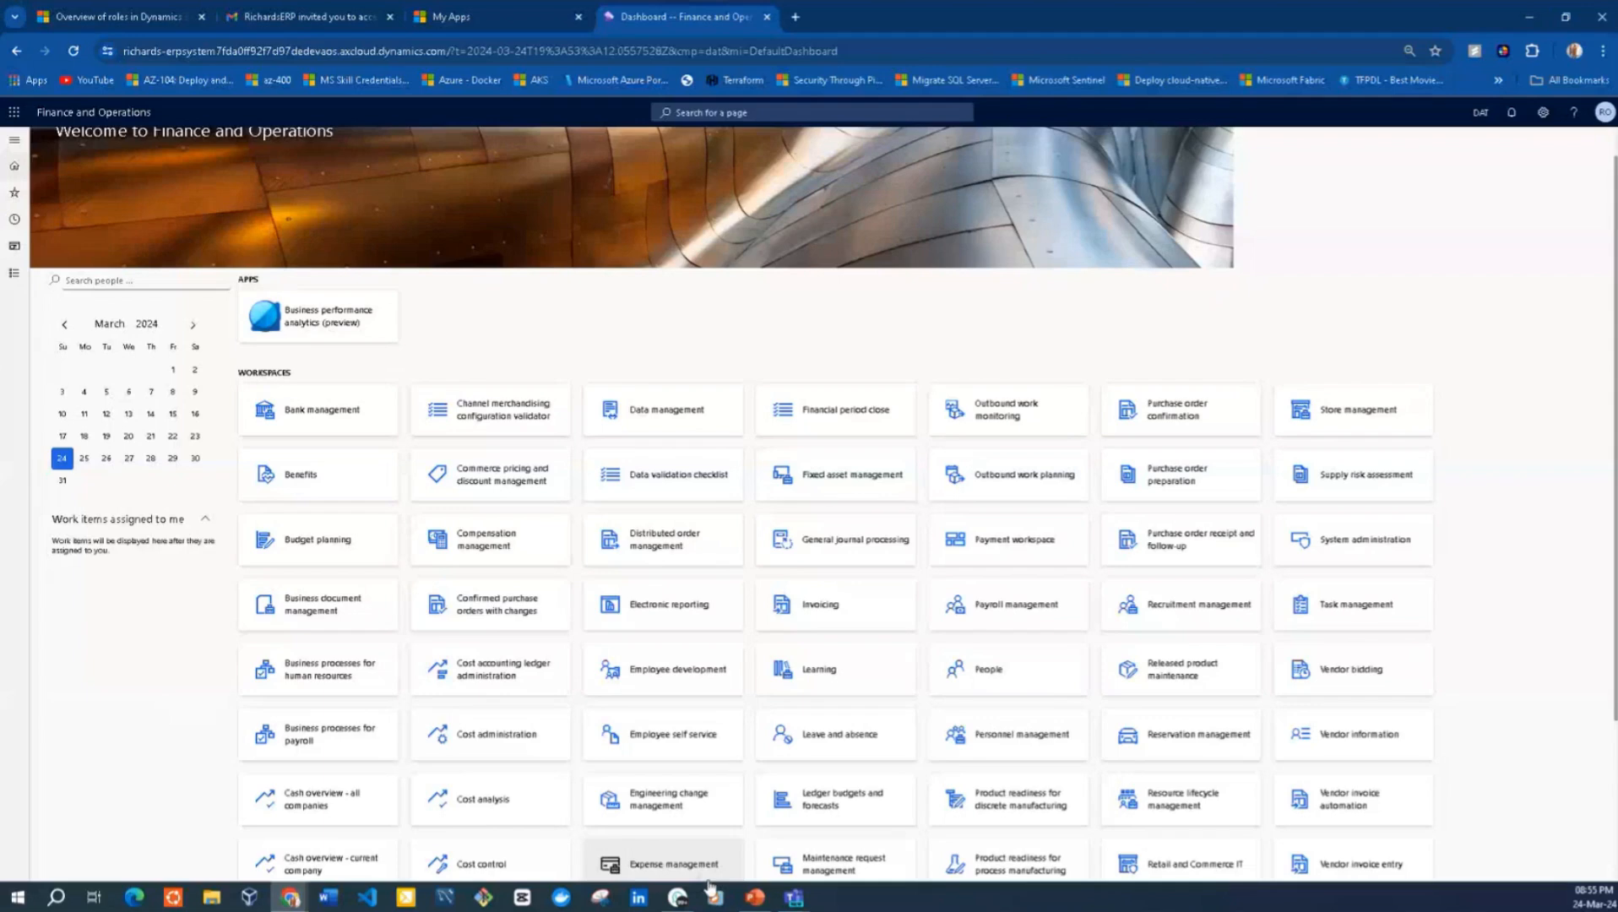
Switch to the admin's incognito browser window and search the web for "lcs dynamics" in a new tab
mouse_move(678, 898)
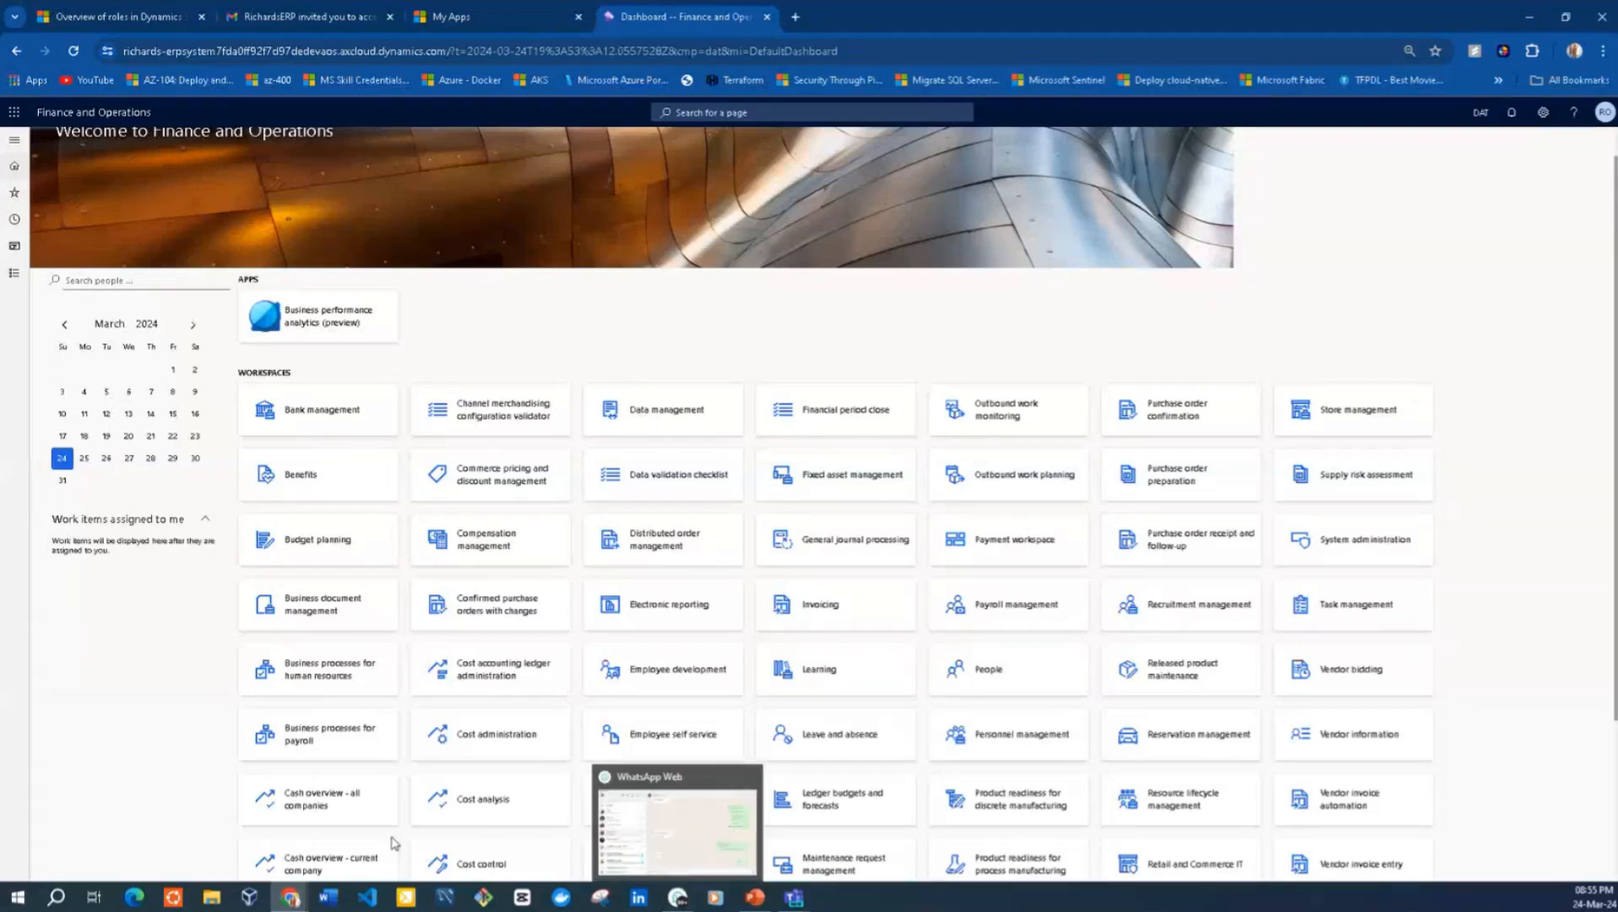
mouse_move(291, 899)
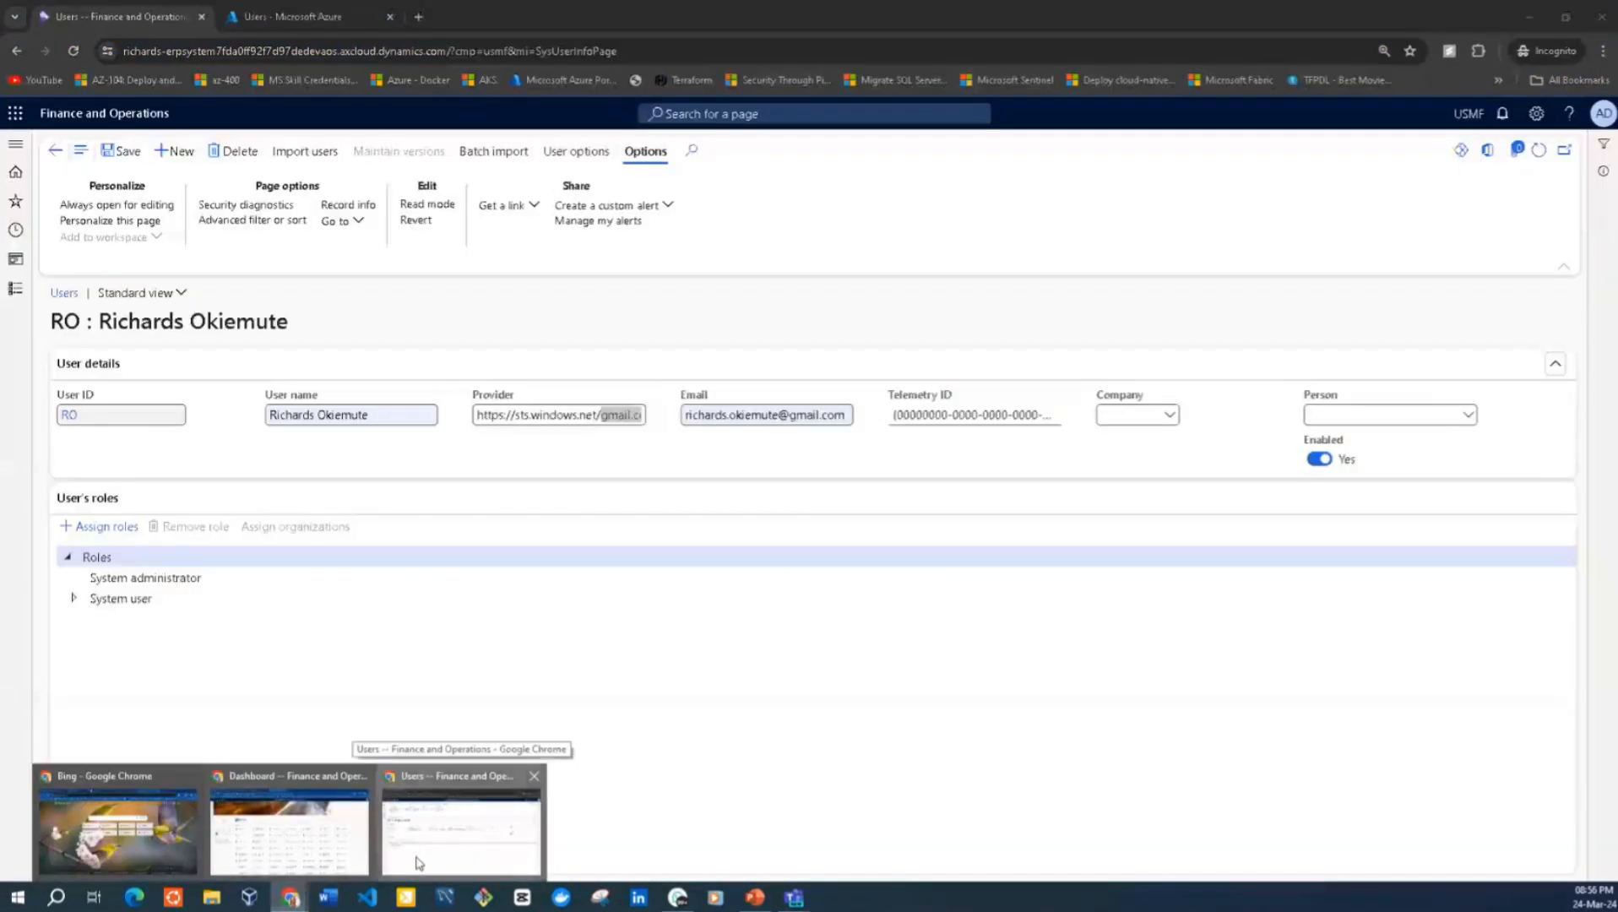
click(419, 863)
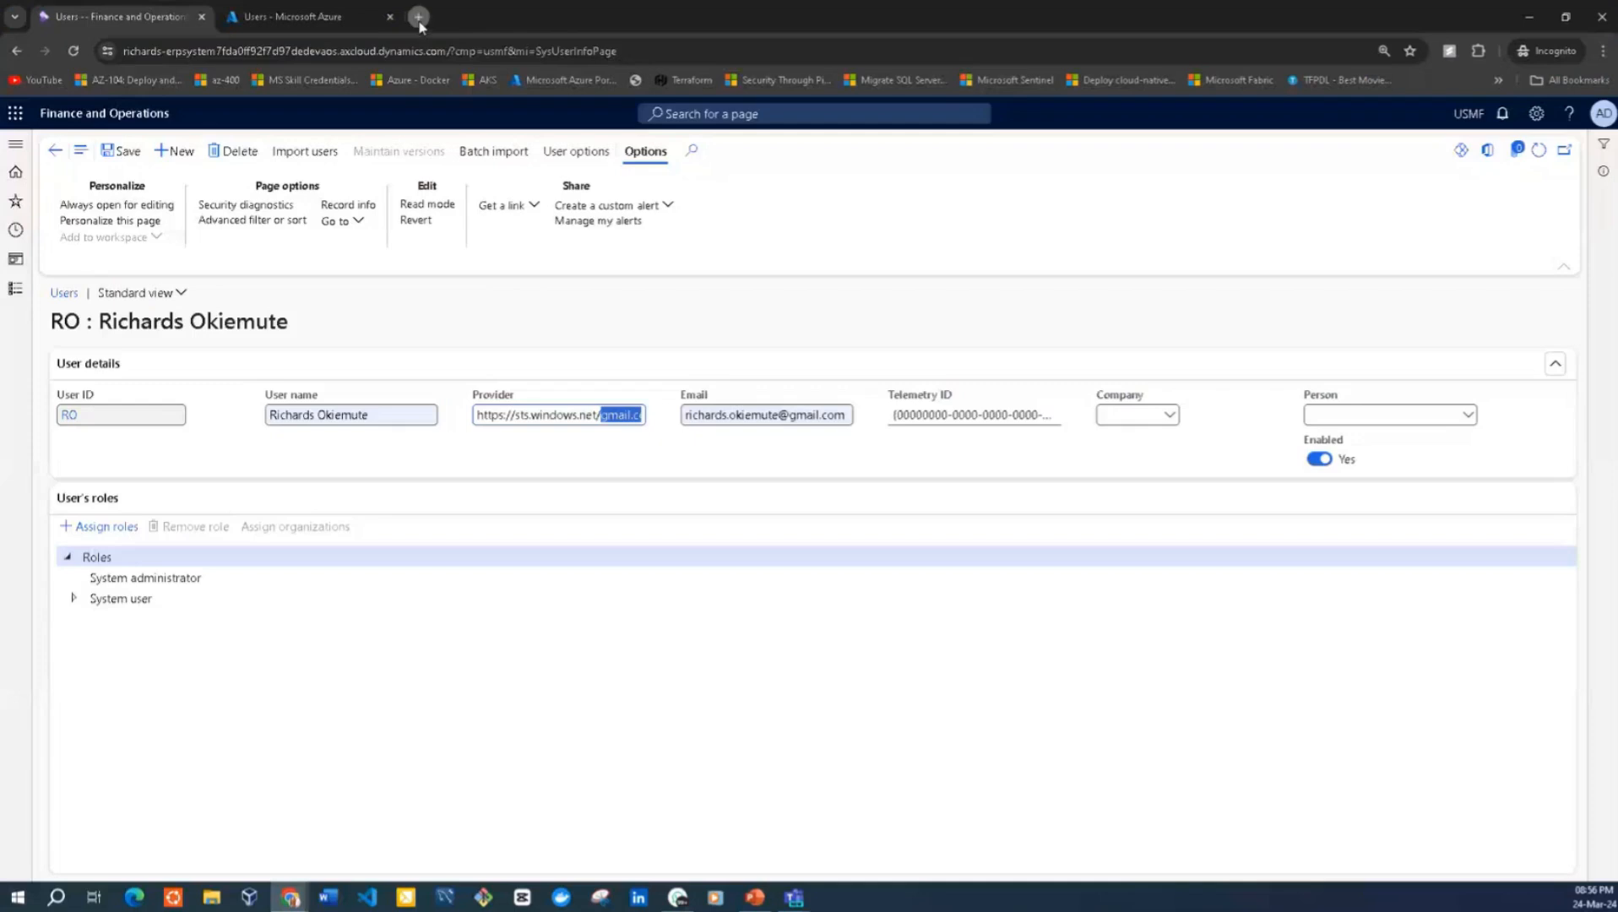
click(418, 17)
text(lcs)
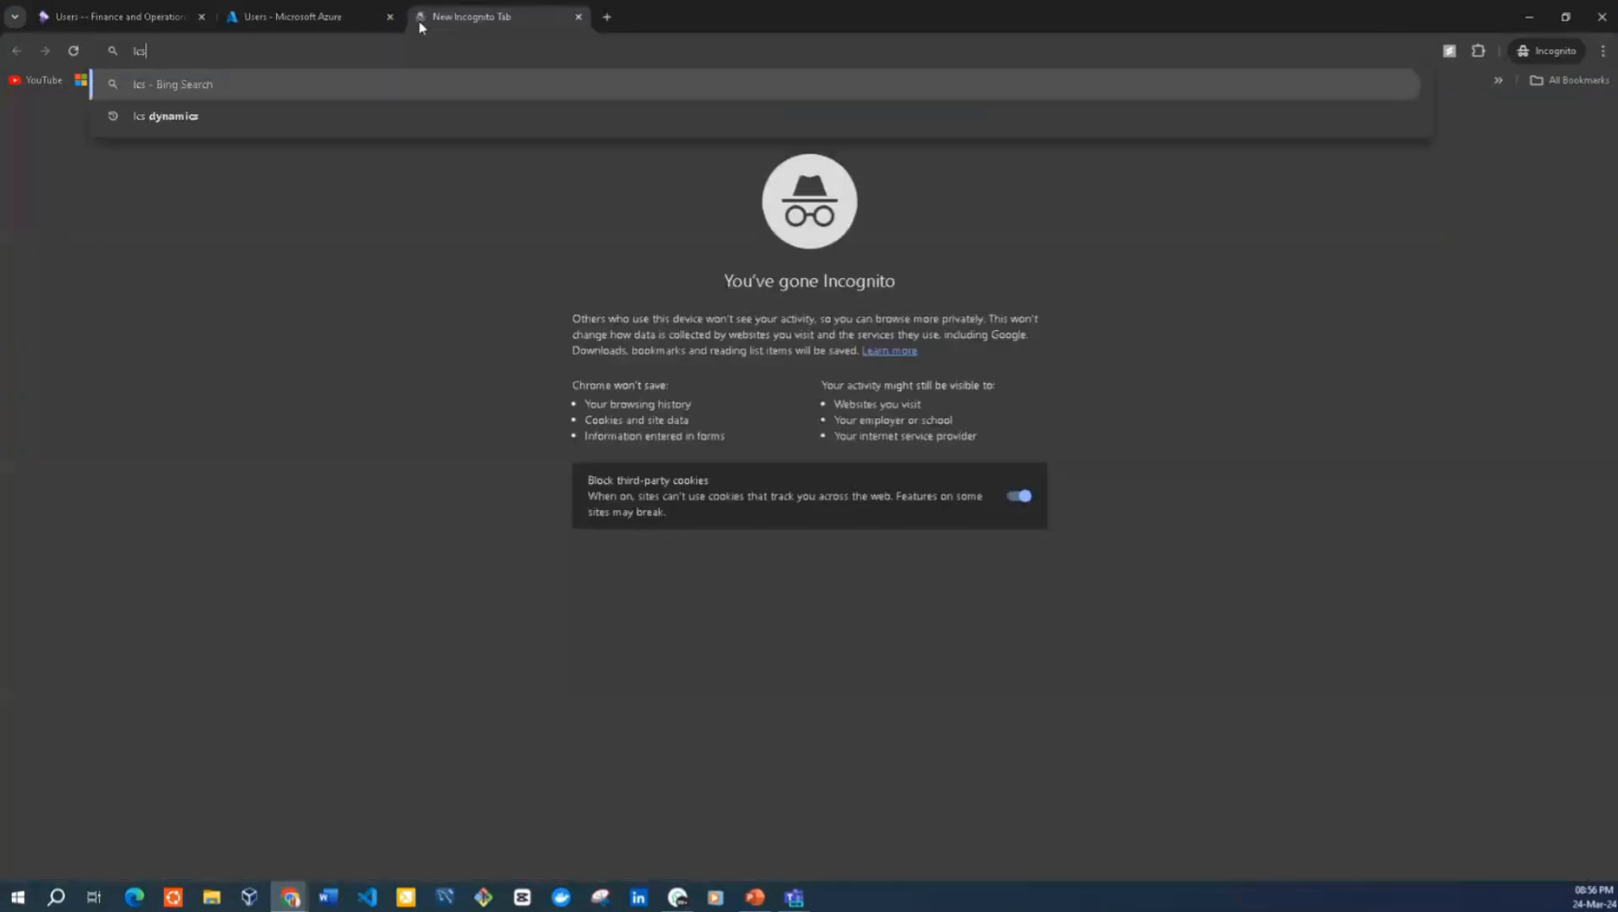
text( dynam)
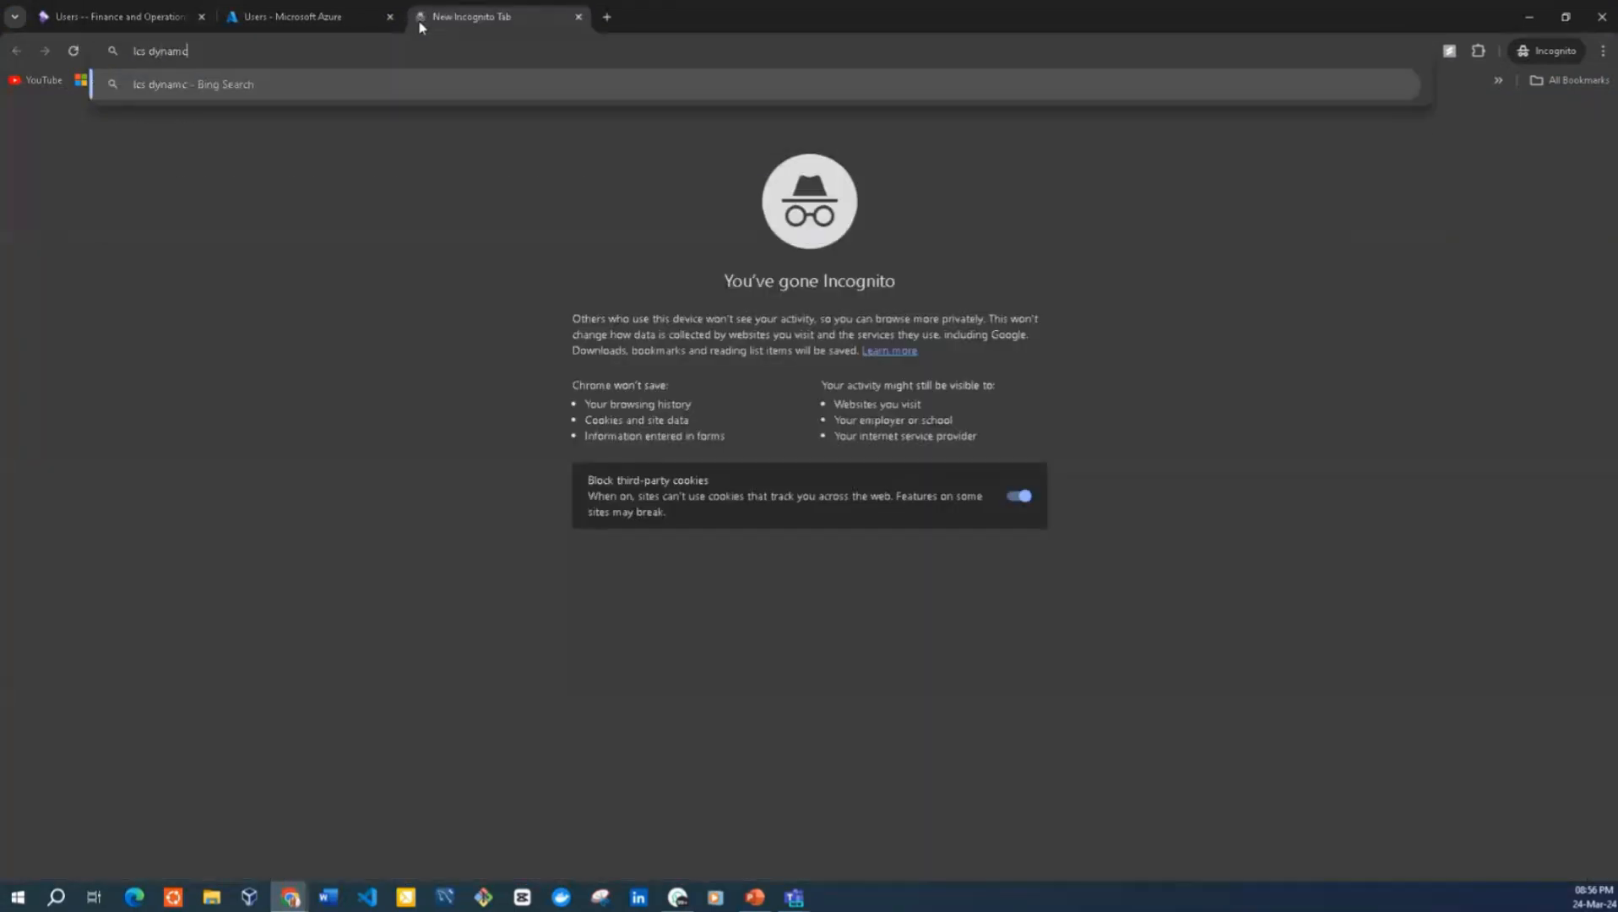
text(ics)
key(Return)
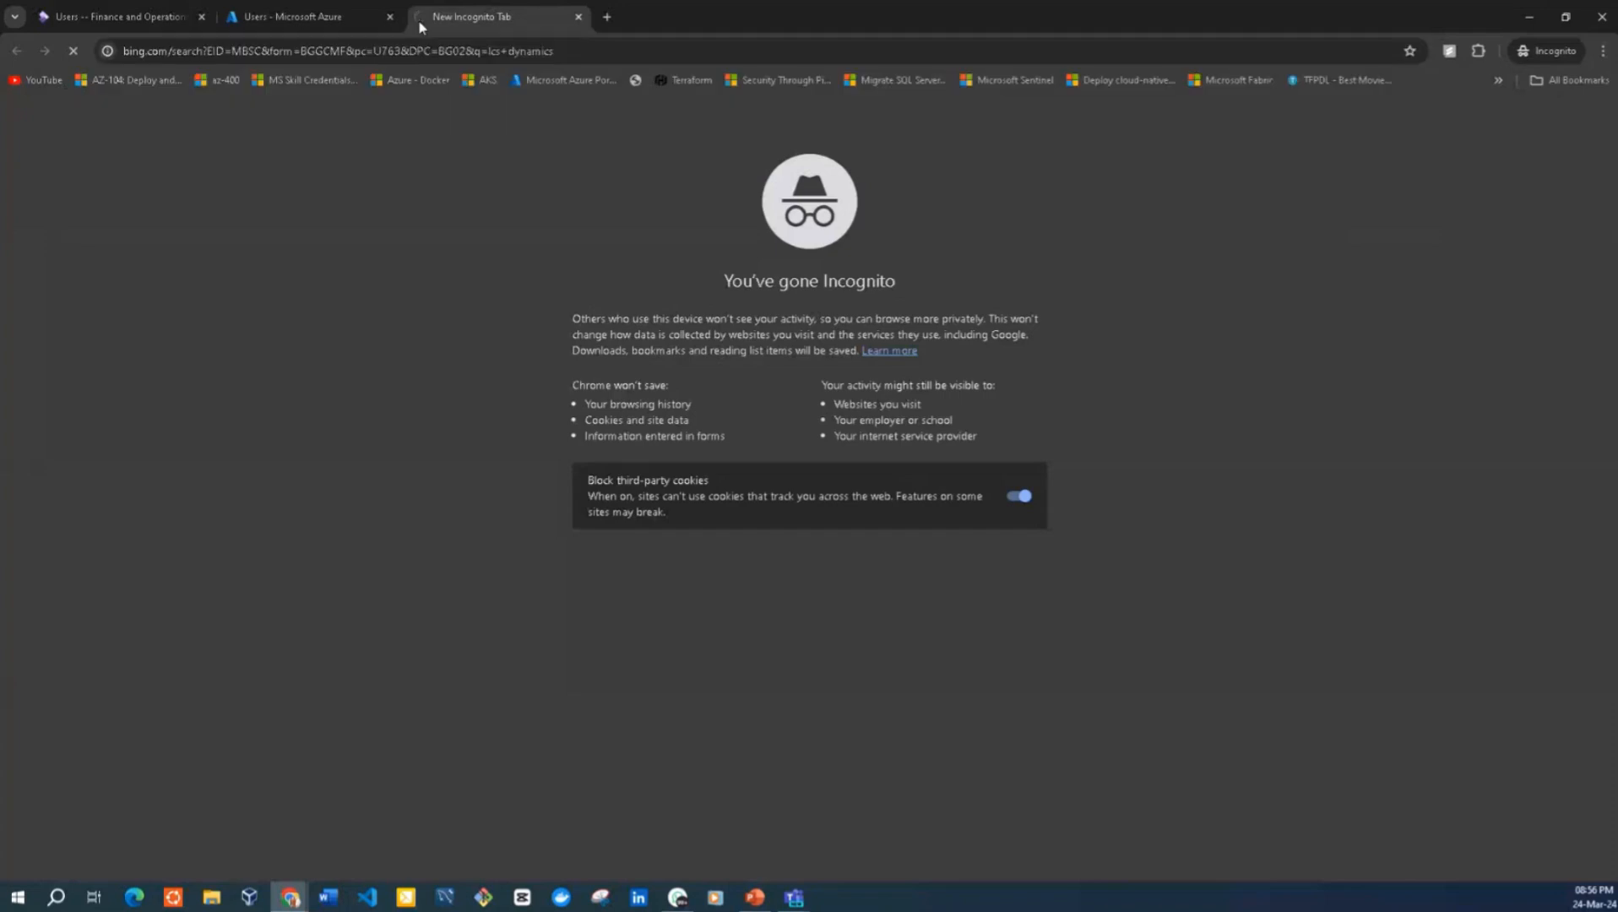
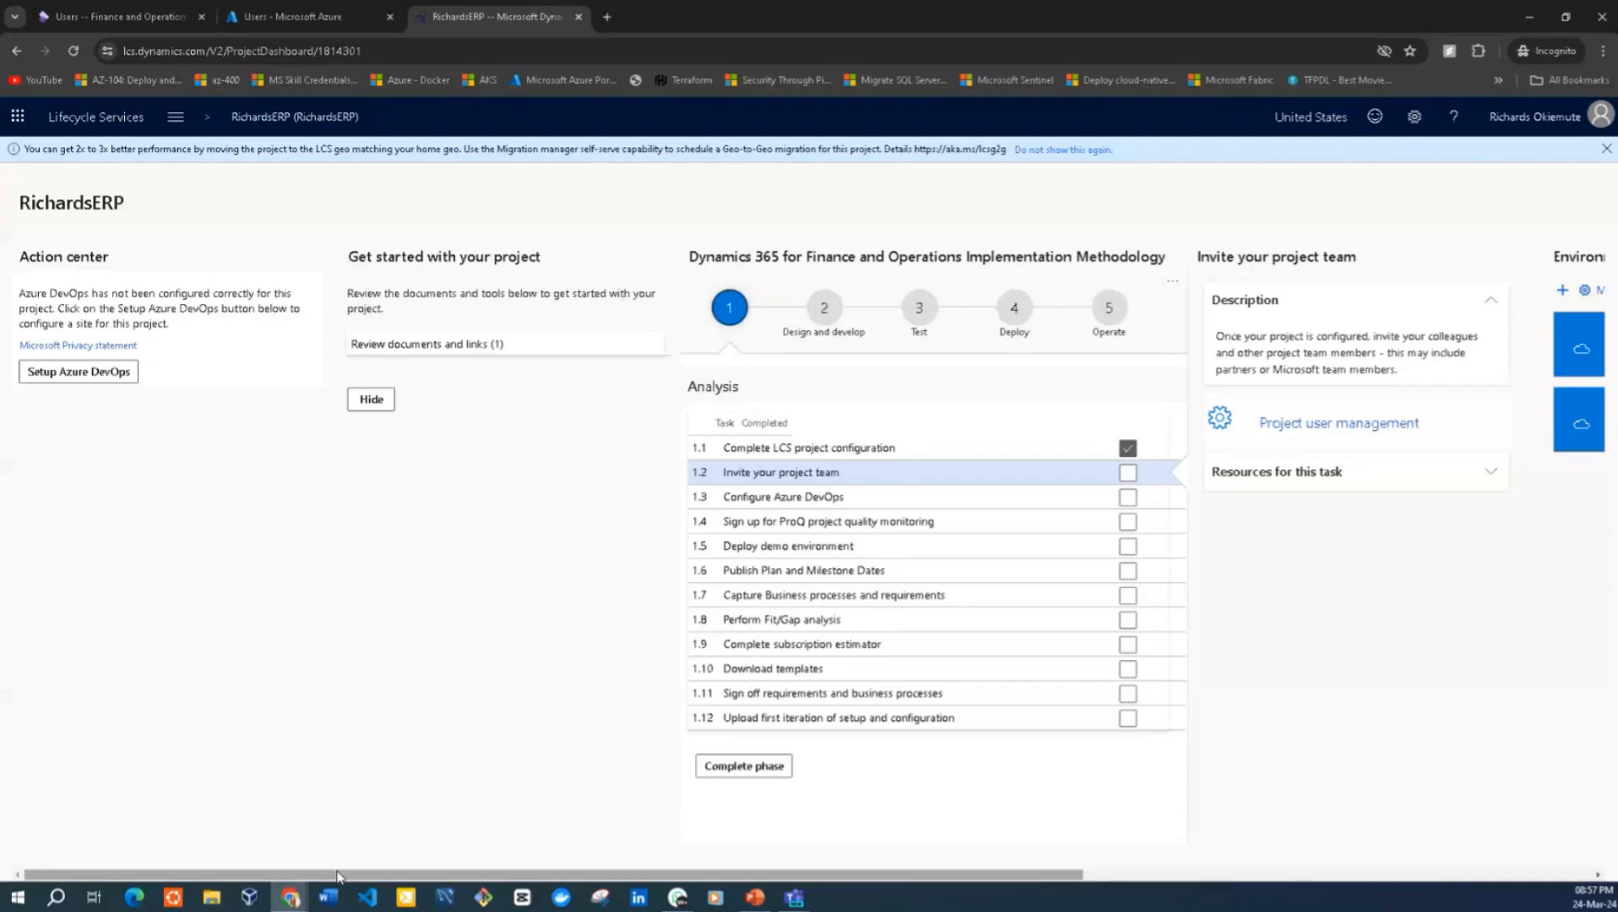
Open the Richards-ERPsystem environment from the project's environments and review its release version, environment ID, administrator and login options
drag(337, 877, 845, 876)
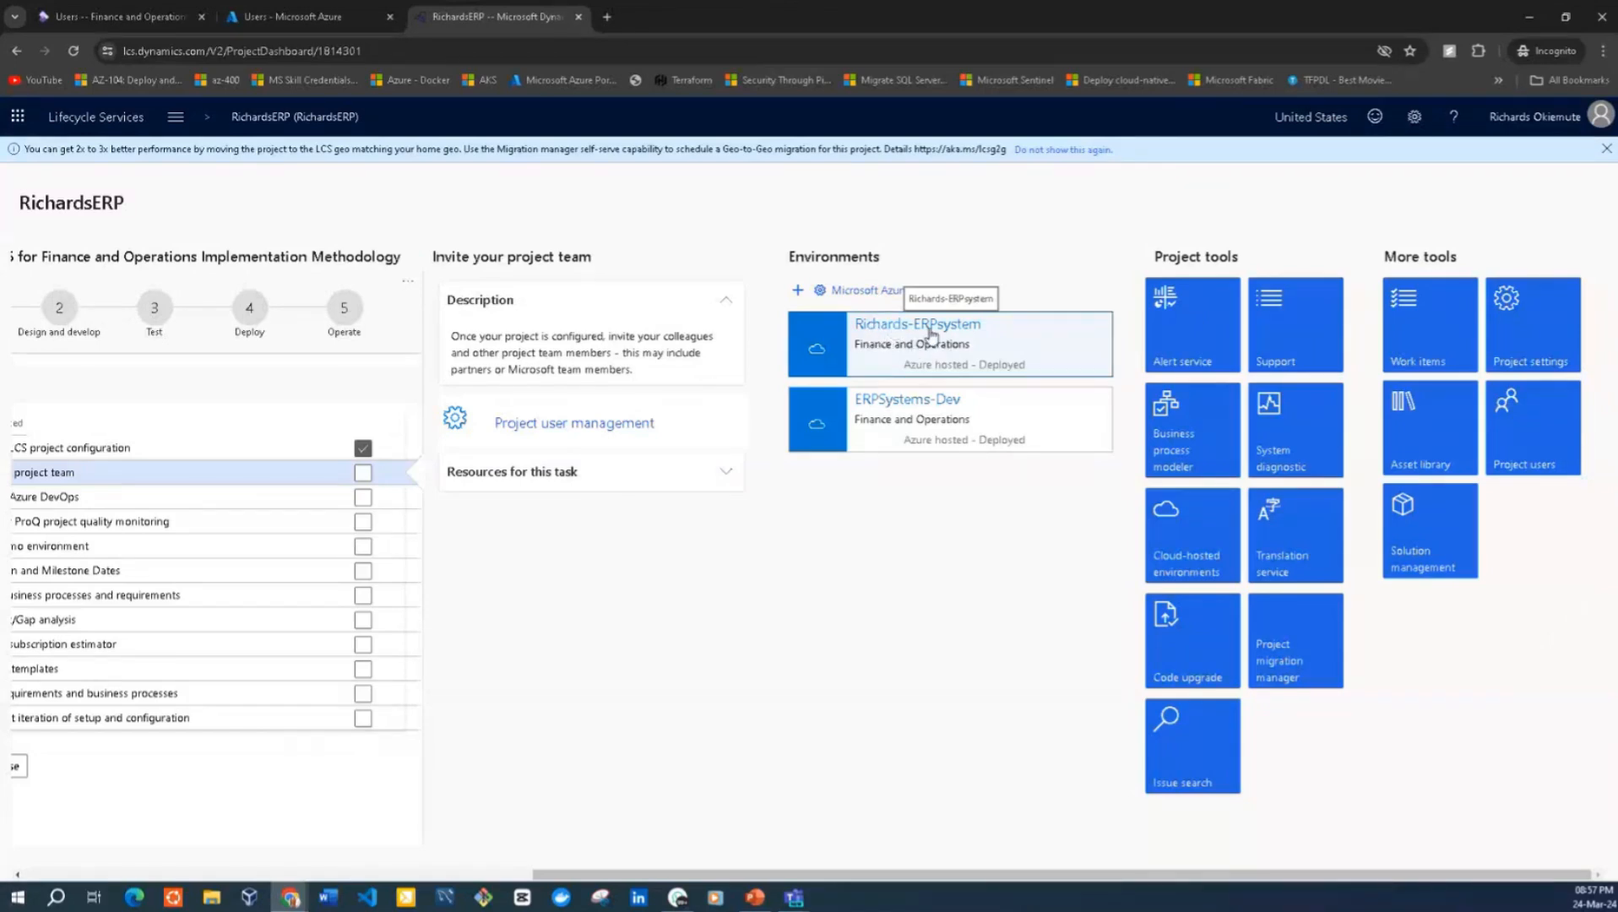
click(962, 335)
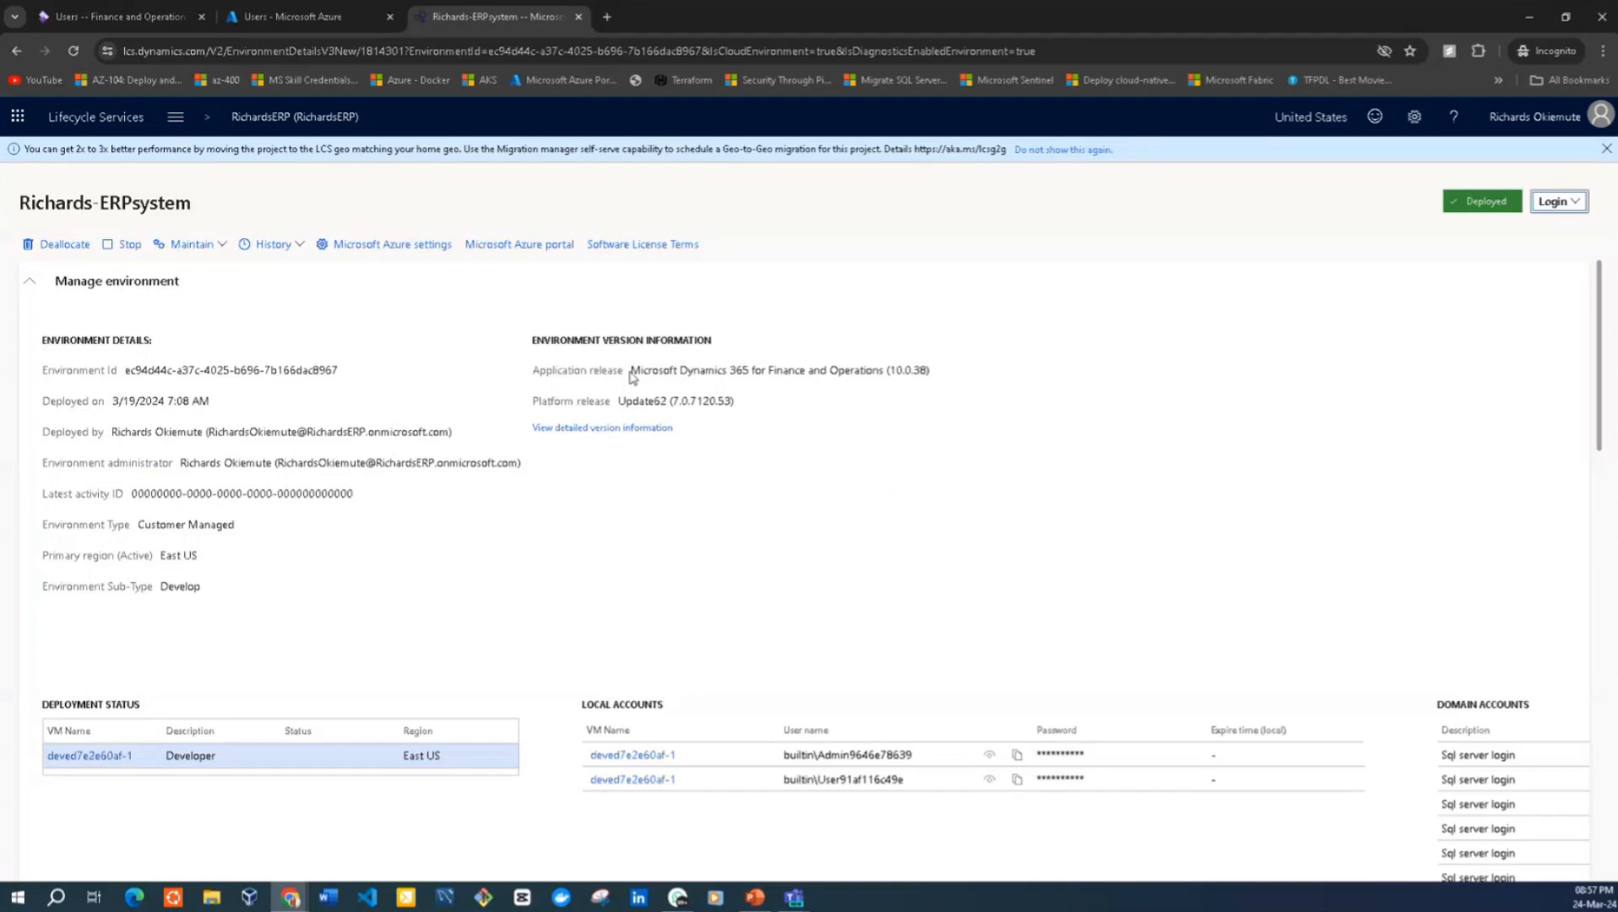
drag(631, 371, 963, 373)
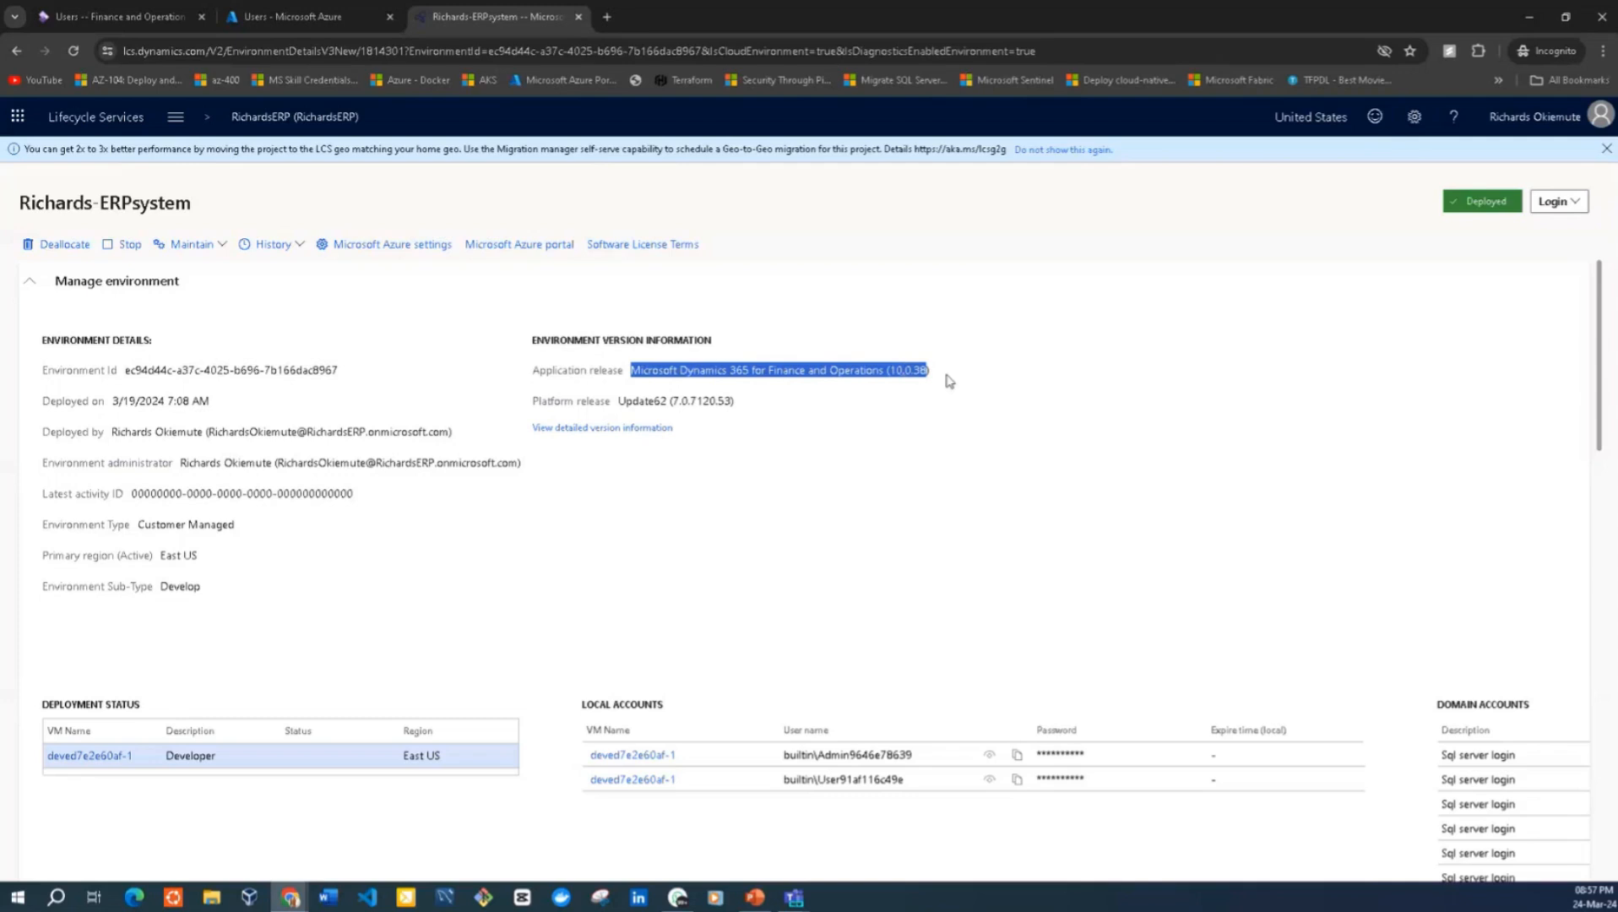
drag(372, 365, 142, 360)
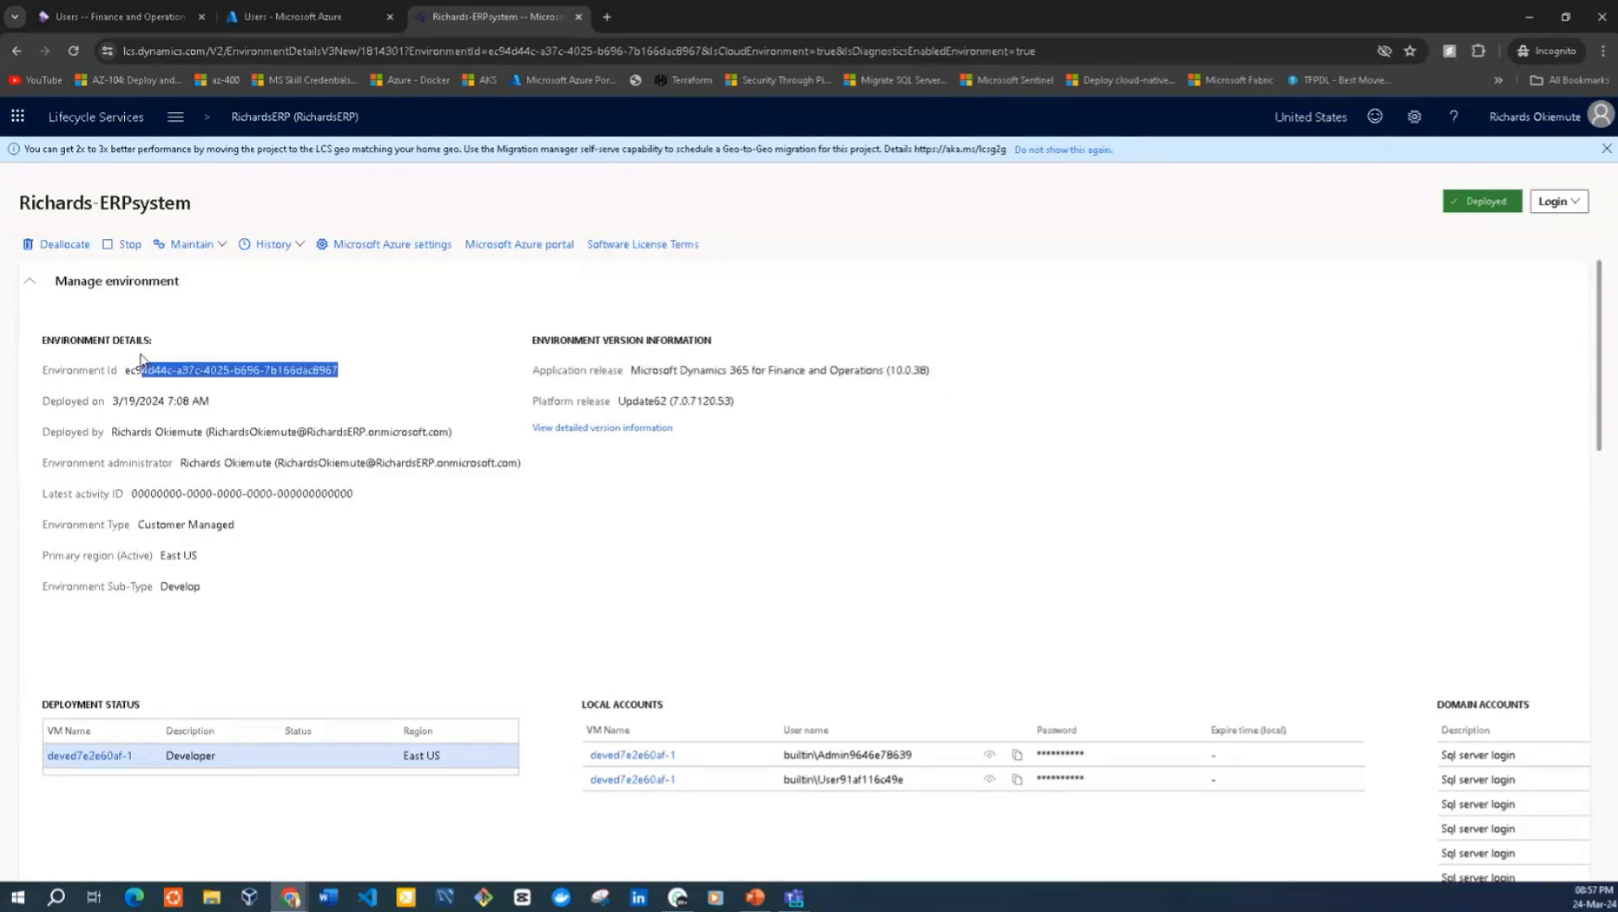
drag(110, 433, 460, 478)
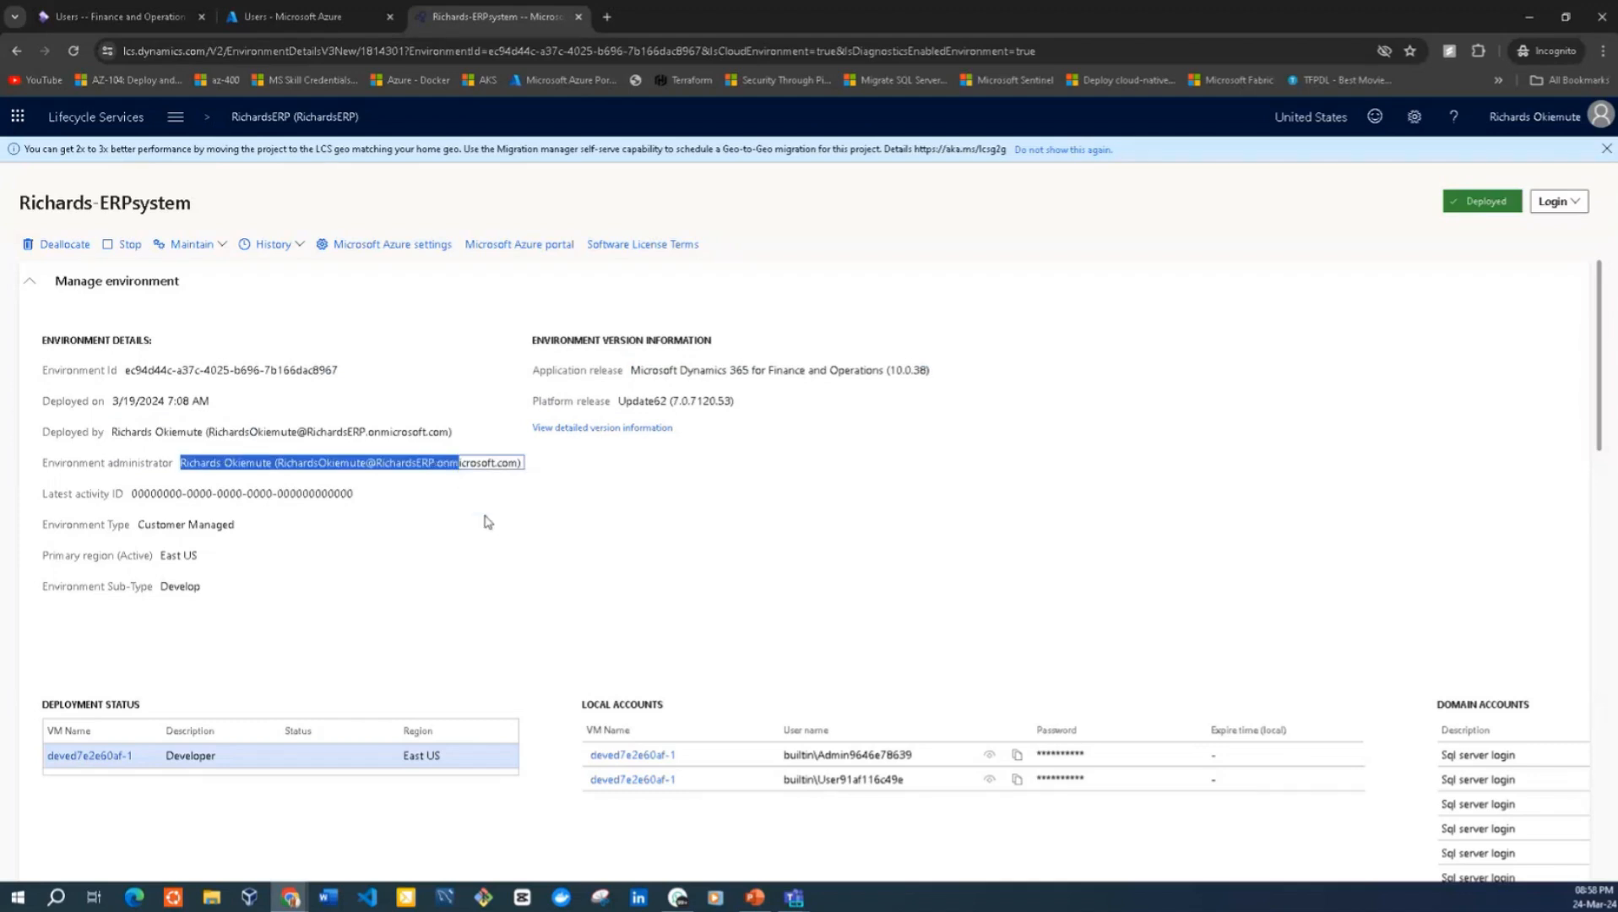
click(277, 449)
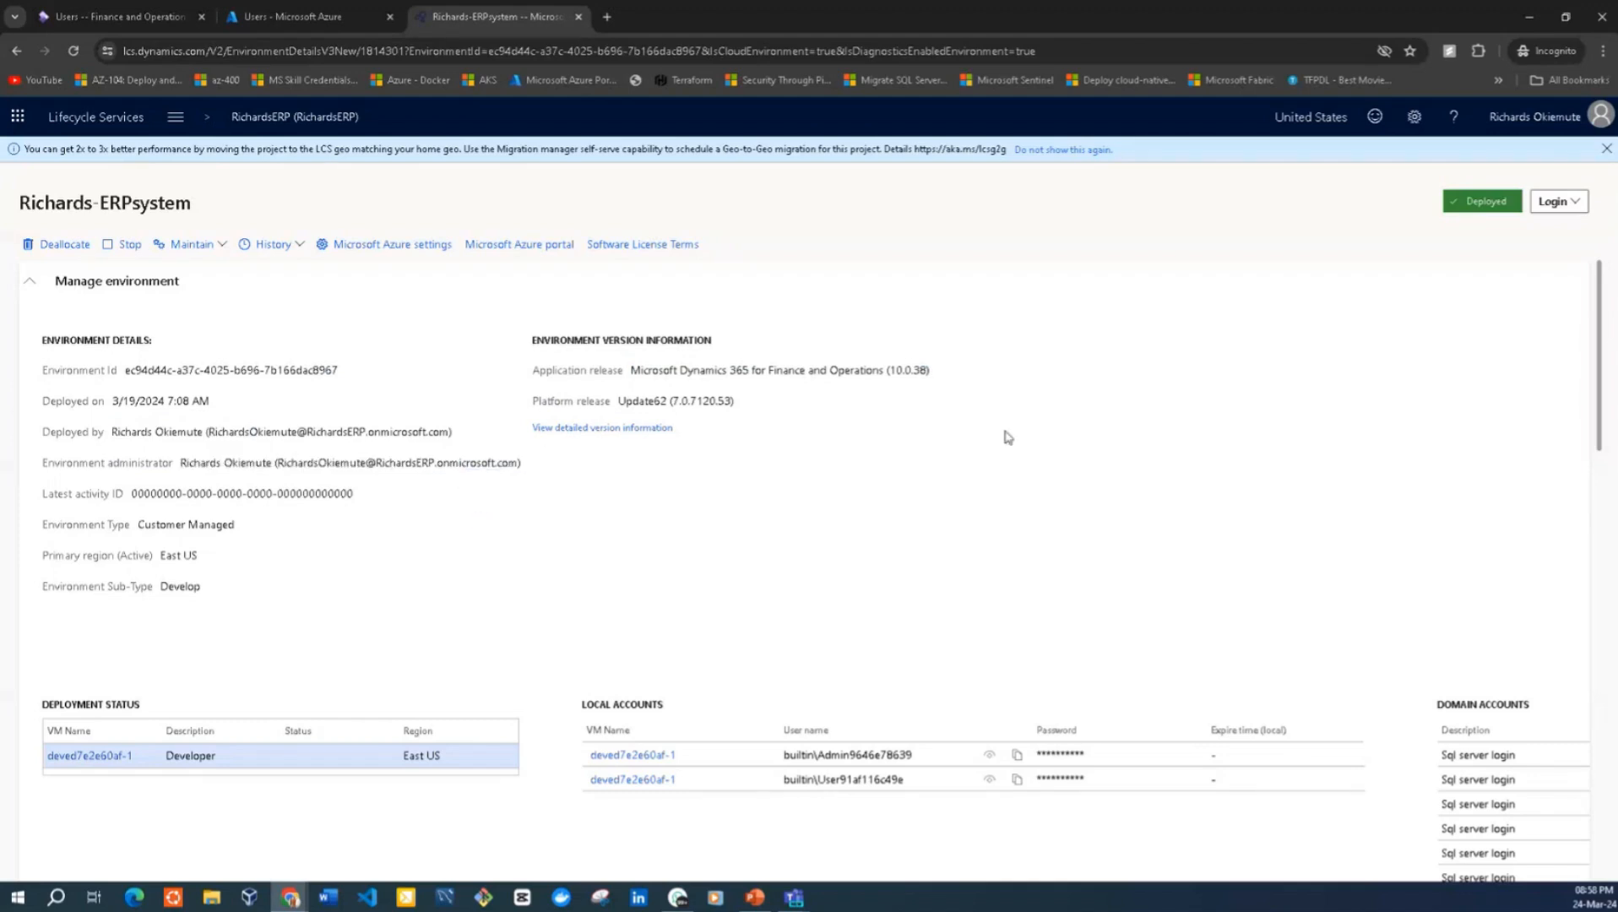
click(1567, 203)
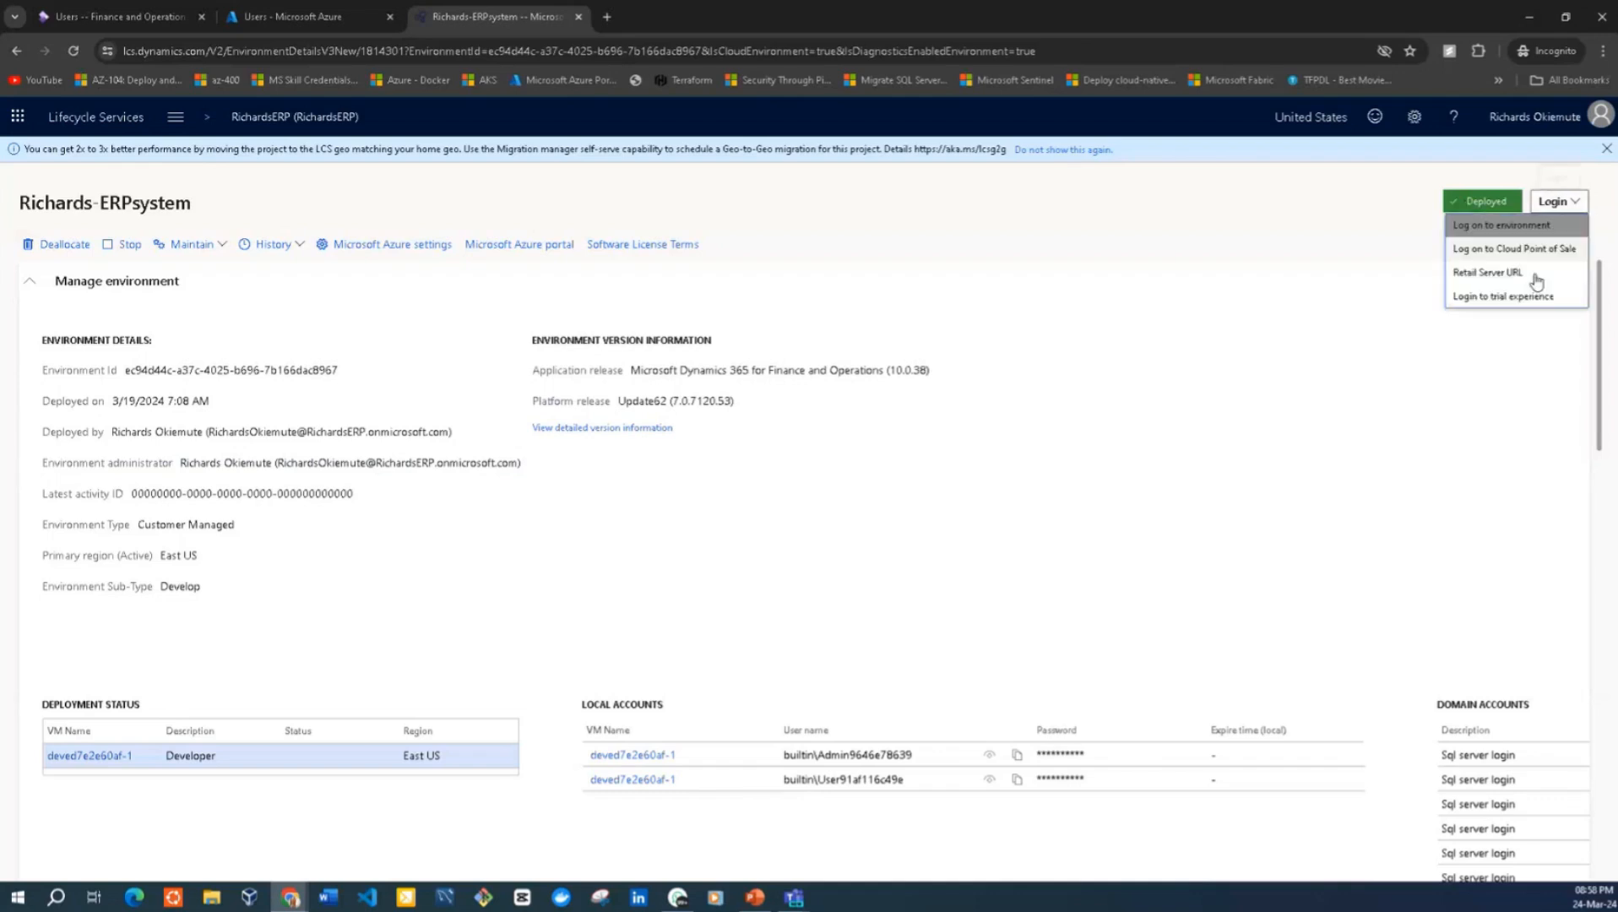
click(1471, 255)
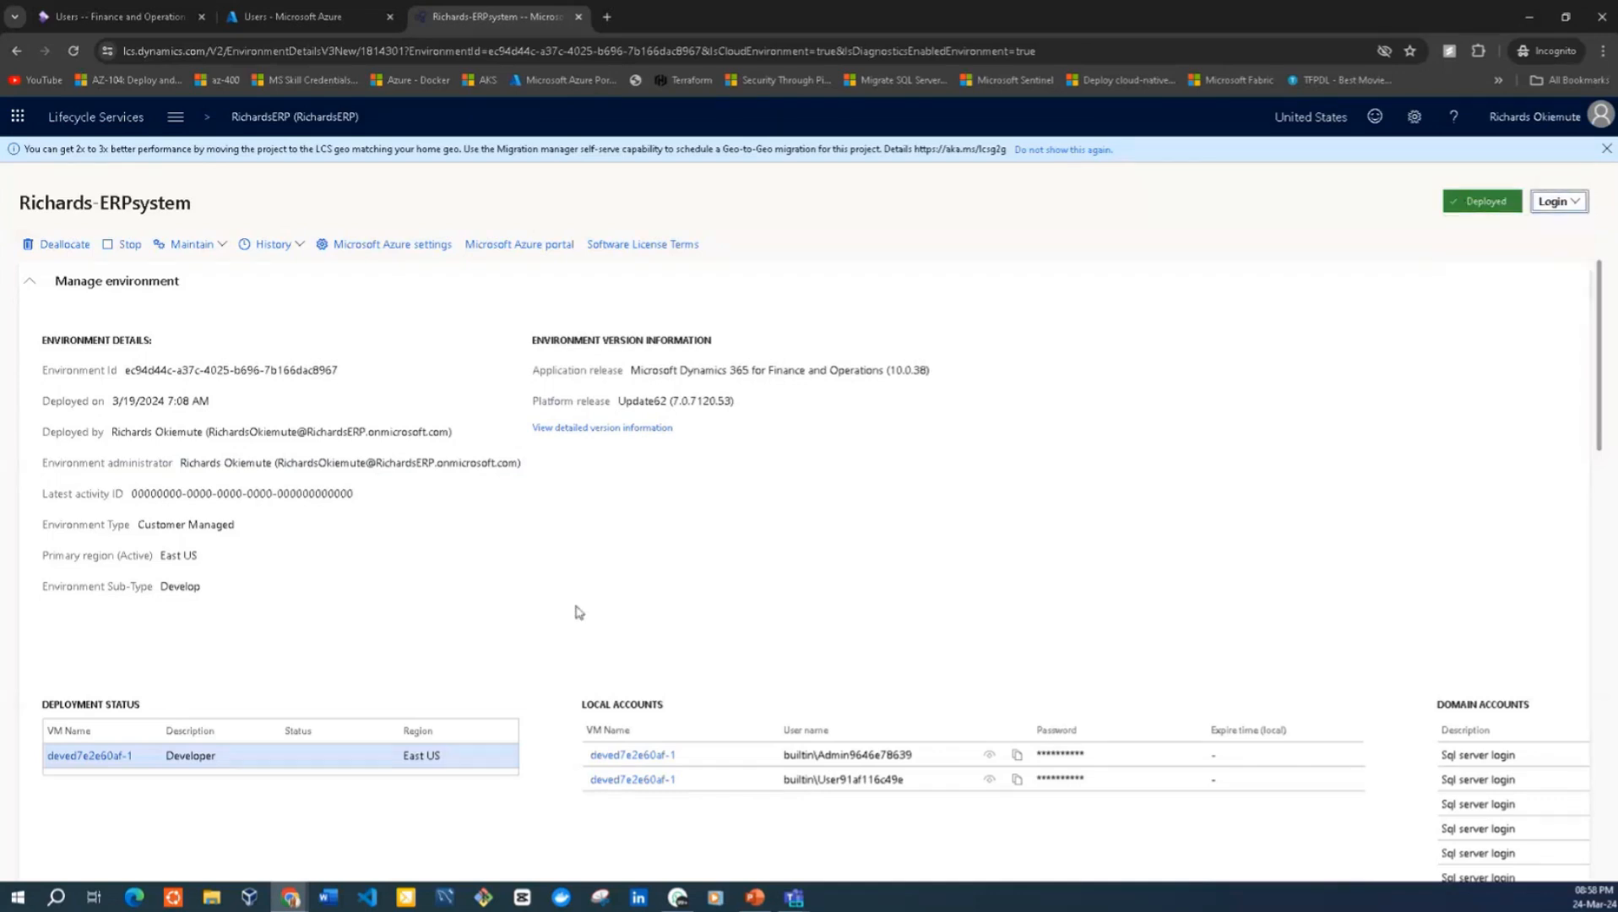
Download the Developer VM's remote desktop connection file to the Desktop under the name DevVM-RDP
click(82, 760)
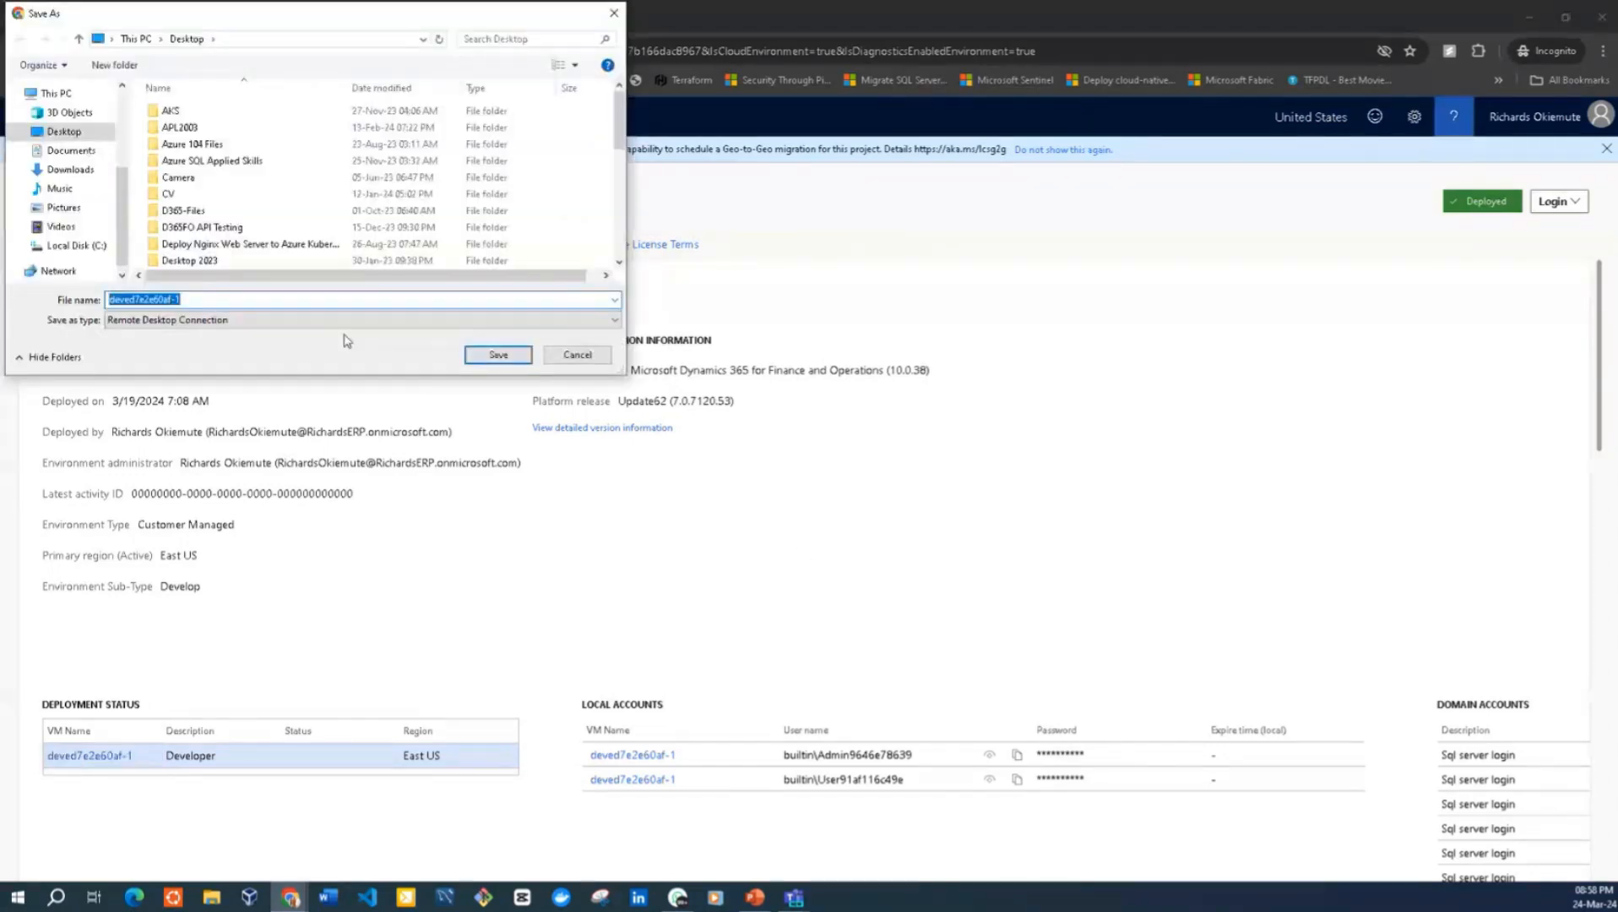
text(D)
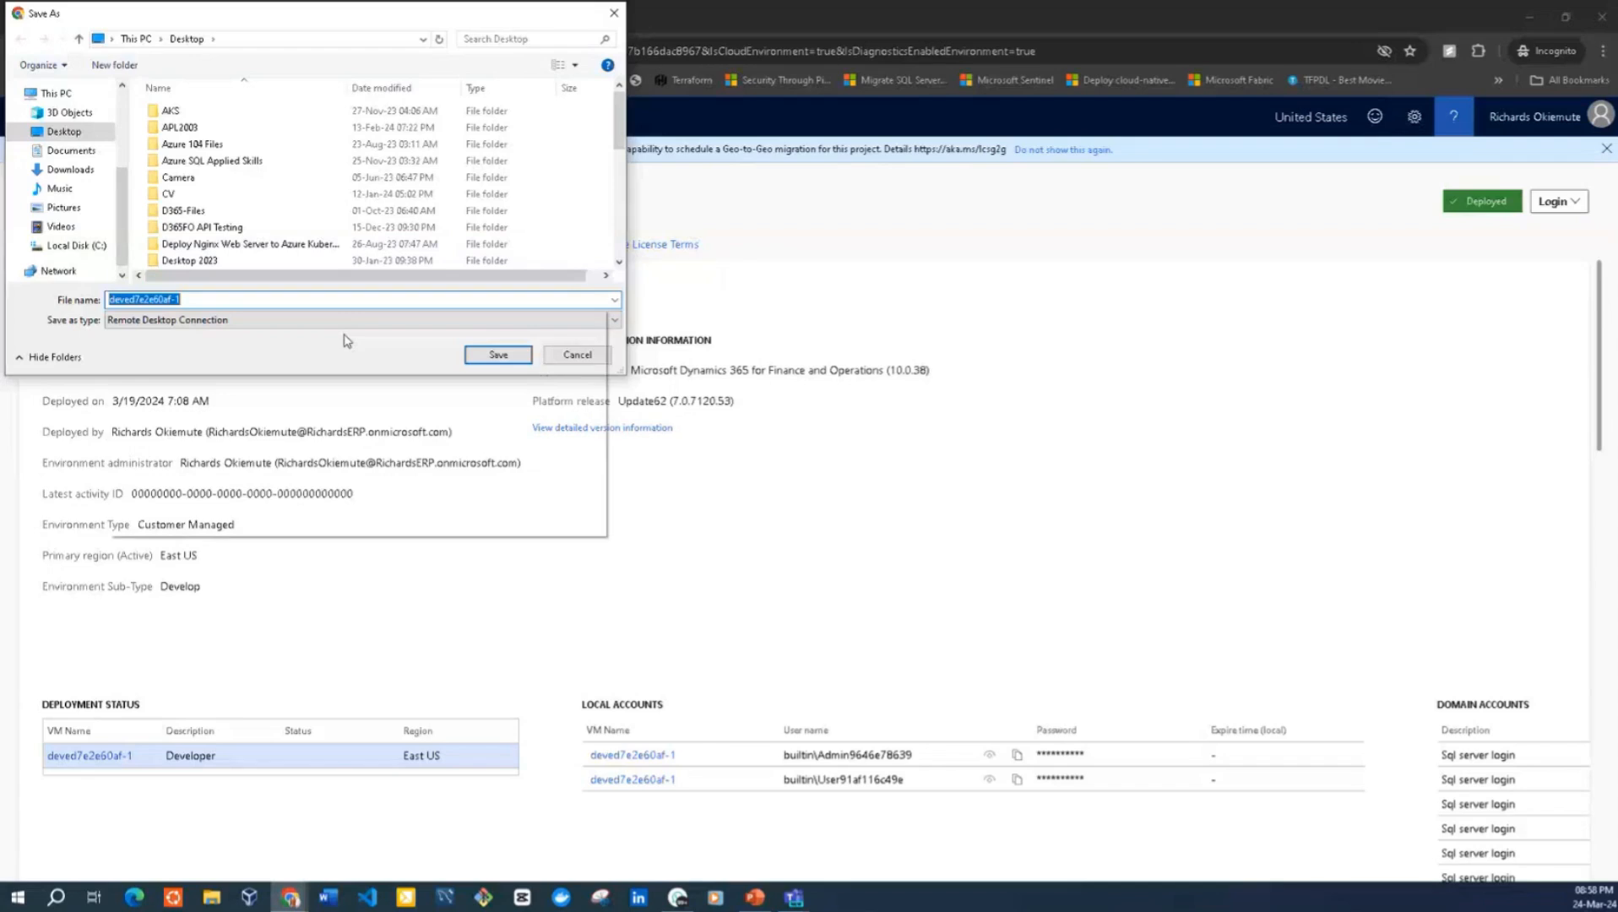
text(DevVM)
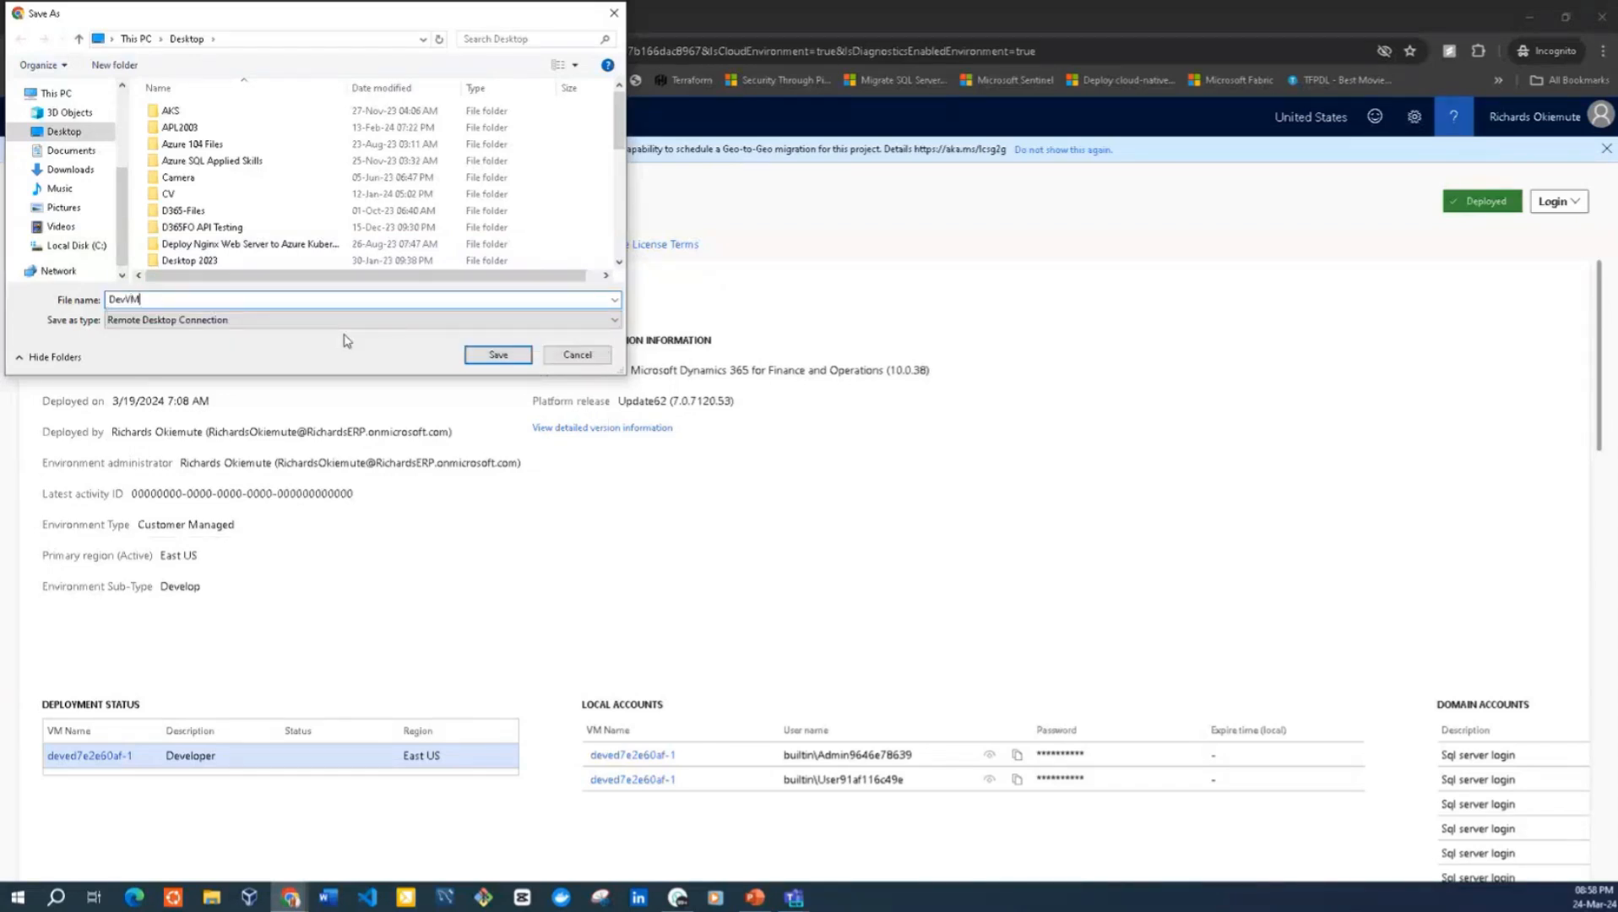
text(-RDP)
click(498, 355)
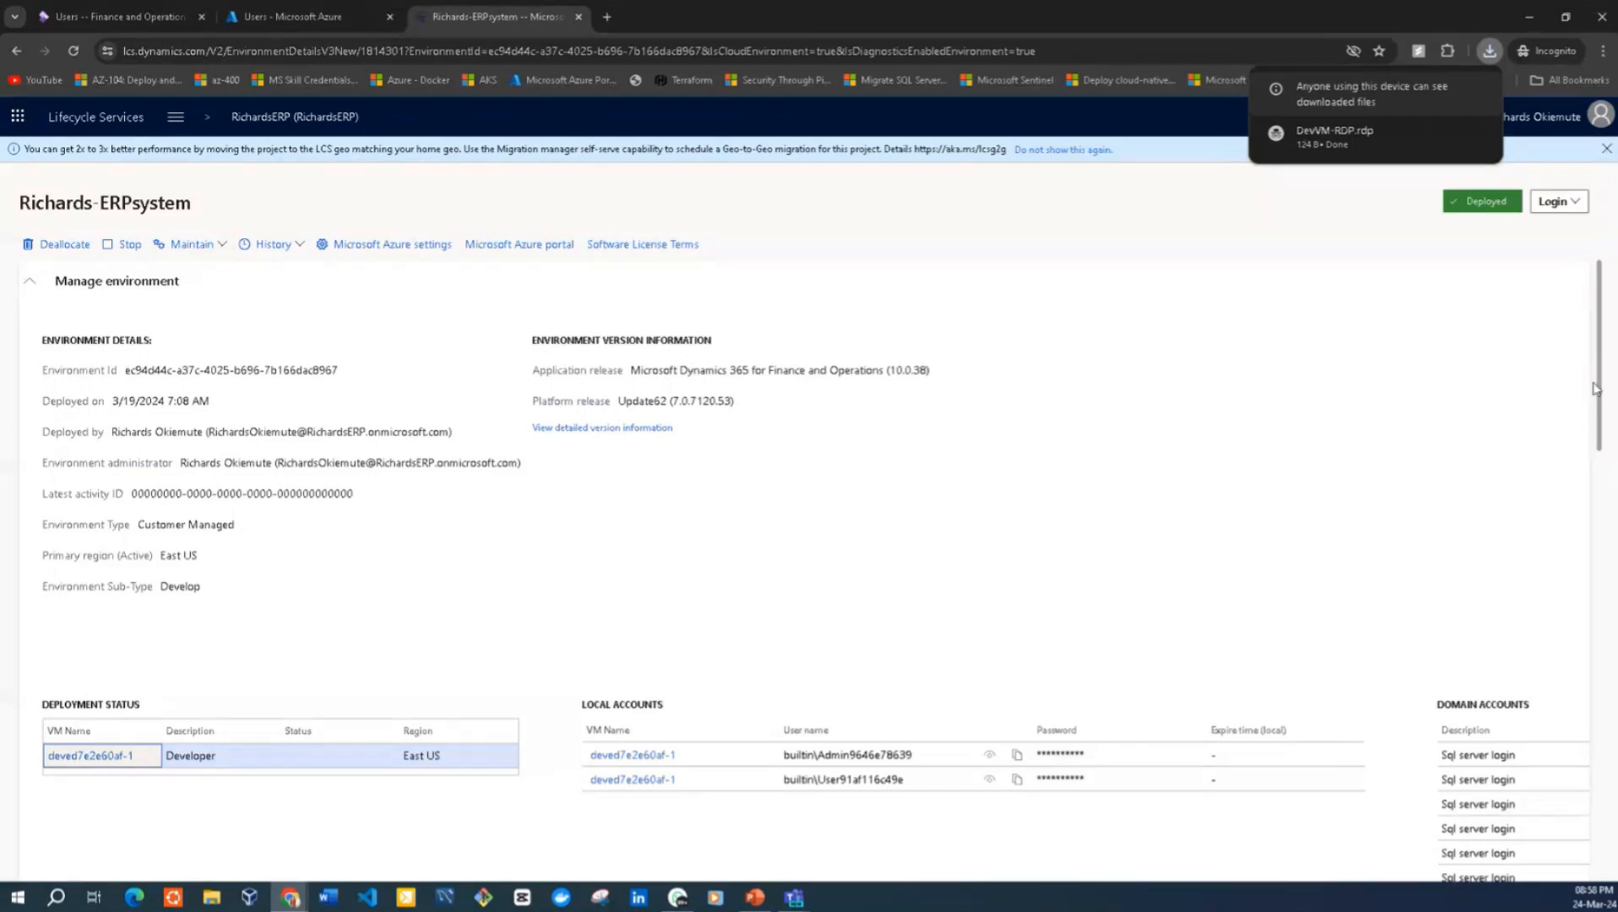
Reduce the page zoom and examine the environment's local and domain accounts, Azure connector, Power Platform integration, available updates and monitoring sections
drag(1594, 389, 1594, 494)
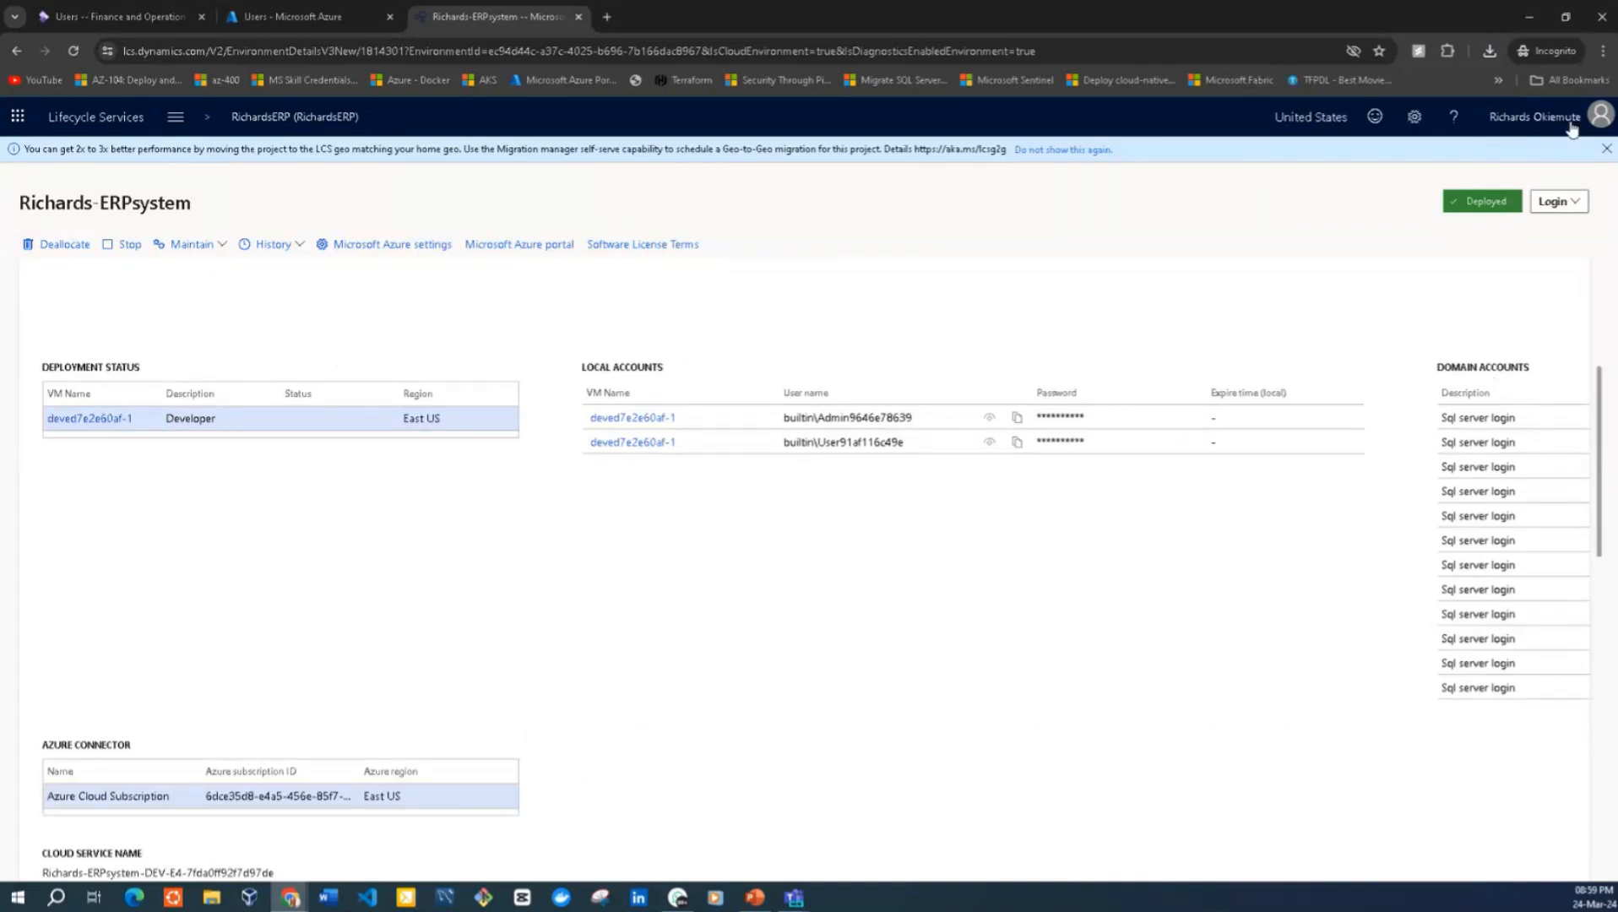
click(1602, 51)
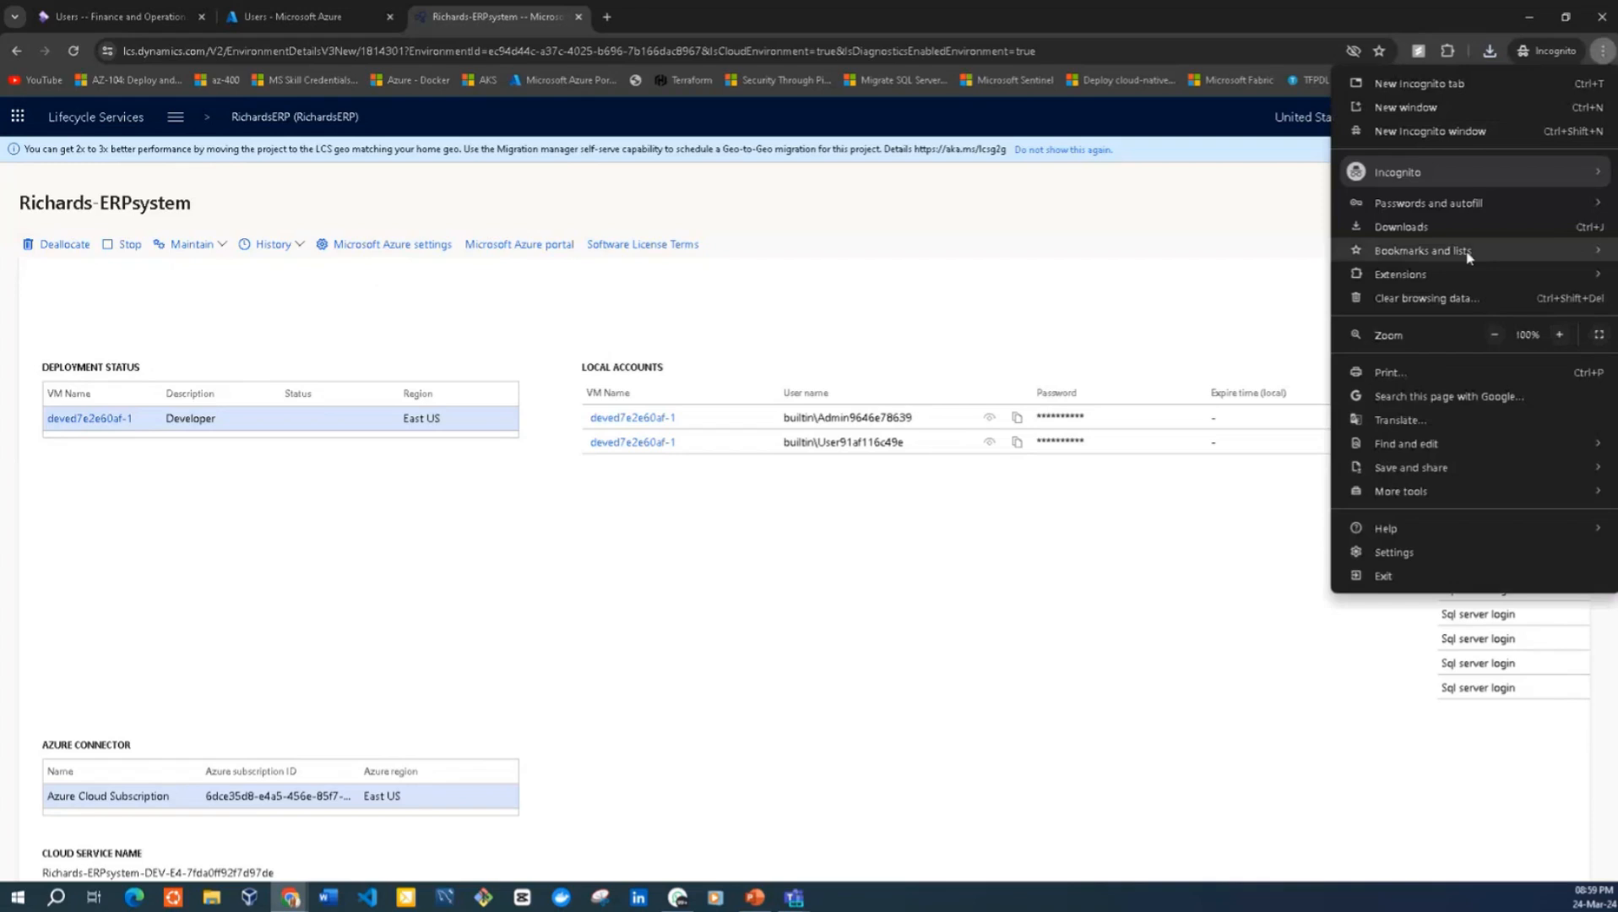
click(1493, 335)
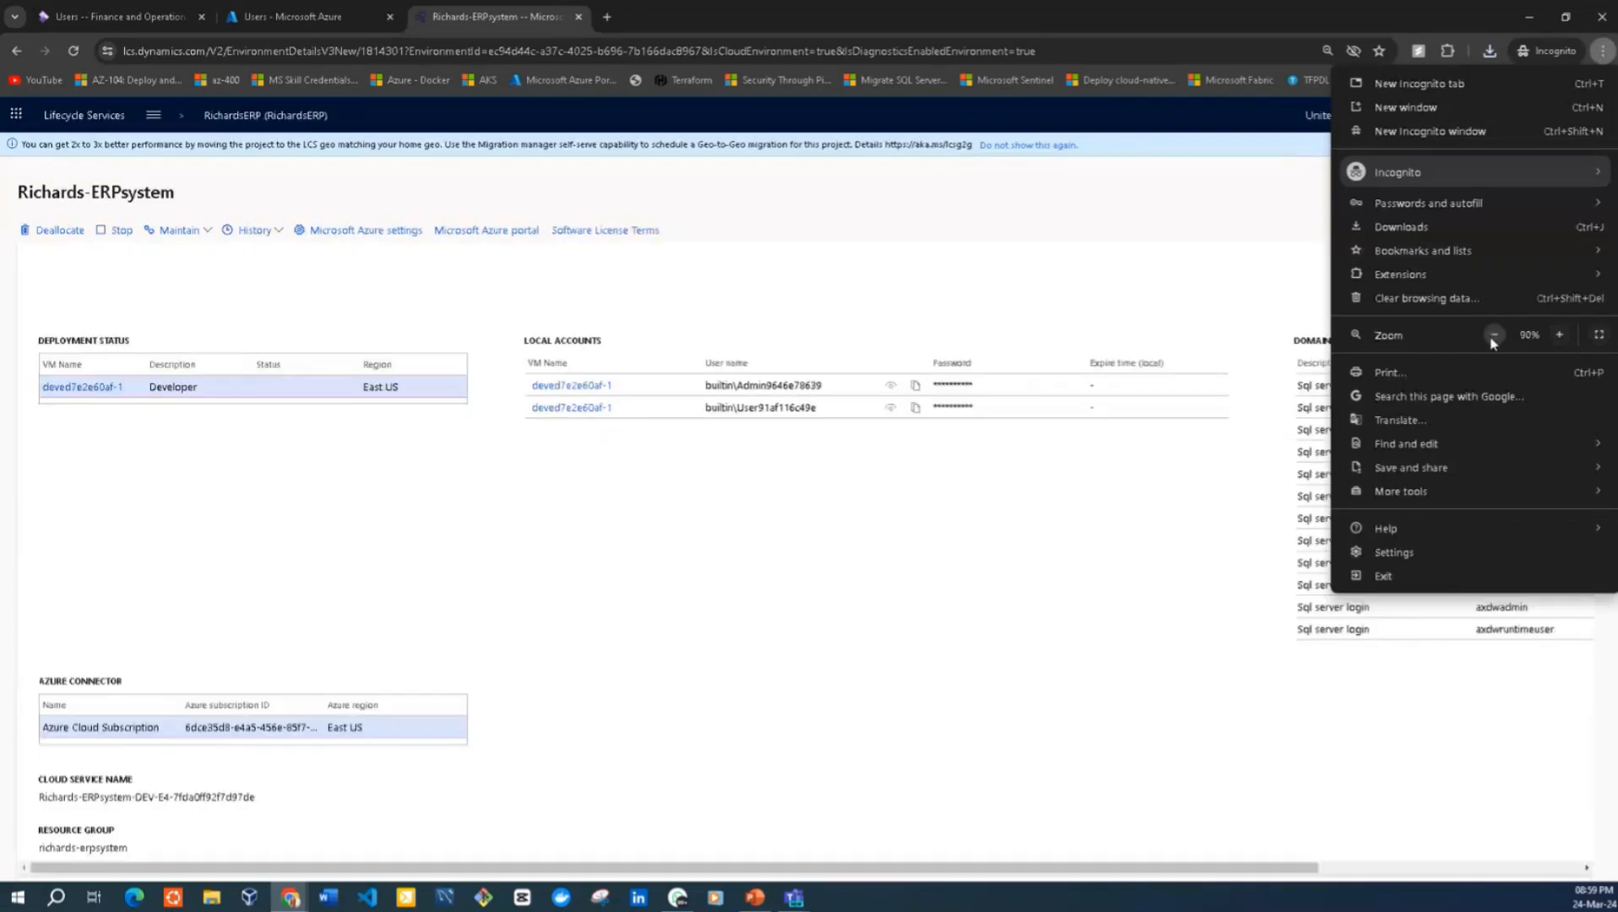
click(1493, 335)
click(877, 634)
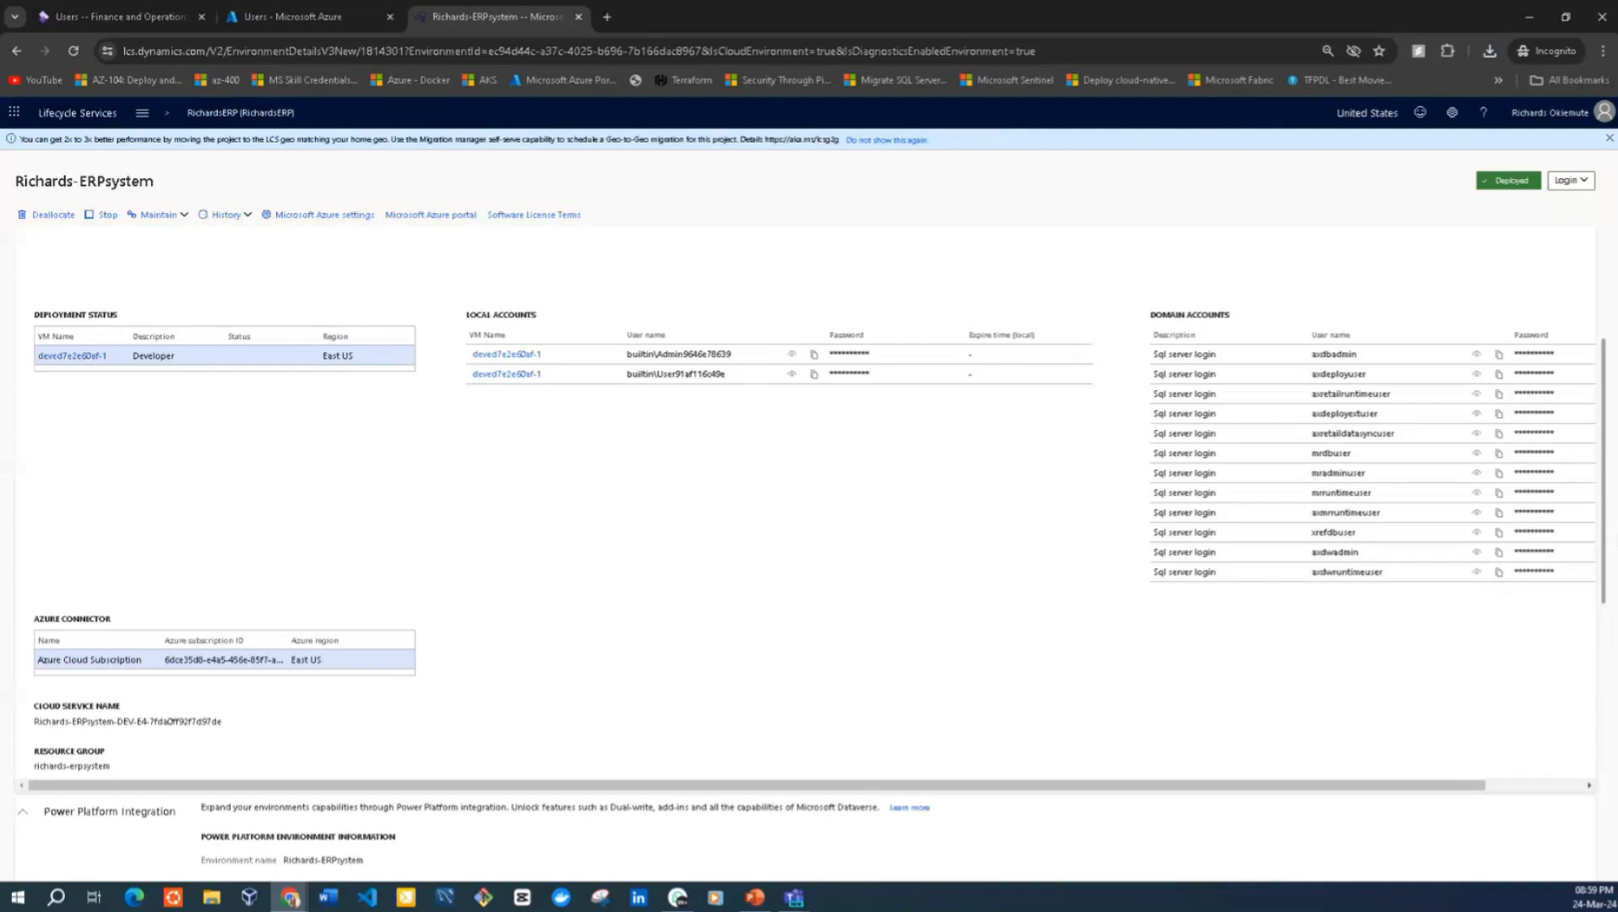
scroll(1574, 733, down, 5)
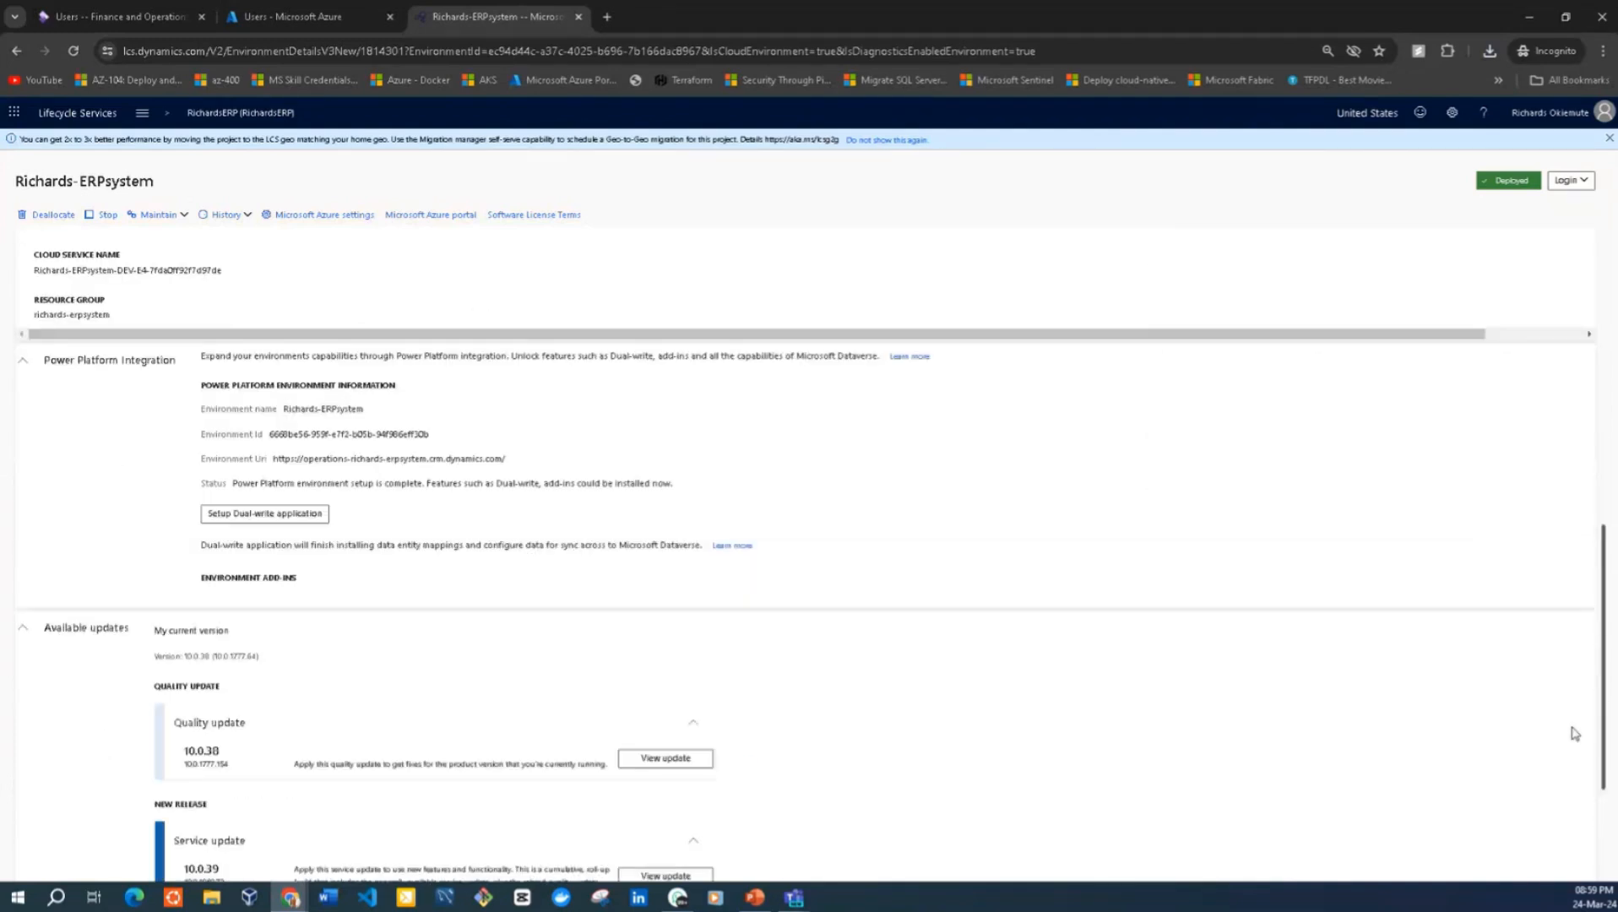
scroll(1575, 733, down, 2)
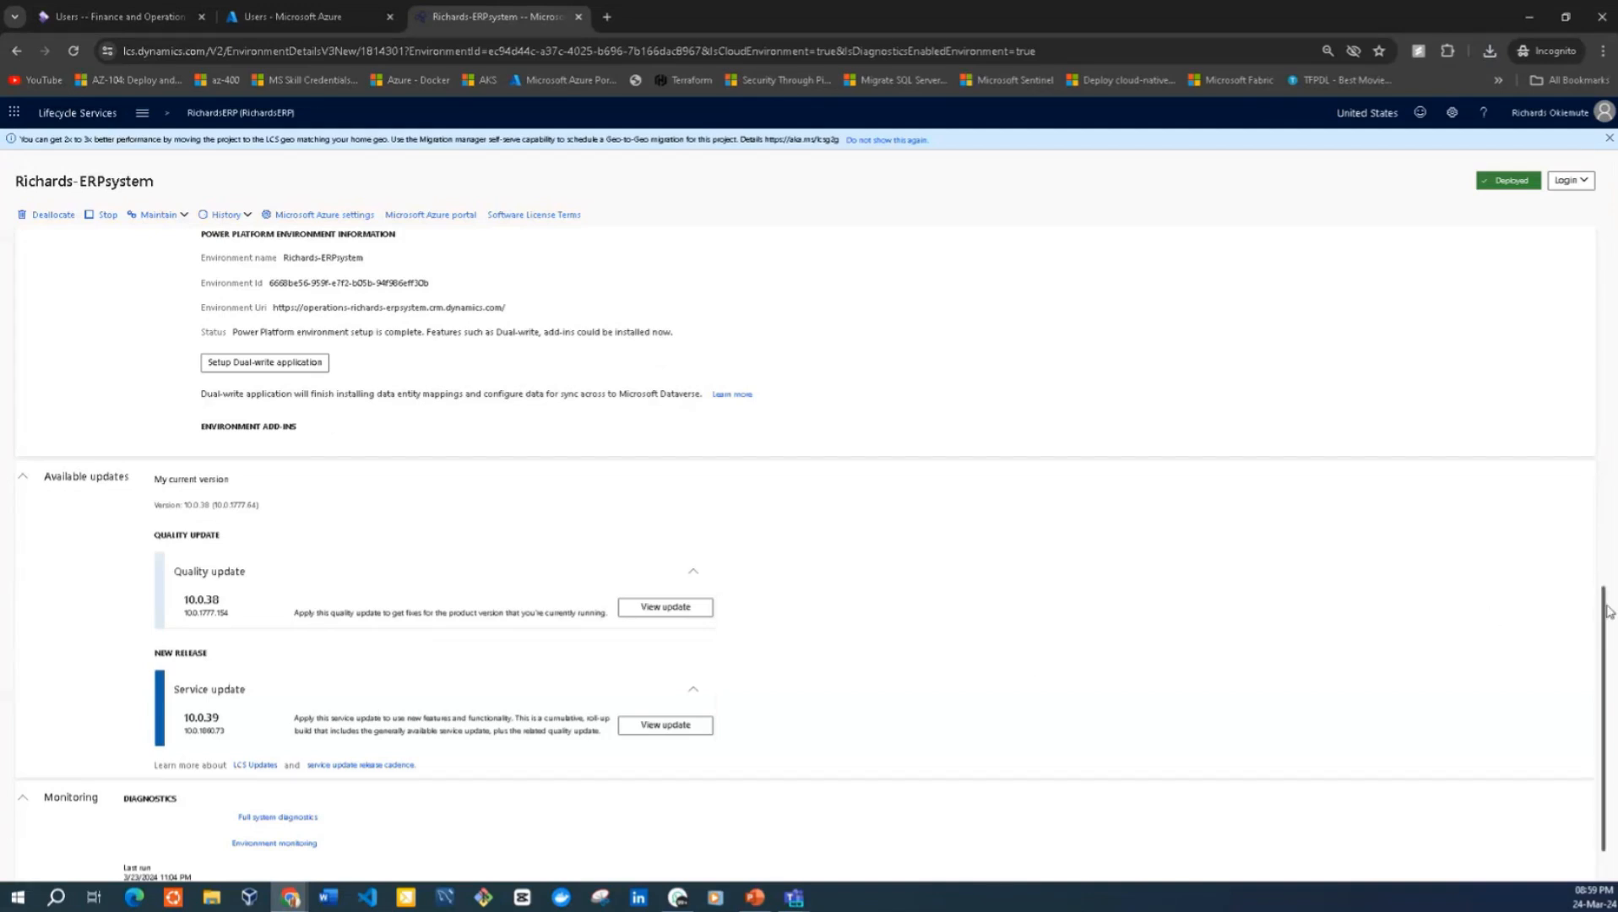
scroll(1604, 625, down, 1)
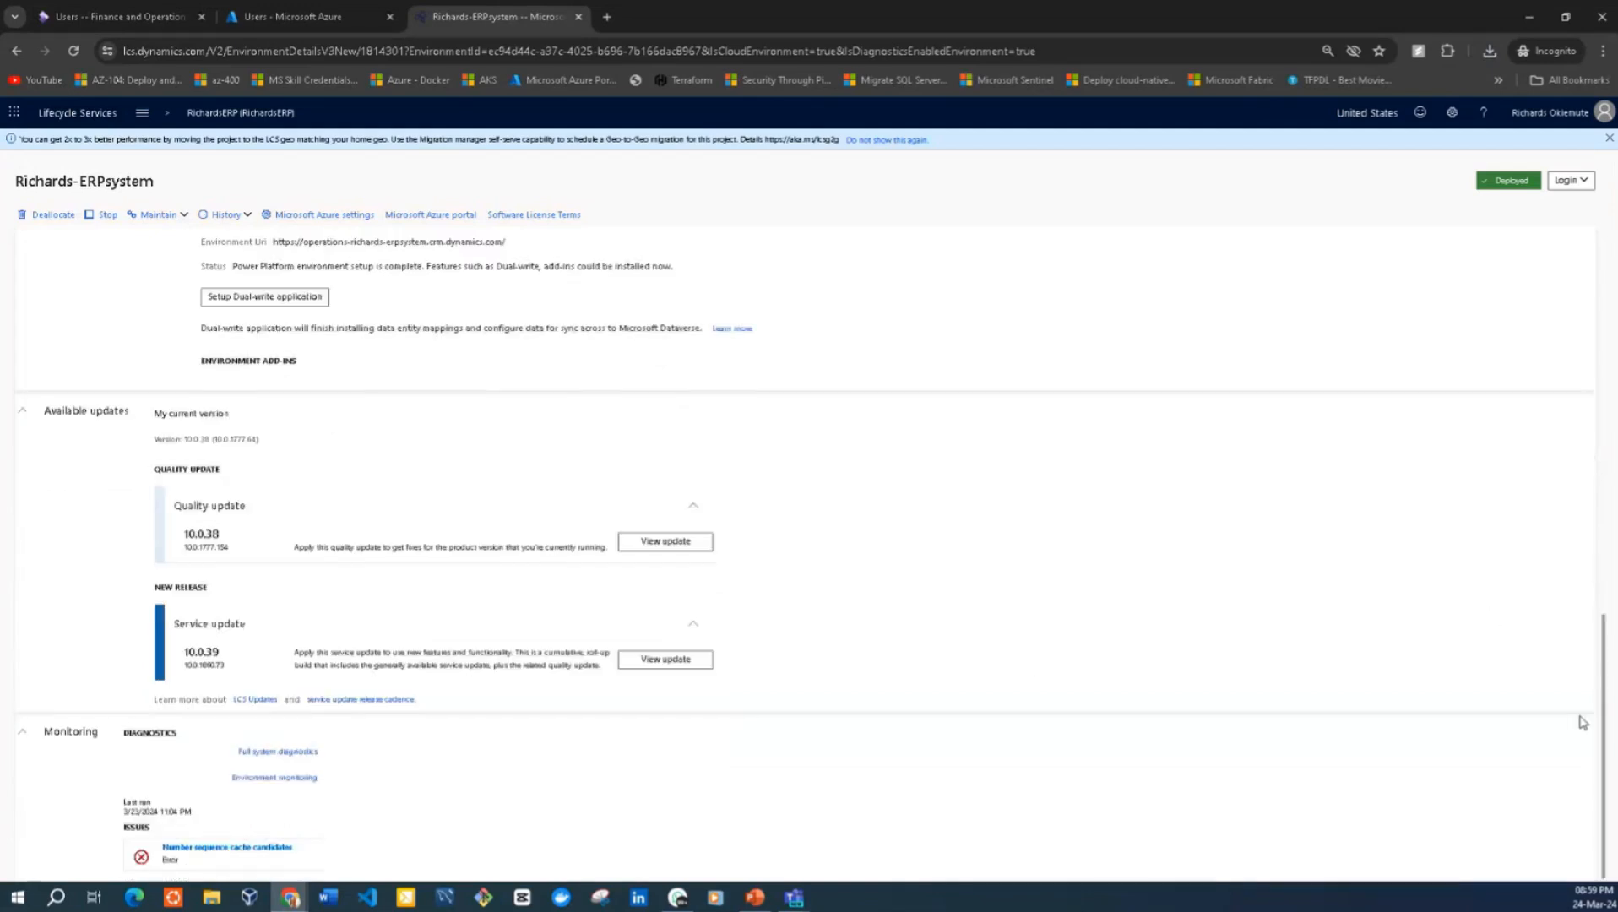
Open the environment monitoring page from the diagnostics of Richards-ERPsystem
click(268, 778)
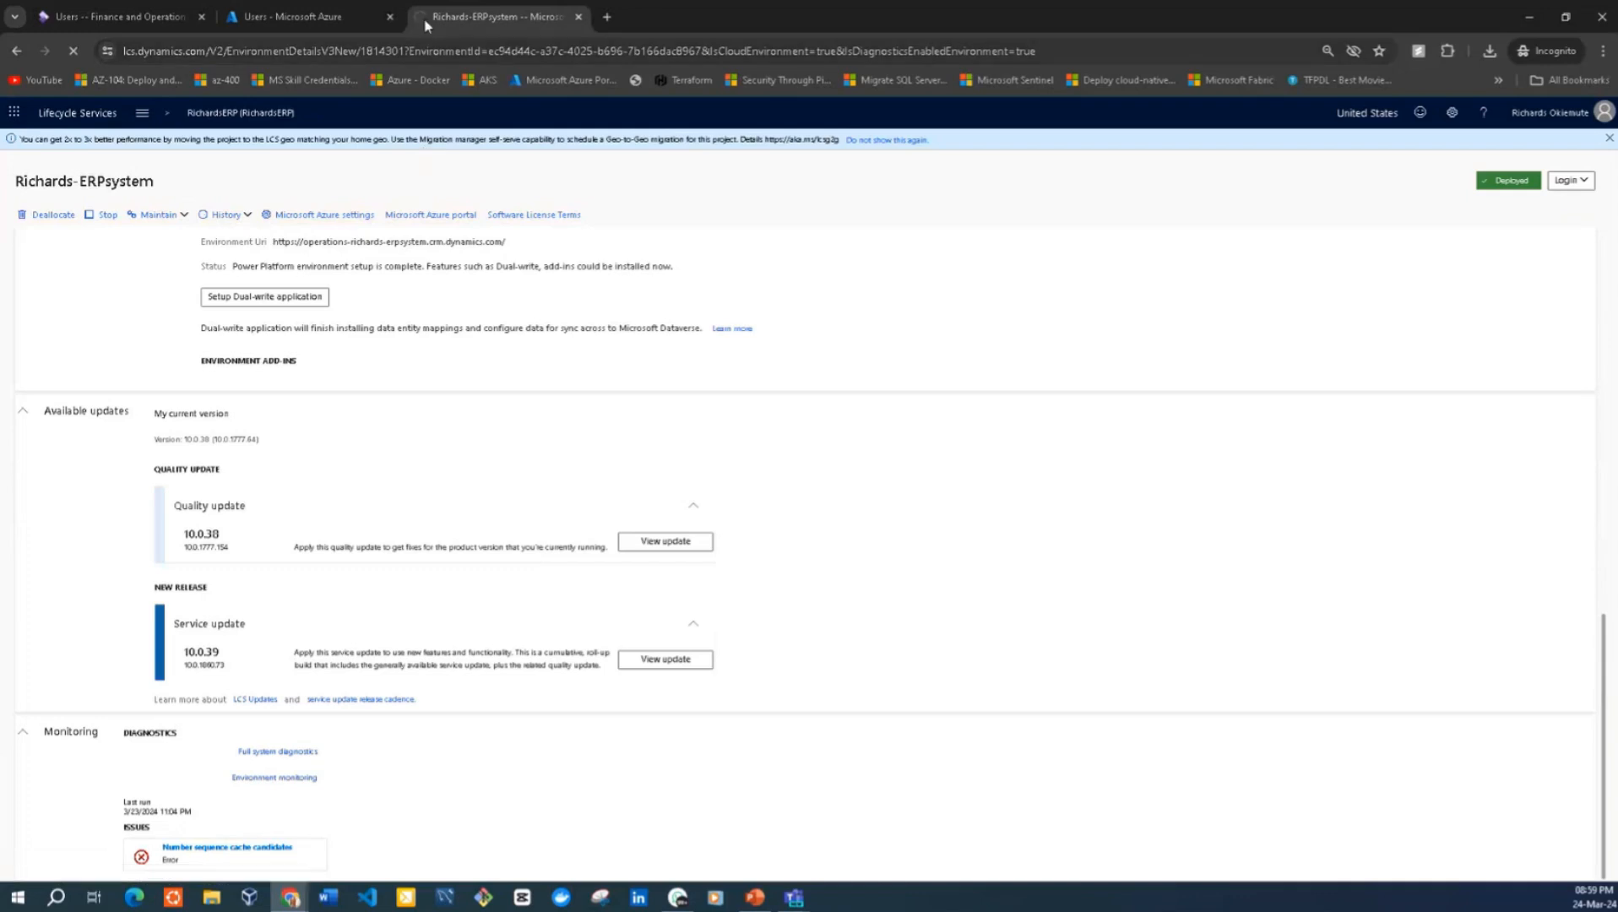
click(85, 52)
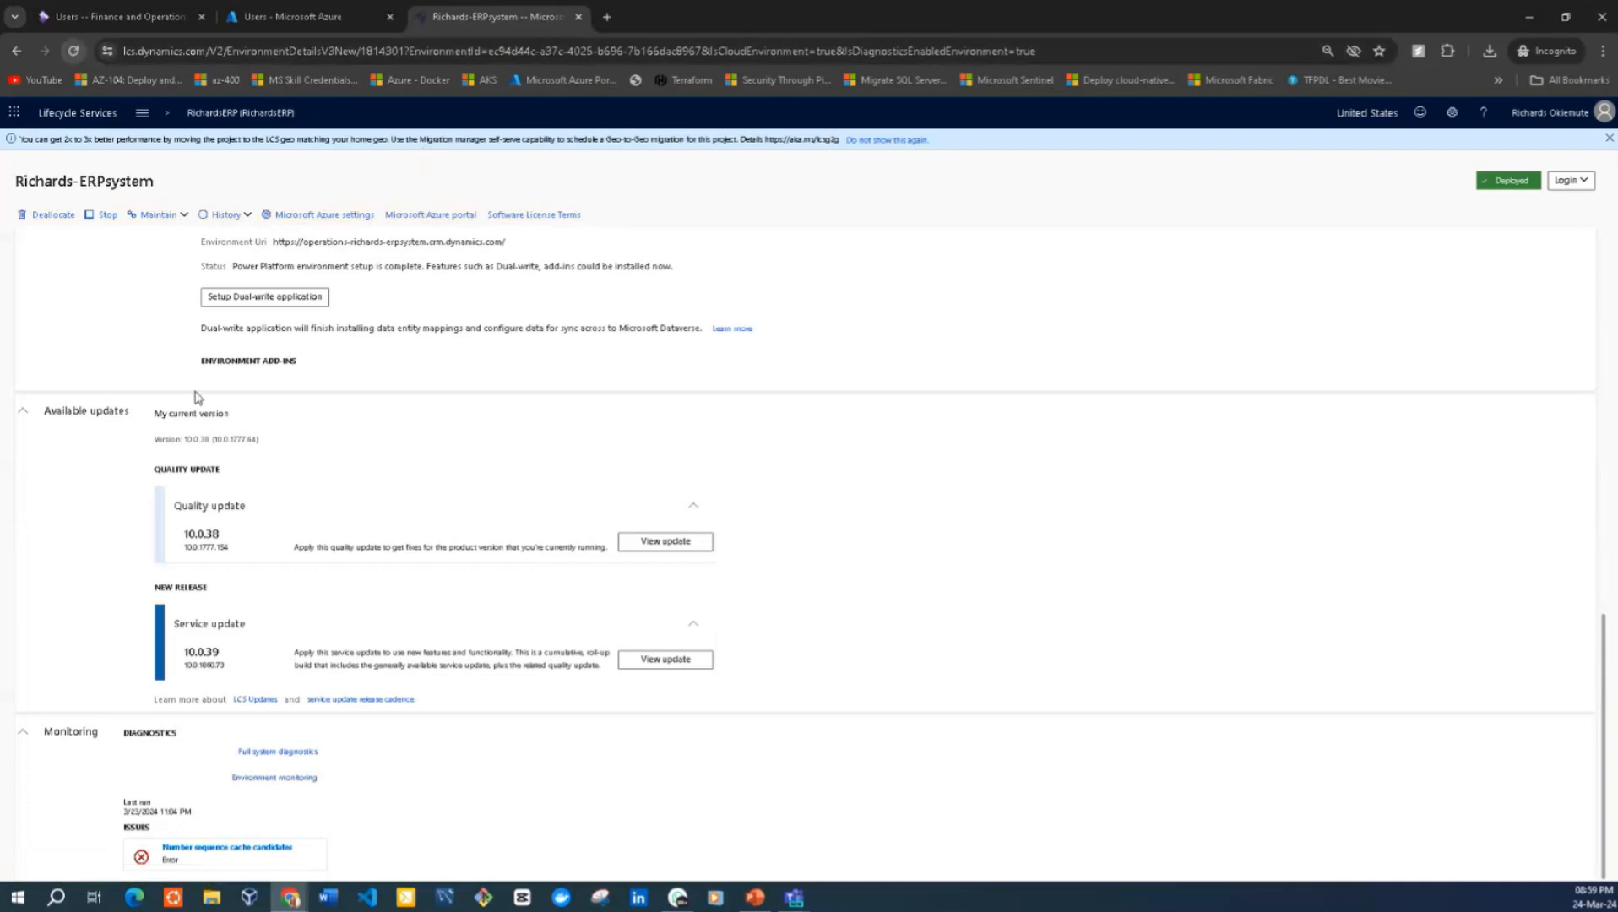
click(246, 787)
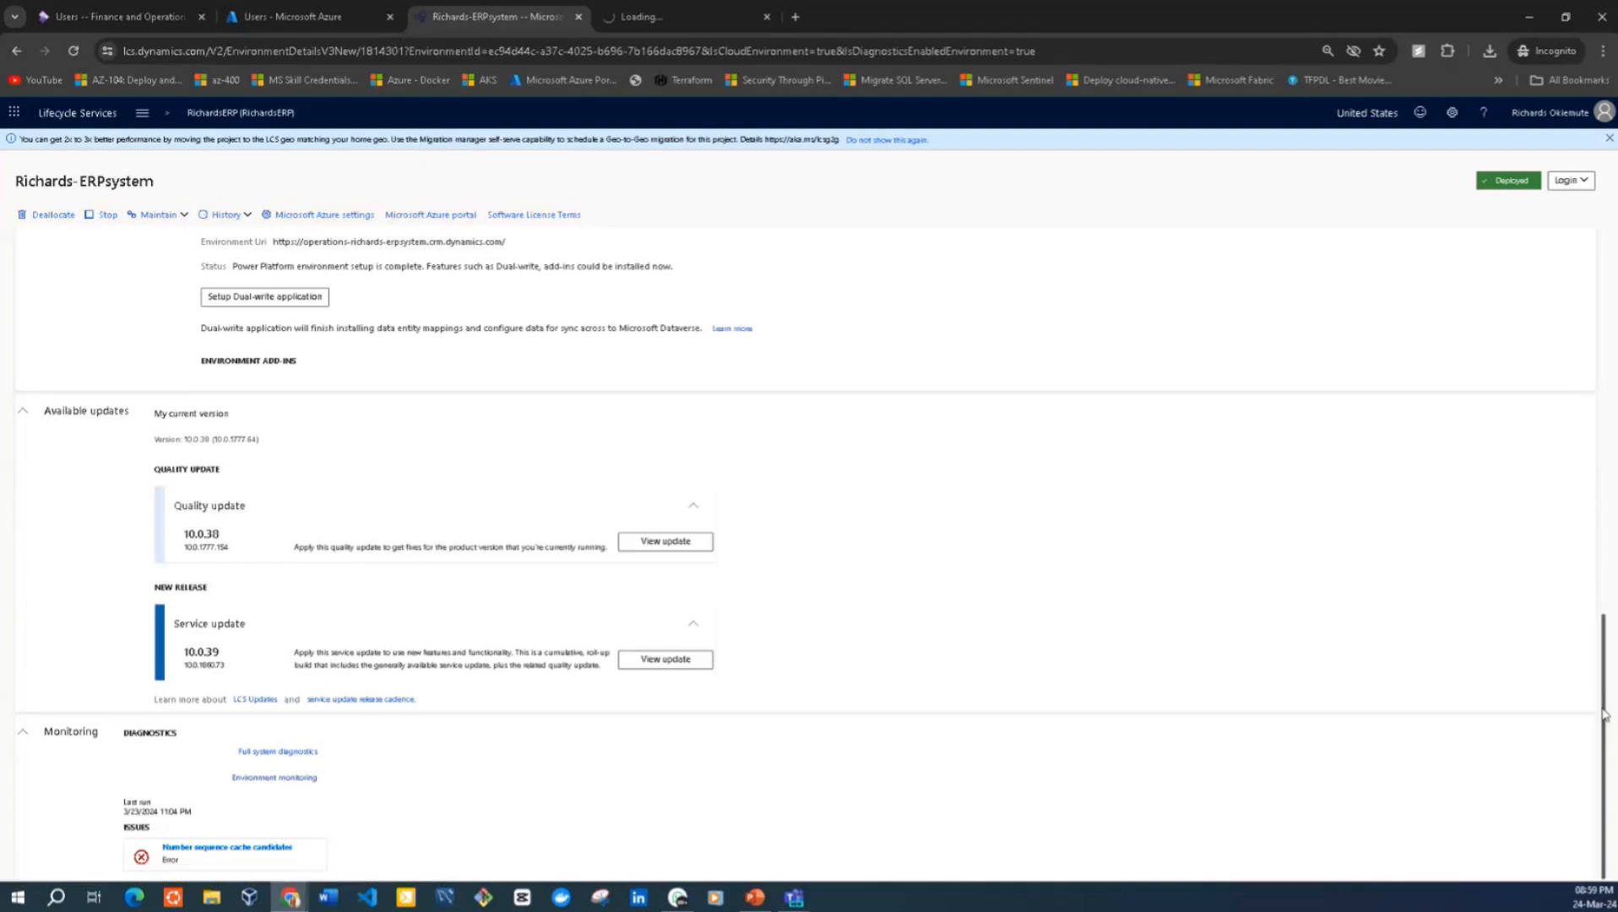
Open the downloaded DevVM-RDP.rdp connection file from the recent downloads
scroll(1604, 713, up, 10)
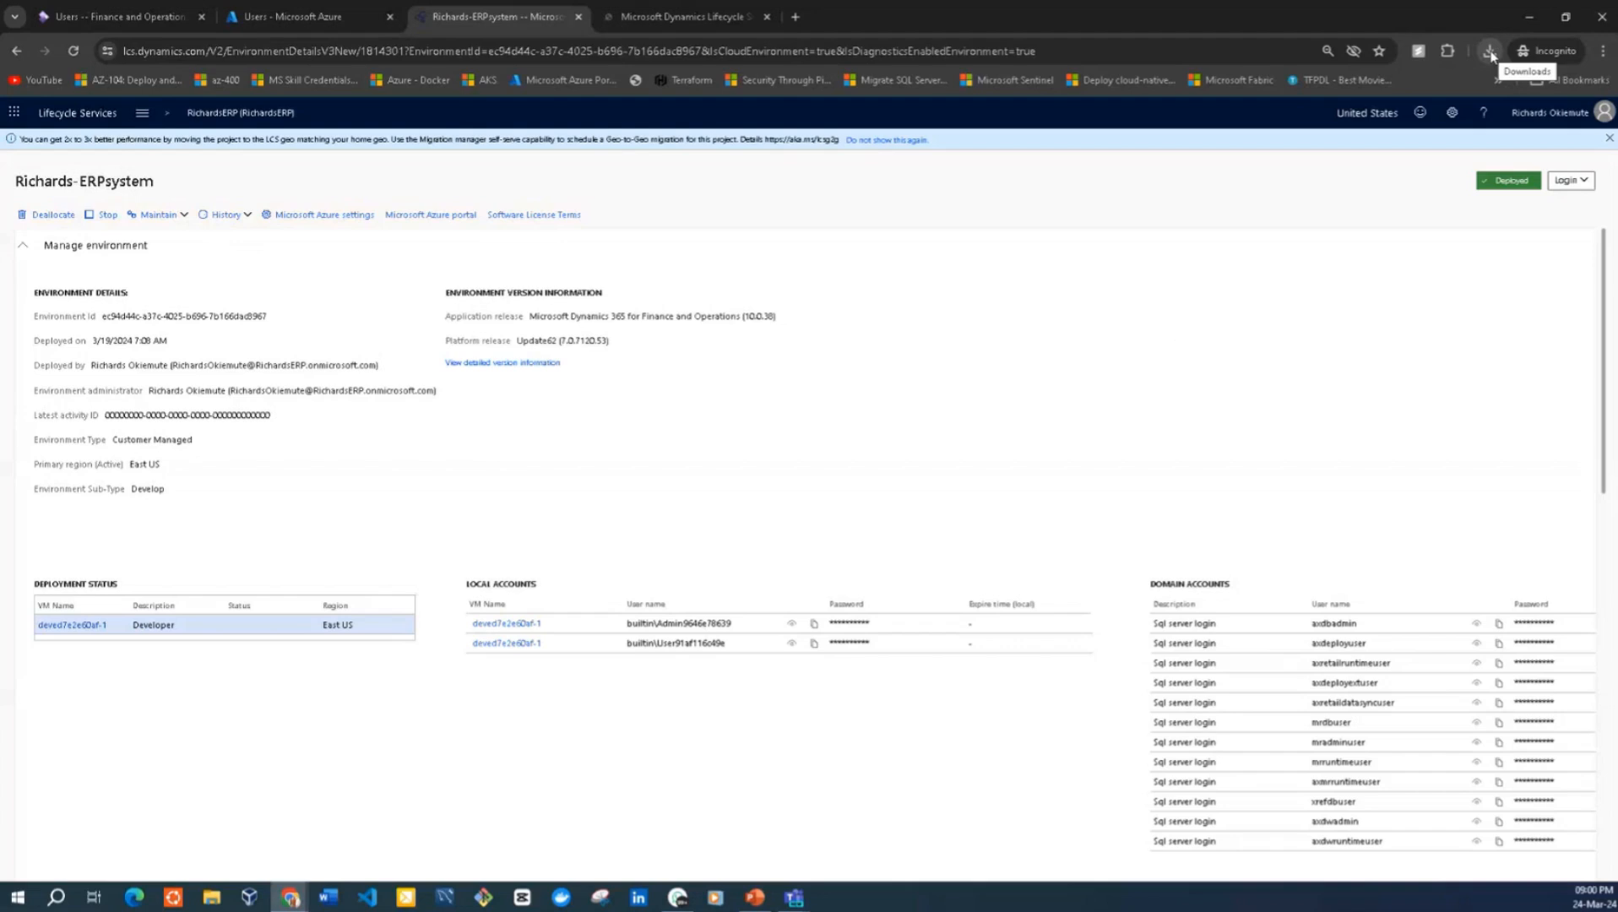
click(1489, 52)
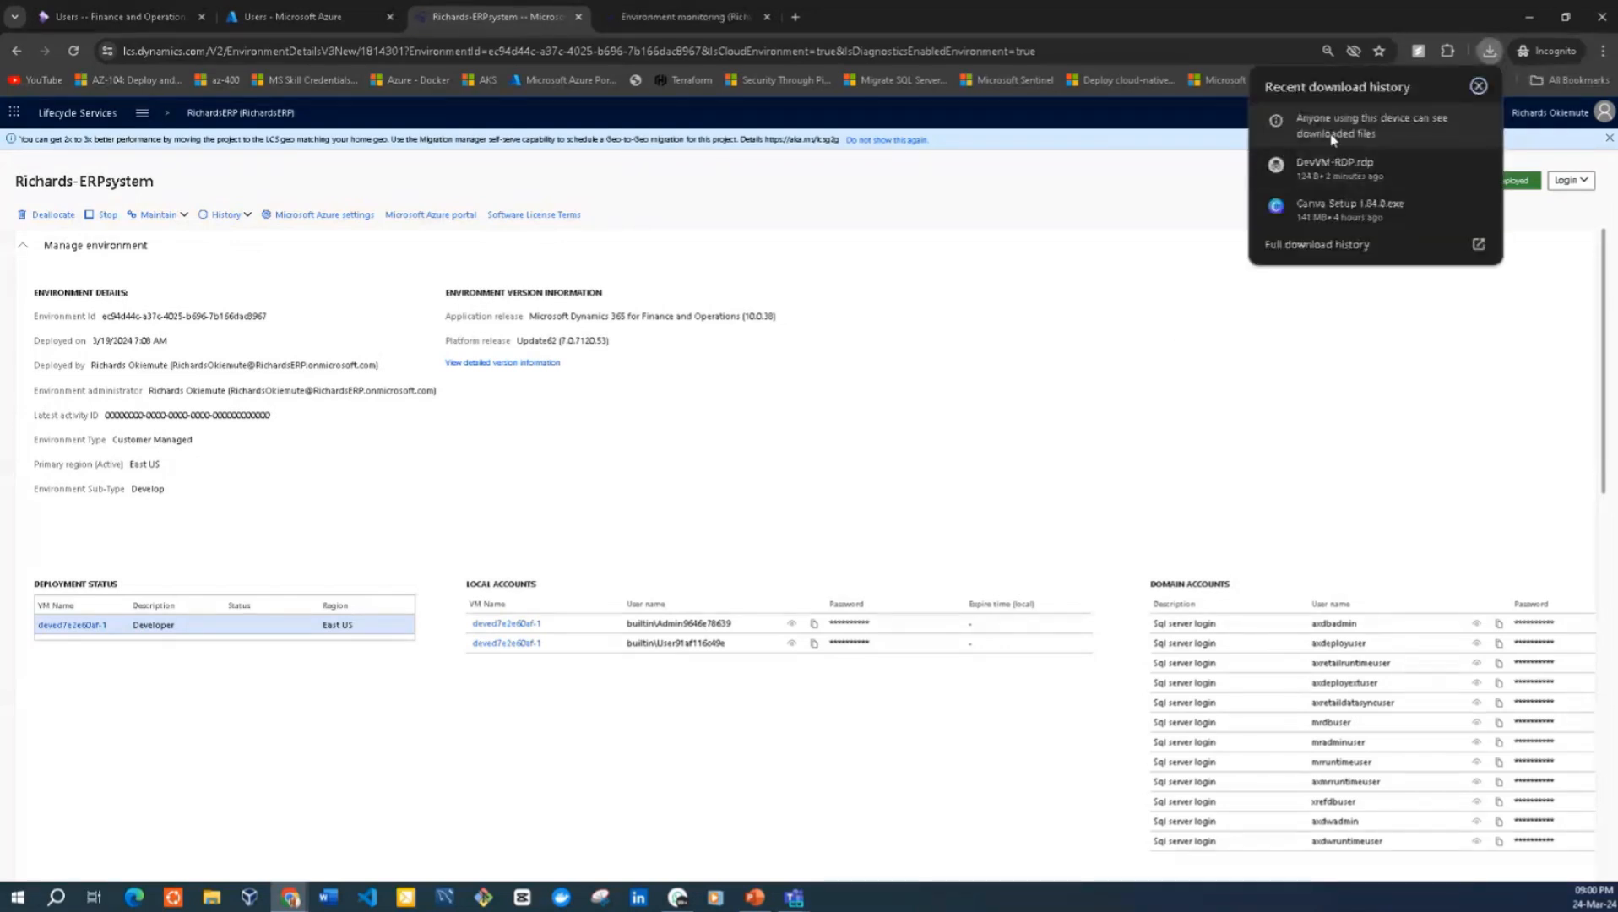
mouse_move(1323, 179)
View the environment monitoring page and recheck the Monitoring section on the Richards-ERPsystem details page
click(635, 26)
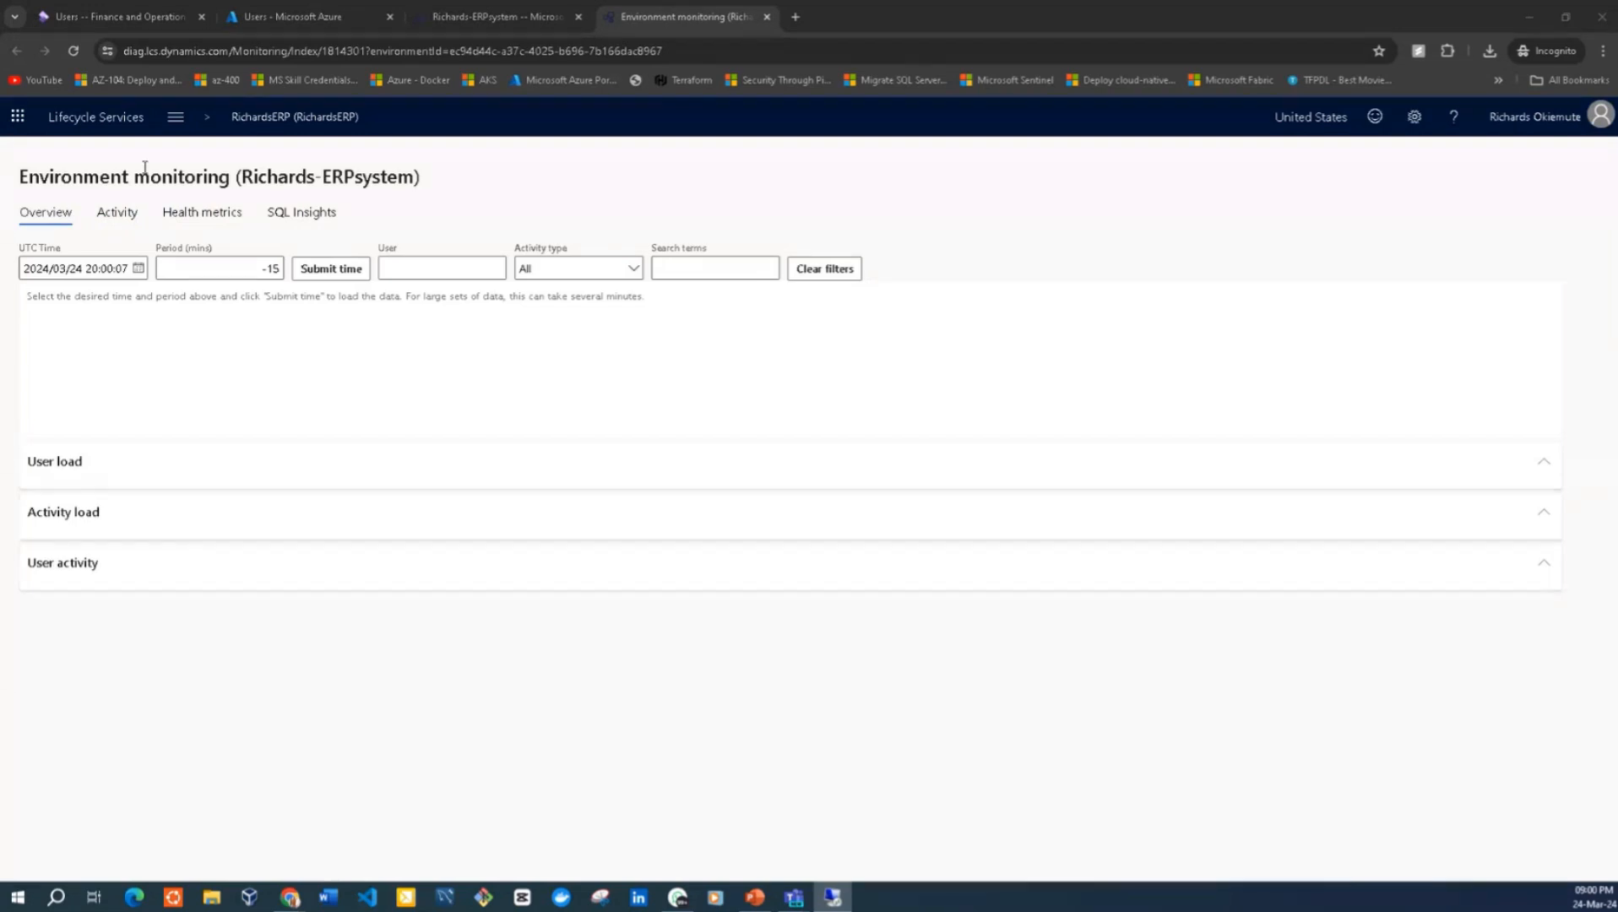
click(519, 10)
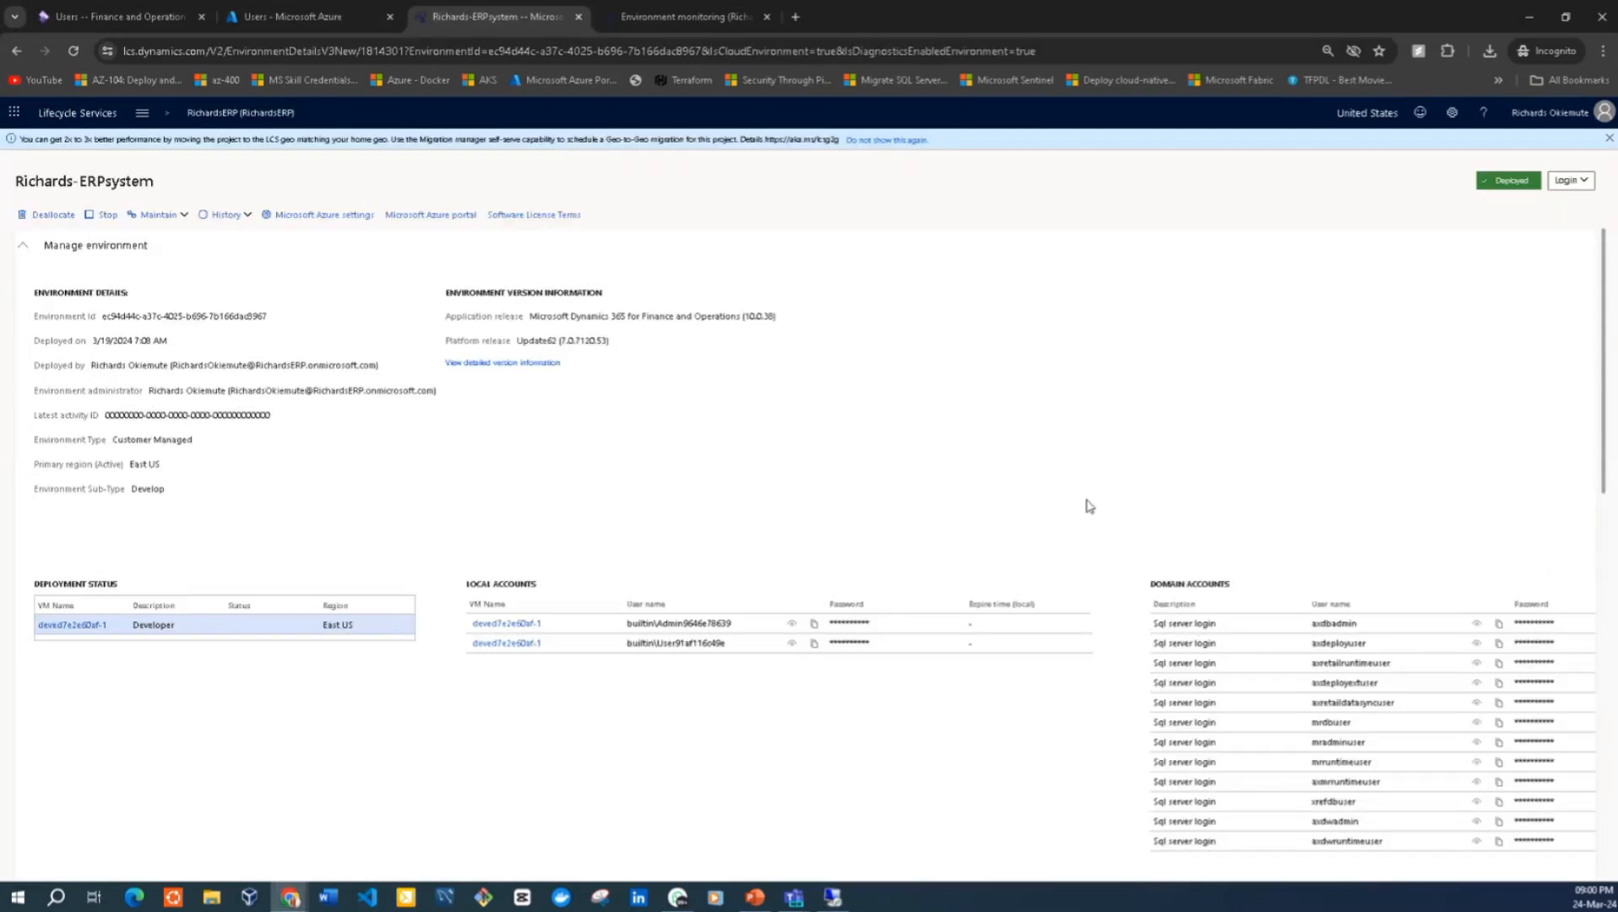
drag(1603, 441, 1603, 832)
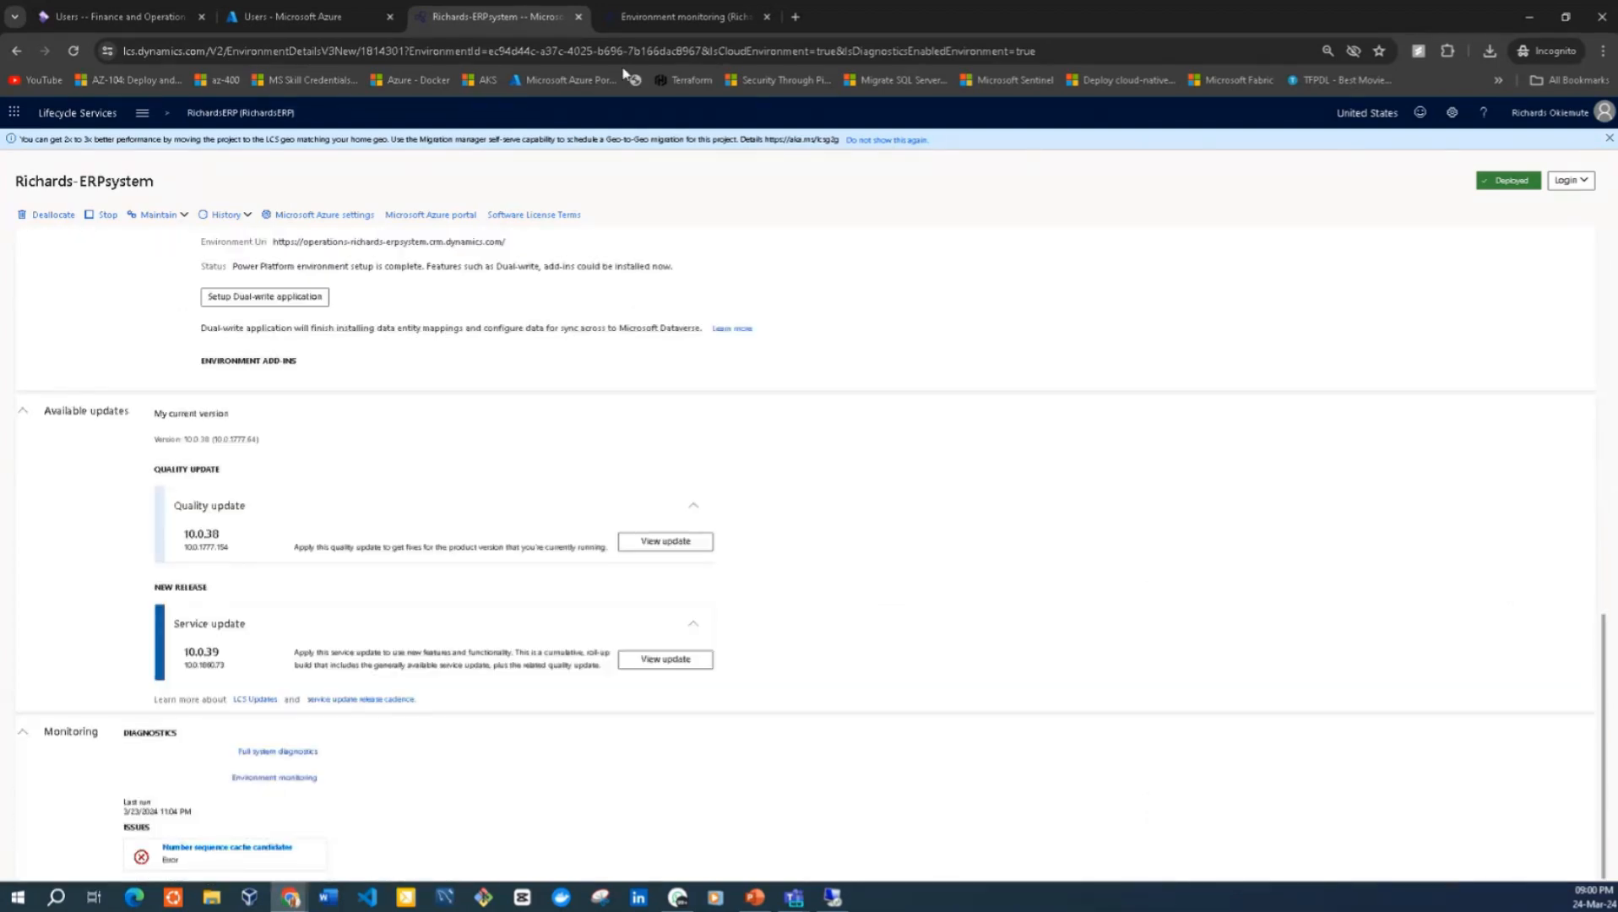
Return to environment monitoring and try to toggle the Activity load section and open SQL Insights
click(685, 17)
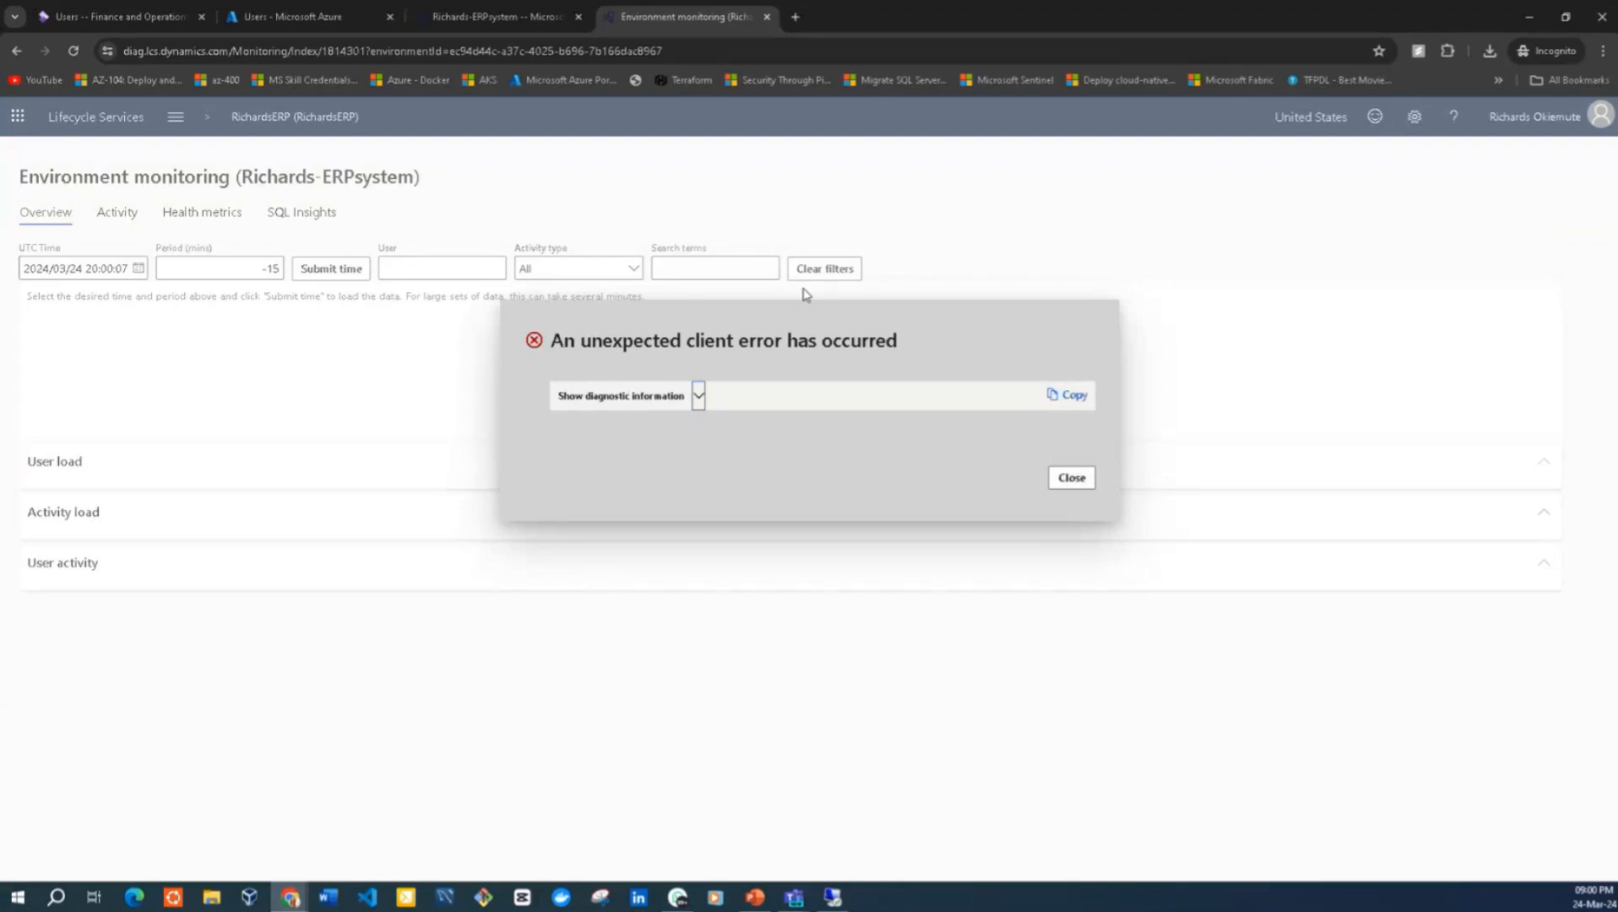
click(1071, 481)
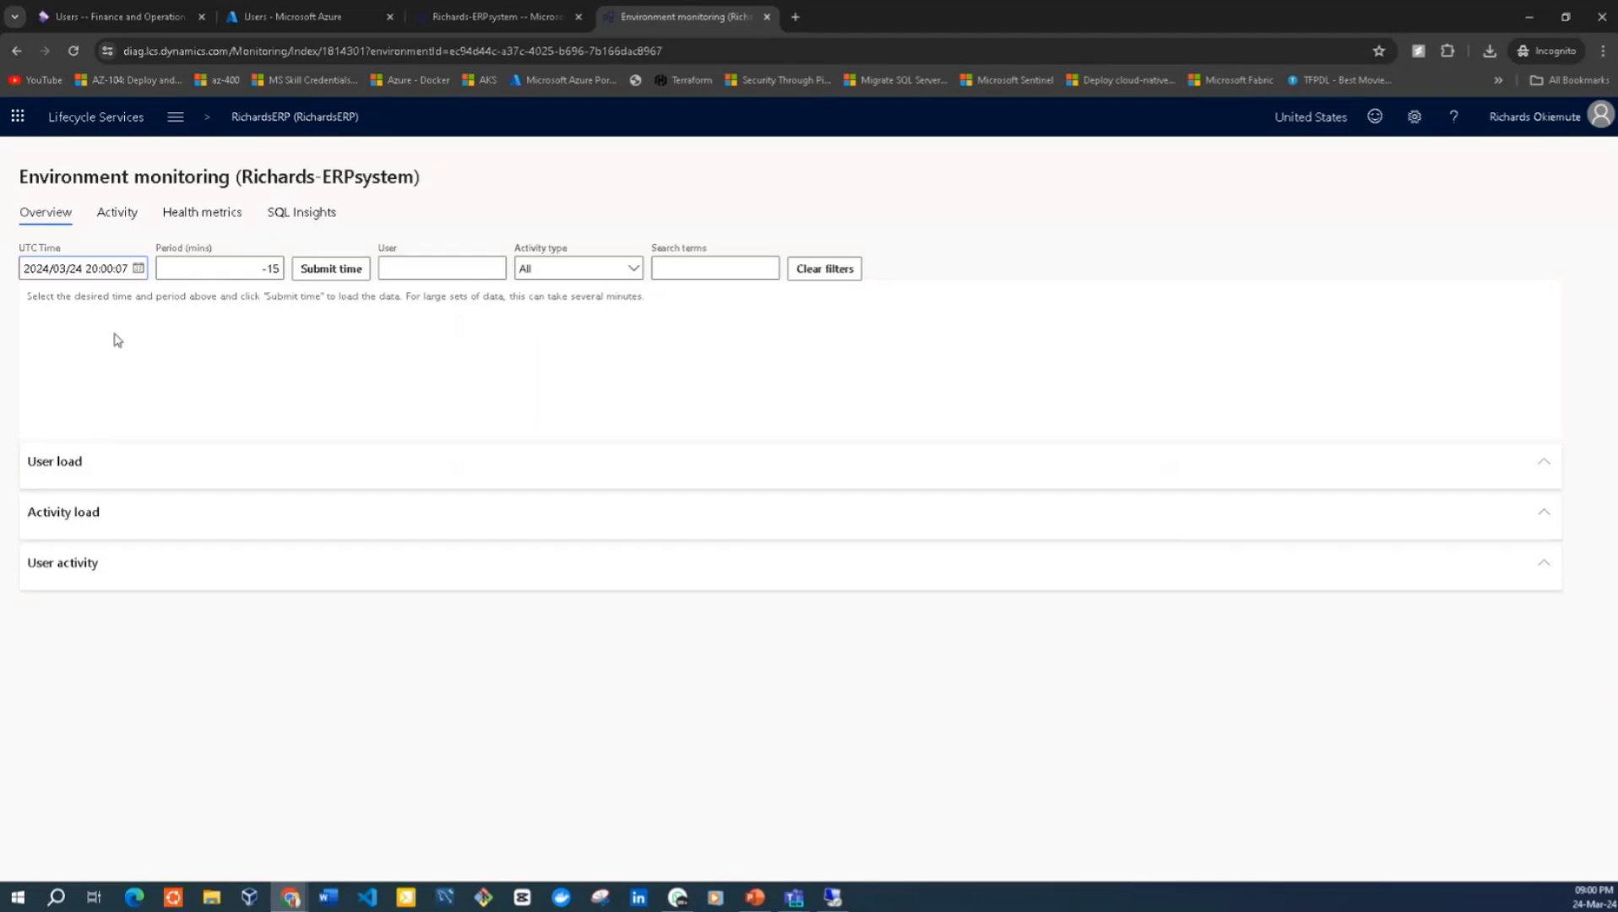
click(1535, 519)
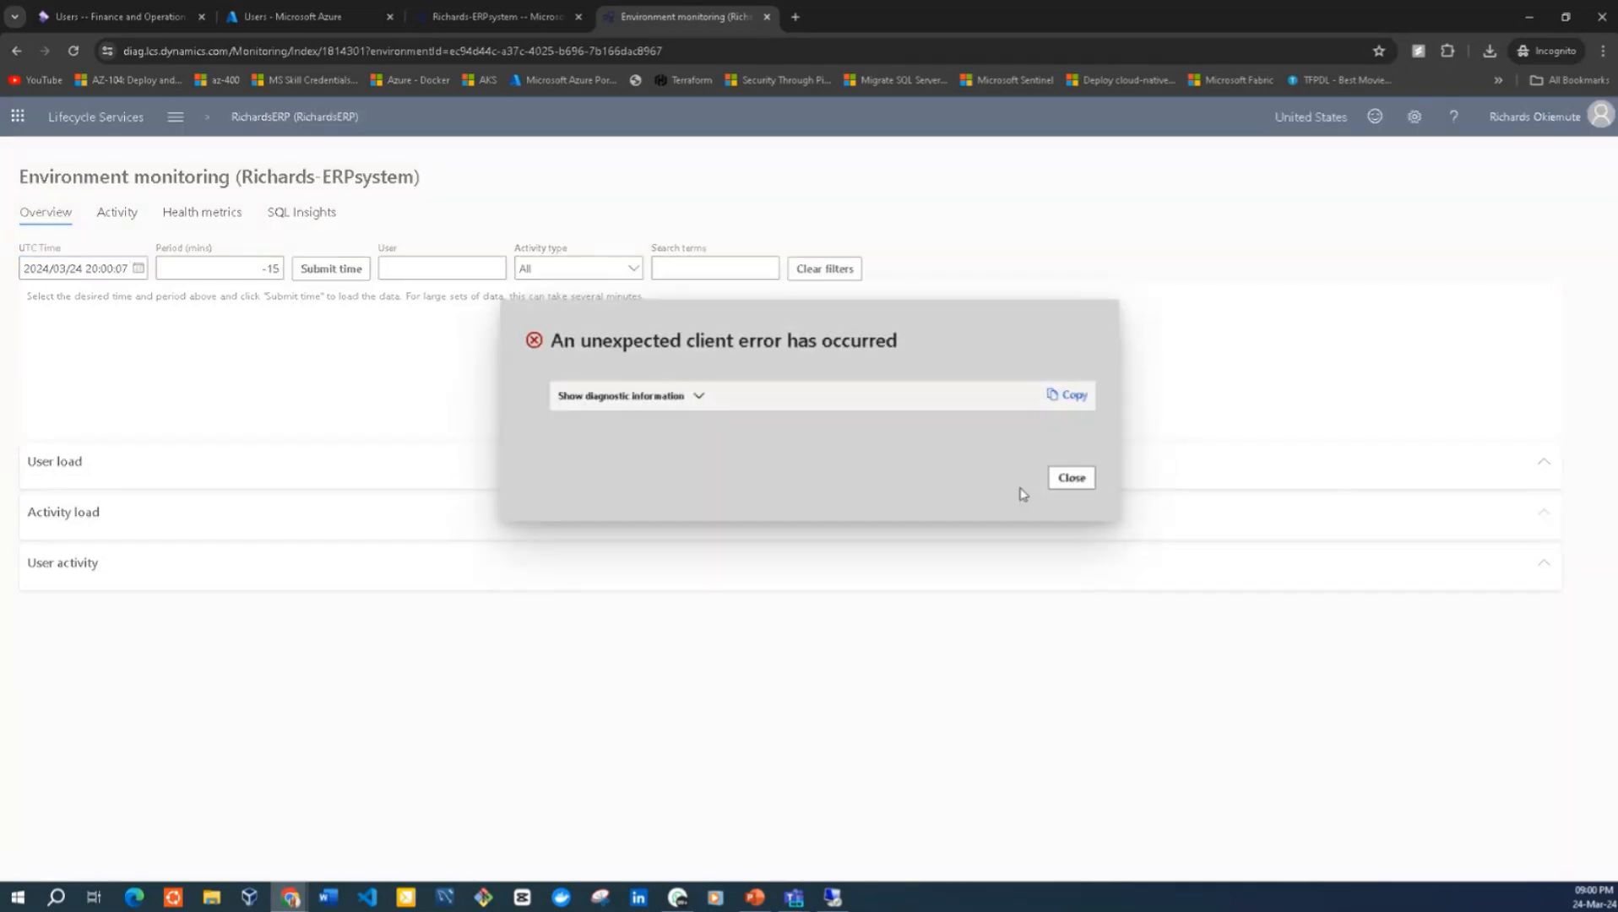
click(1068, 477)
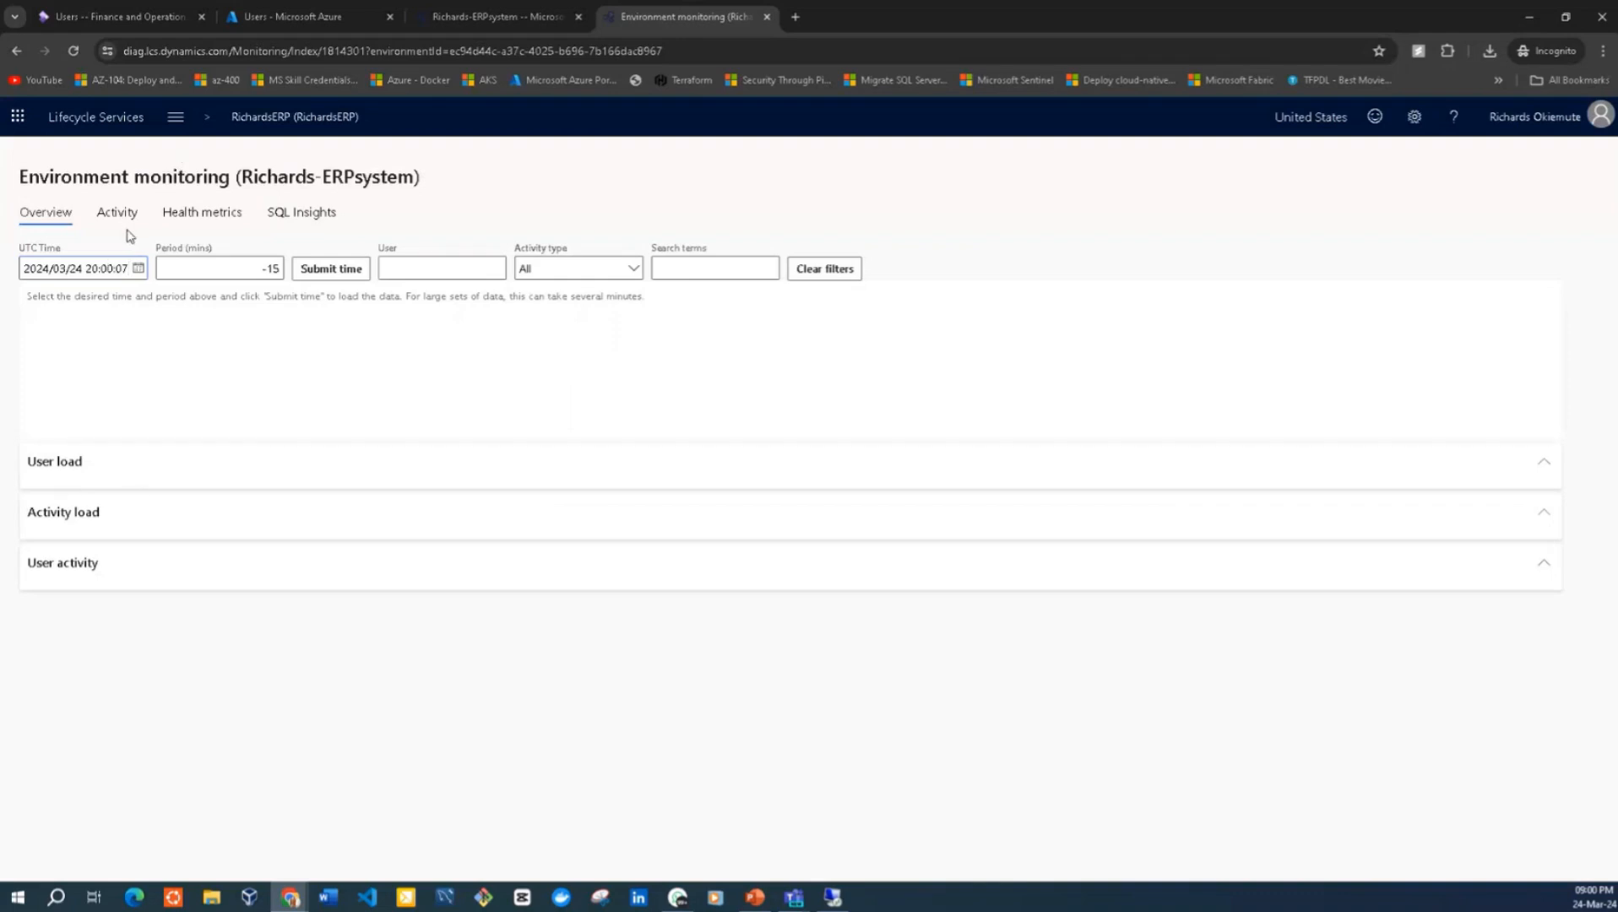
click(292, 214)
click(1069, 476)
Reload environment monitoring, toggle the User load section, and open the SQL Insights performance metrics
click(76, 52)
click(1546, 466)
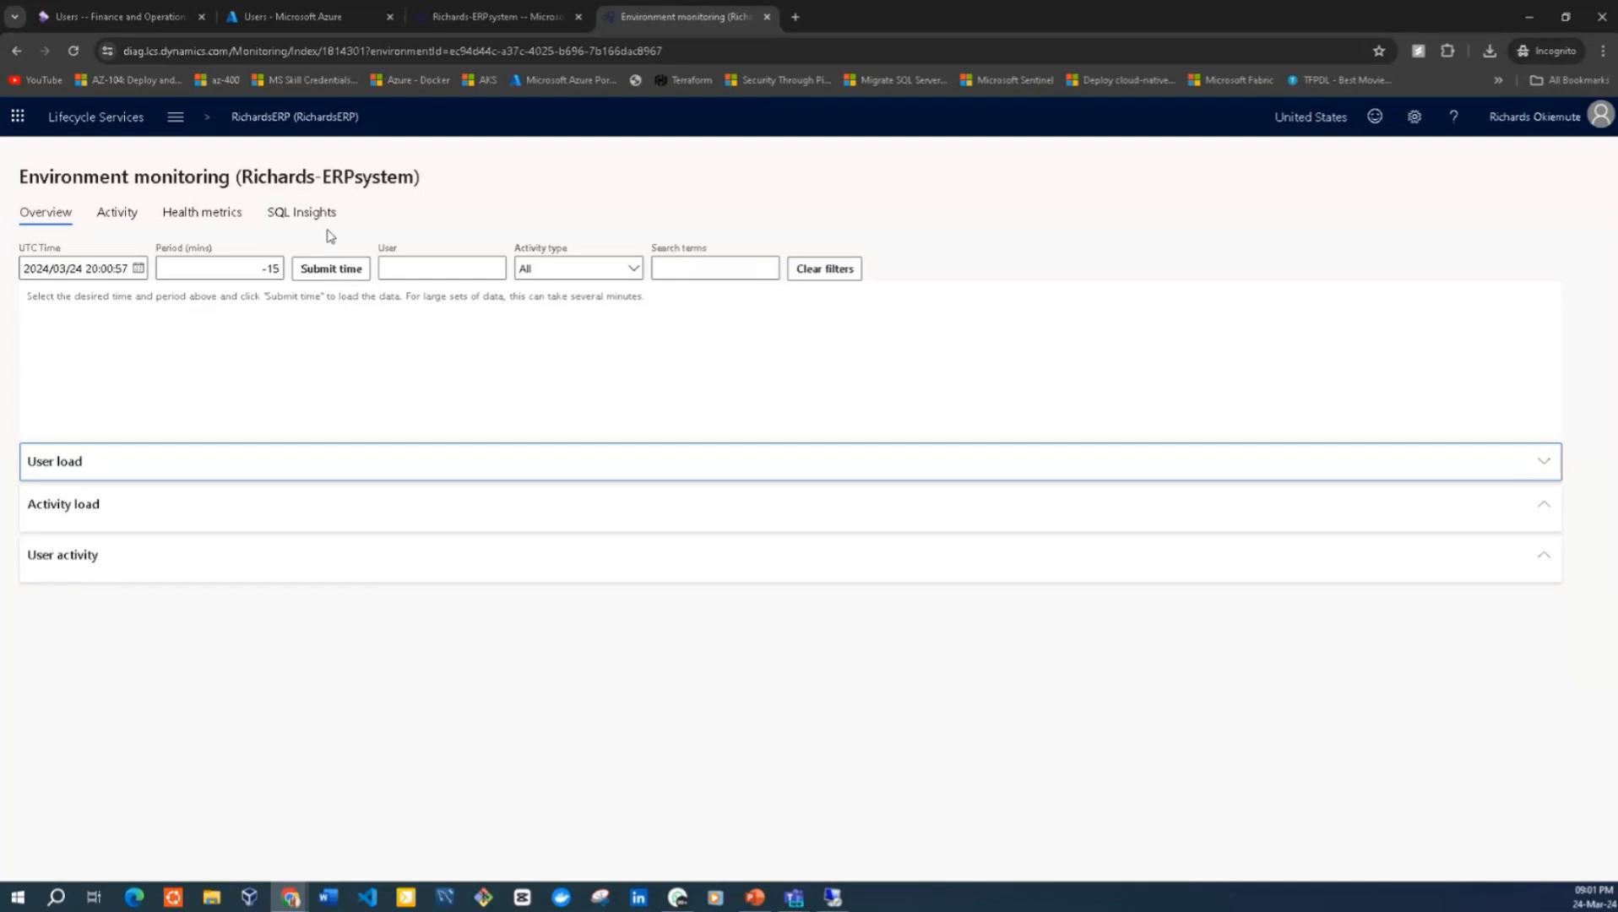
click(304, 216)
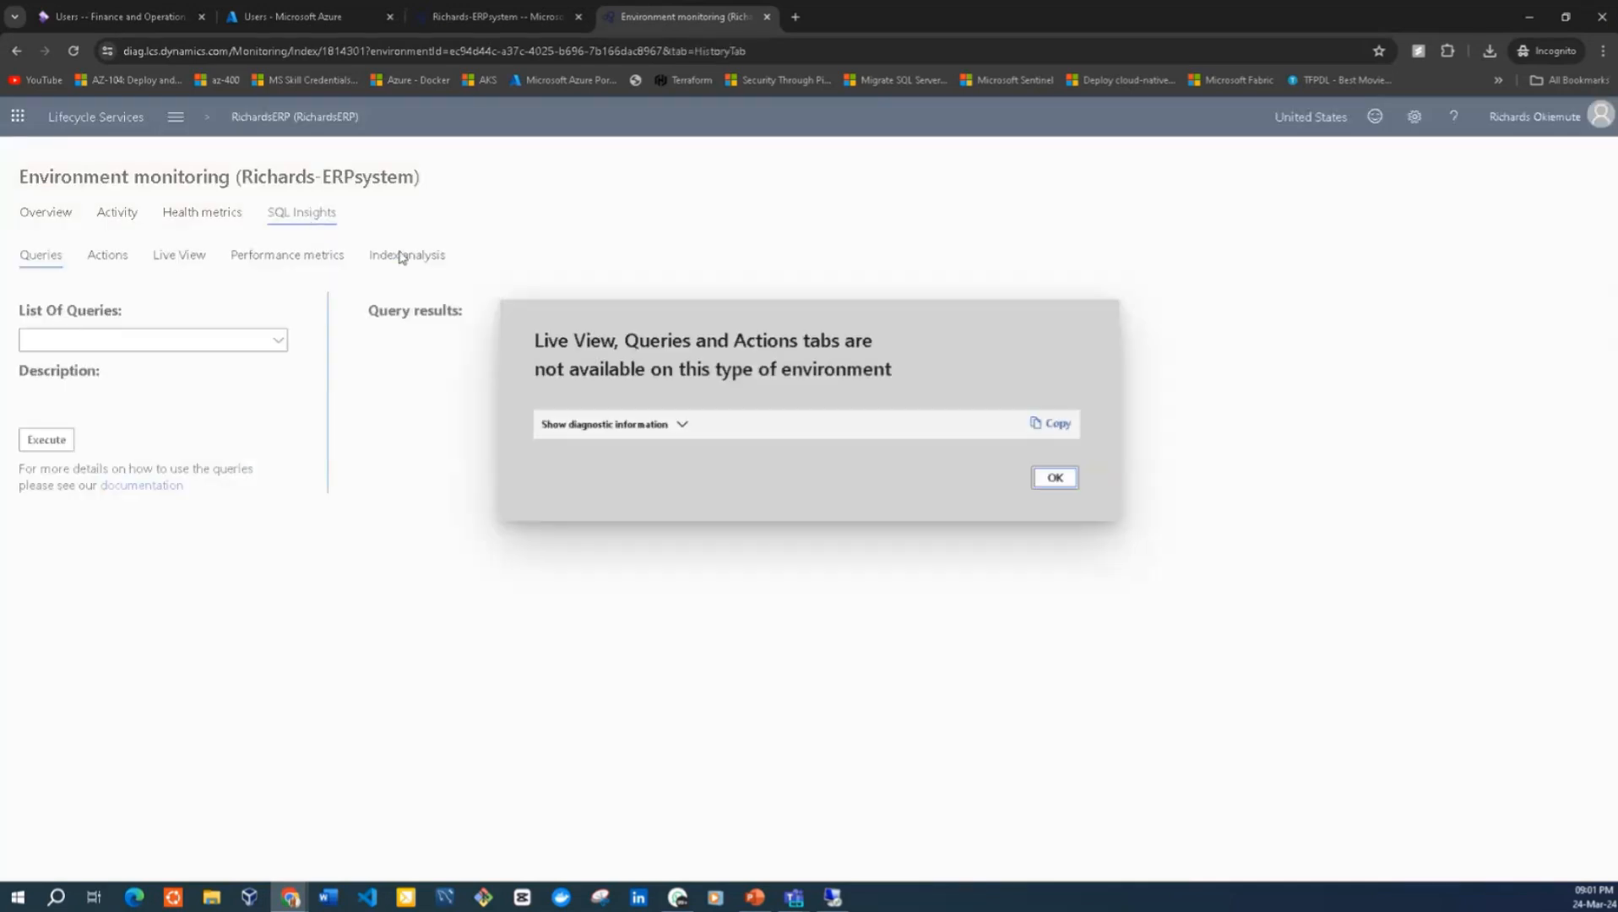
click(1042, 477)
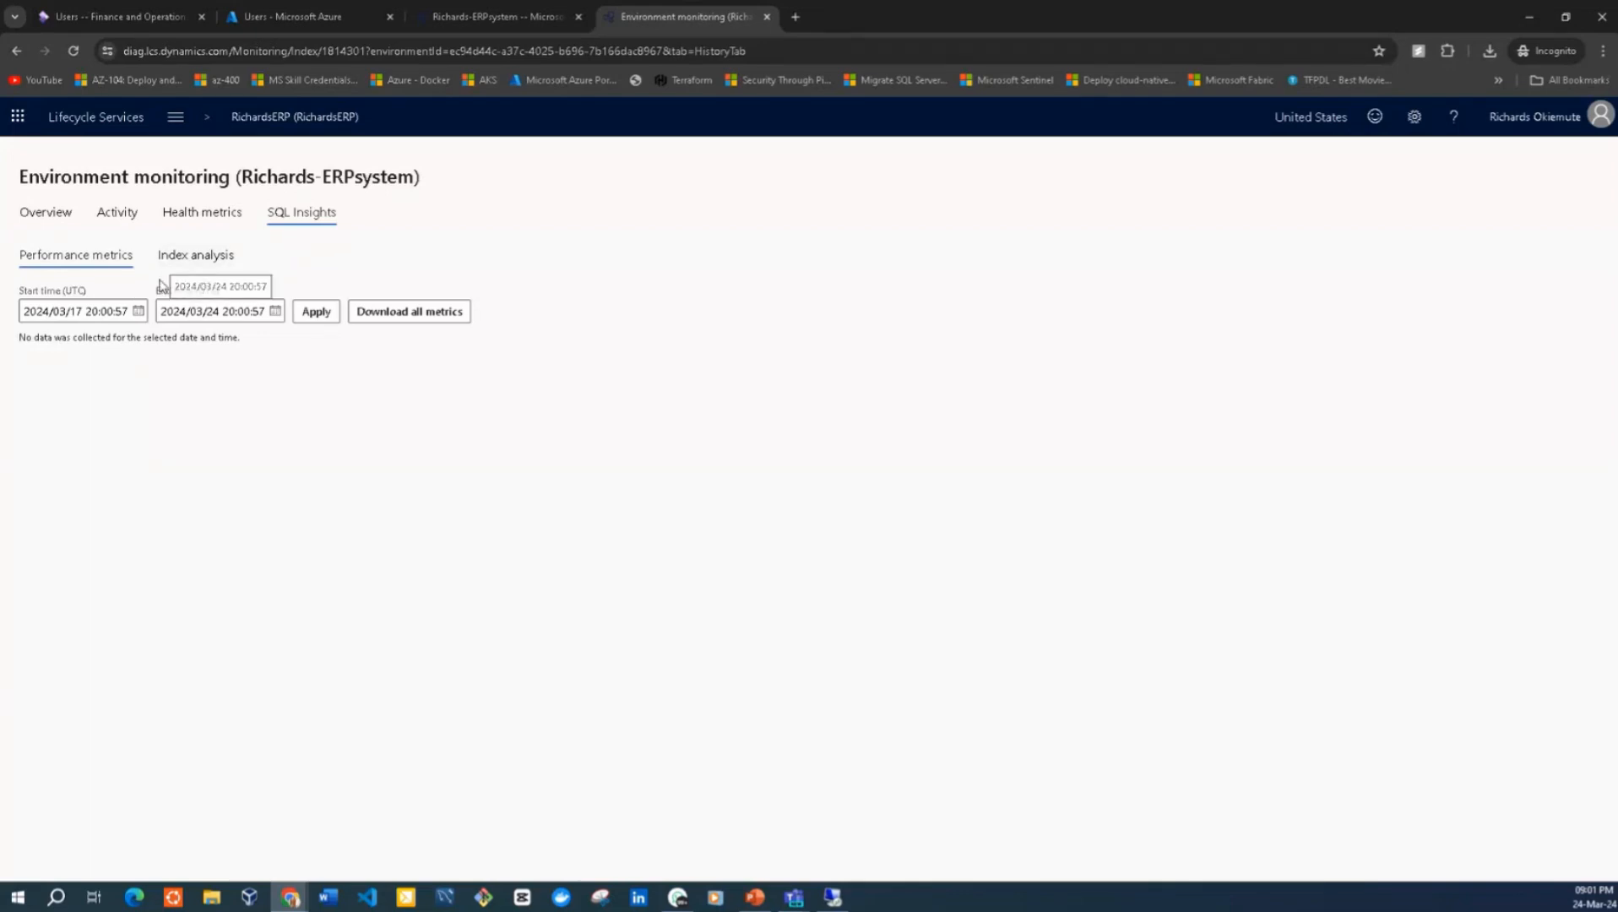
Check the index analysis in SQL Insights and the Health metrics of the Richards-ERPsystem environment
click(187, 266)
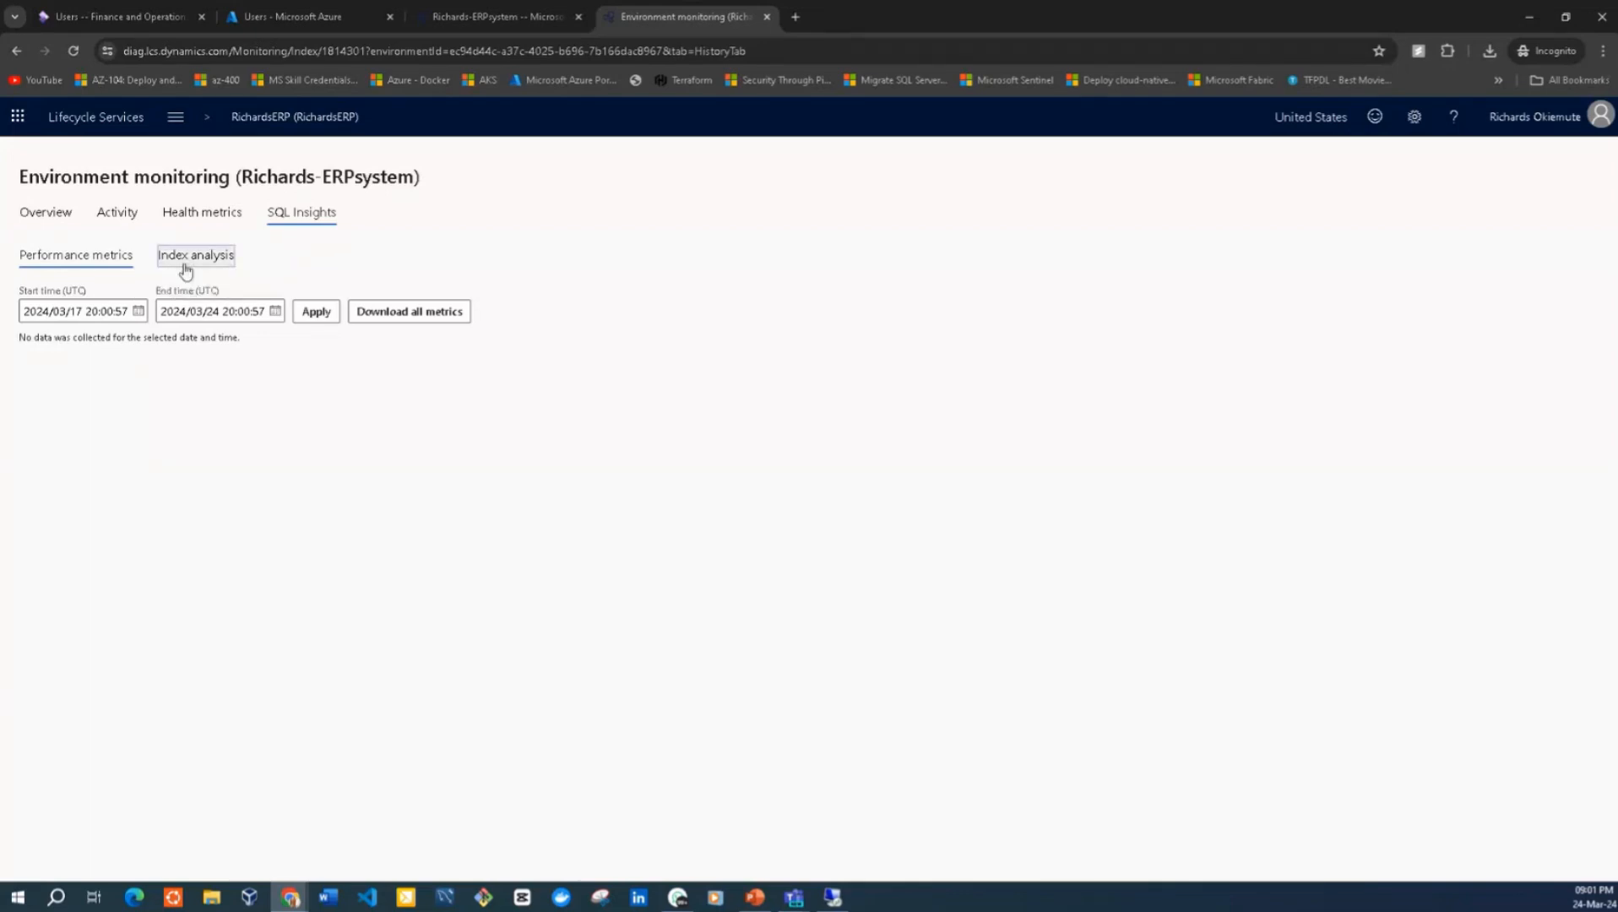
click(199, 219)
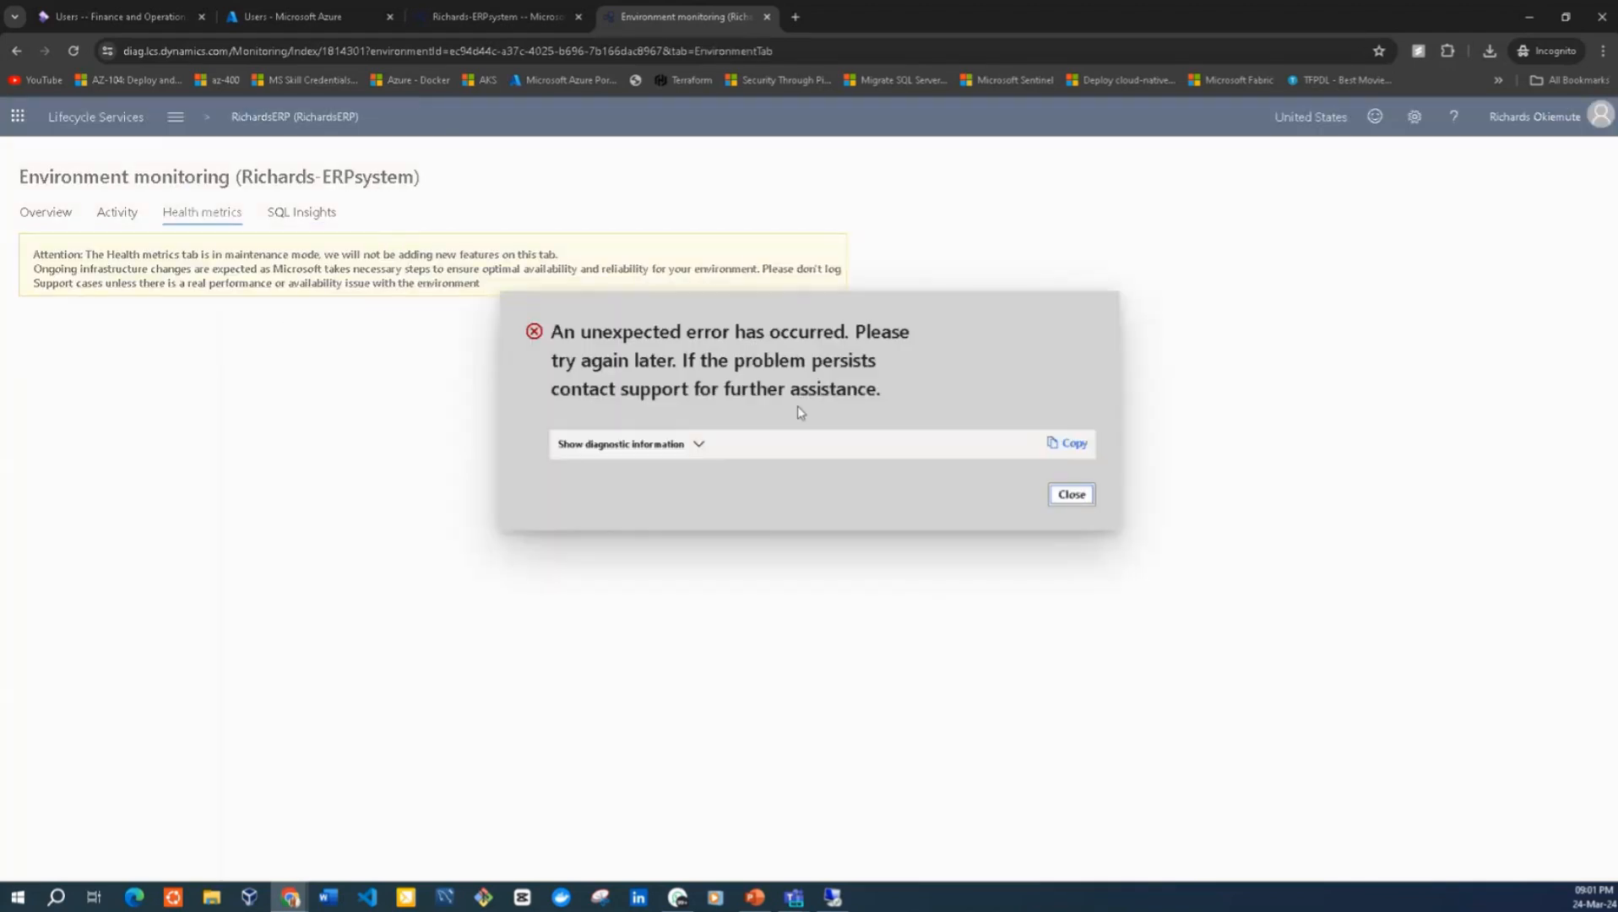
click(1071, 494)
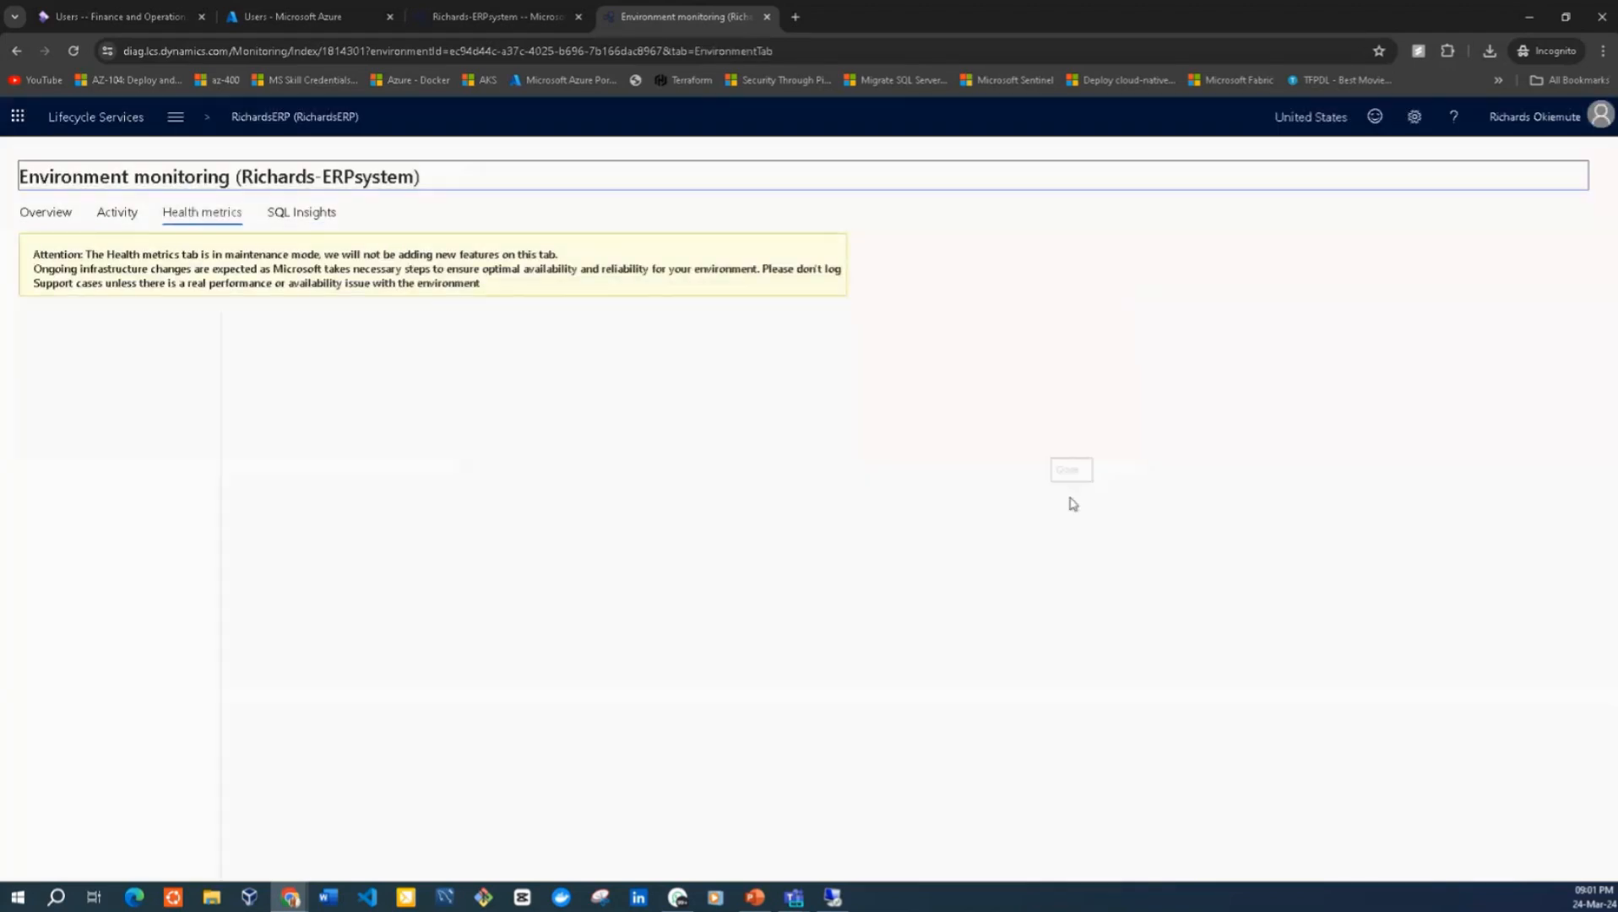
Examine the query names available for the raw logs under Activity, keeping All logs selected
click(114, 215)
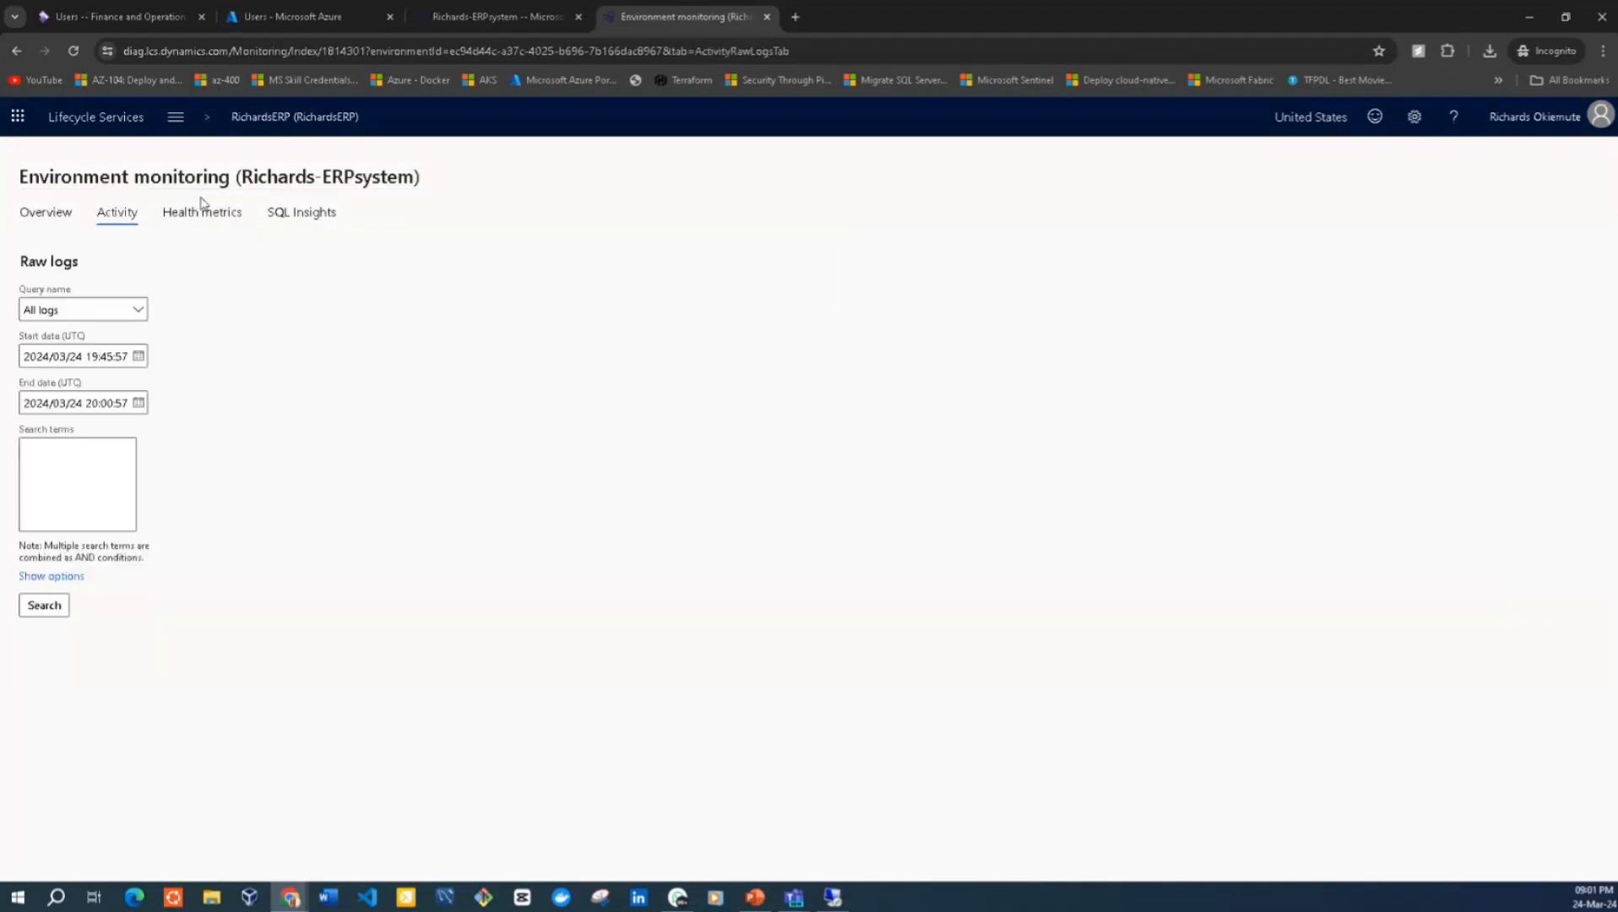
click(142, 313)
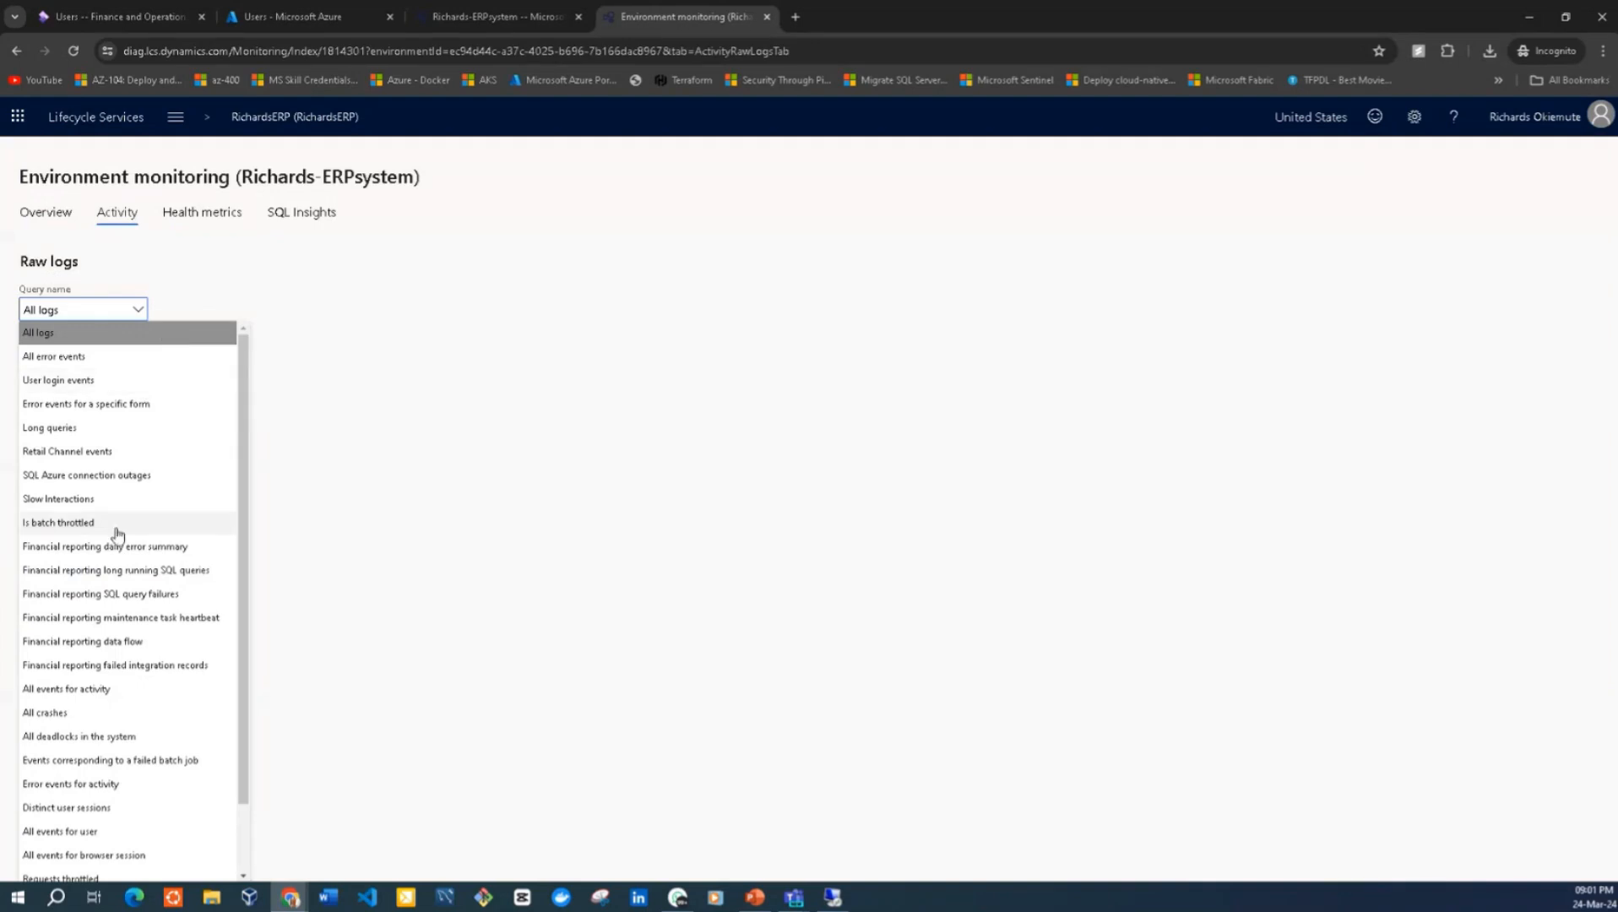
scroll(237, 439, down, 1)
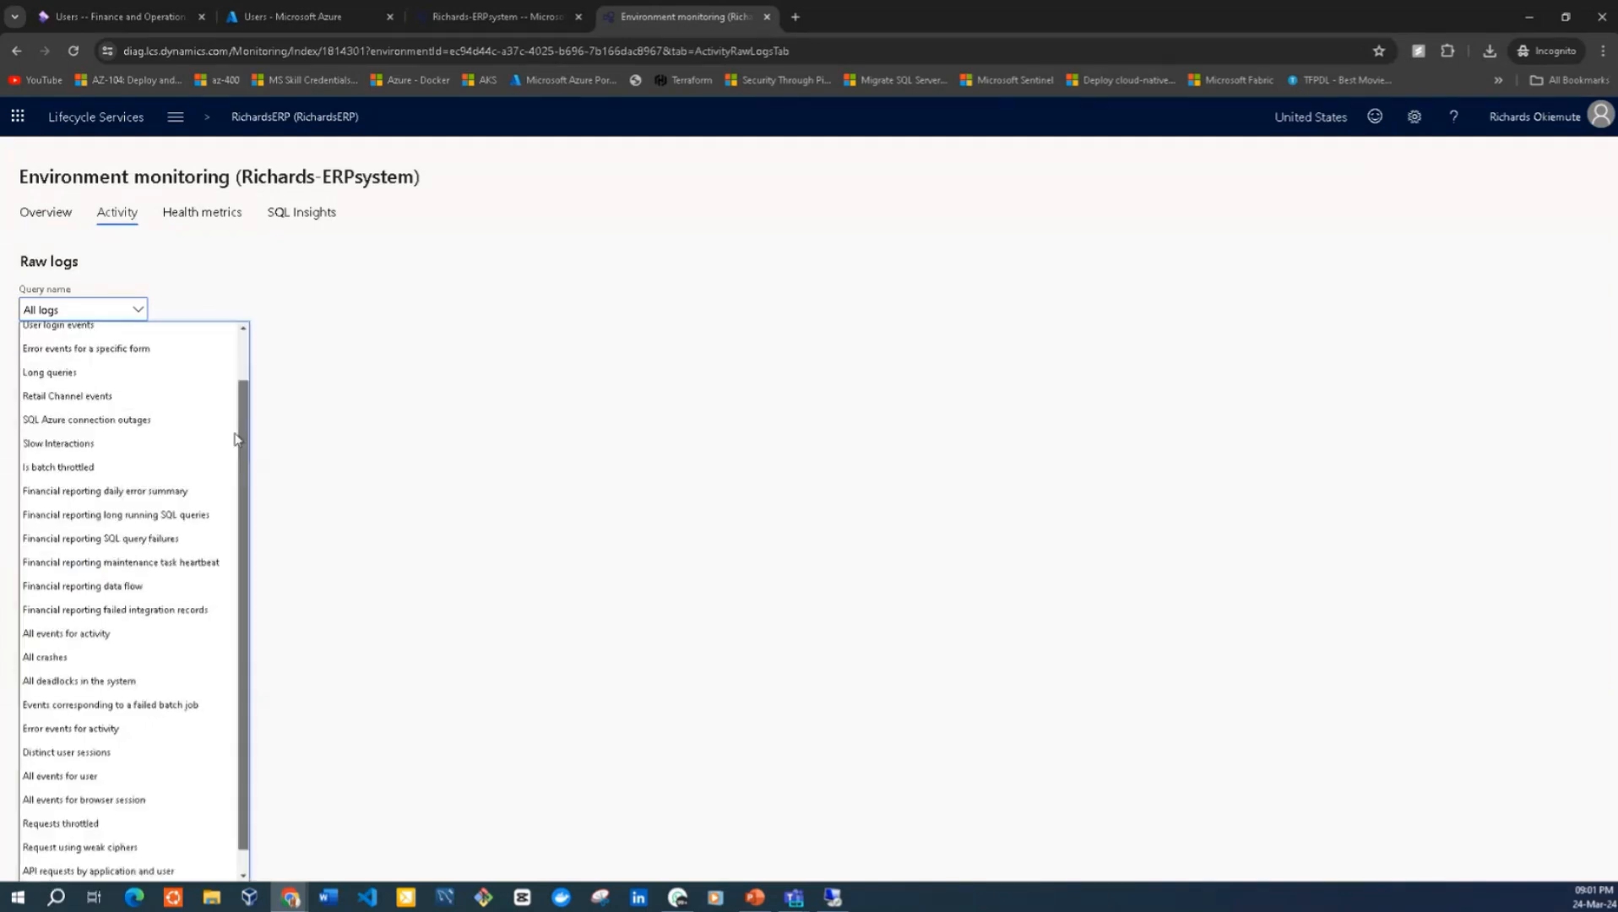
scroll(244, 397, up, 1)
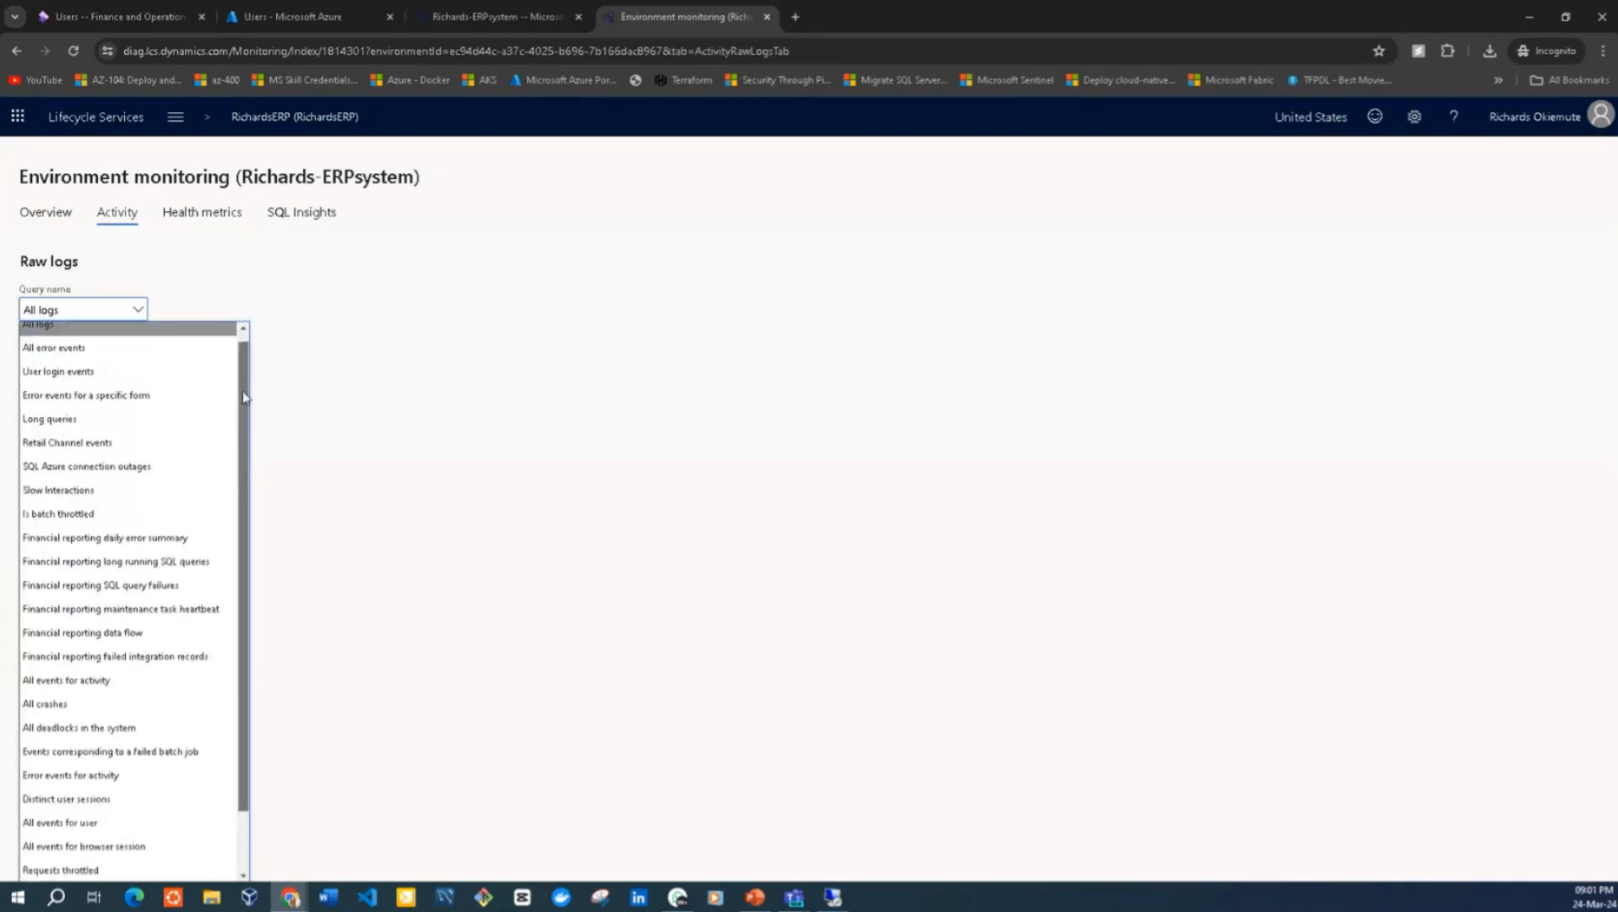
click(516, 398)
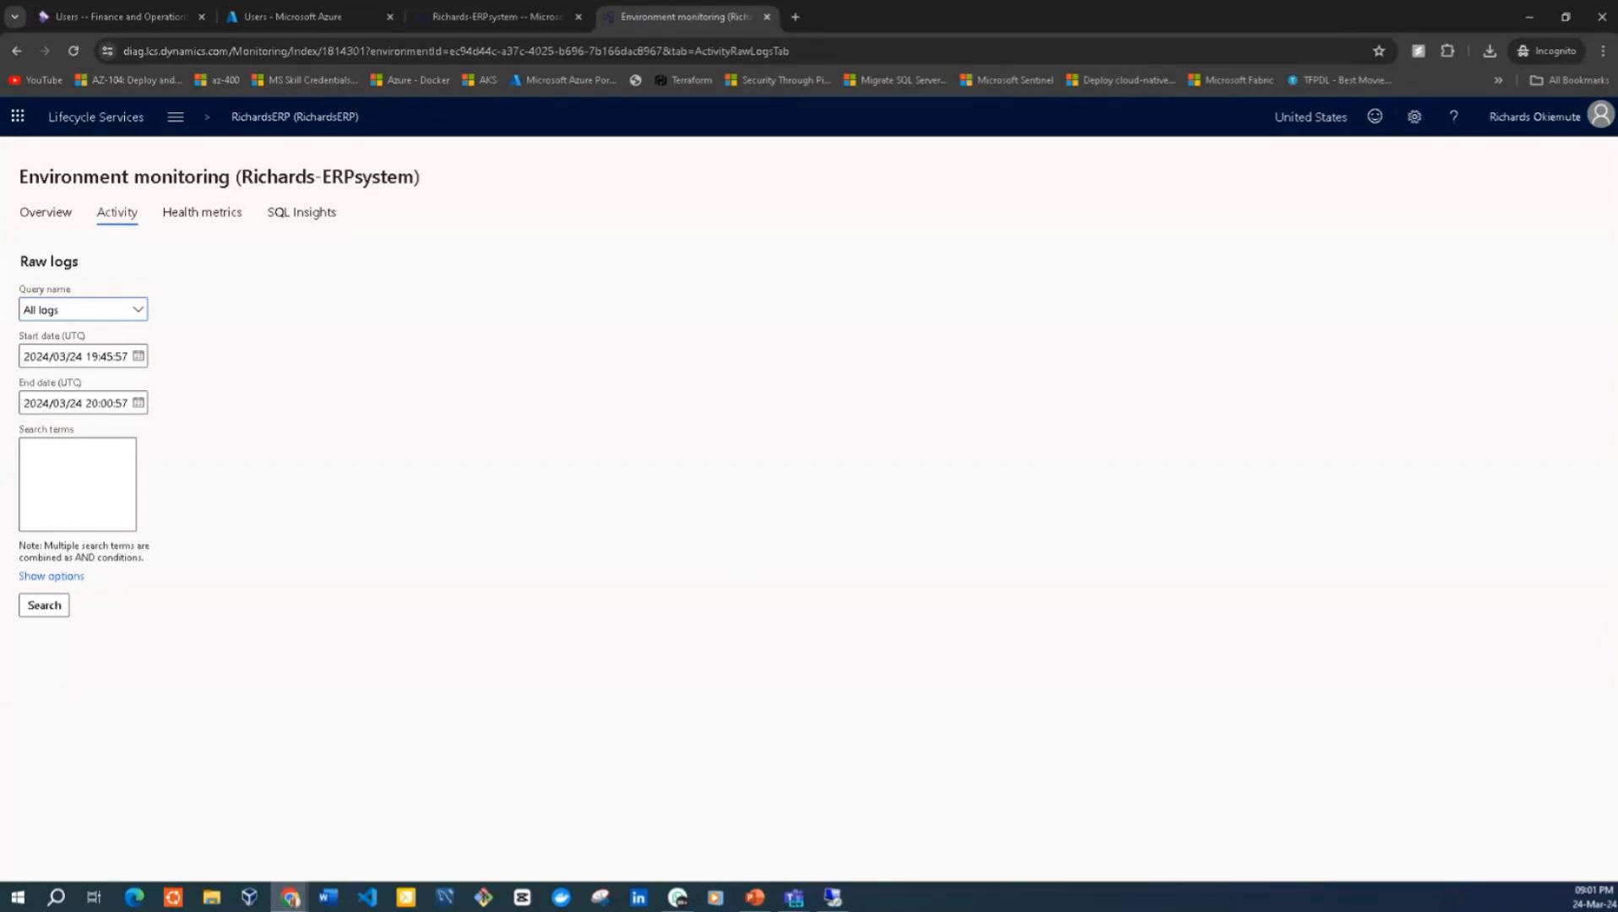
Switch to the pending Remote Desktop Connection prompt and connect to richards-erpsystemdev.eastus.cloudapp.azure.com
key(alt+Tab)
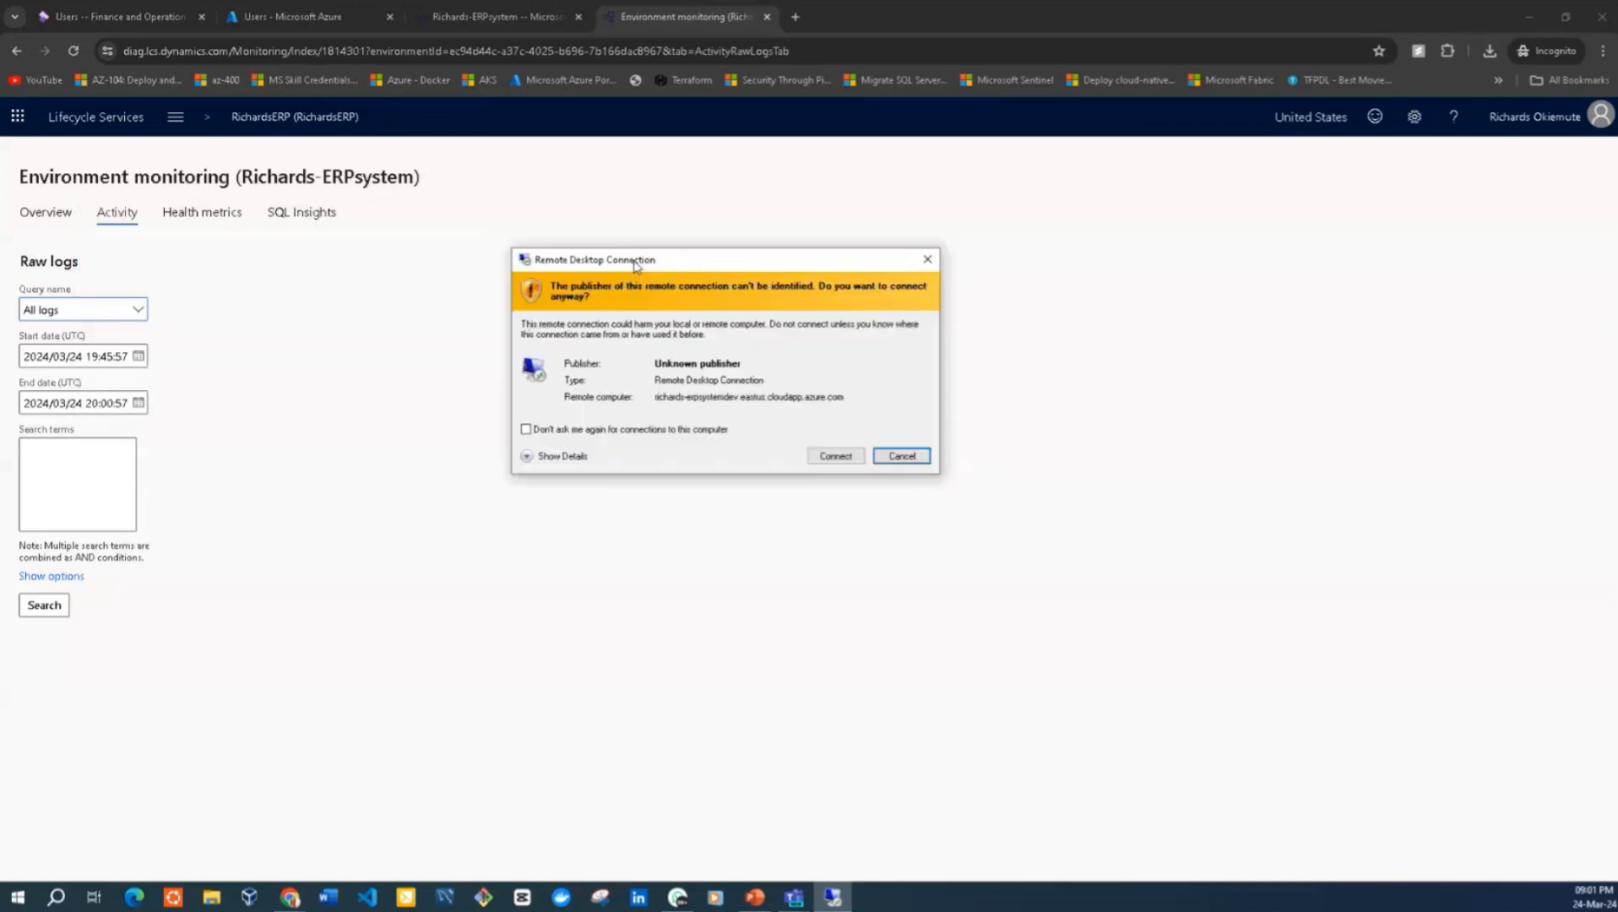
click(1489, 50)
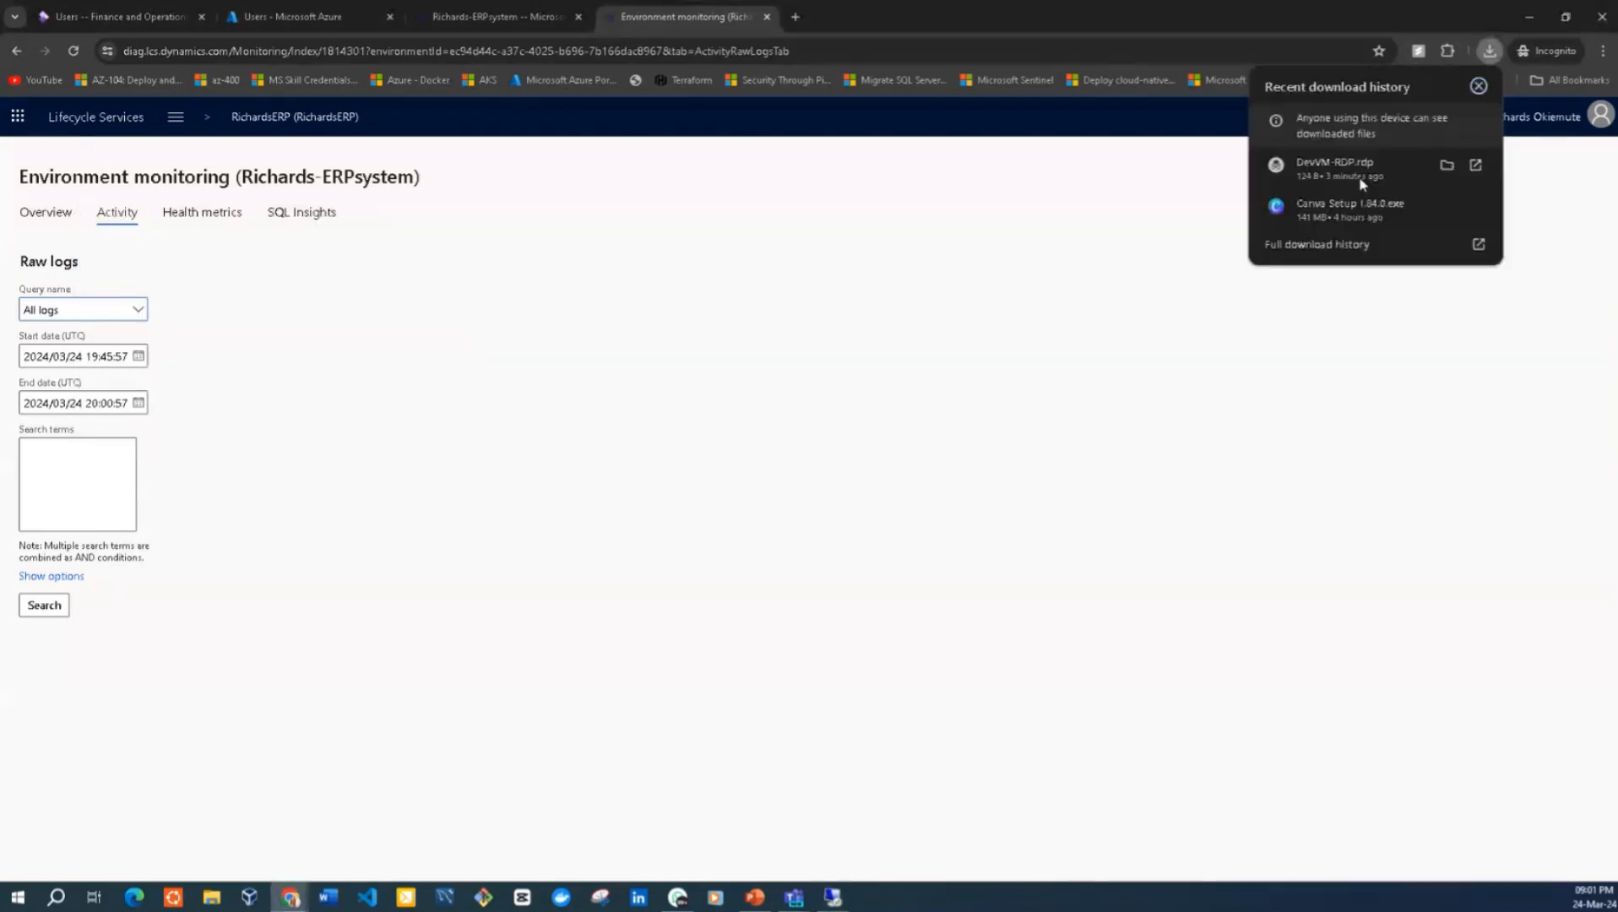
click(1111, 344)
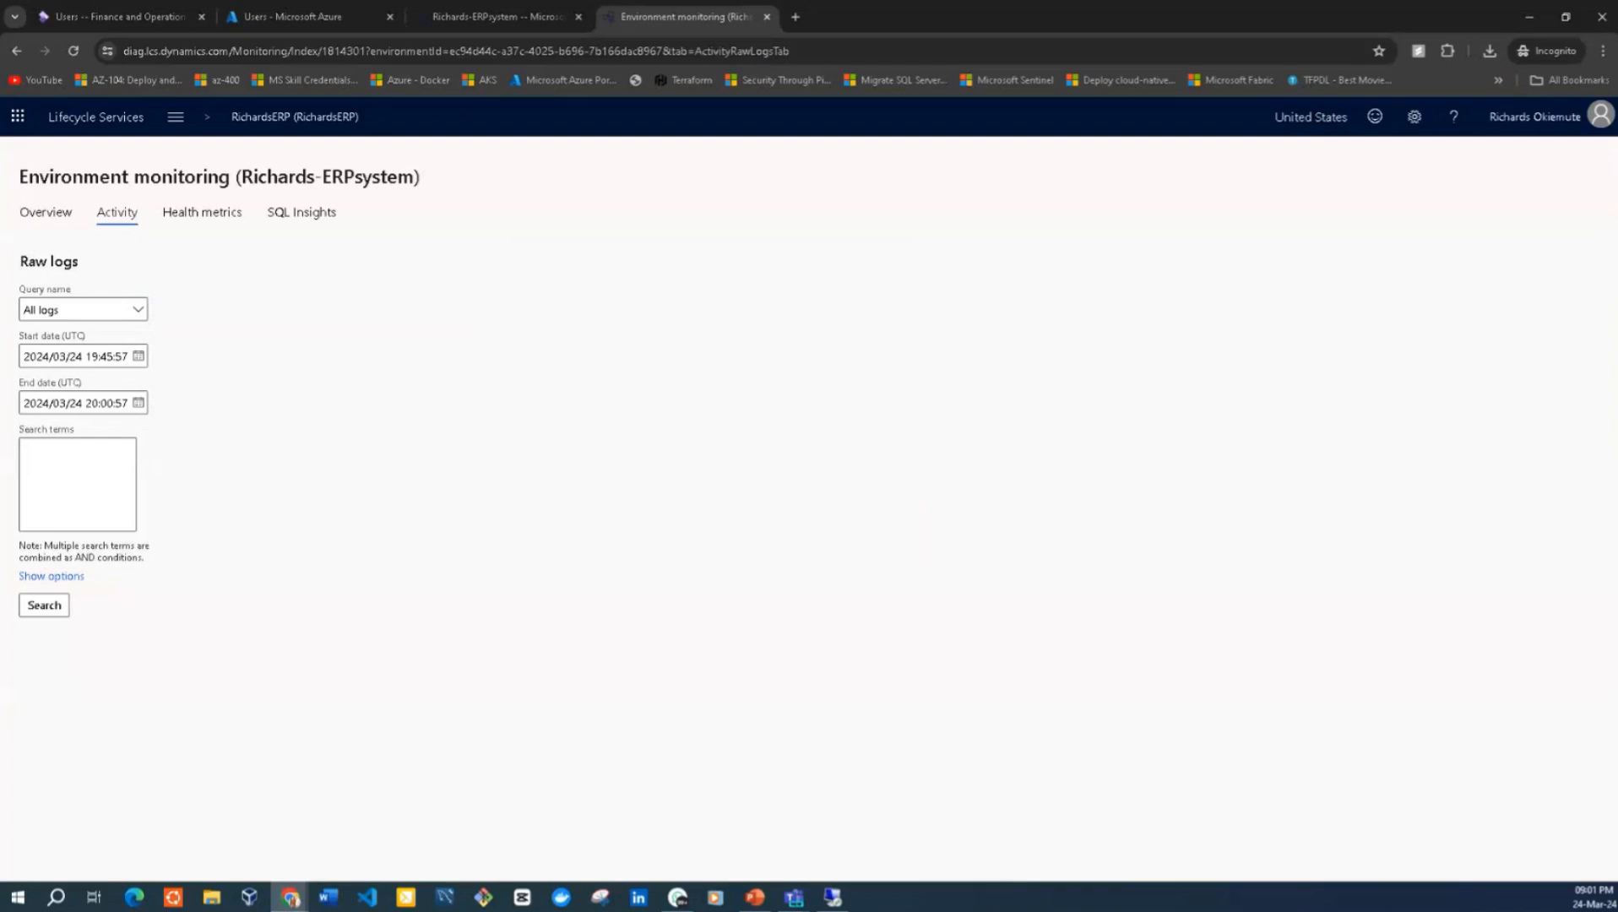
click(833, 896)
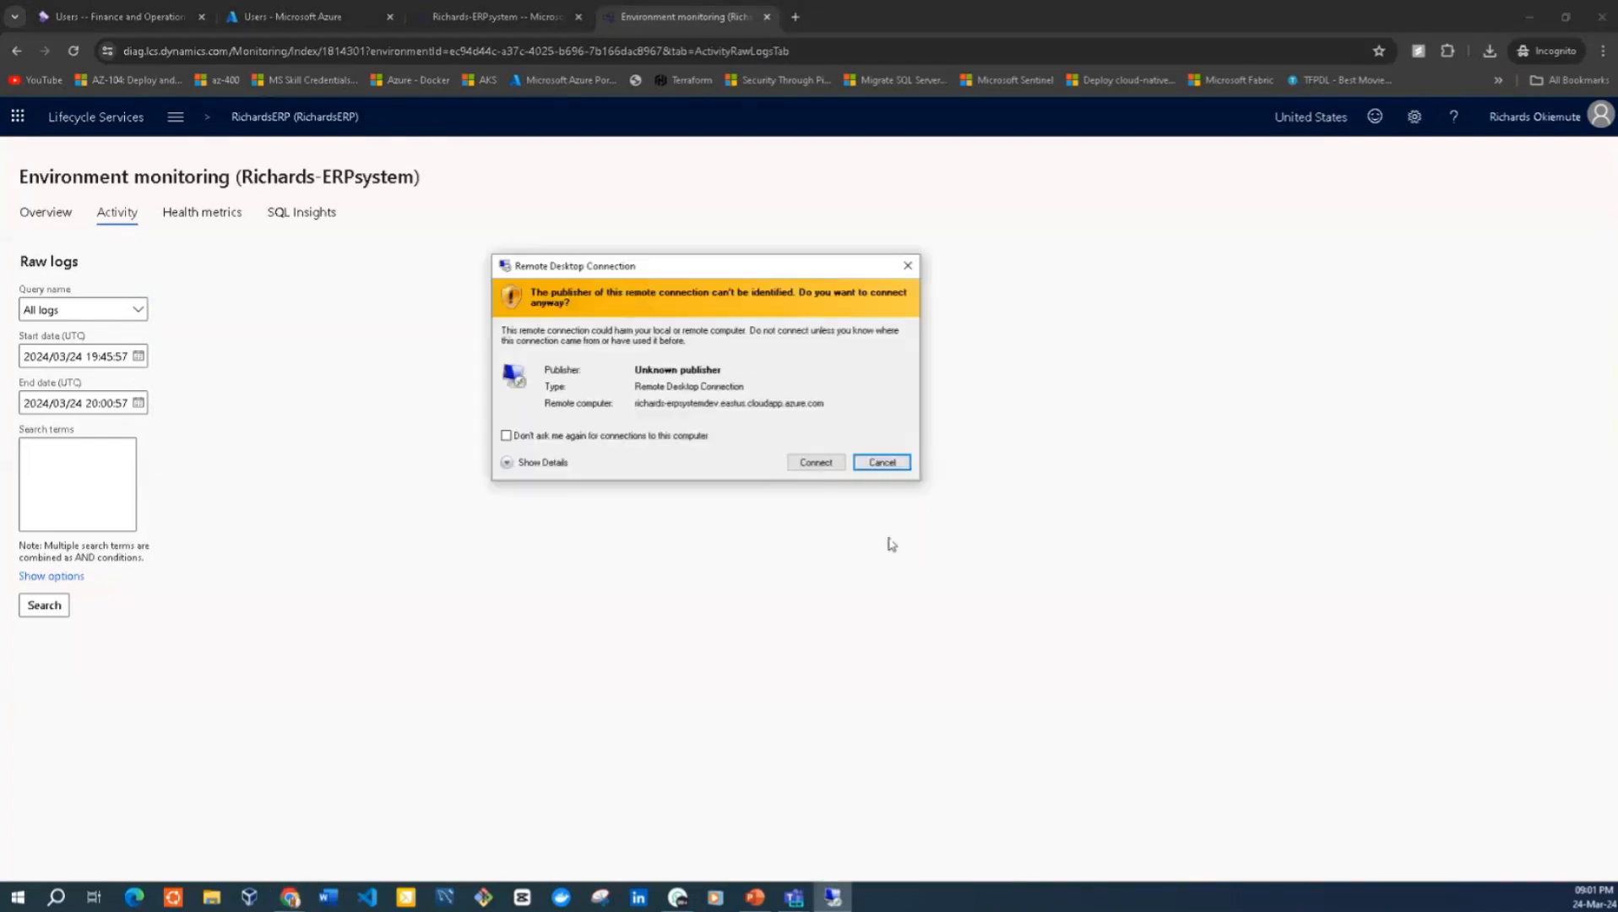
click(816, 462)
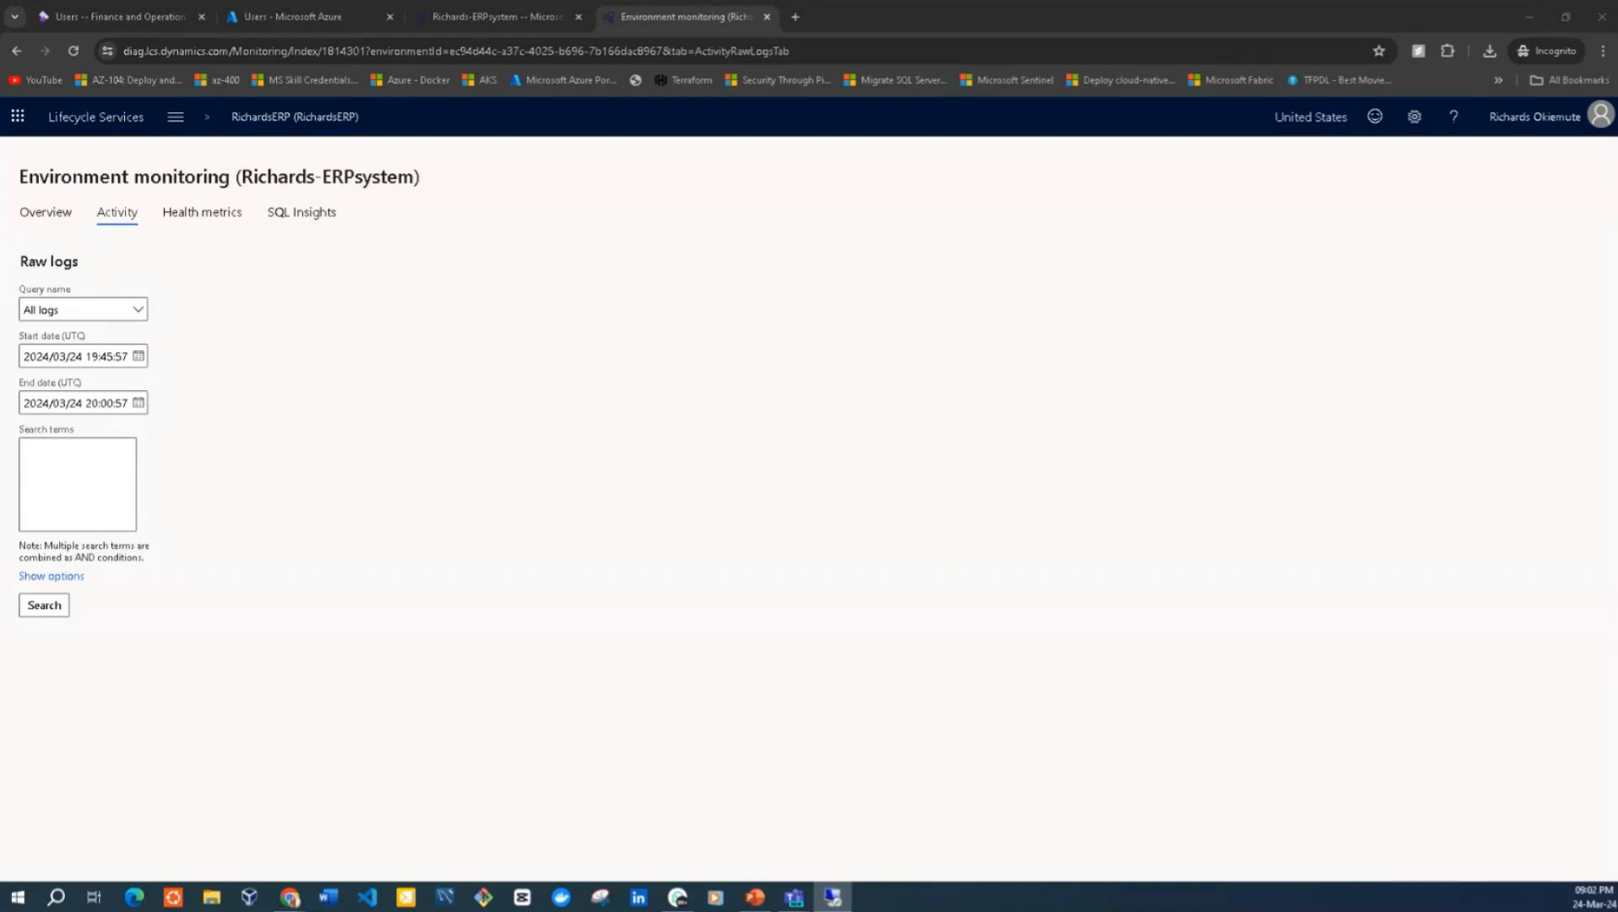
Copy the VM's local administrator user name from the Richards-ERPsystem details page and paste it into the Remote Desktop credentials prompt
drag(435, 244, 874, 306)
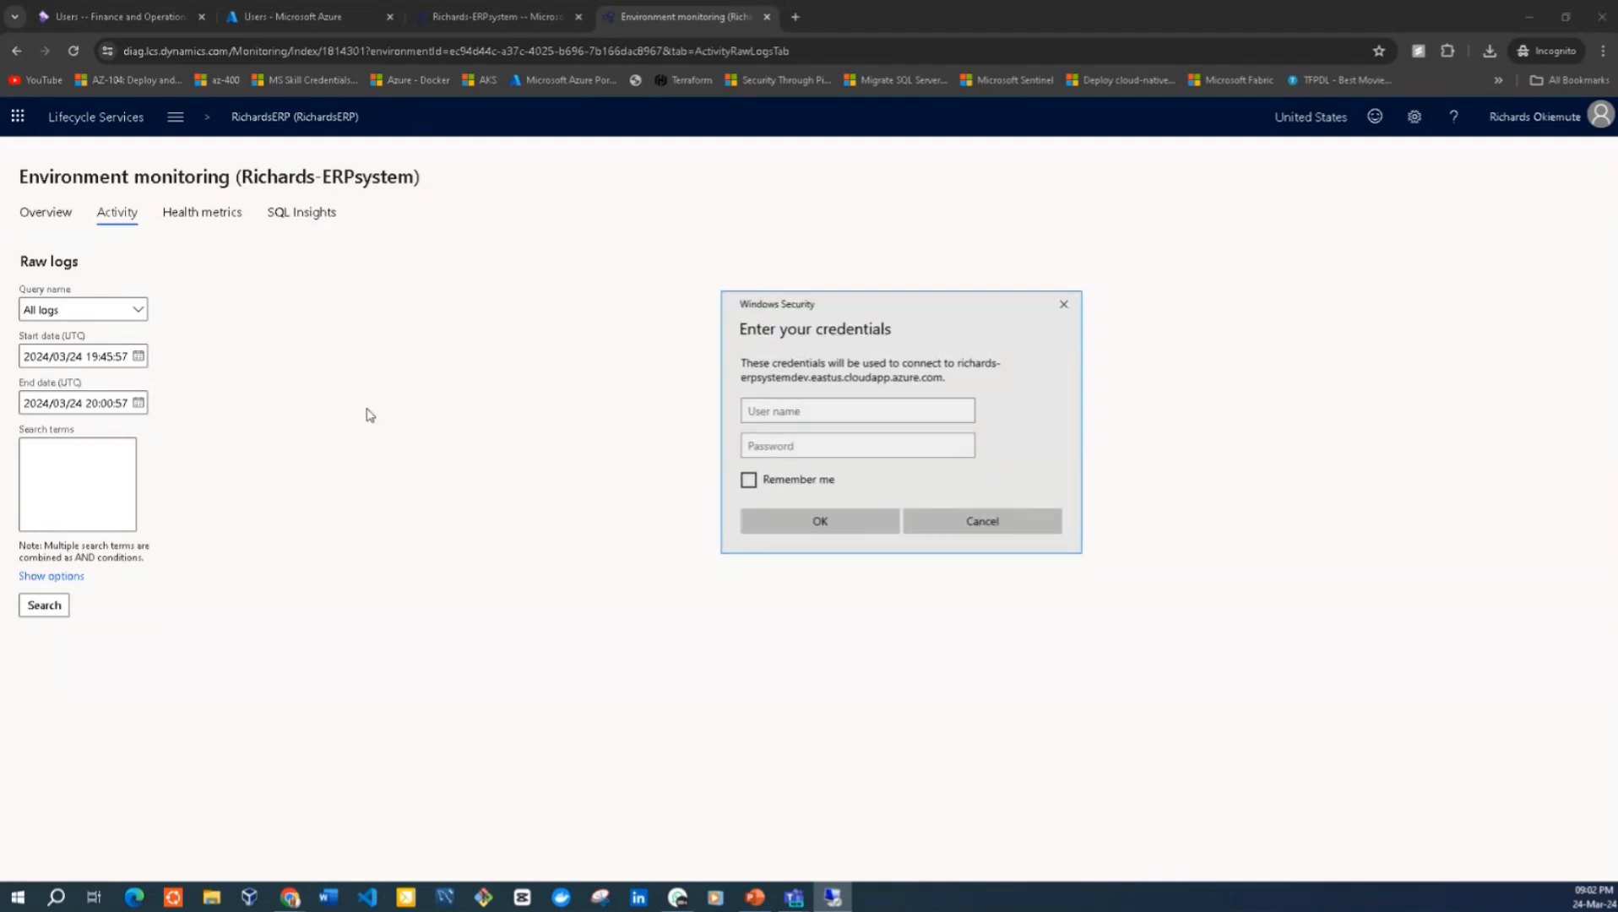
click(443, 18)
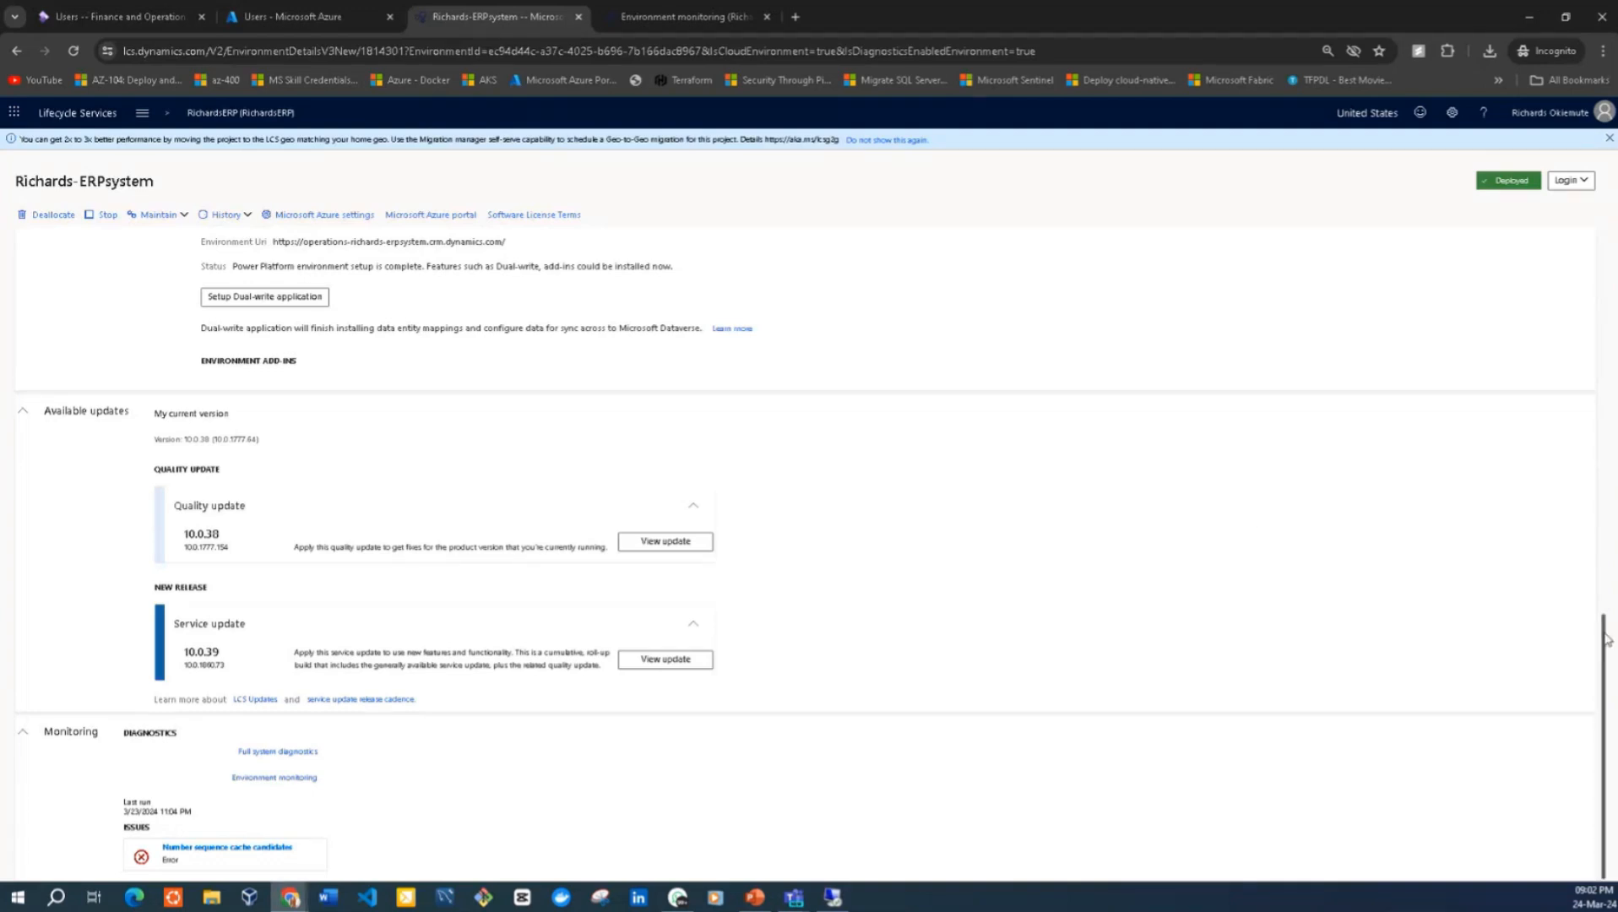
drag(1606, 639, 1607, 344)
scroll(928, 244, up, 1)
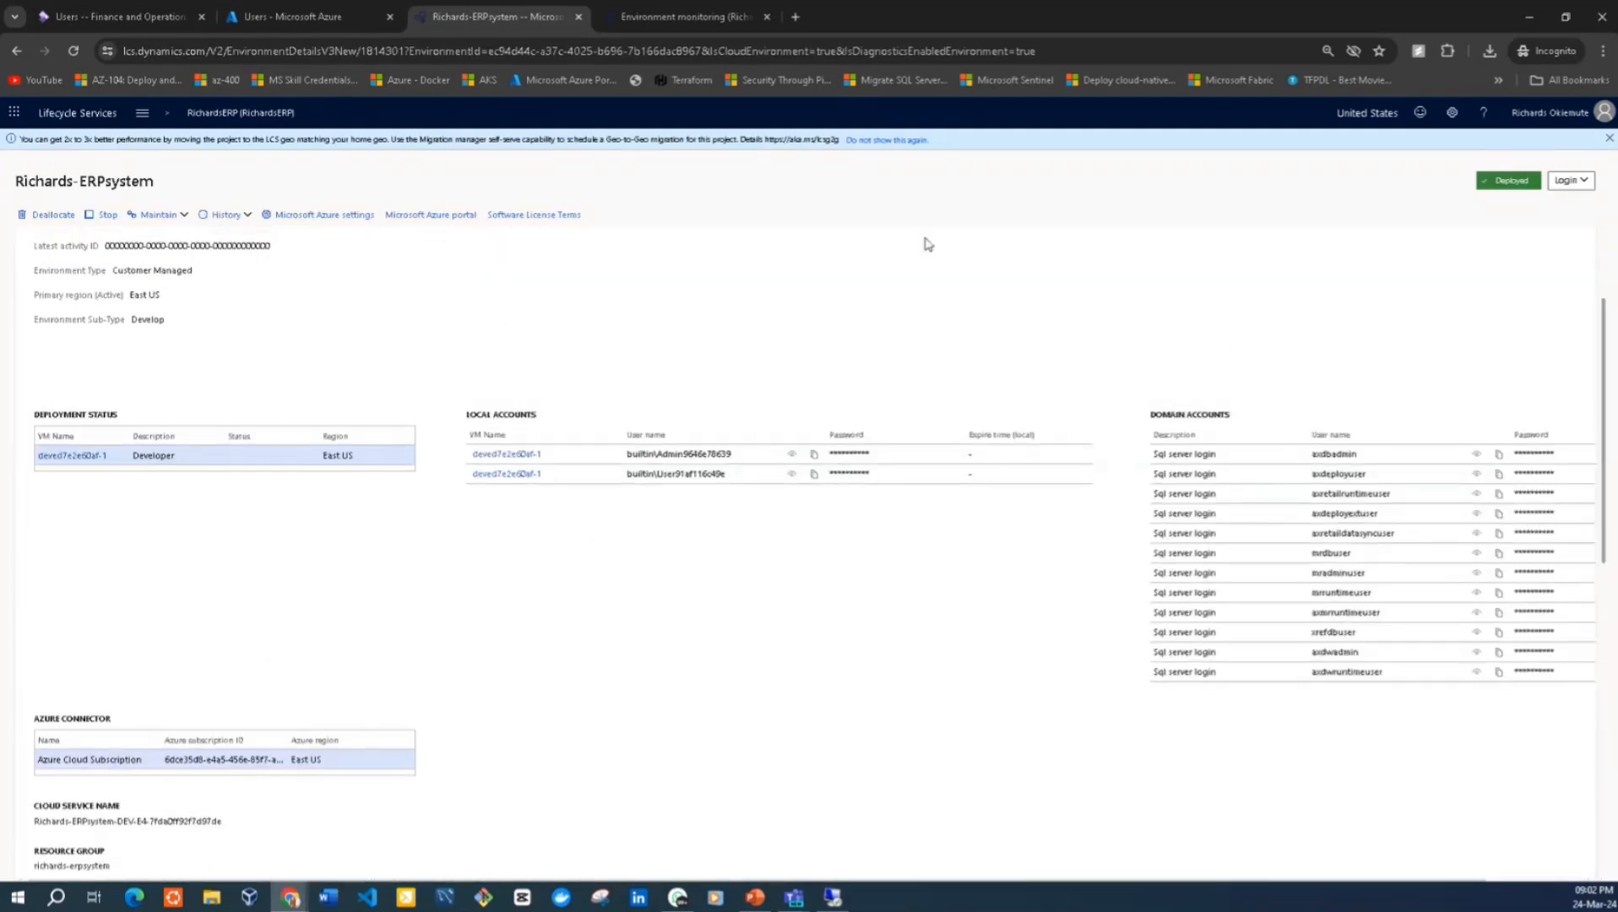
drag(739, 454, 613, 445)
key(ctrl+c)
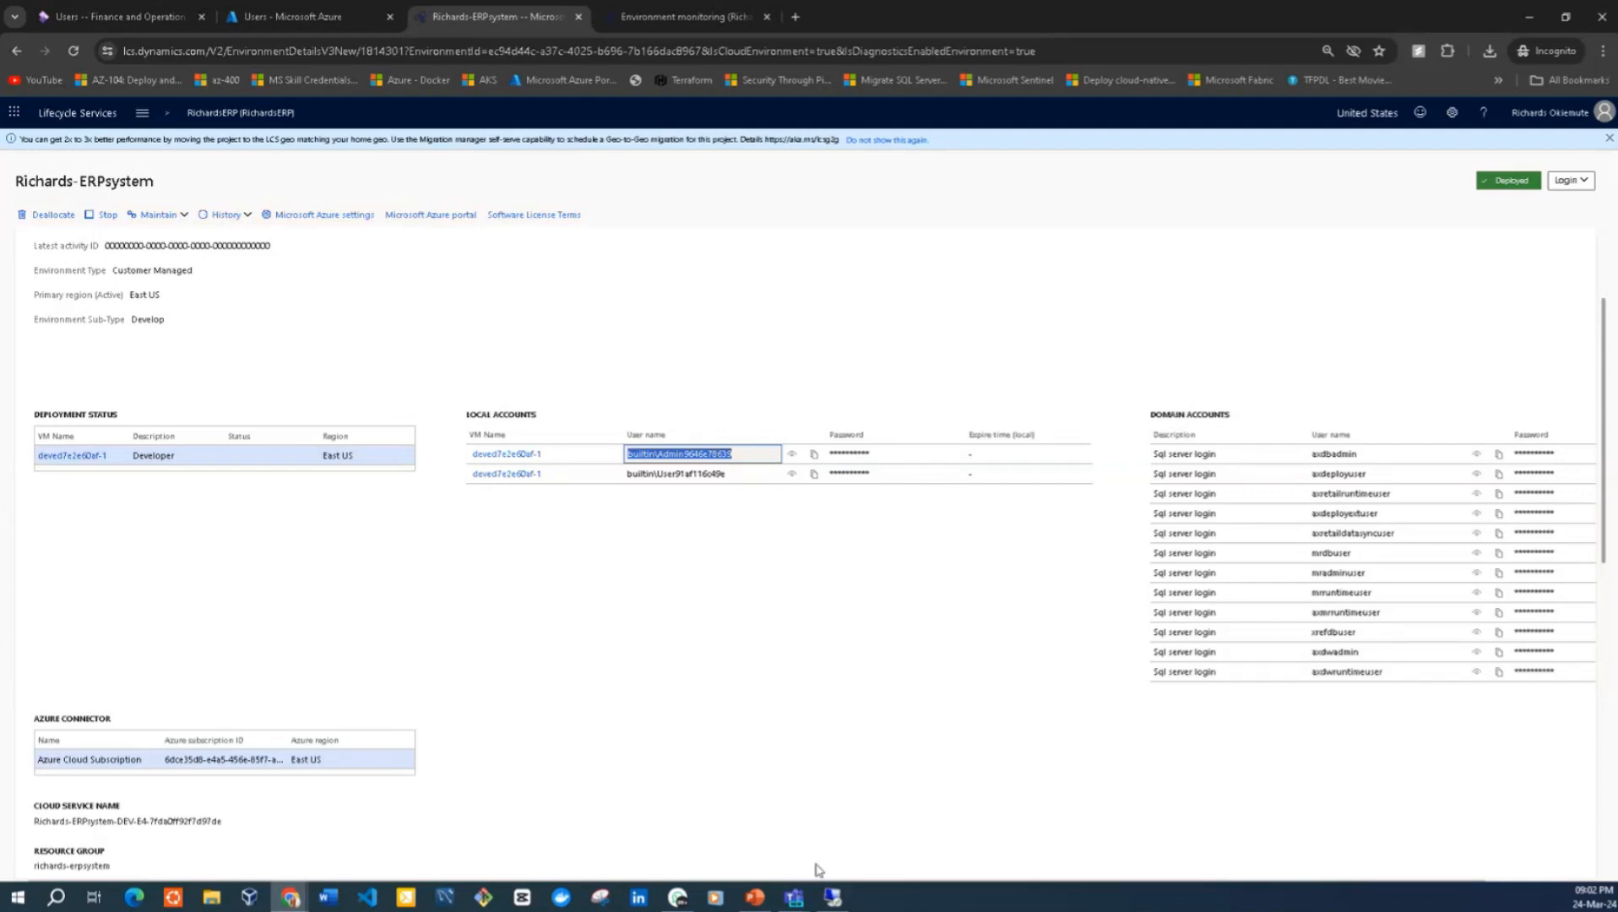
click(833, 900)
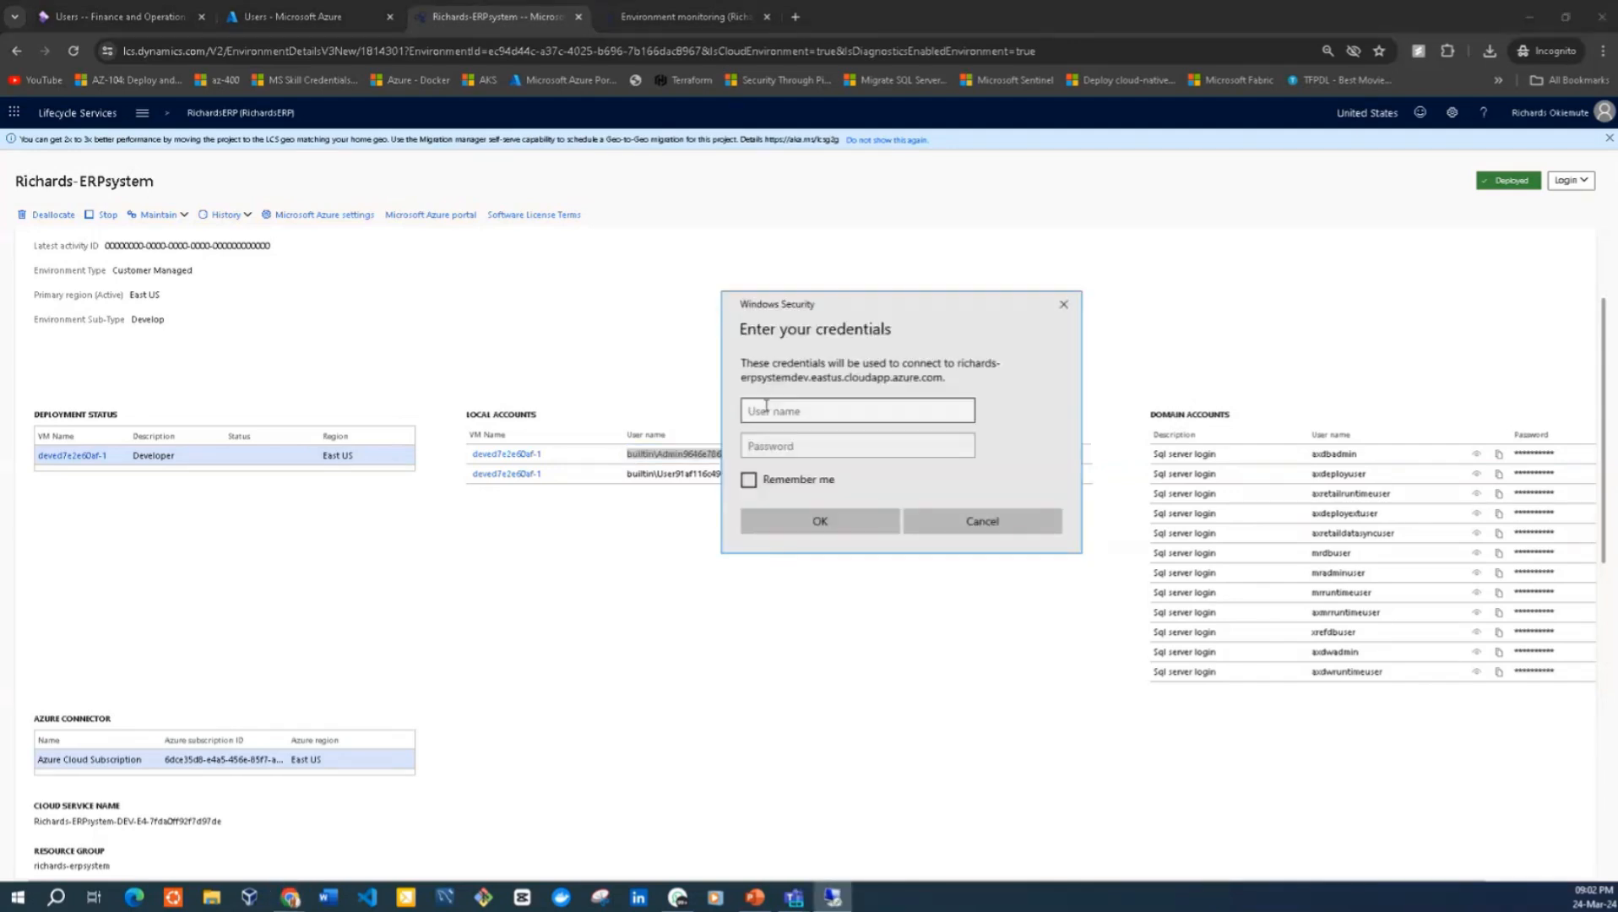
key(ctrl+v)
Copy the local administrator's password from the environment details, paste it into the credentials prompt, and submit with Remember me enabled
click(616, 625)
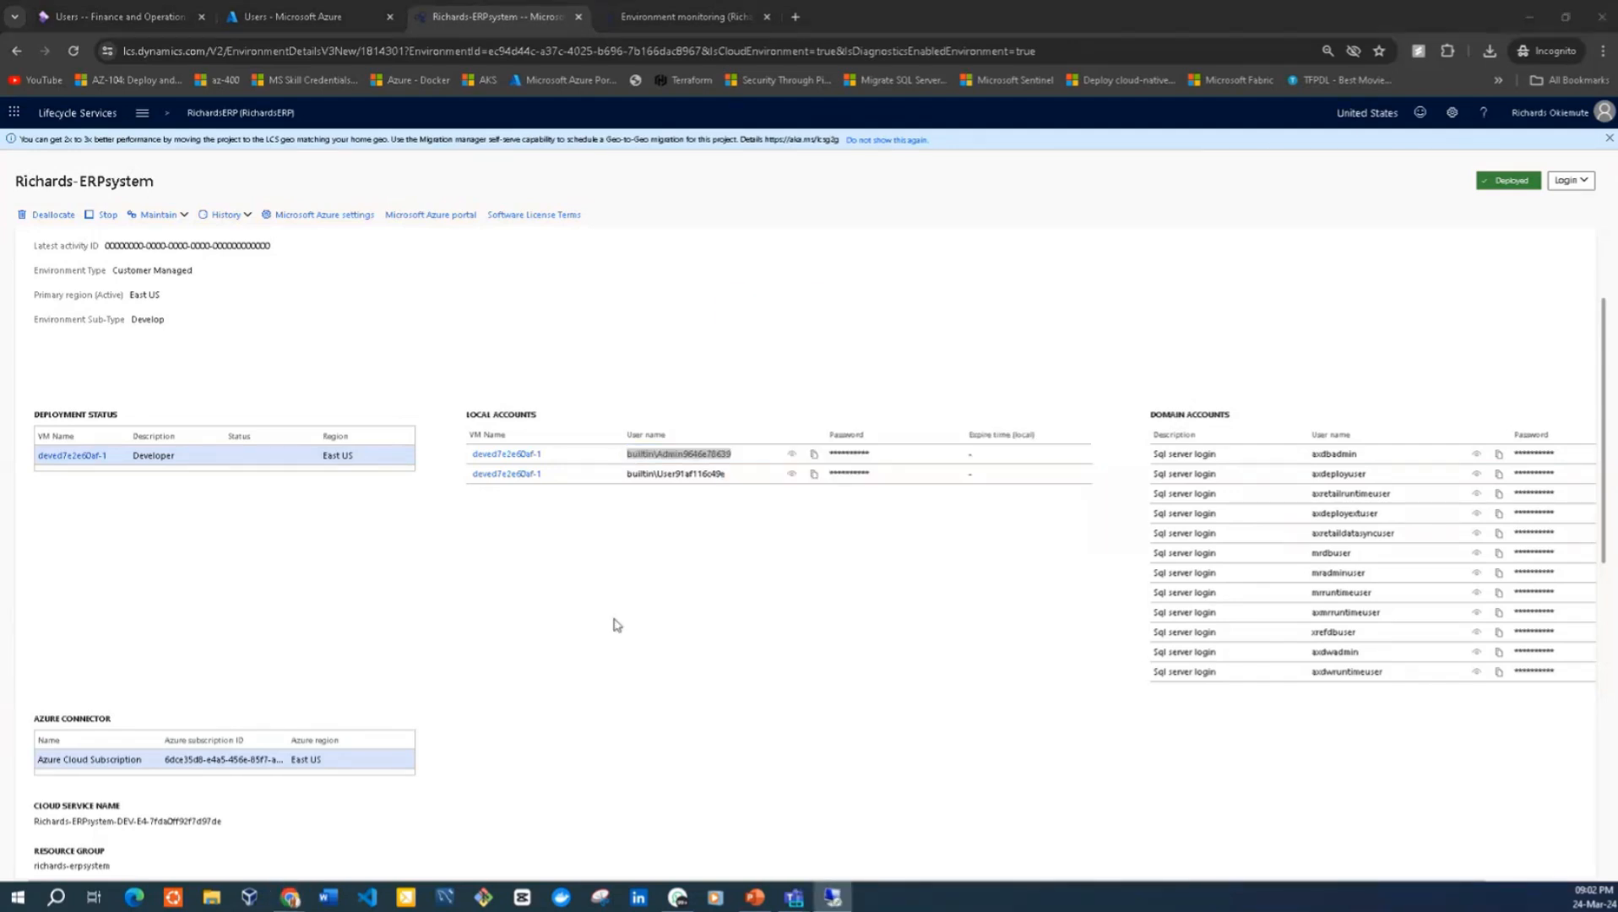
click(881, 451)
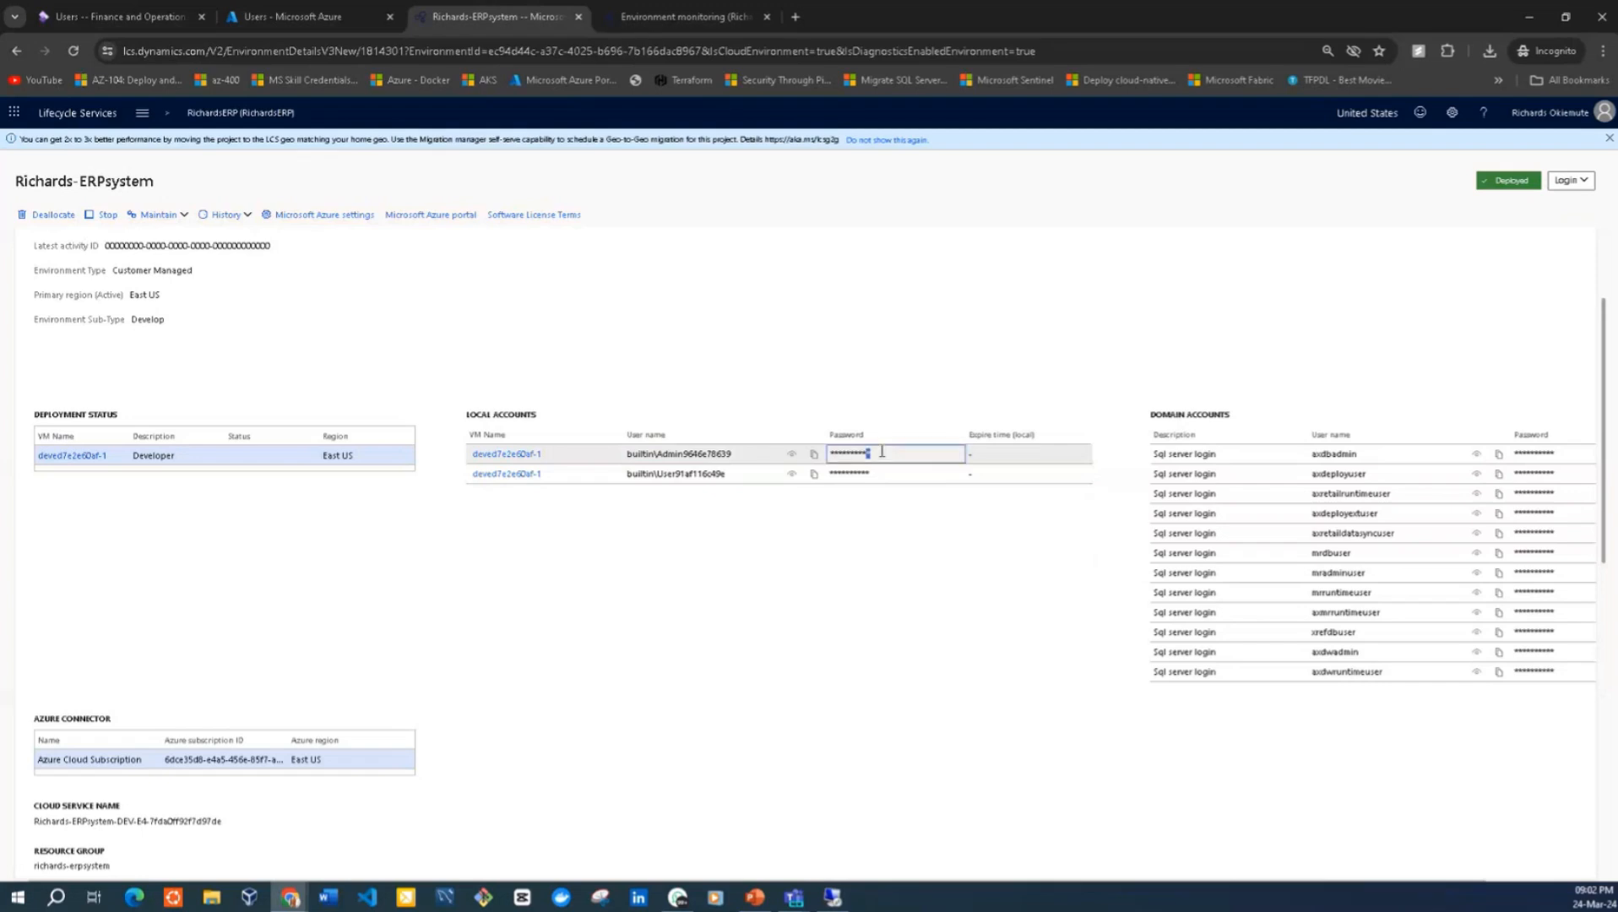
click(814, 455)
click(815, 456)
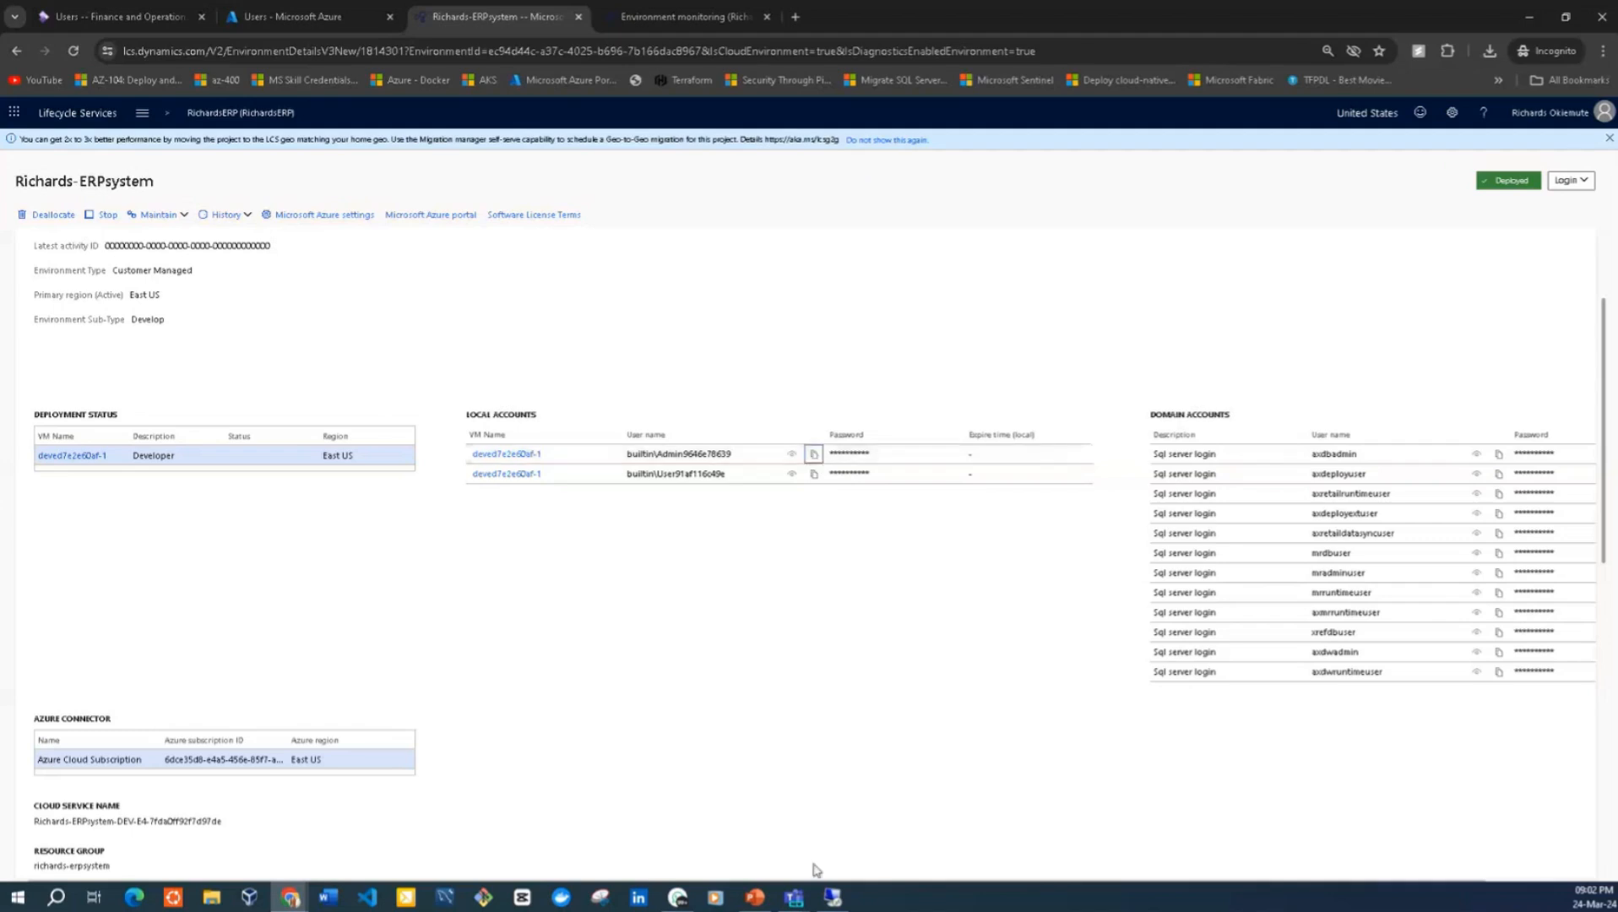
click(833, 900)
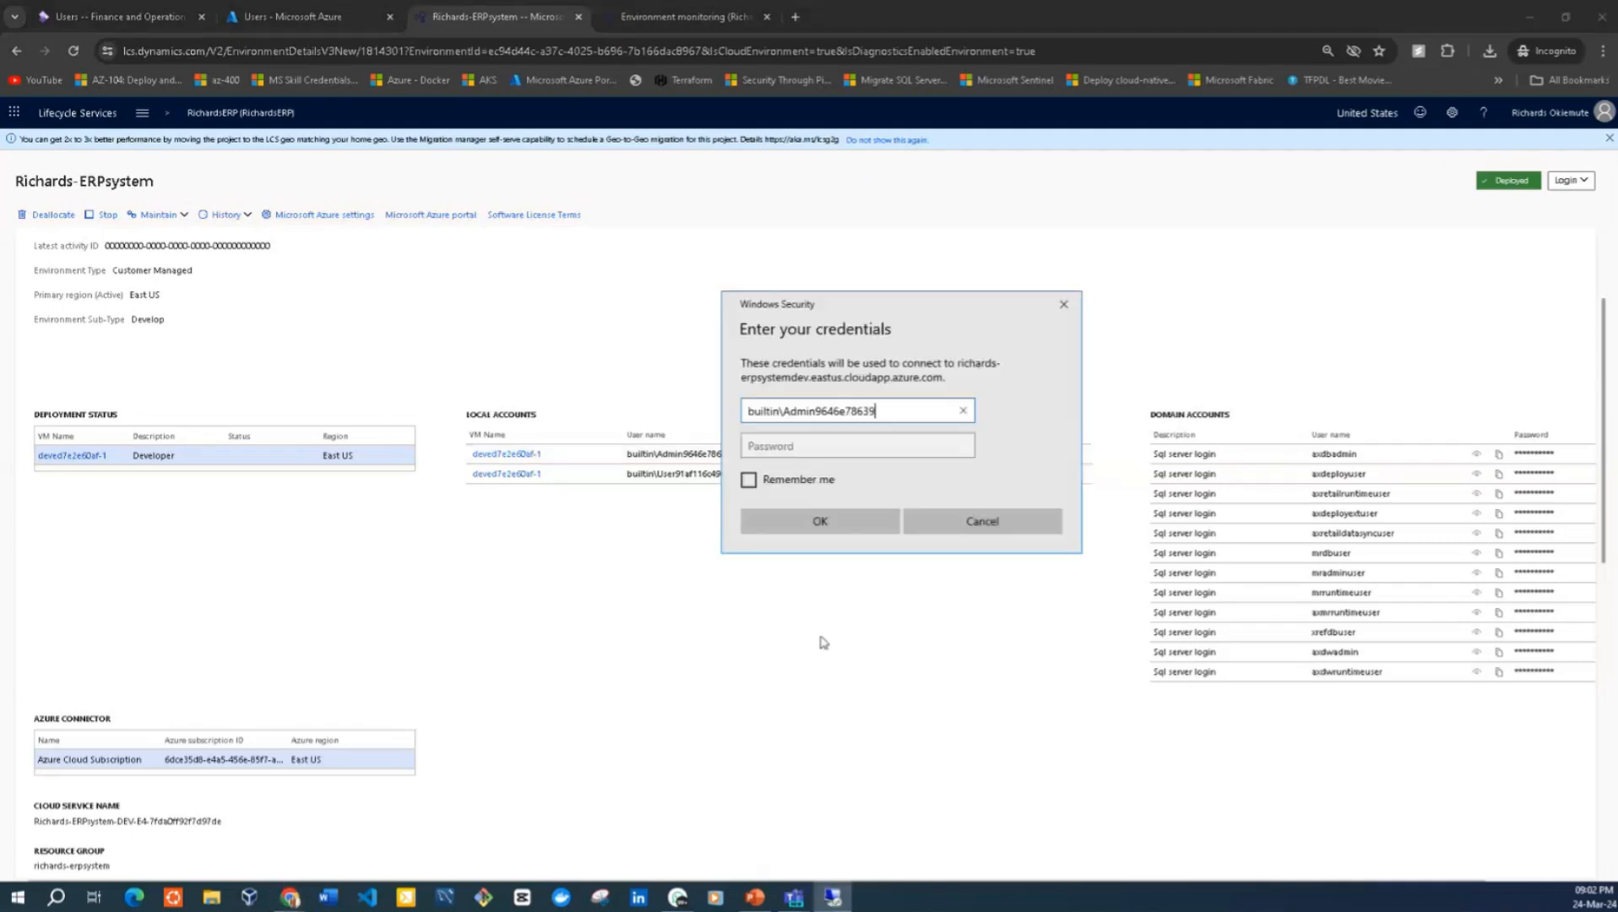
click(783, 449)
key(ctrl+v)
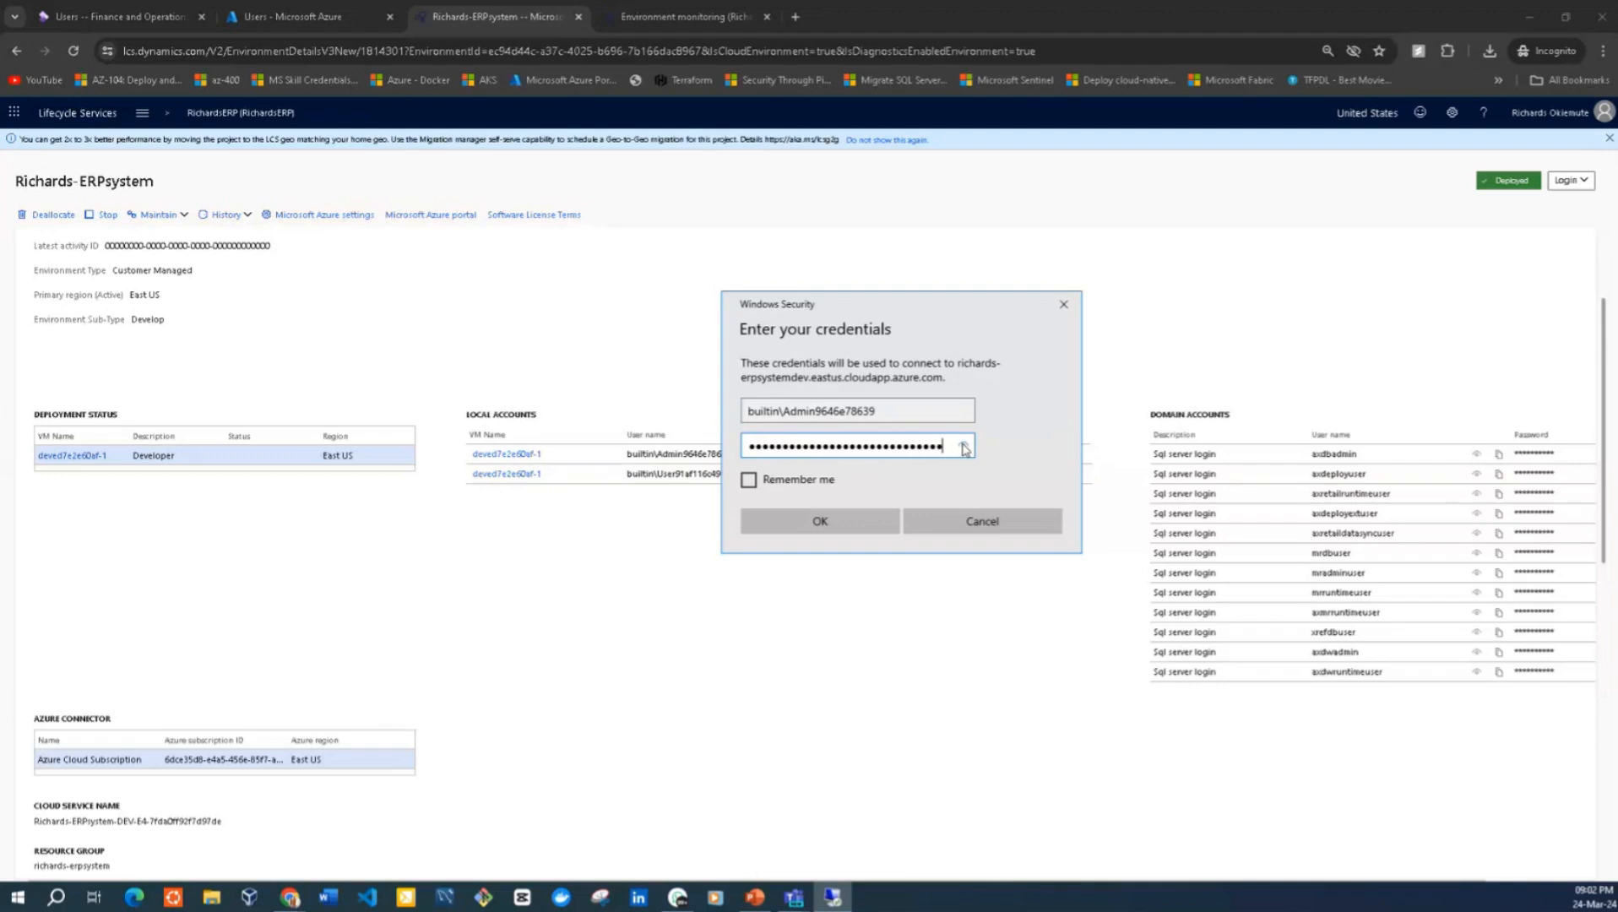
click(751, 481)
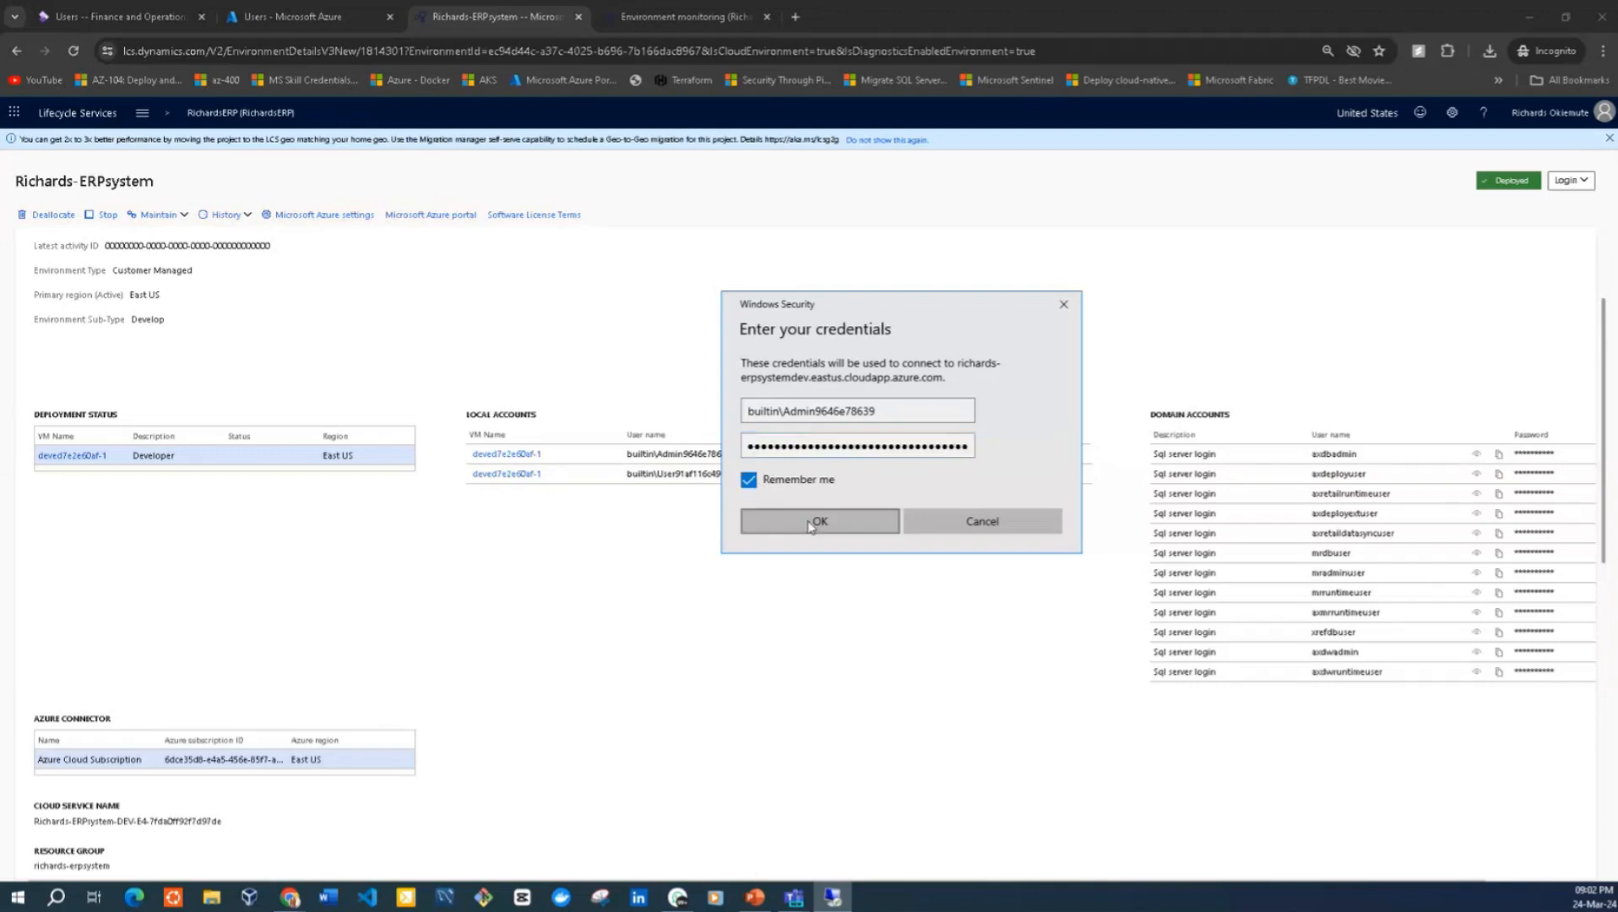
click(810, 524)
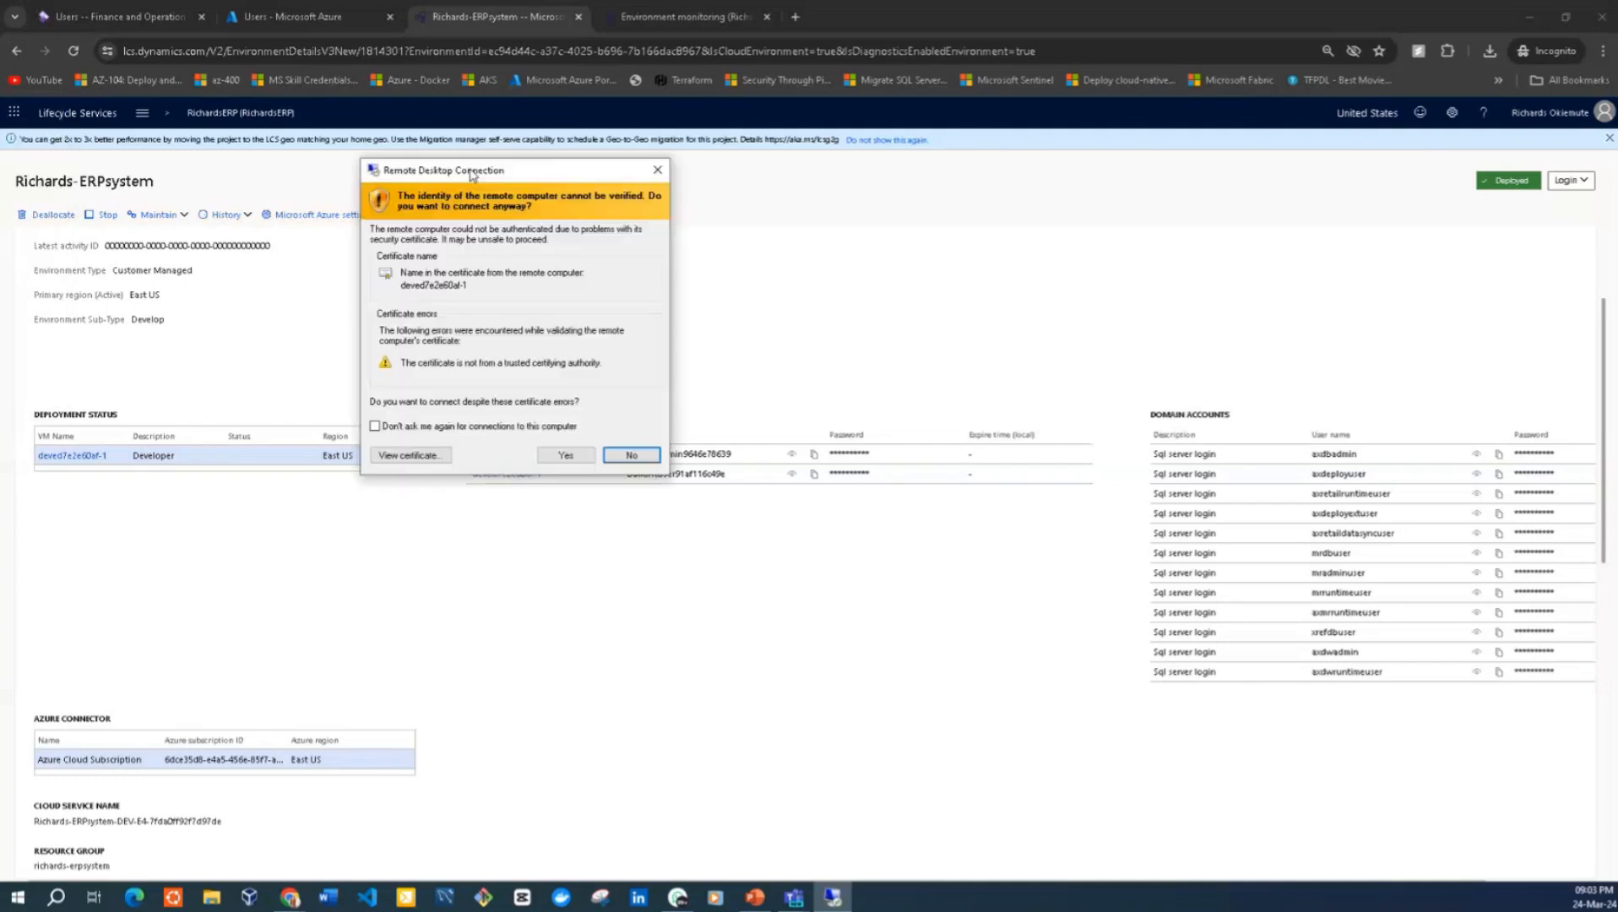
Accept the remote computer's untrusted certificate and expand the DevVM-RDP session to full screen
drag(471, 175, 657, 198)
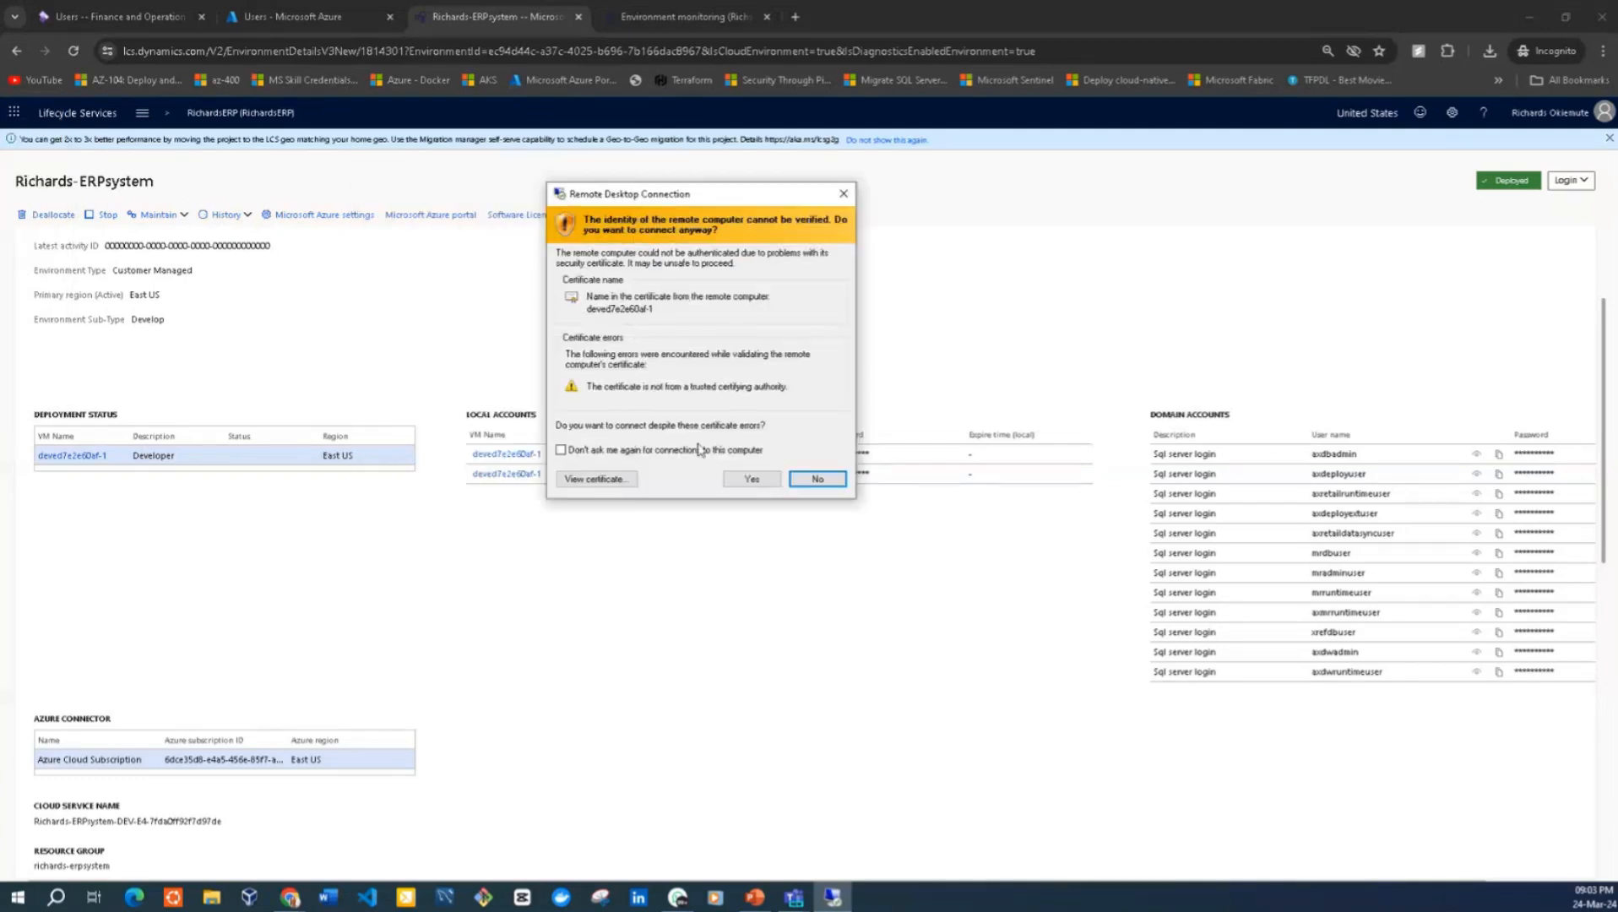
click(731, 478)
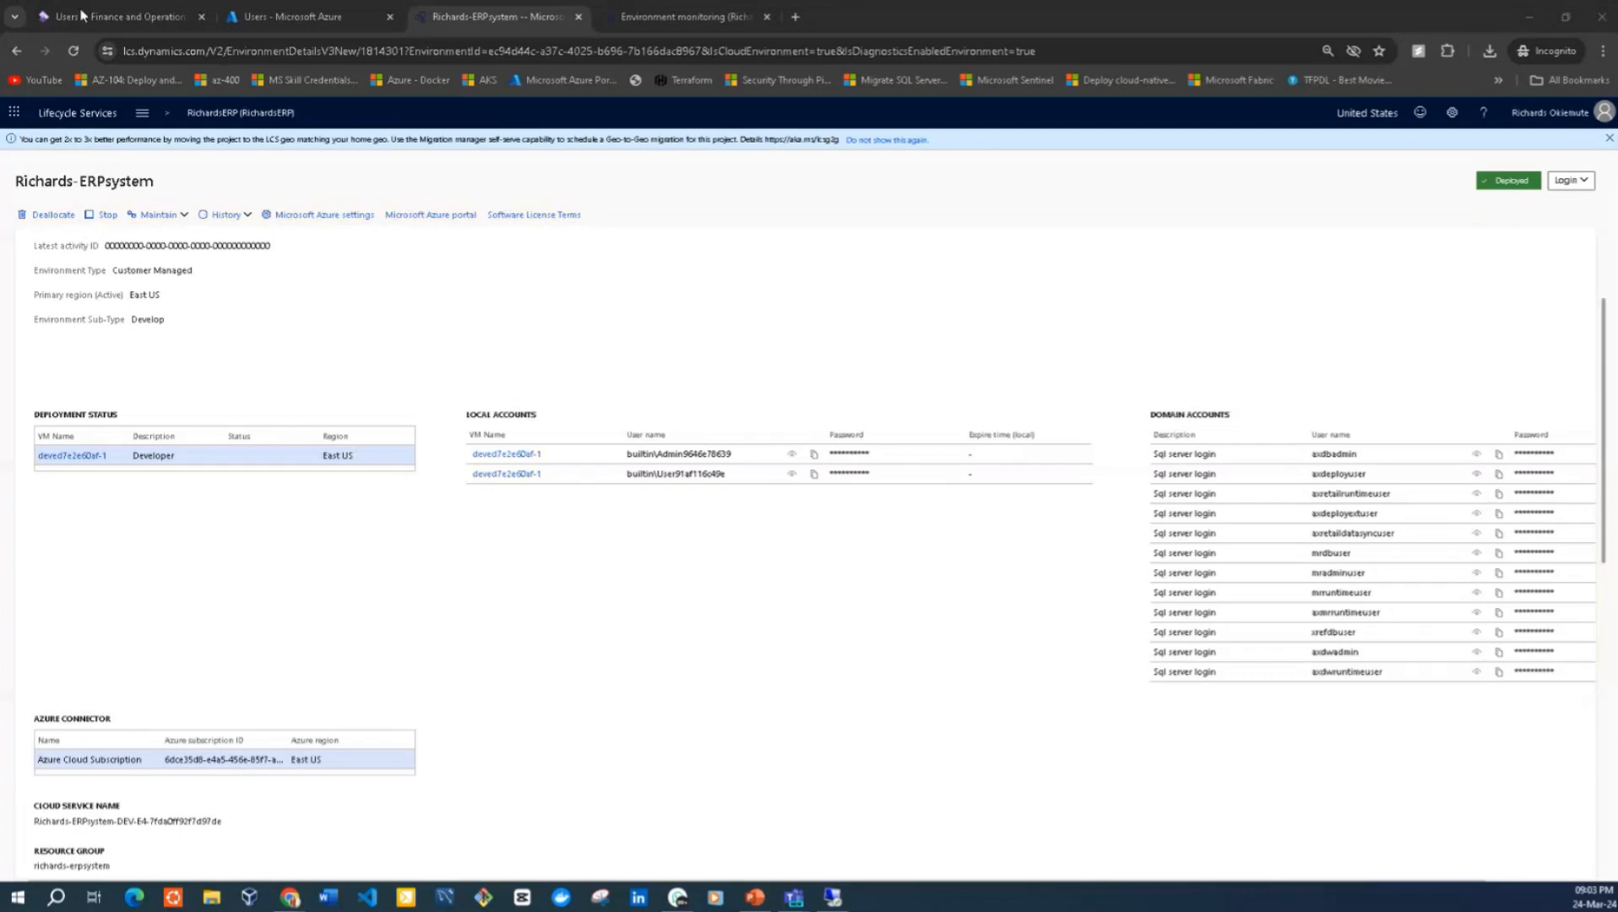
drag(568, 70, 756, 153)
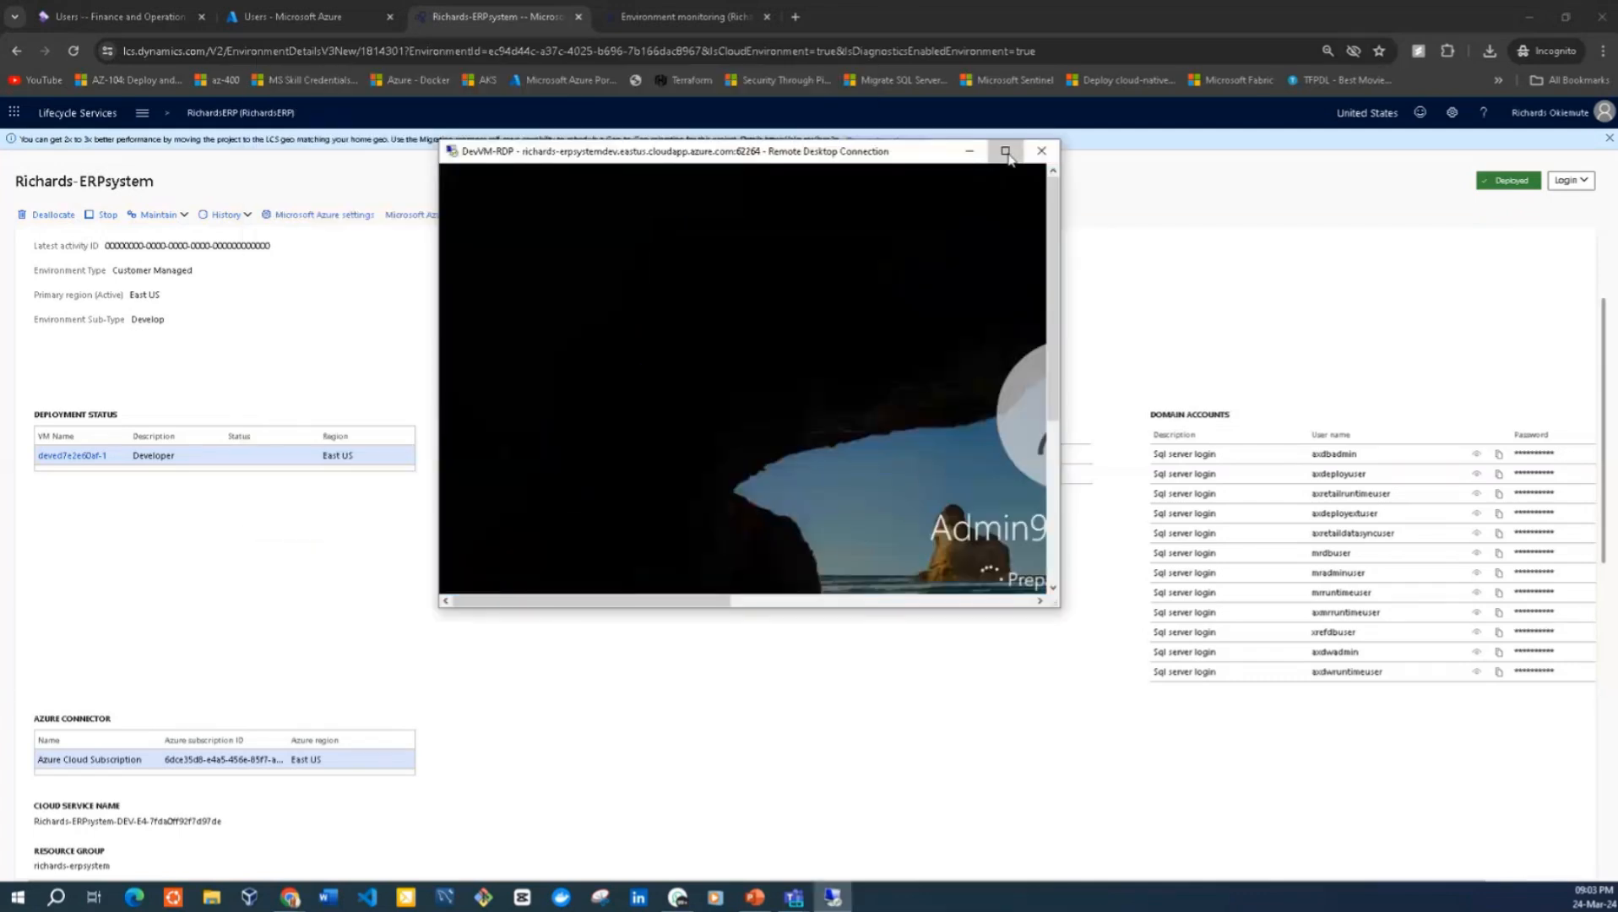
click(1005, 152)
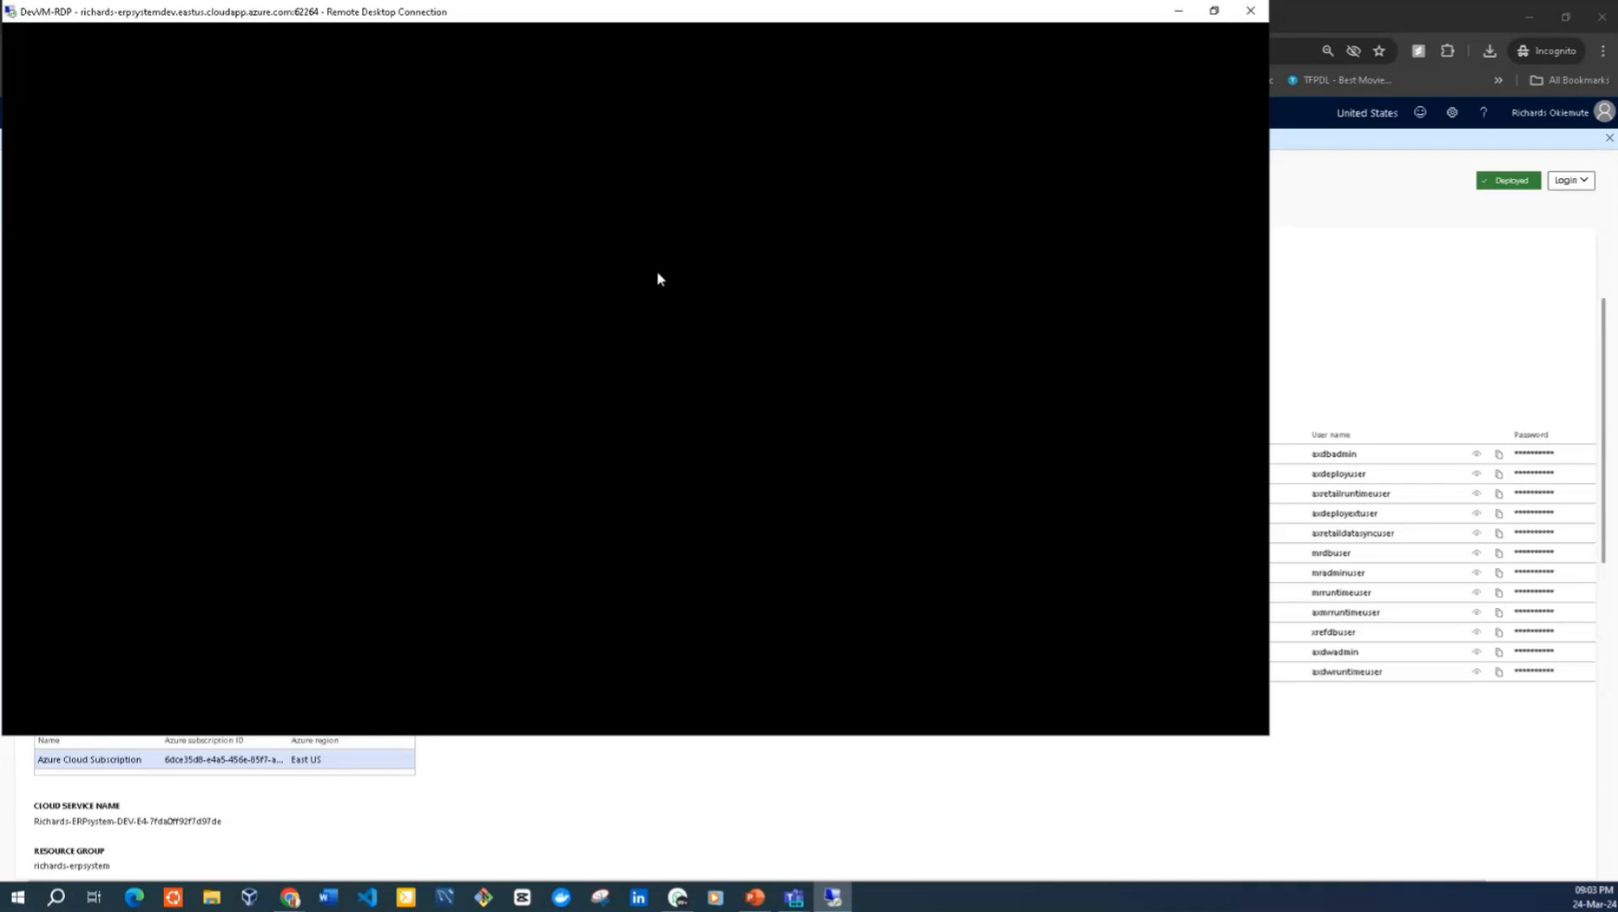
click(1211, 14)
click(1005, 151)
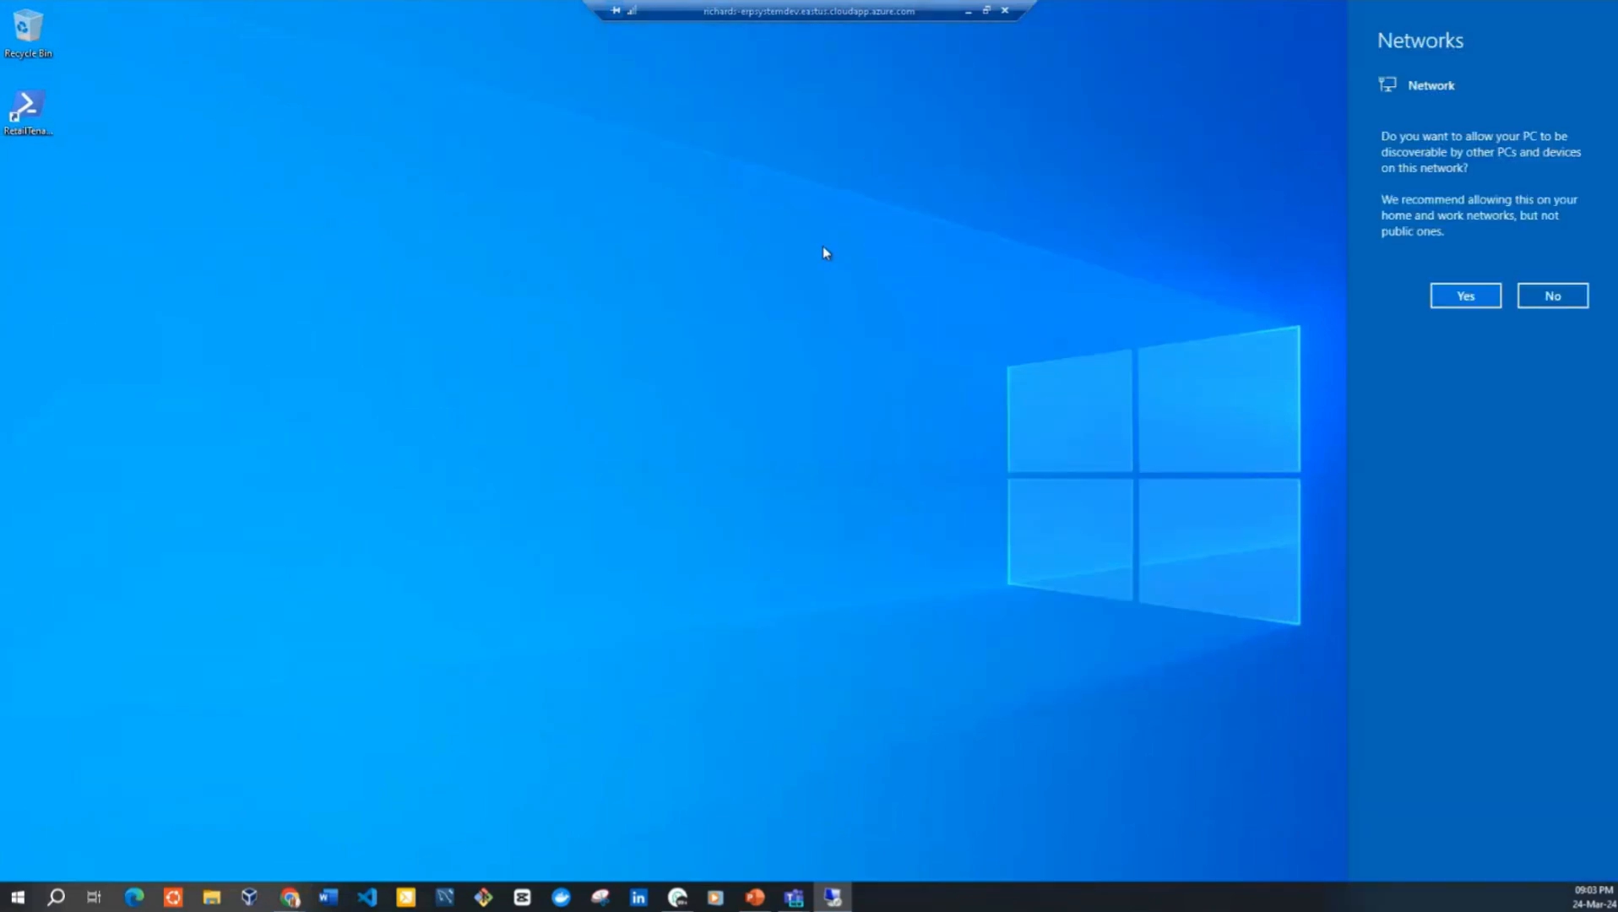
Decline network discovery on the VM and restore the session to a window enlarged to cover most of the screen
click(1547, 296)
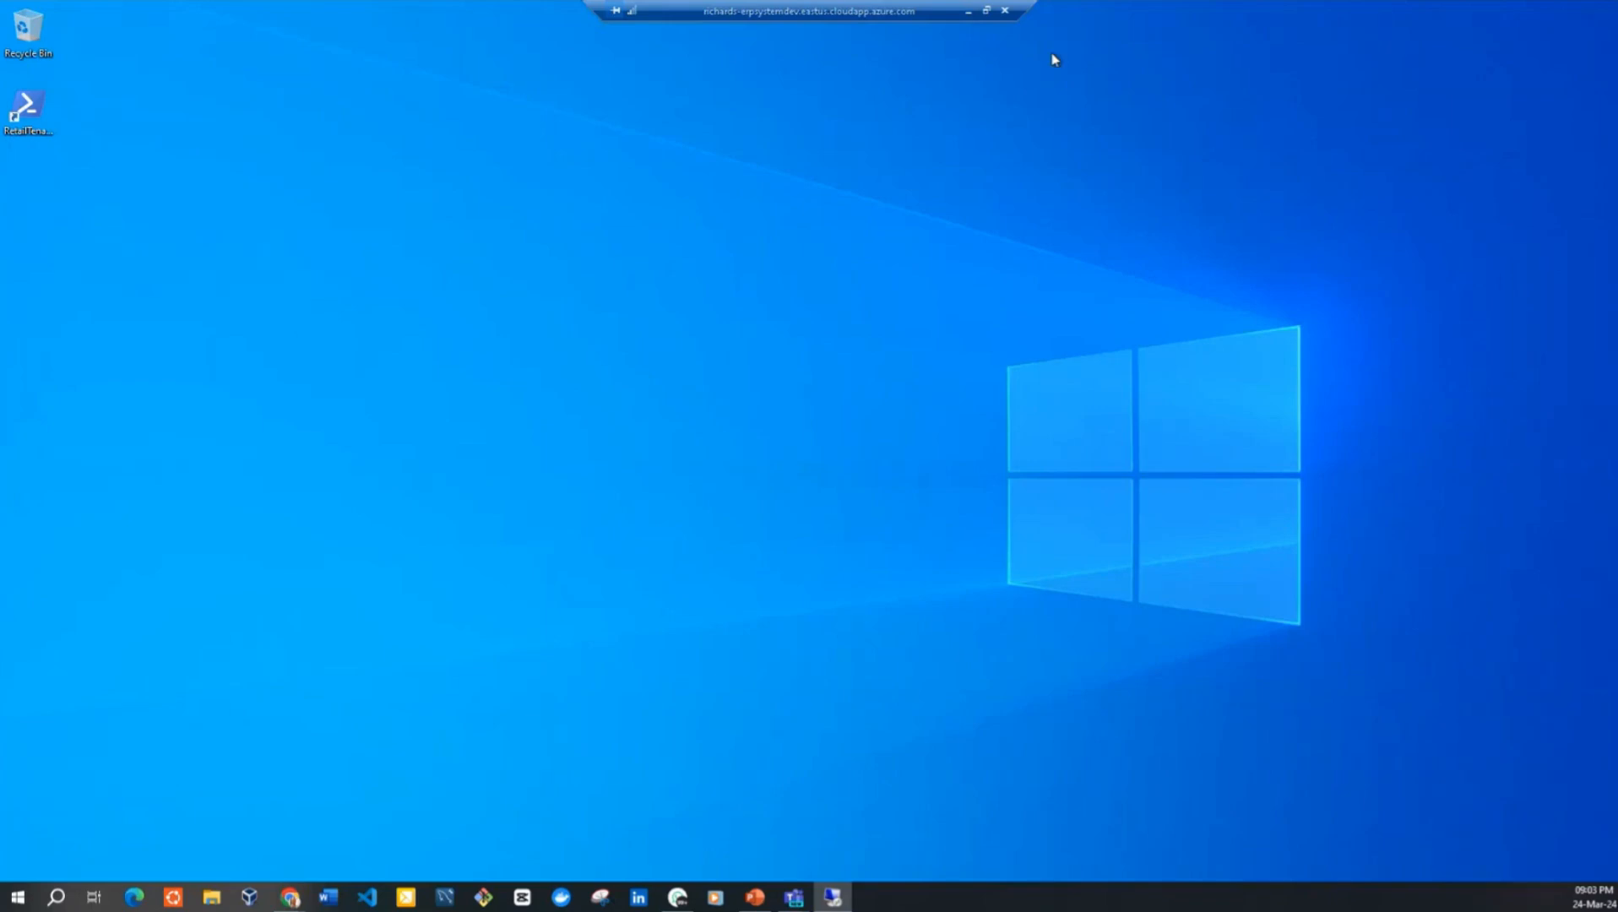
click(985, 10)
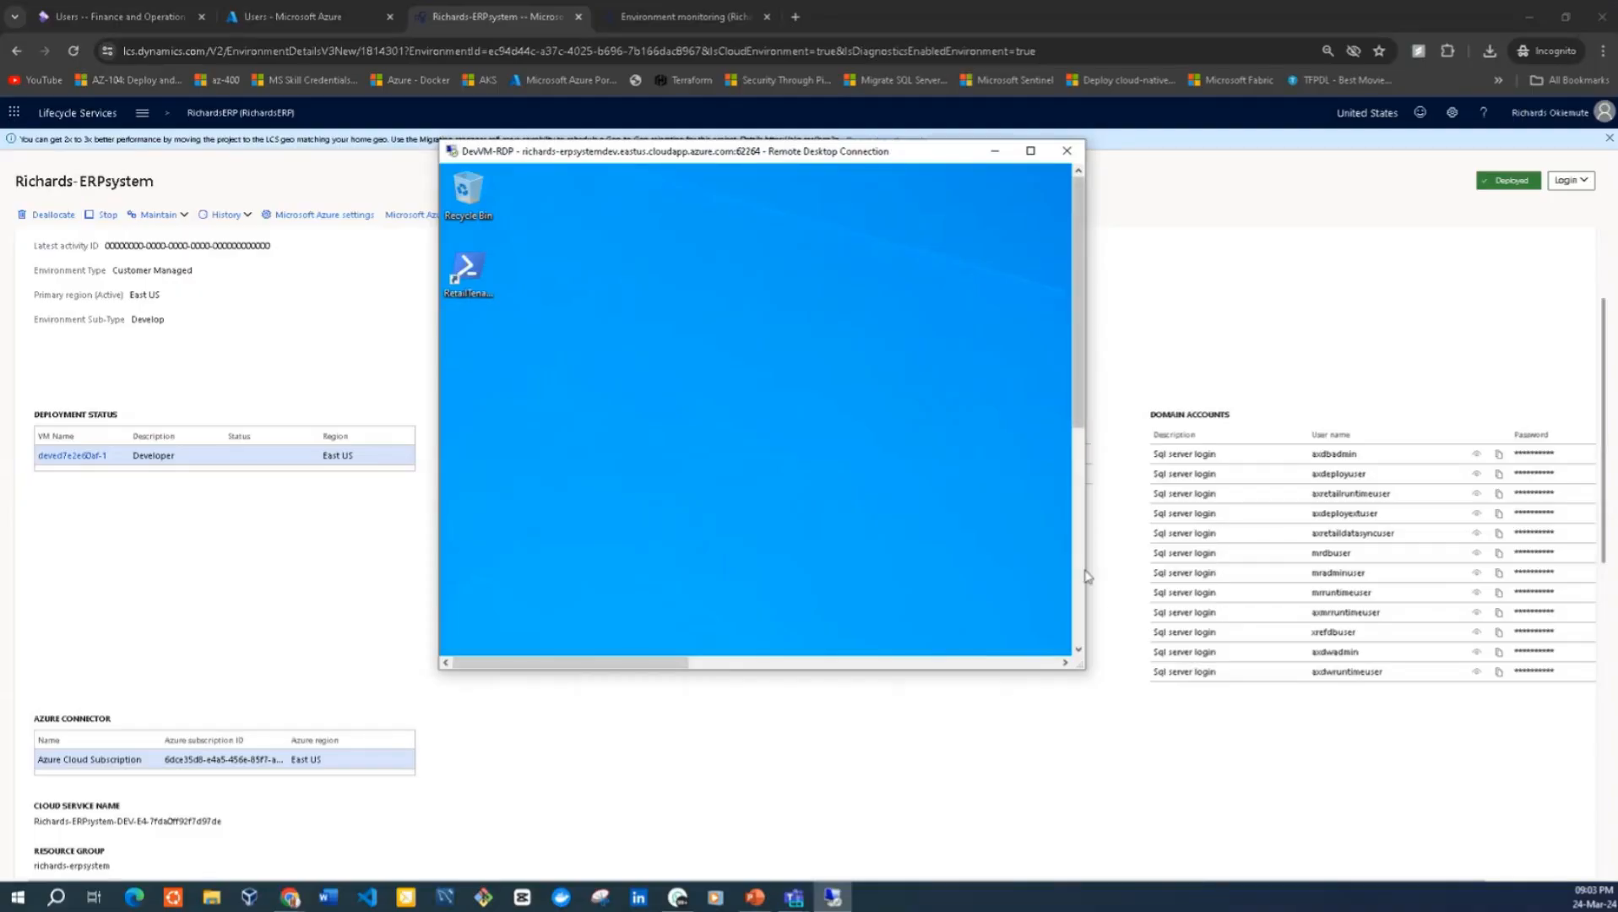
drag(1086, 576, 1566, 576)
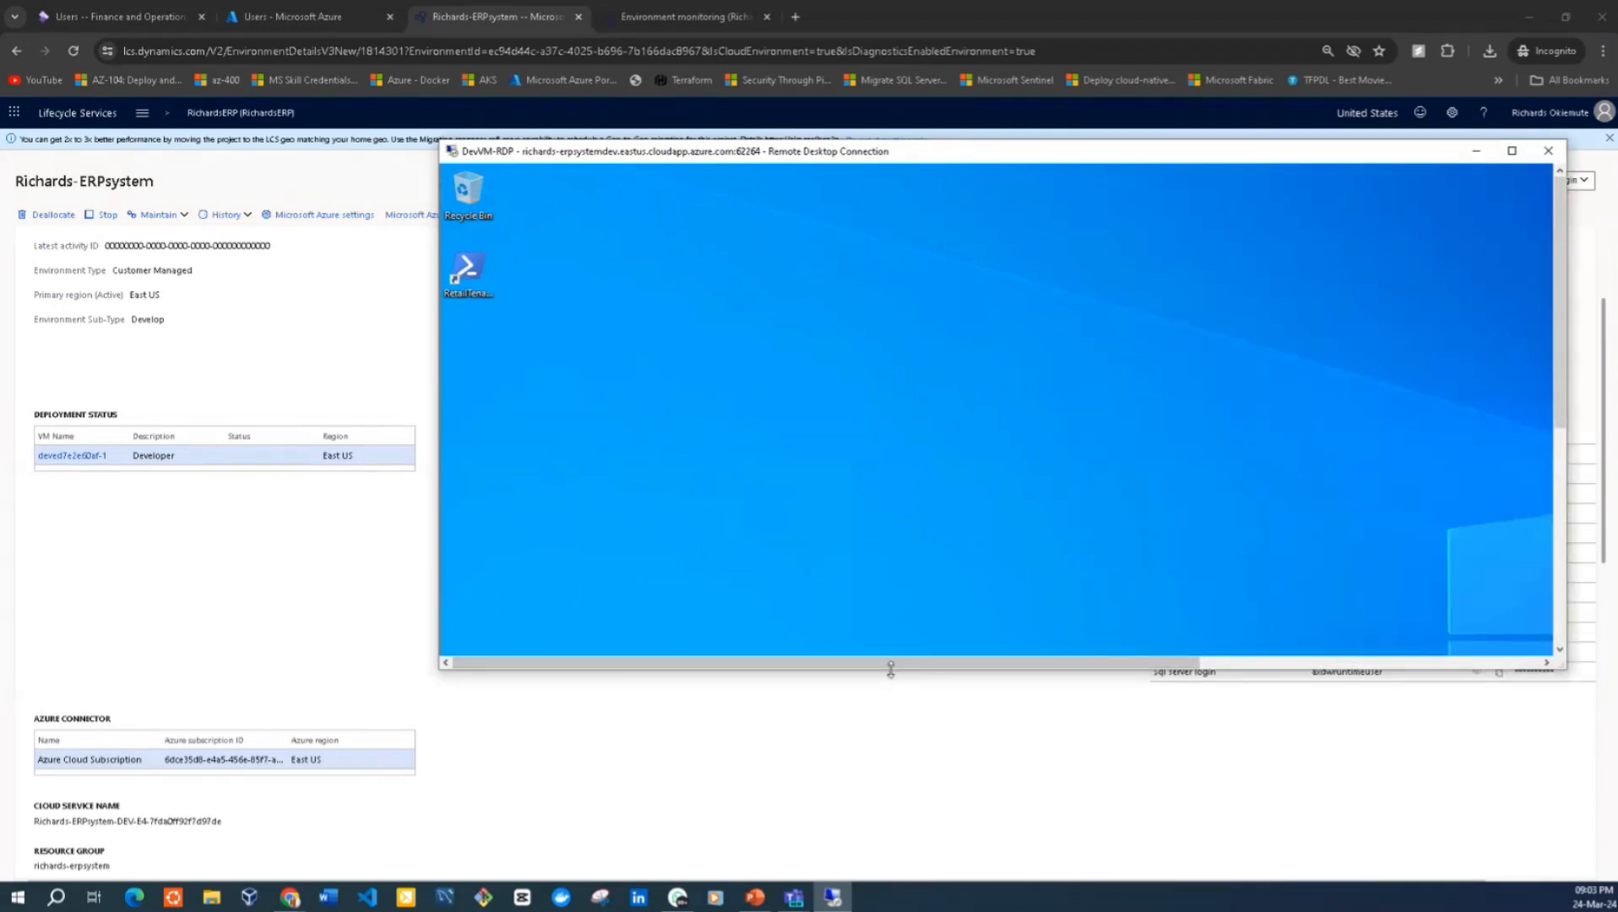
drag(891, 670, 863, 843)
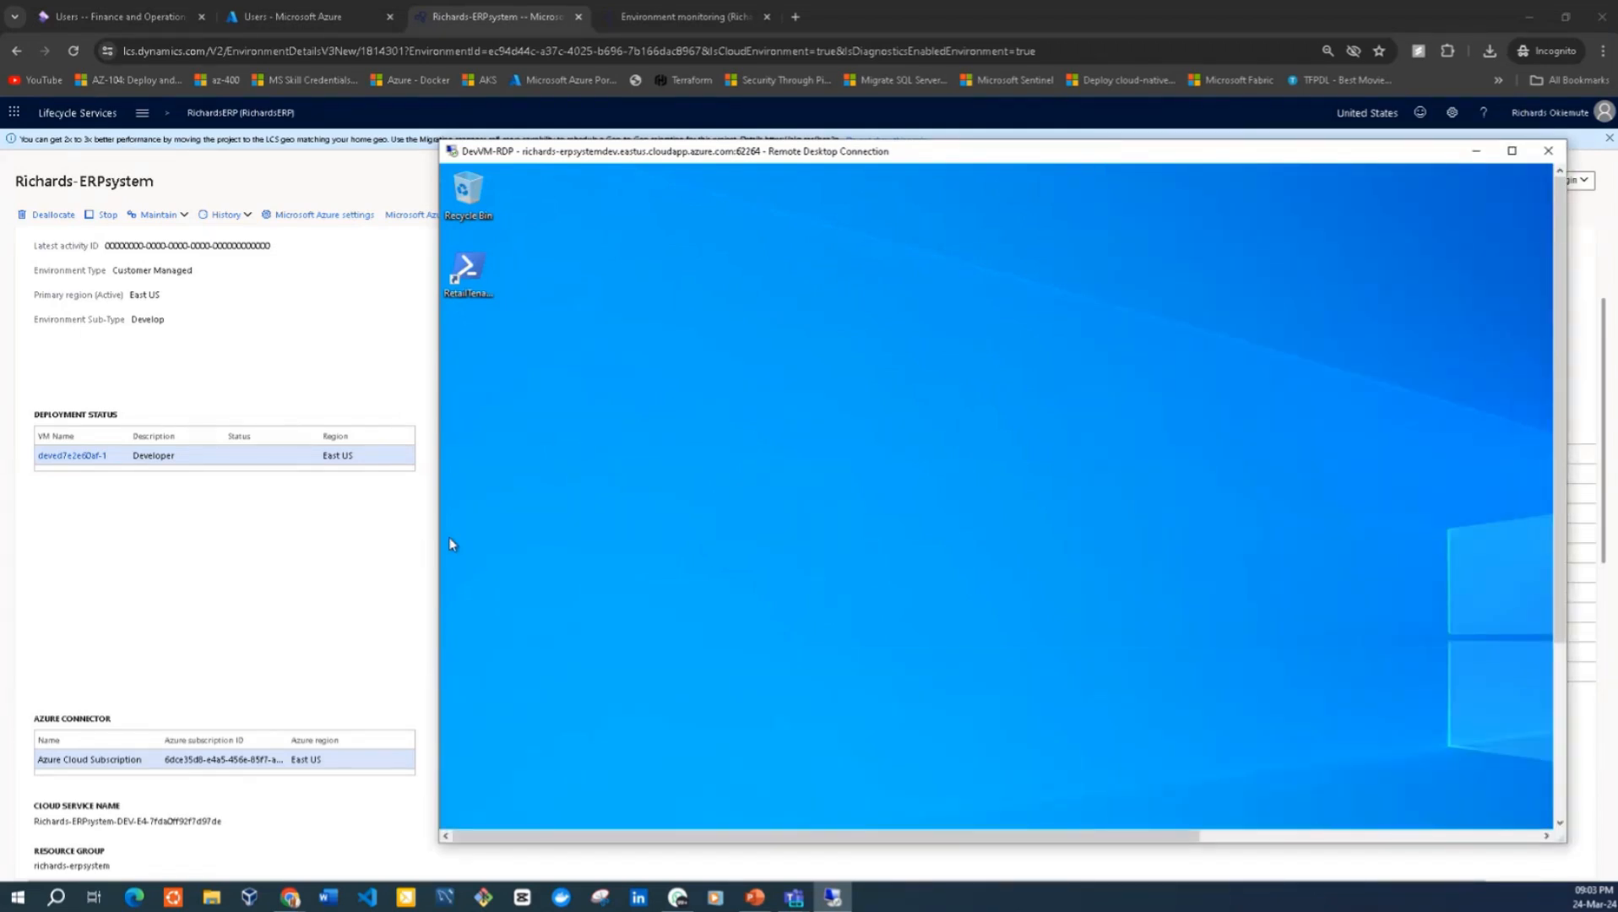
drag(437, 536, 100, 480)
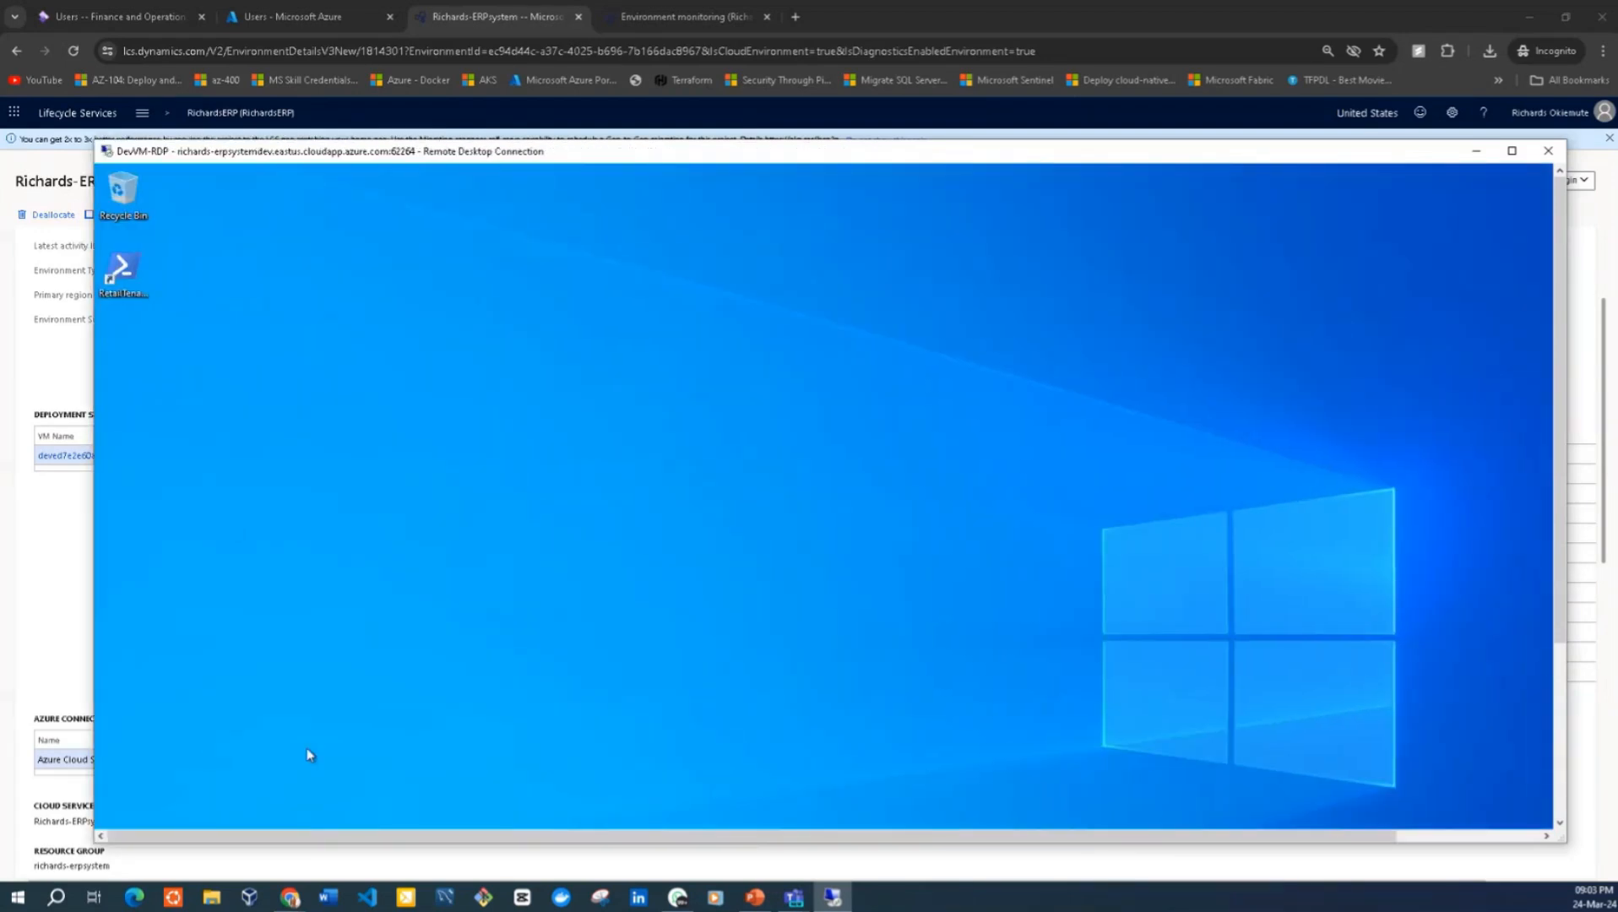
Return the remote session to full screen and launch Visual Studio 2019 on the VM
click(1509, 155)
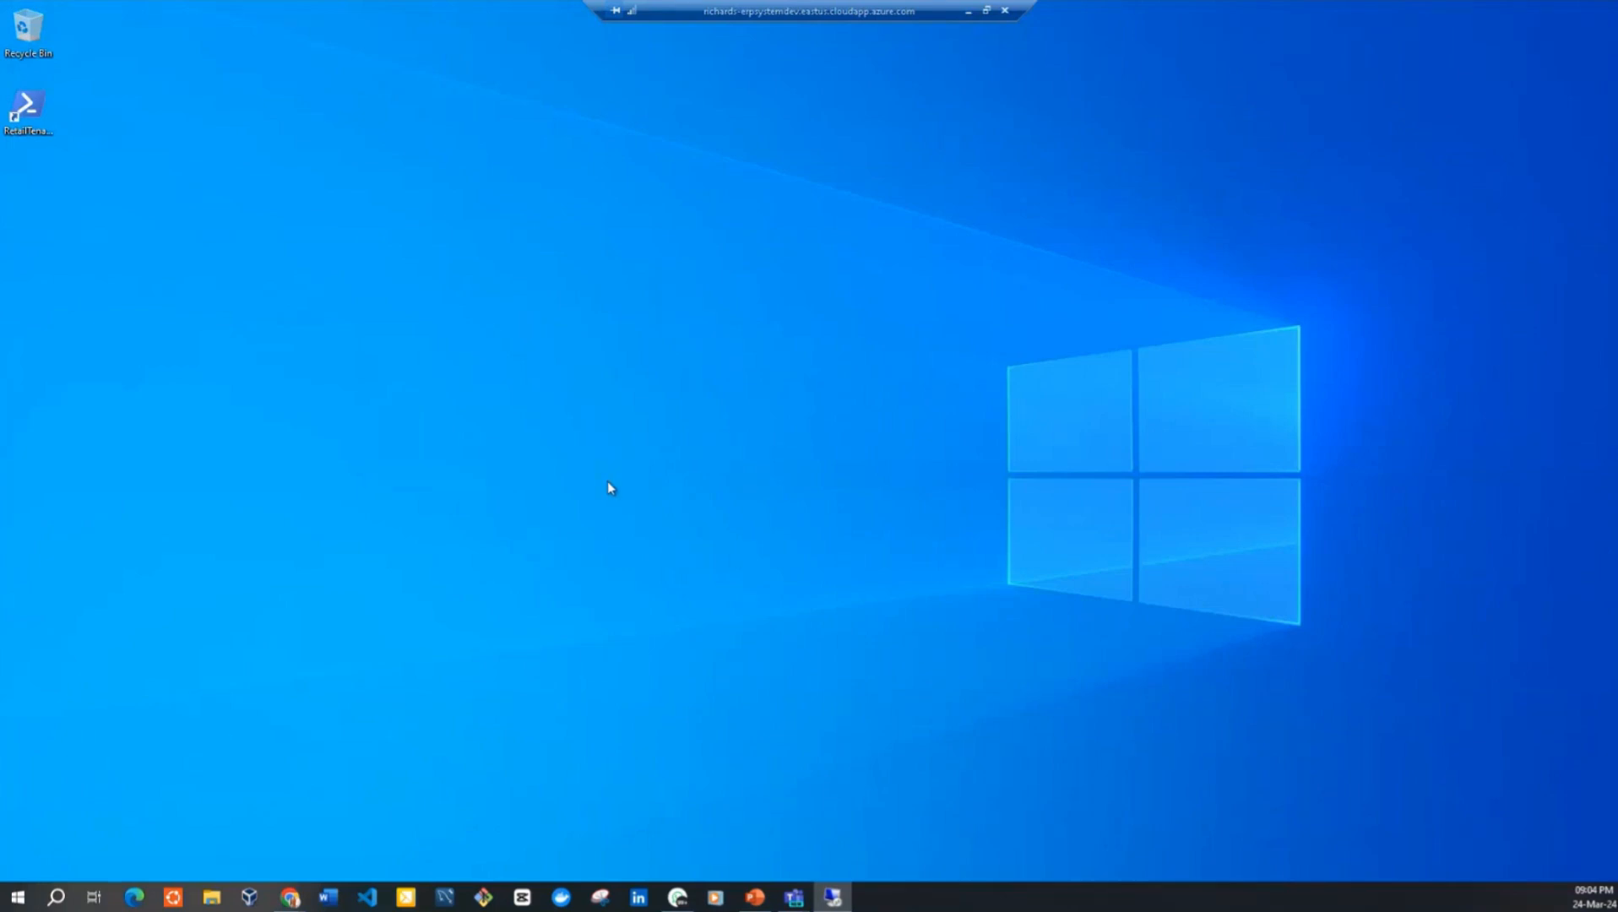
key(super)
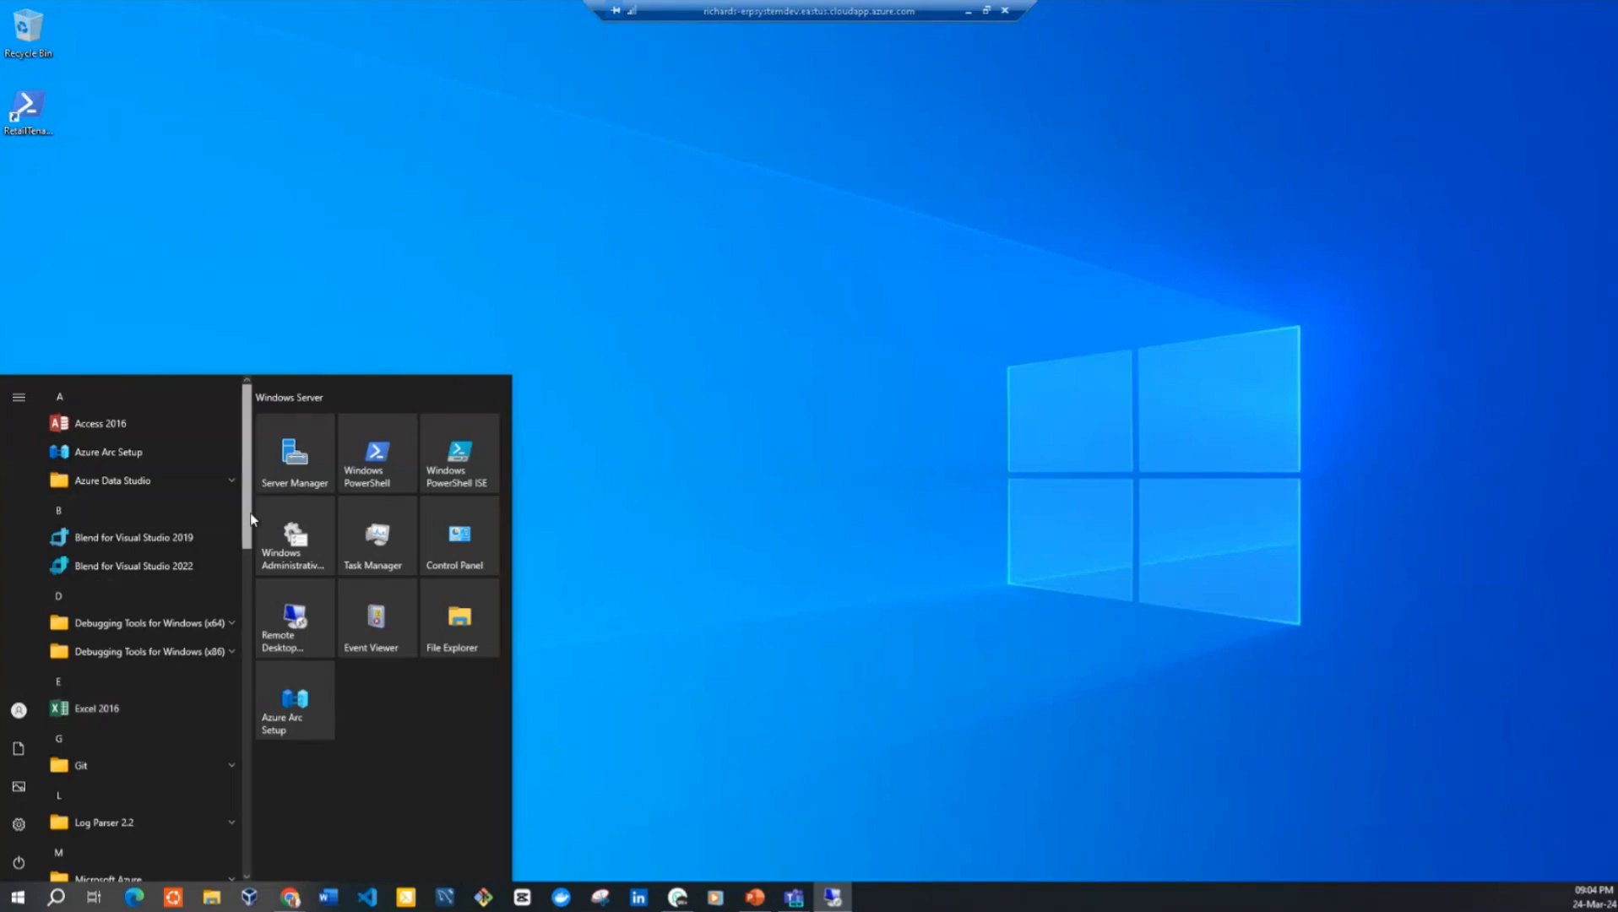
scroll(251, 518, down, 1)
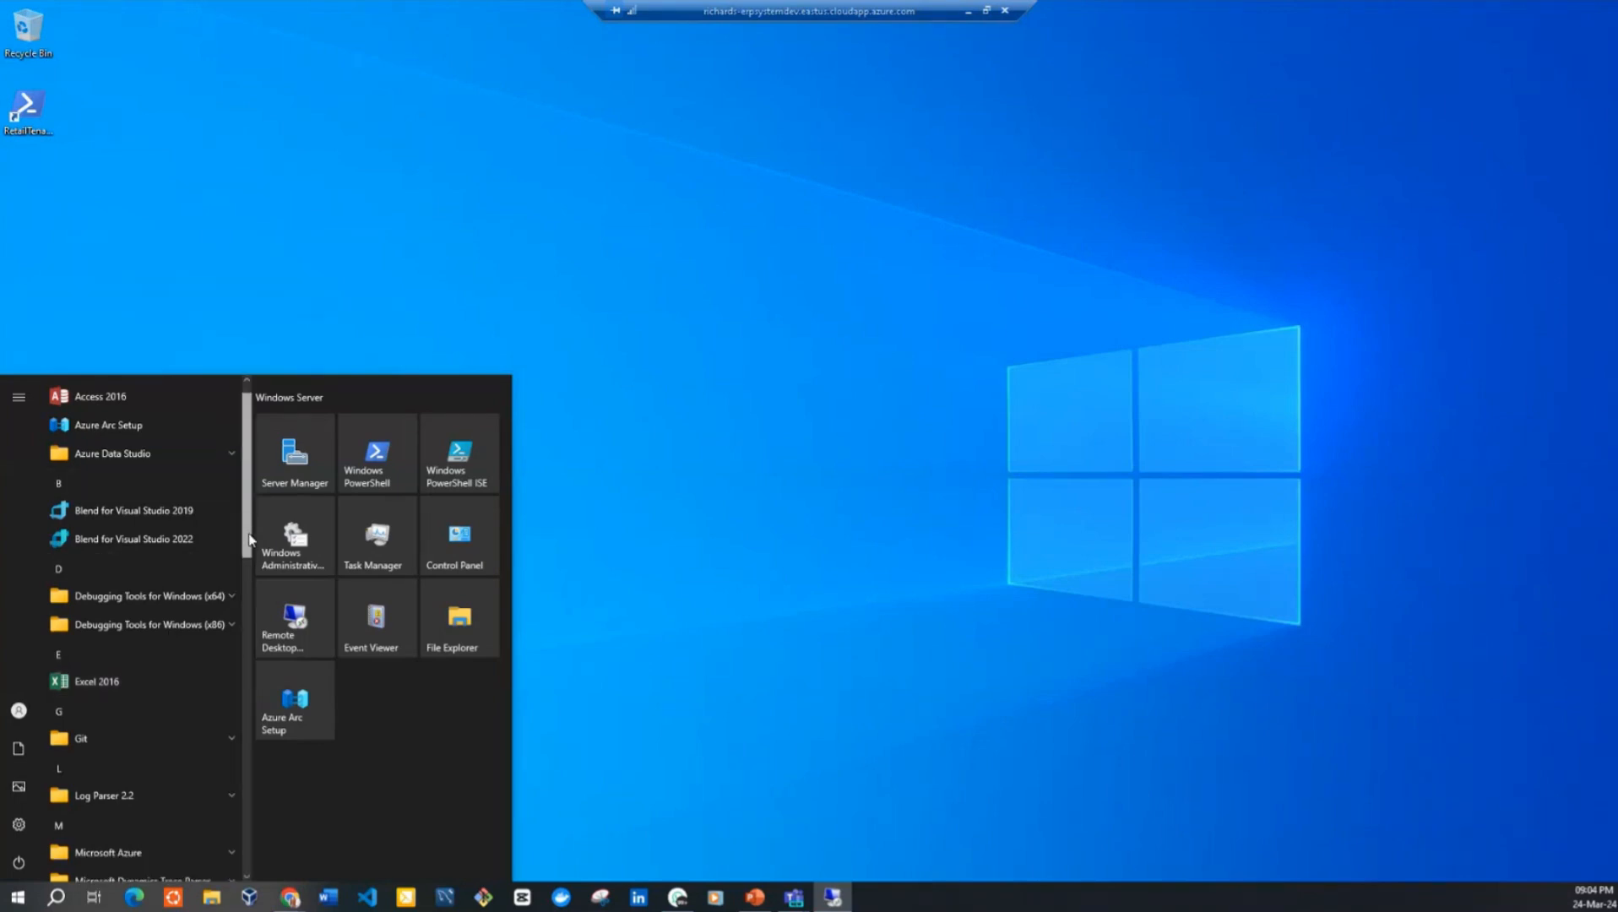
scroll(224, 677, down, 8)
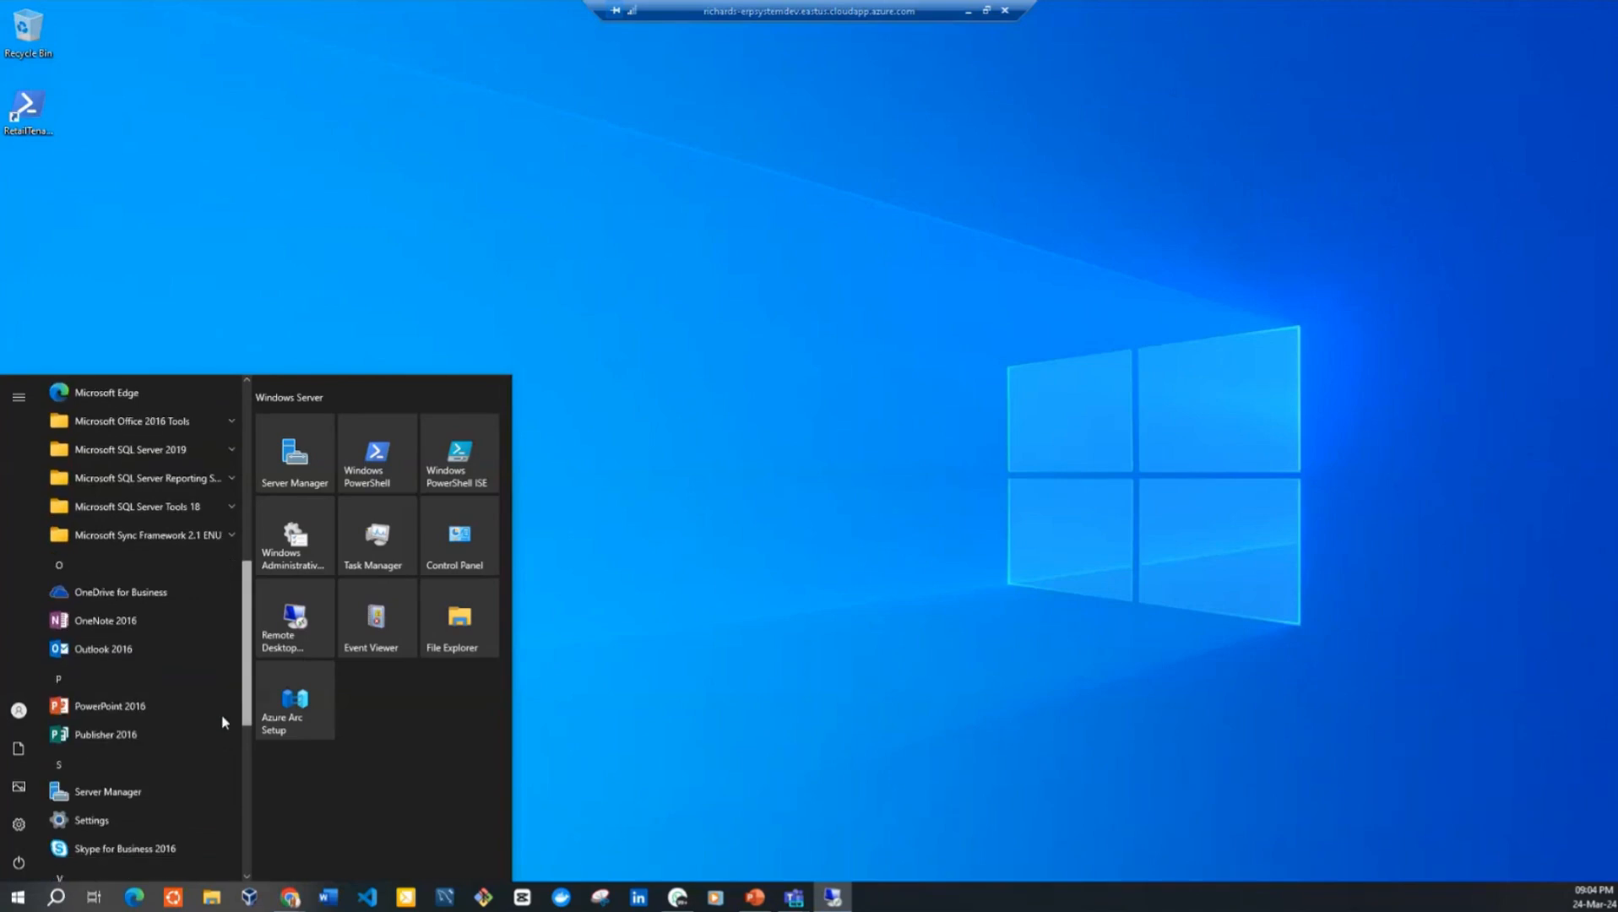
scroll(223, 723, down, 5)
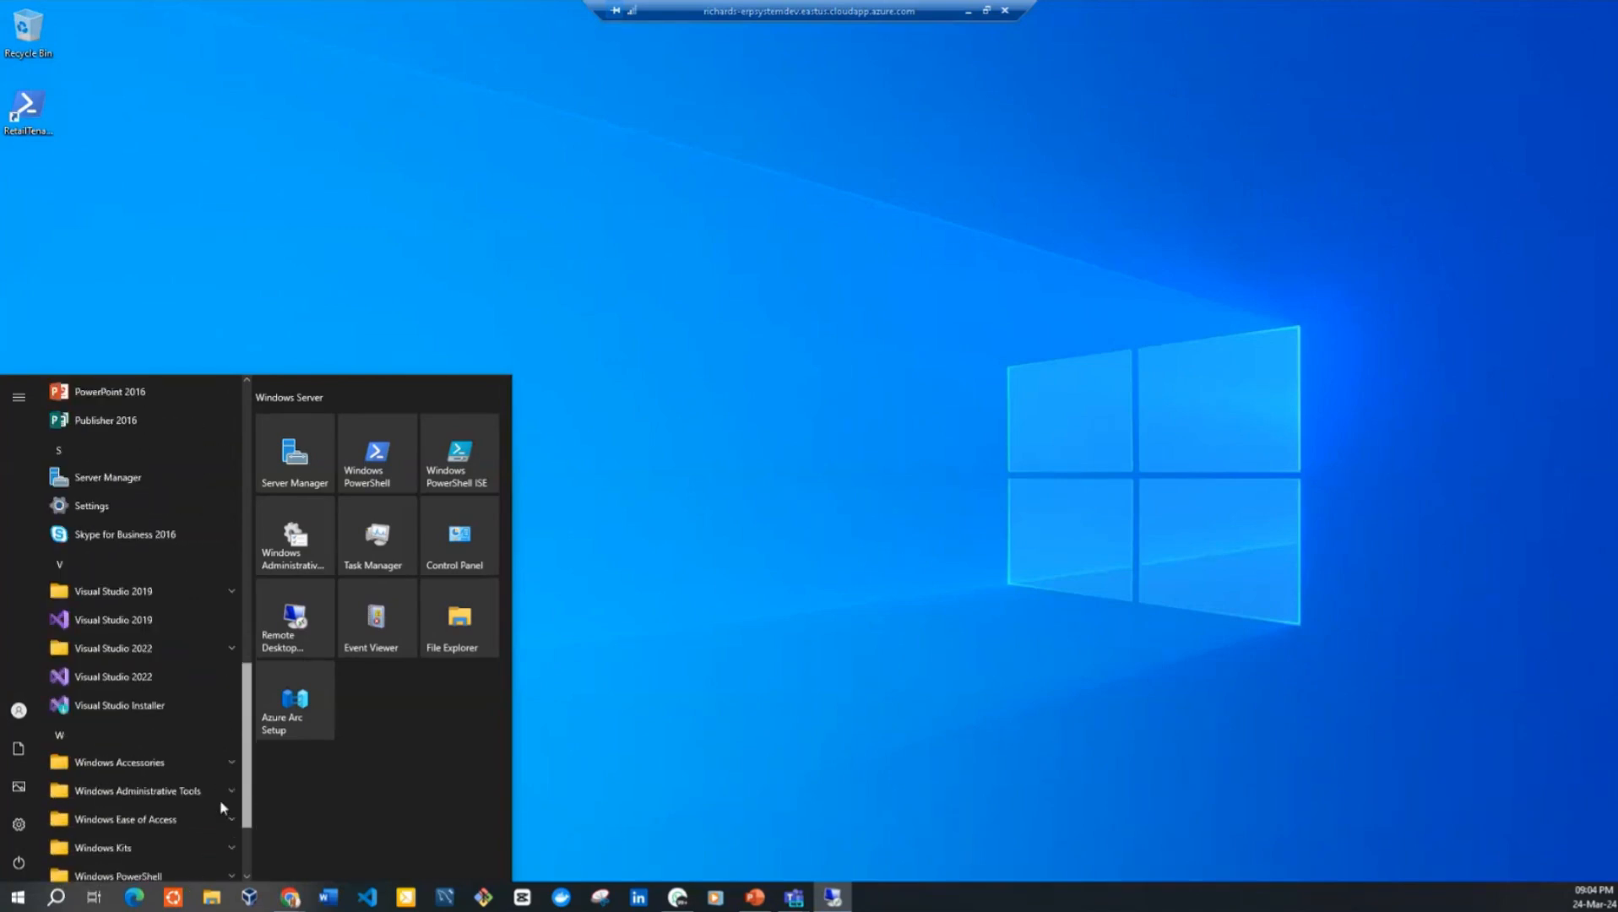
scroll(224, 817, down, 2)
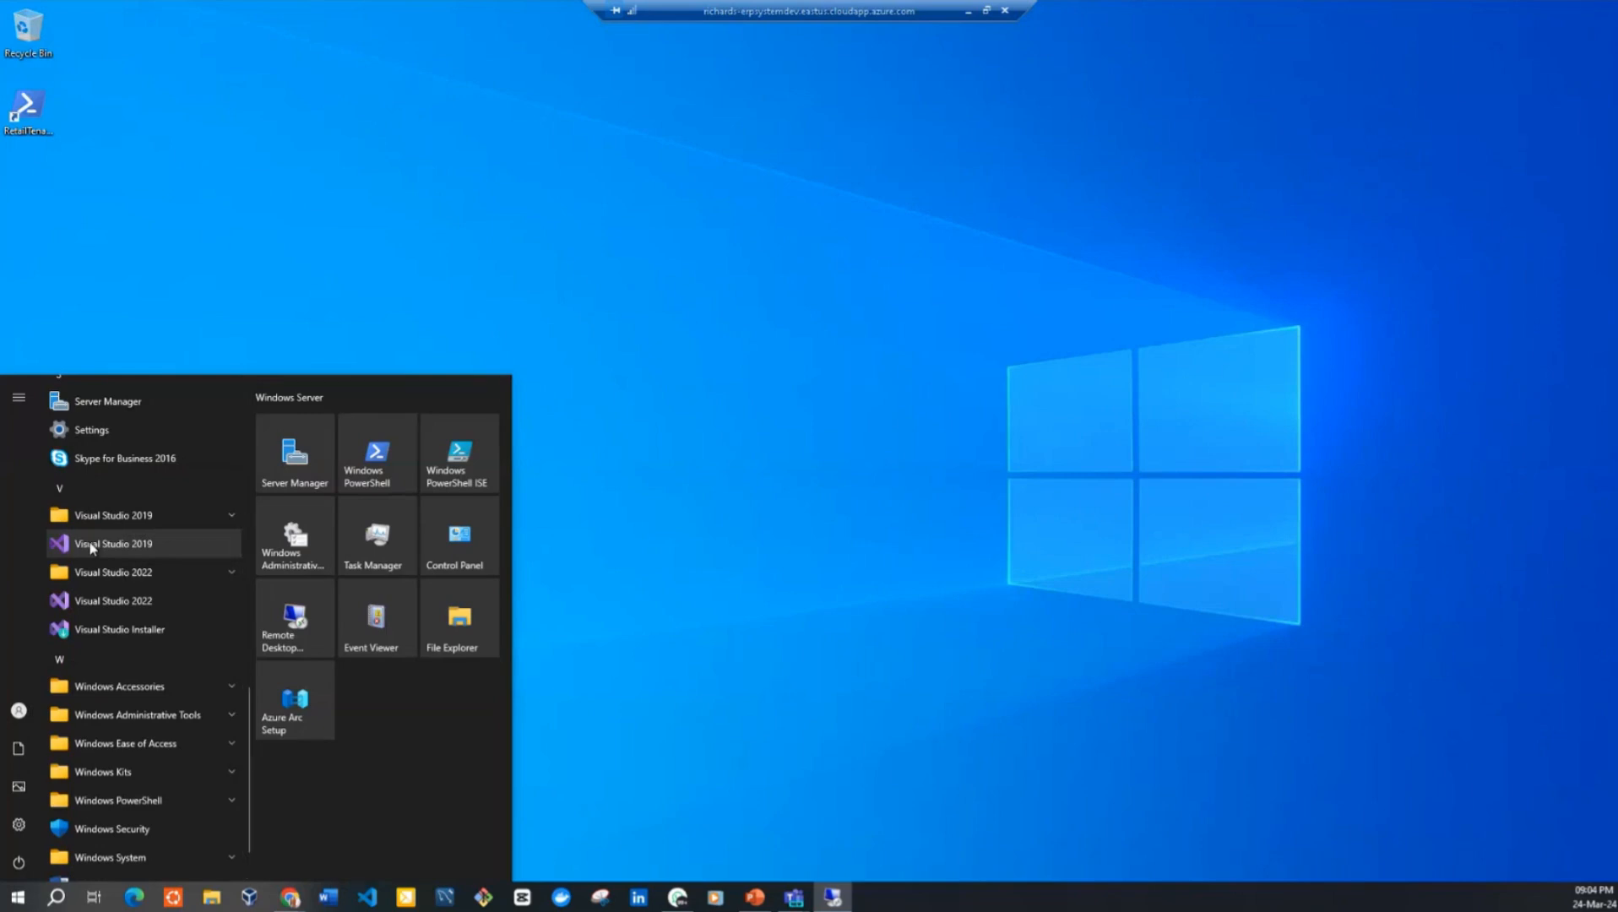
click(91, 545)
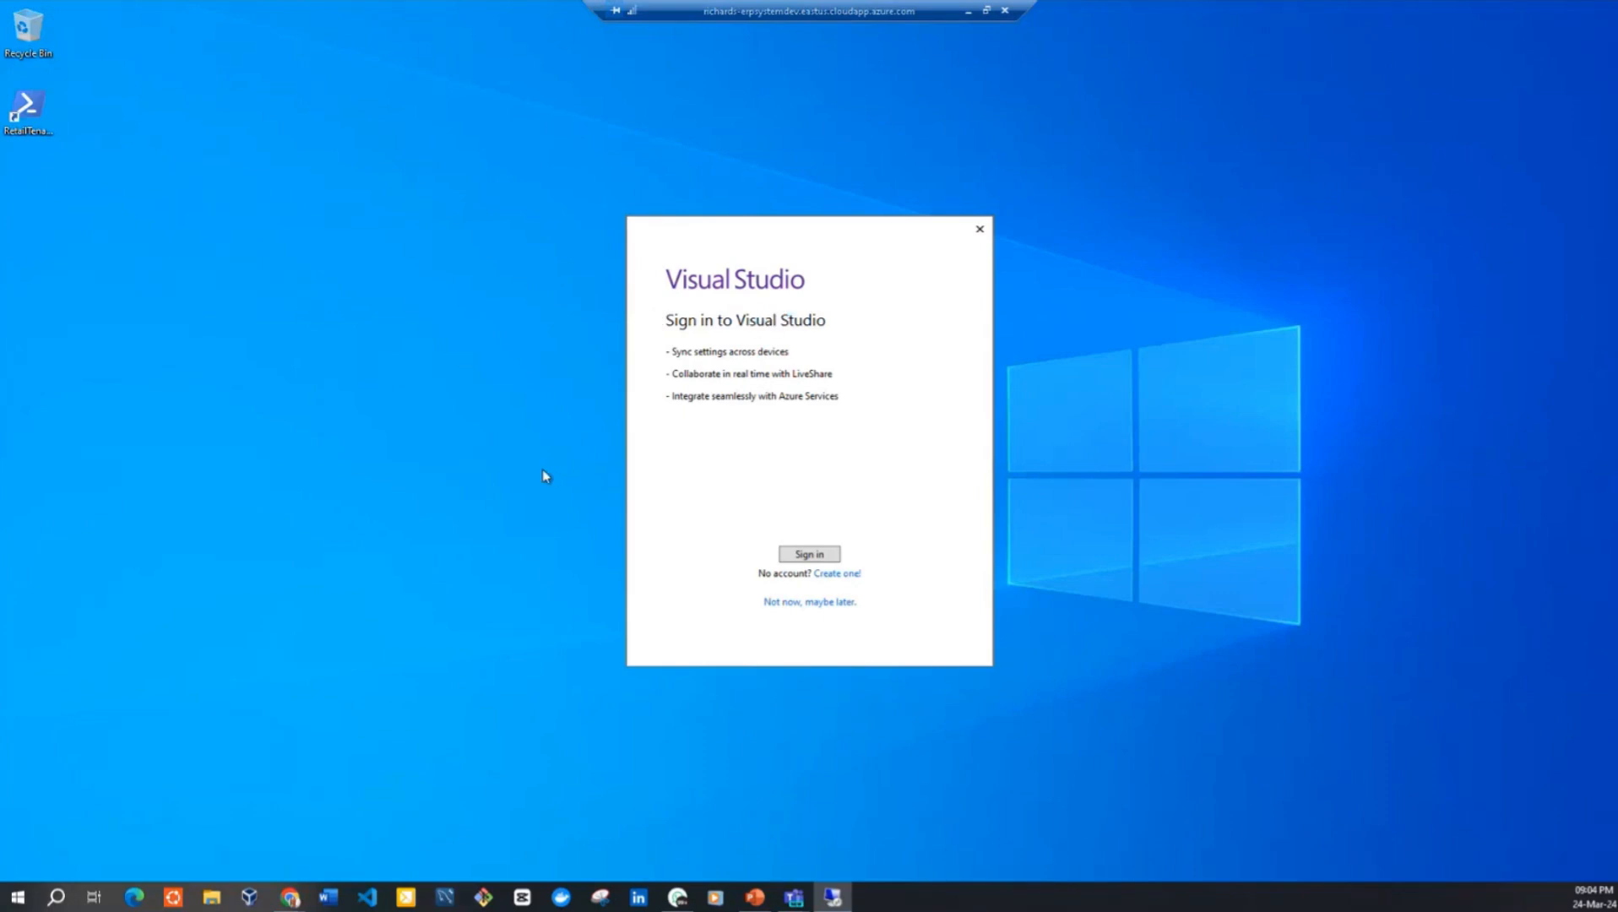
Launch Microsoft SQL Server Management Studio 18 and start Visual Studio without signing in, using General development settings and the Blue theme
key(super)
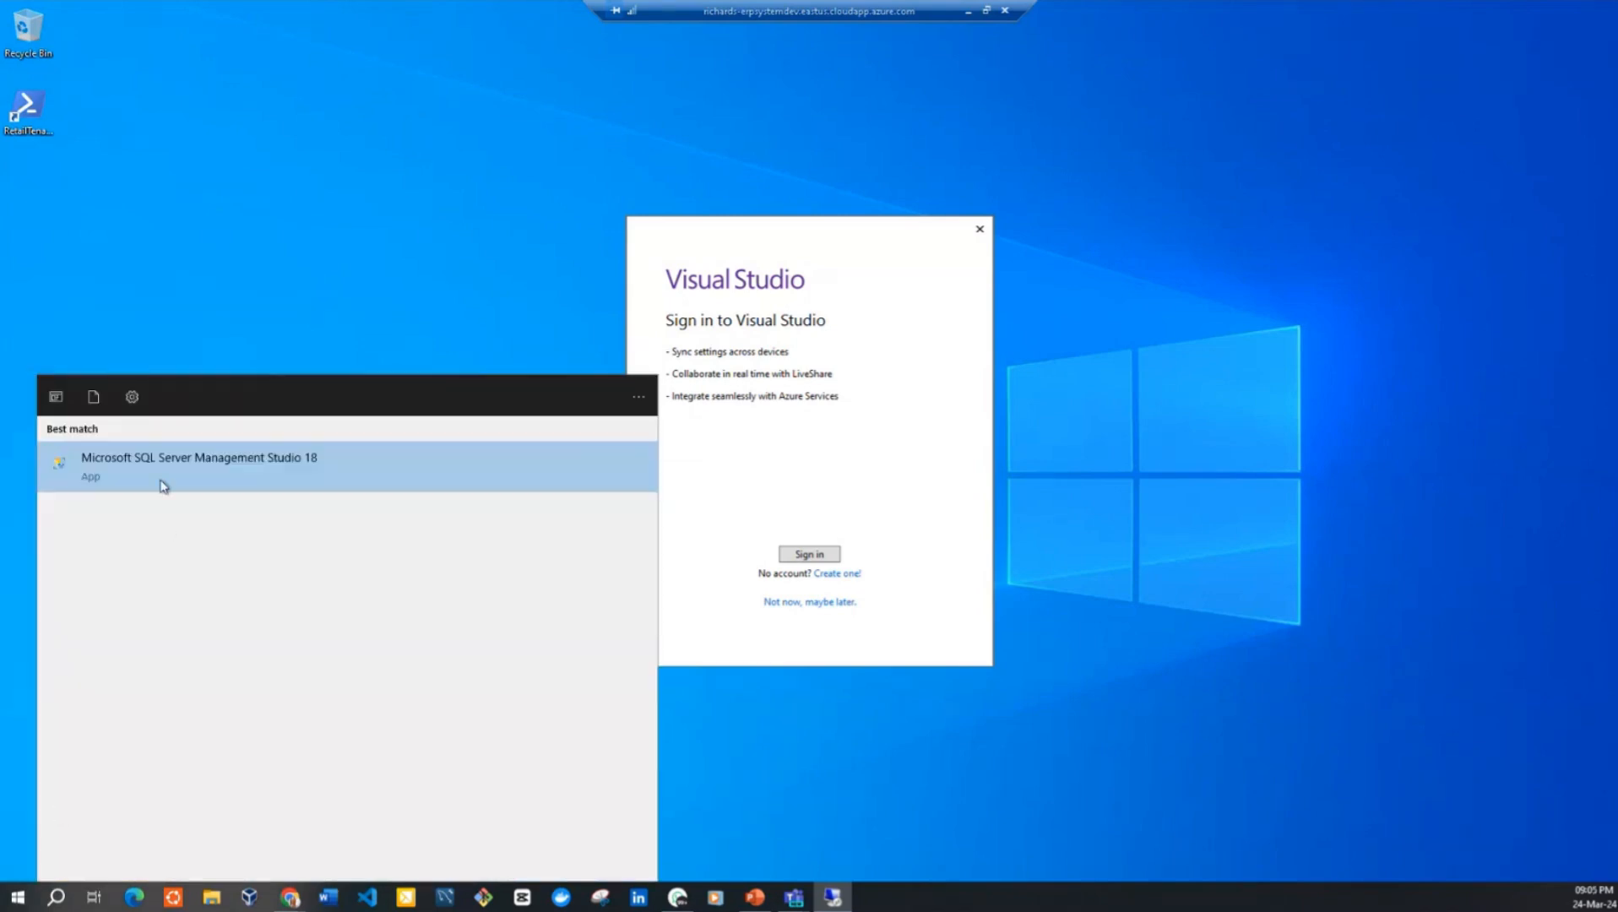
click(162, 461)
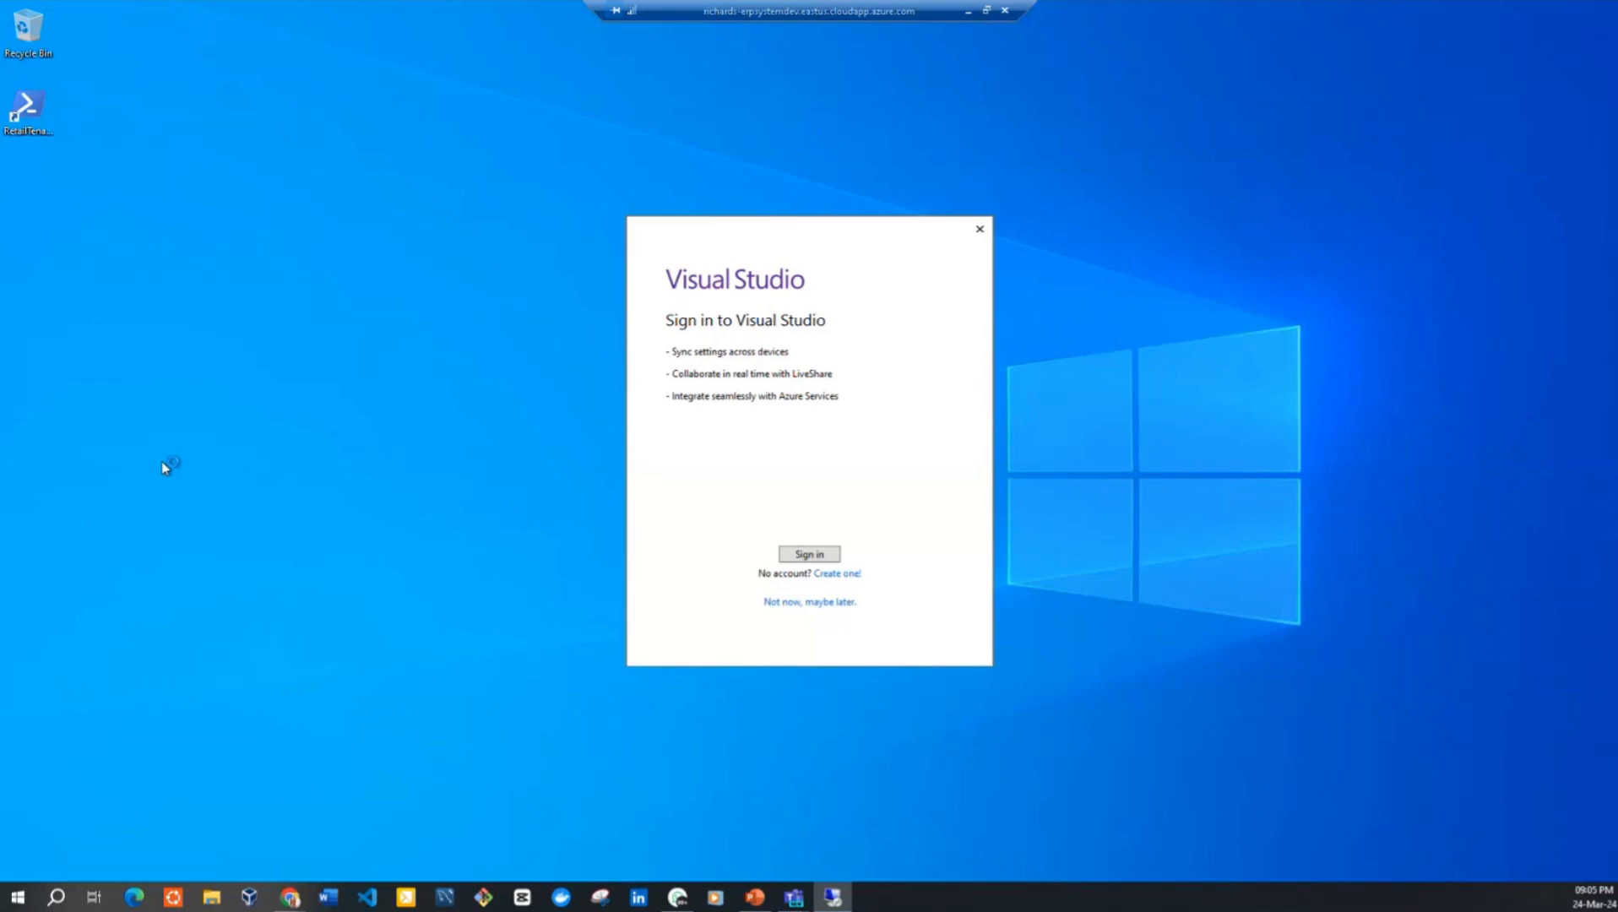
click(804, 556)
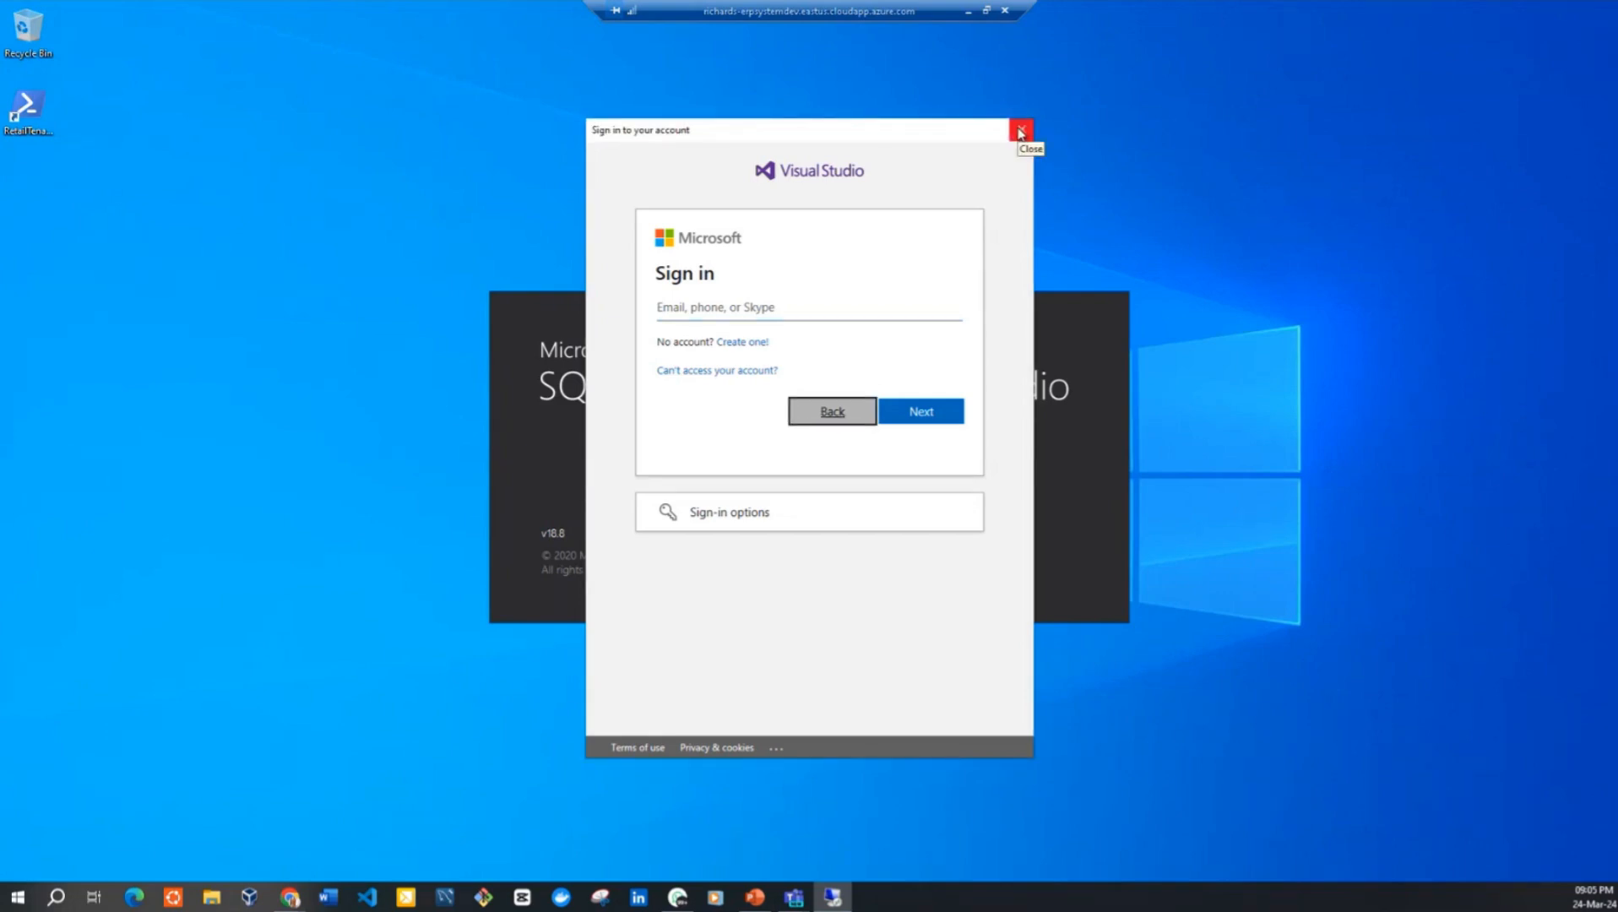
click(1021, 131)
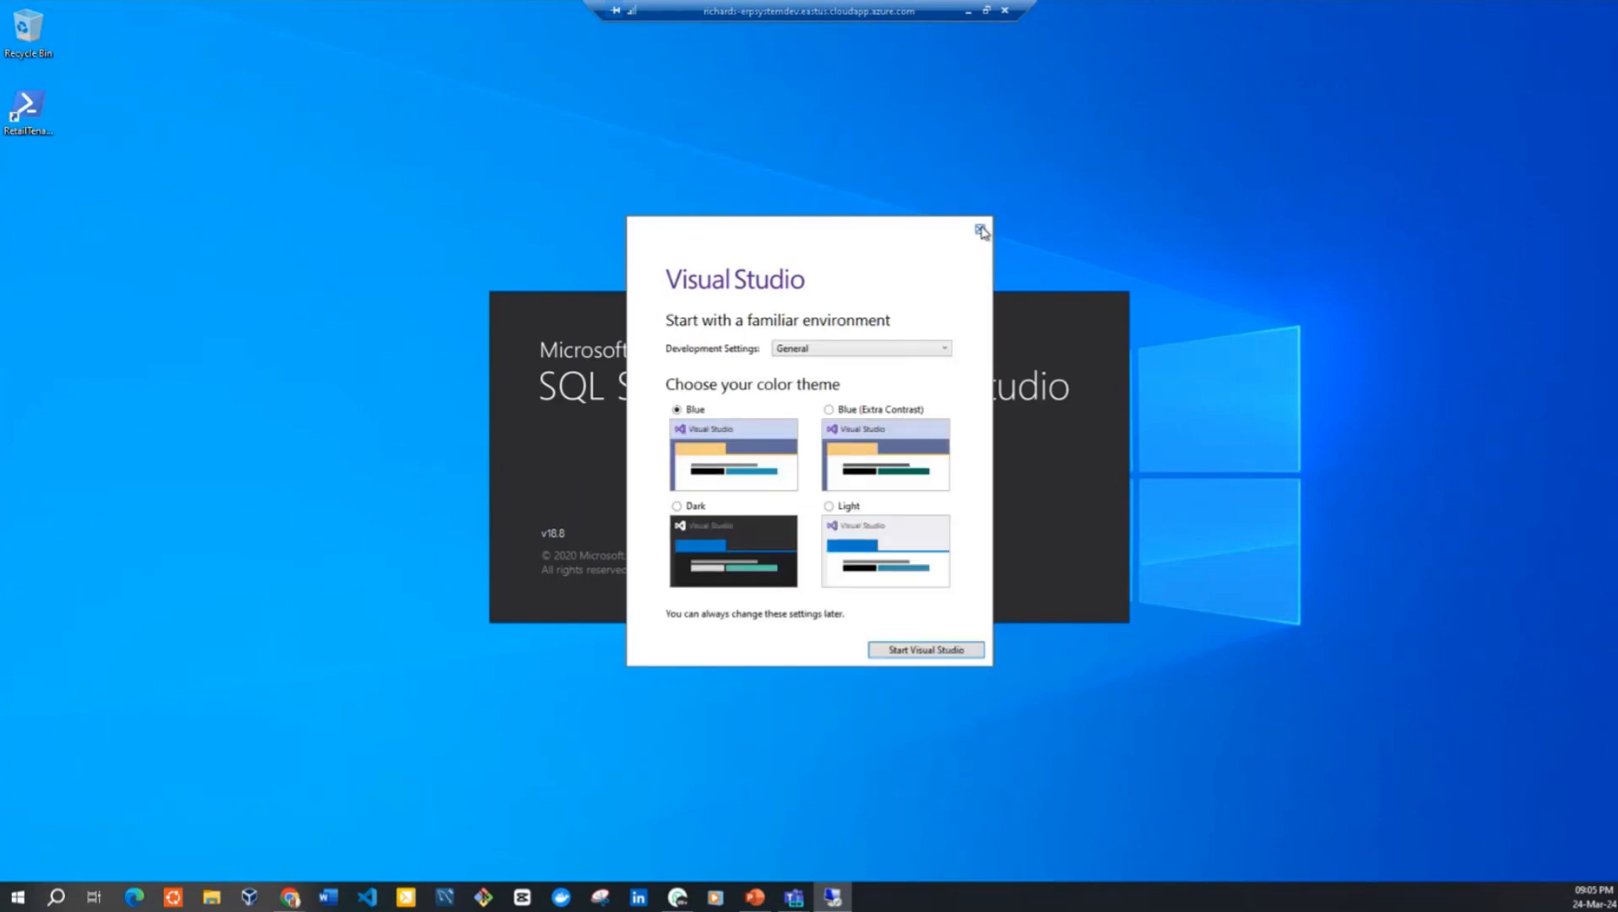
click(922, 647)
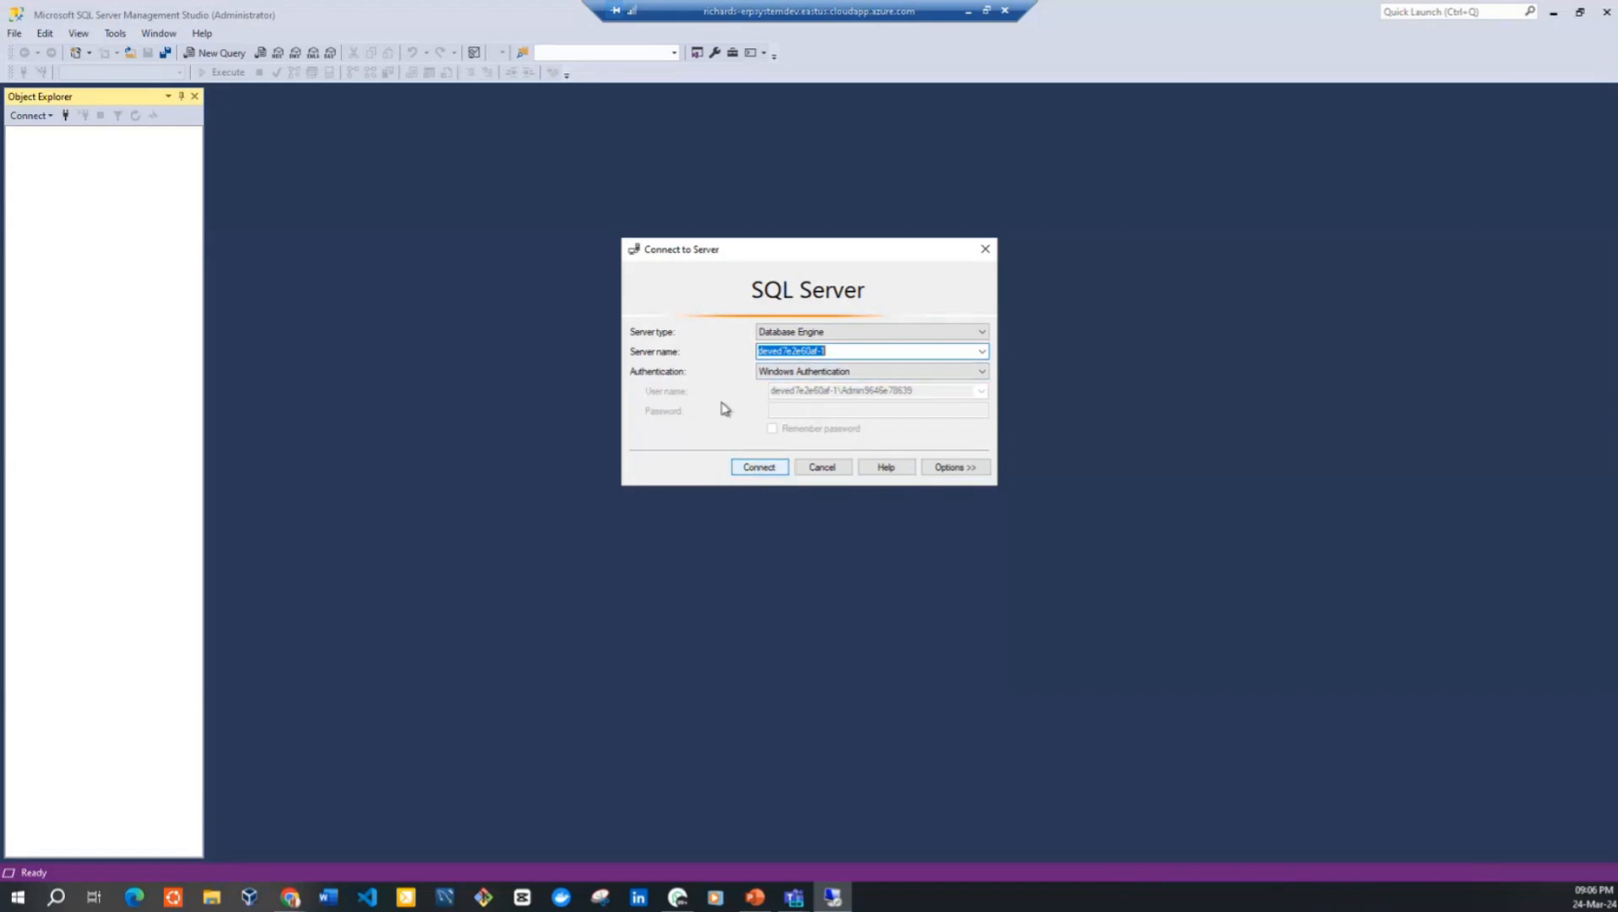
Connect to the VM's Database Engine with Windows Authentication and expand its databases
click(747, 470)
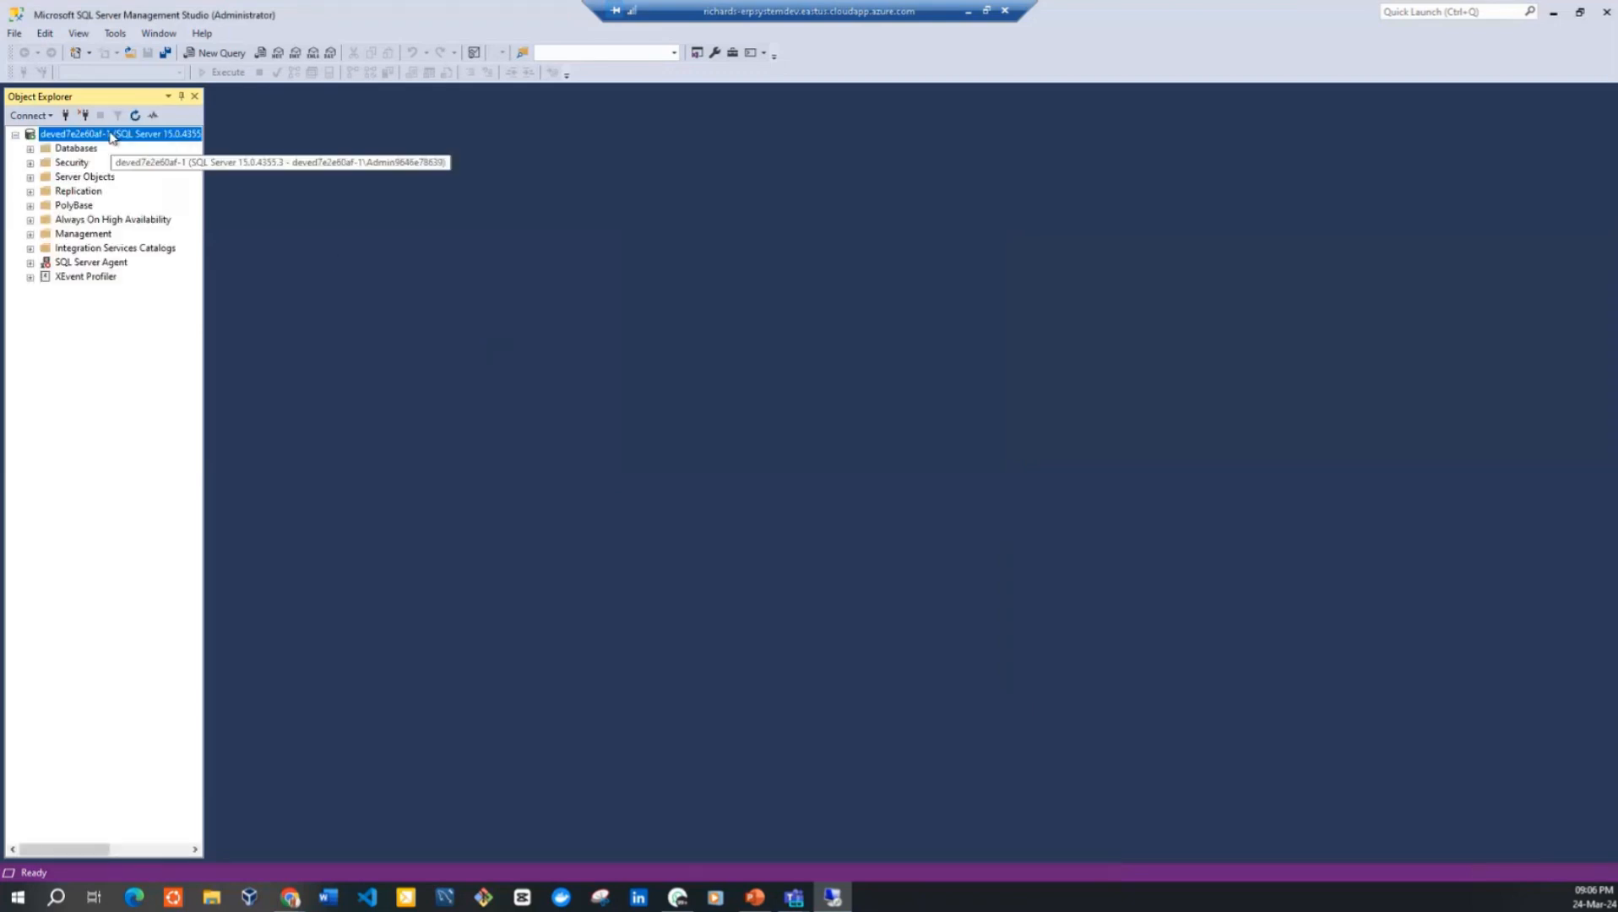
double_click(59, 152)
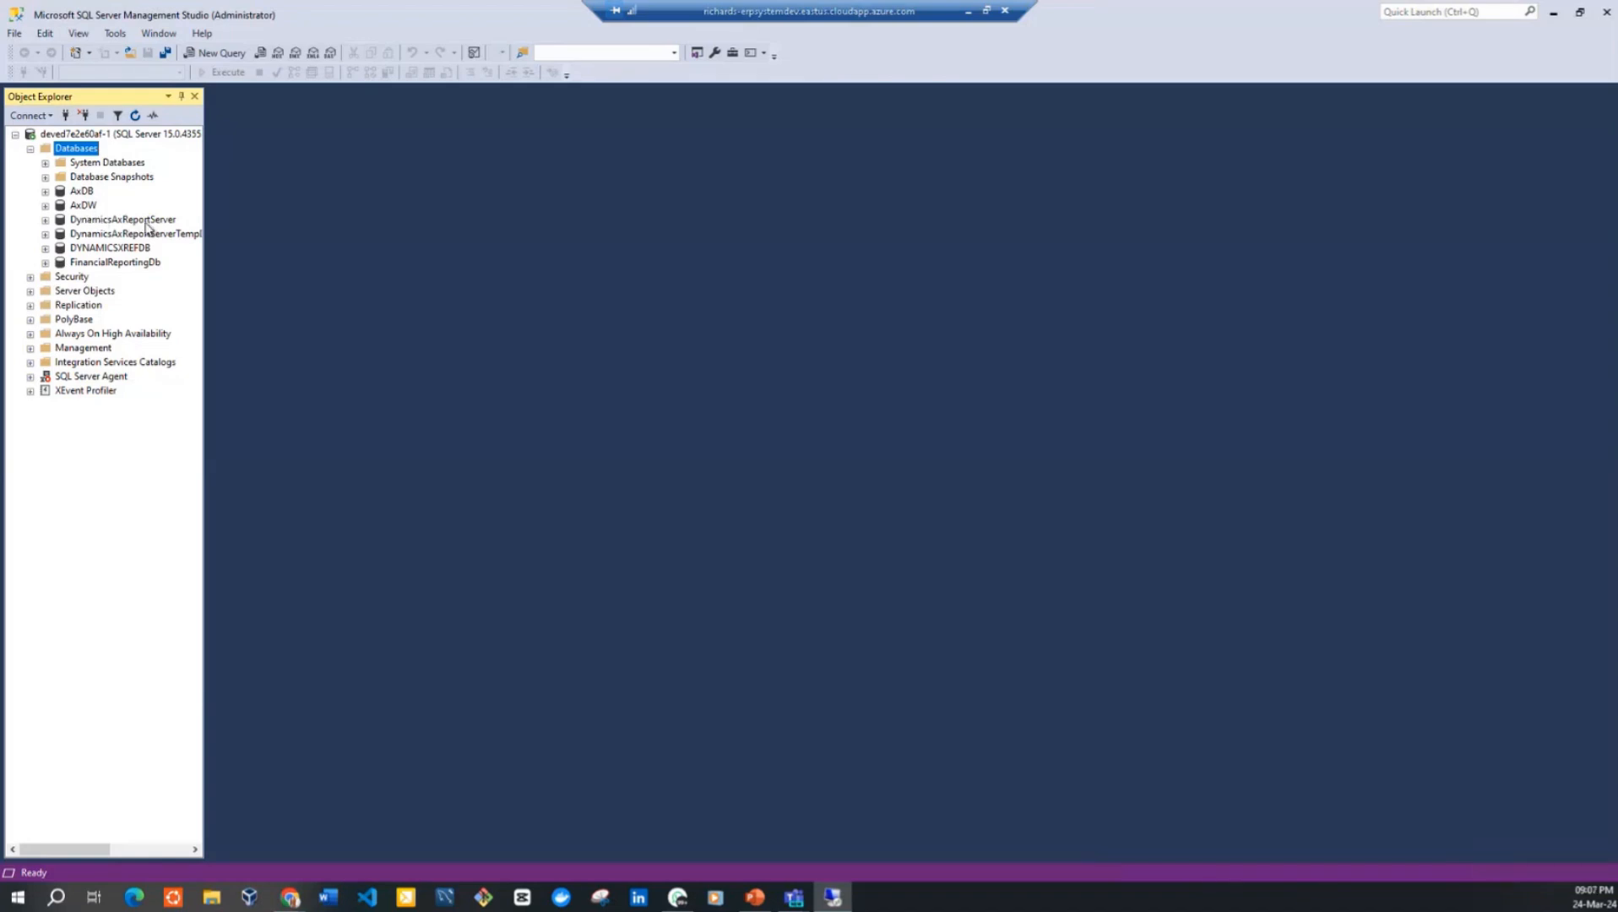
Create a new query on the AxDB database, enter "Use AxDB;", execute it, and add blank lines below the statement
click(85, 193)
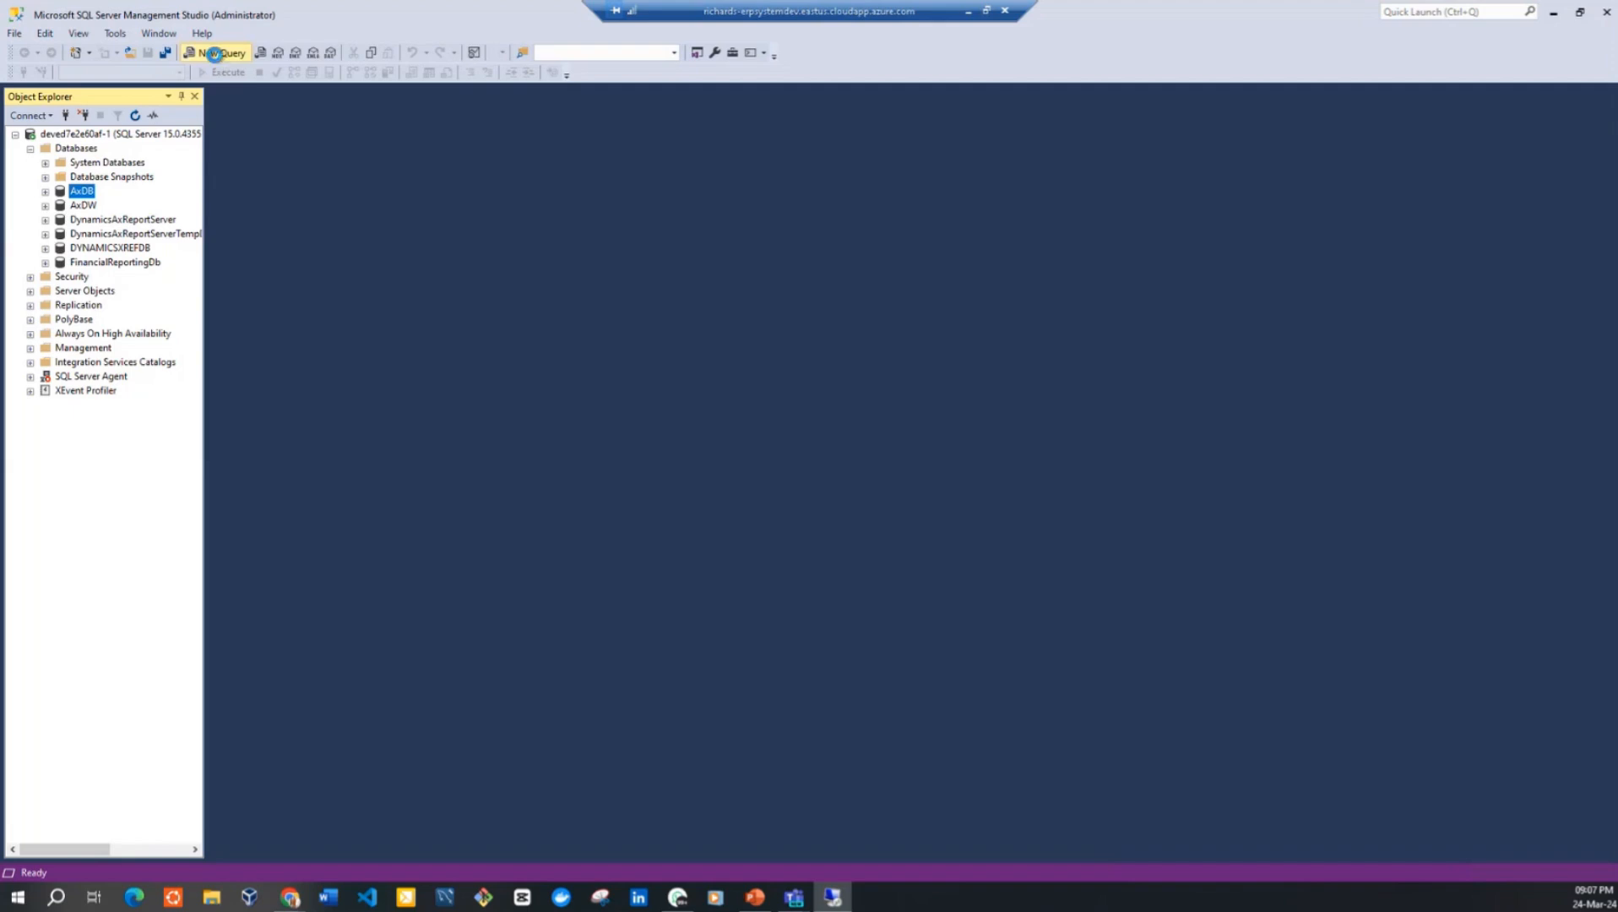
click(215, 53)
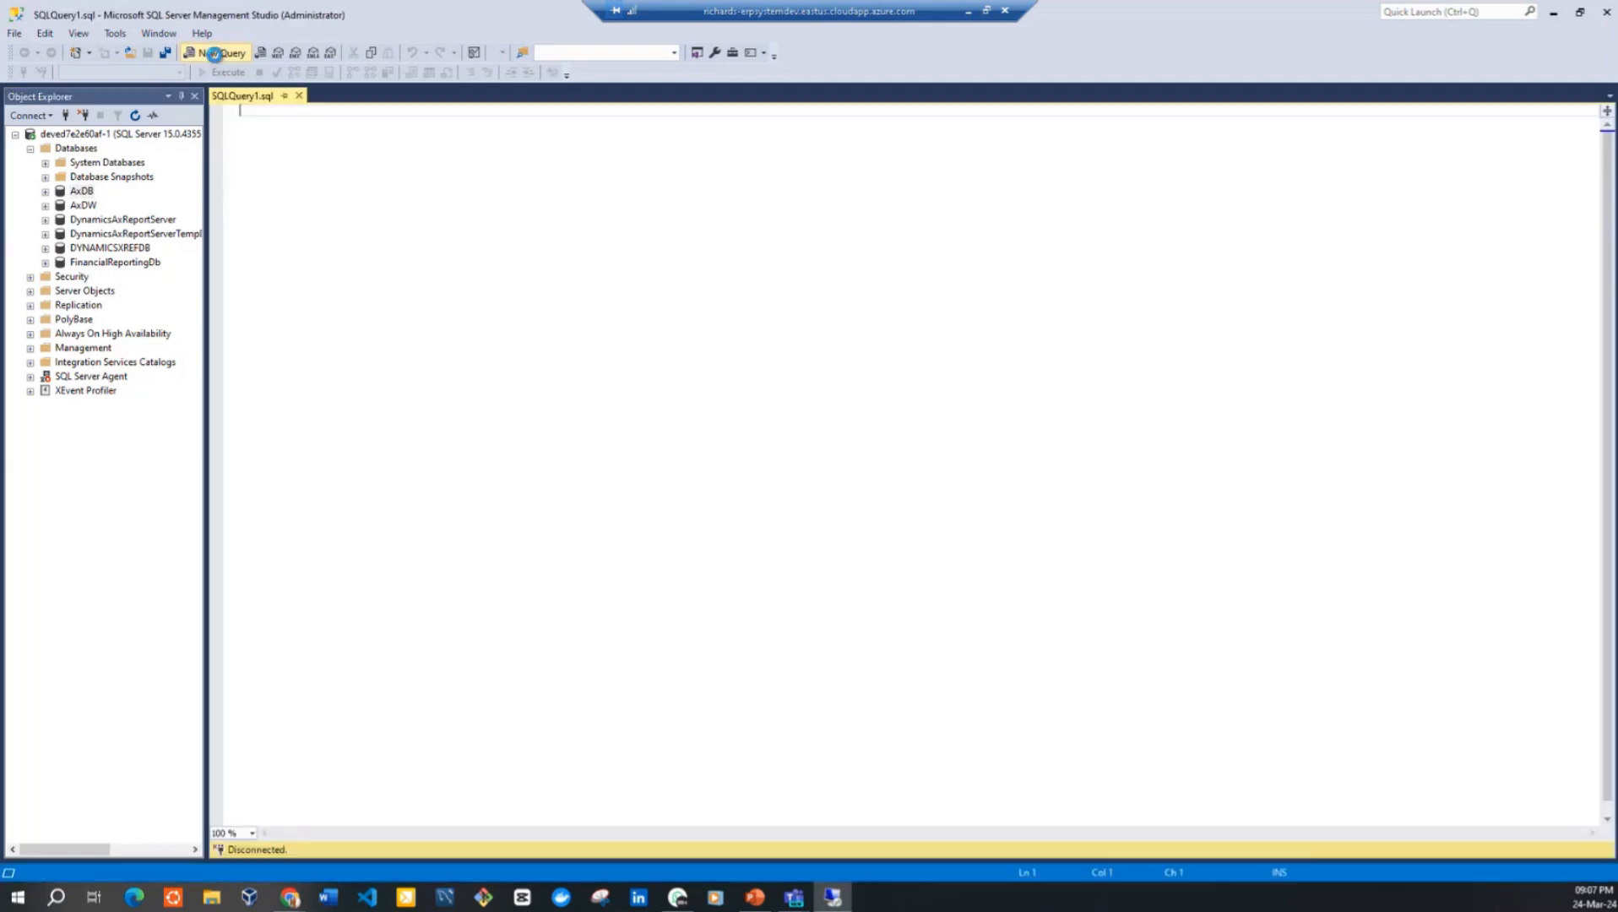
text(Use )
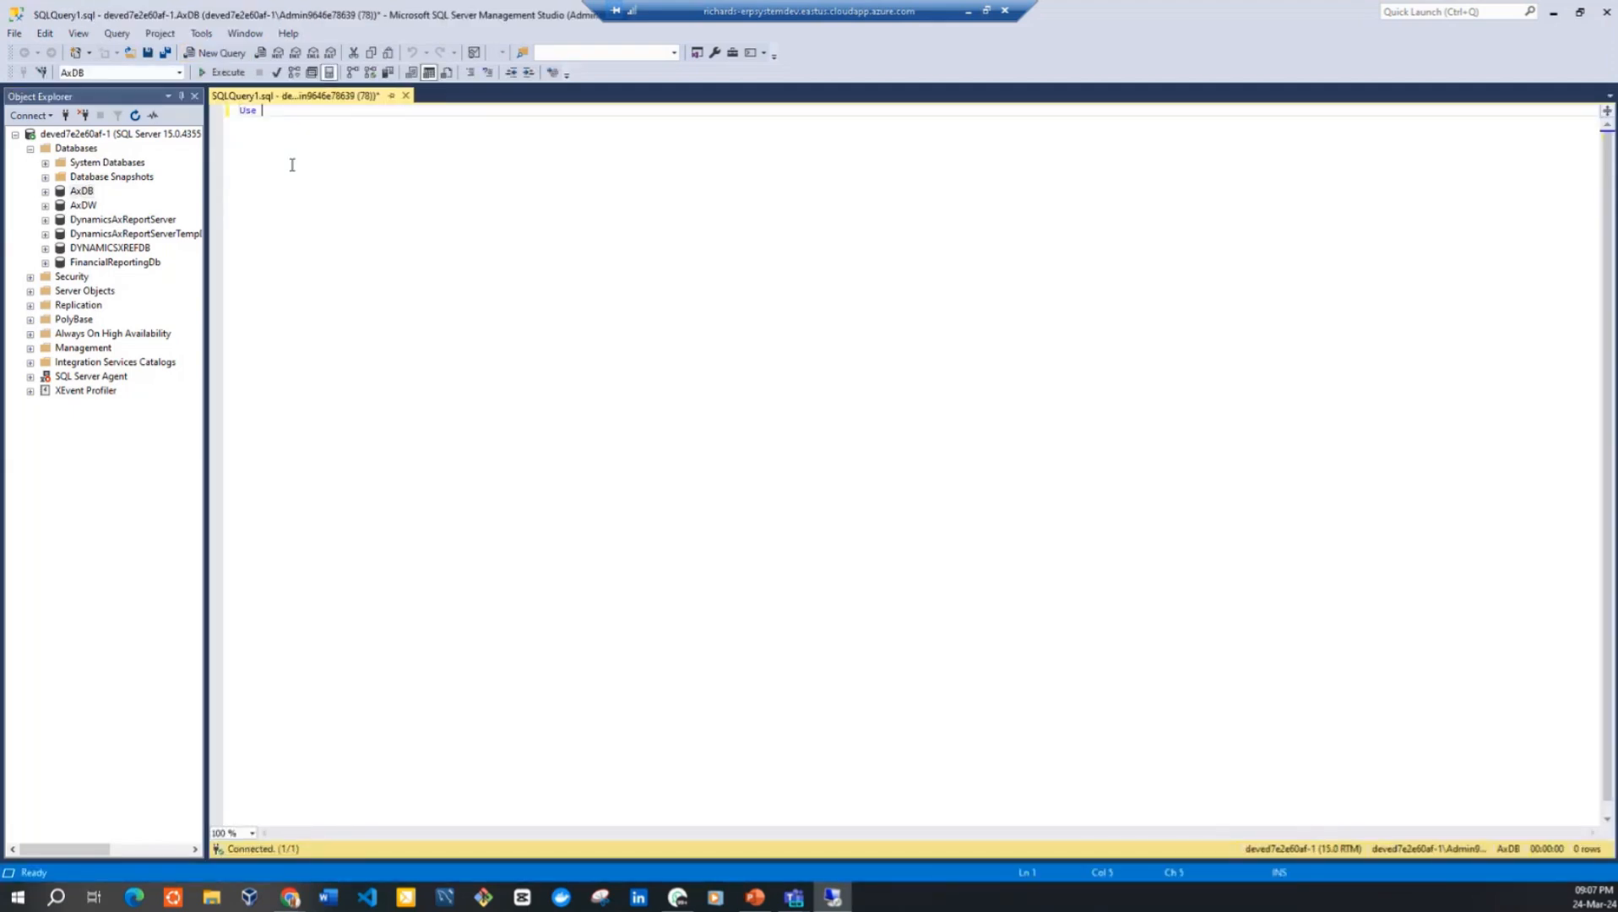
text(AxDB)
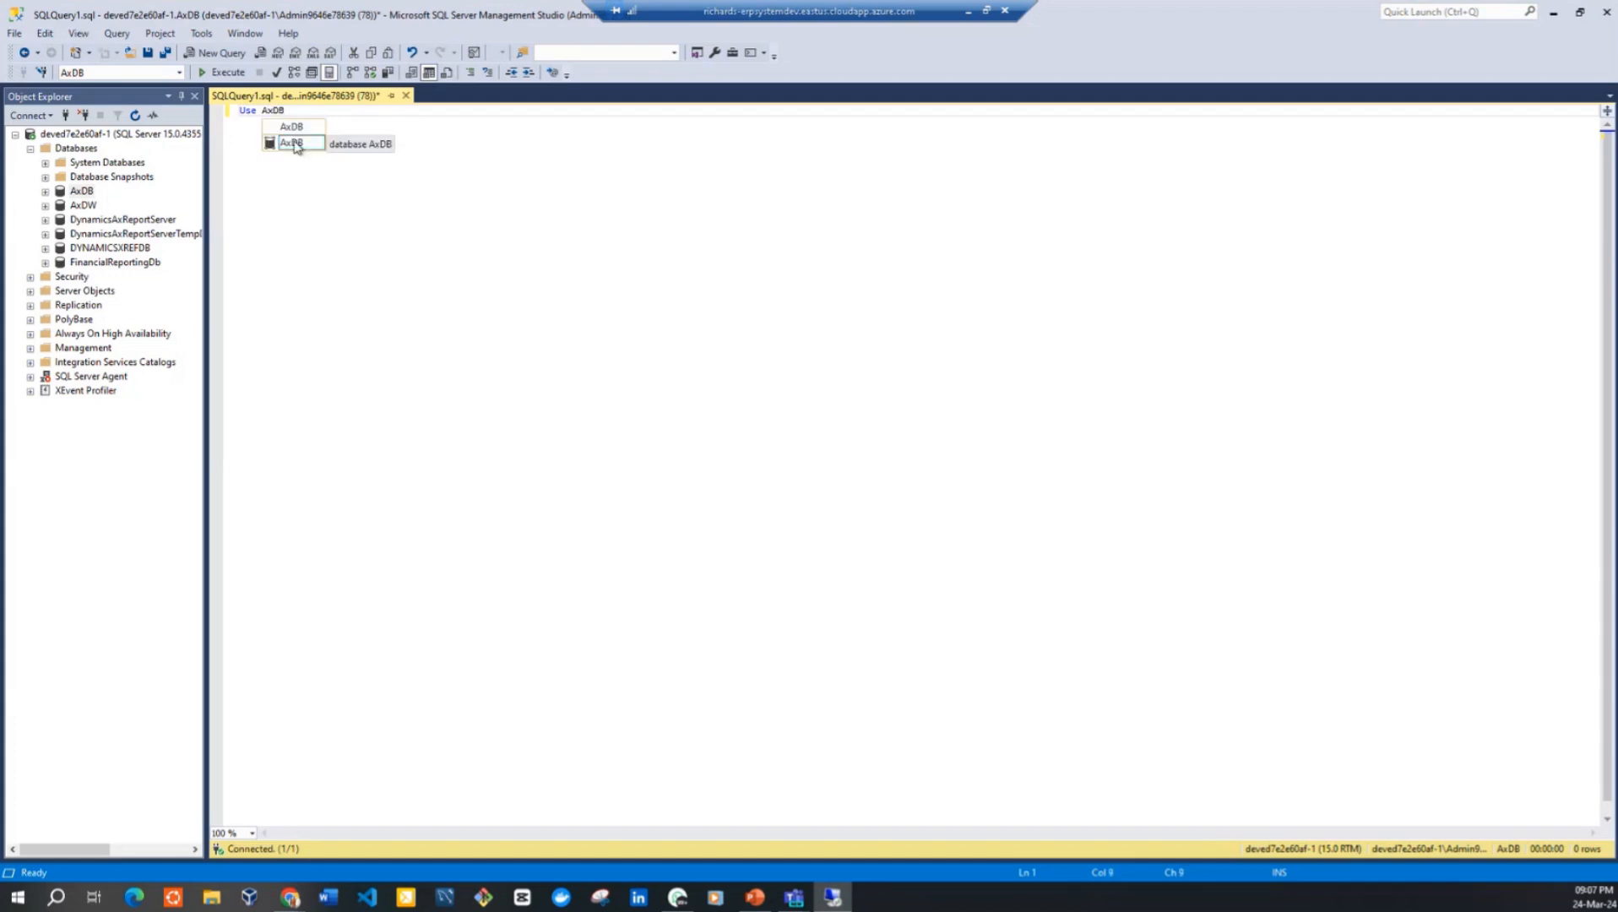
double_click(294, 144)
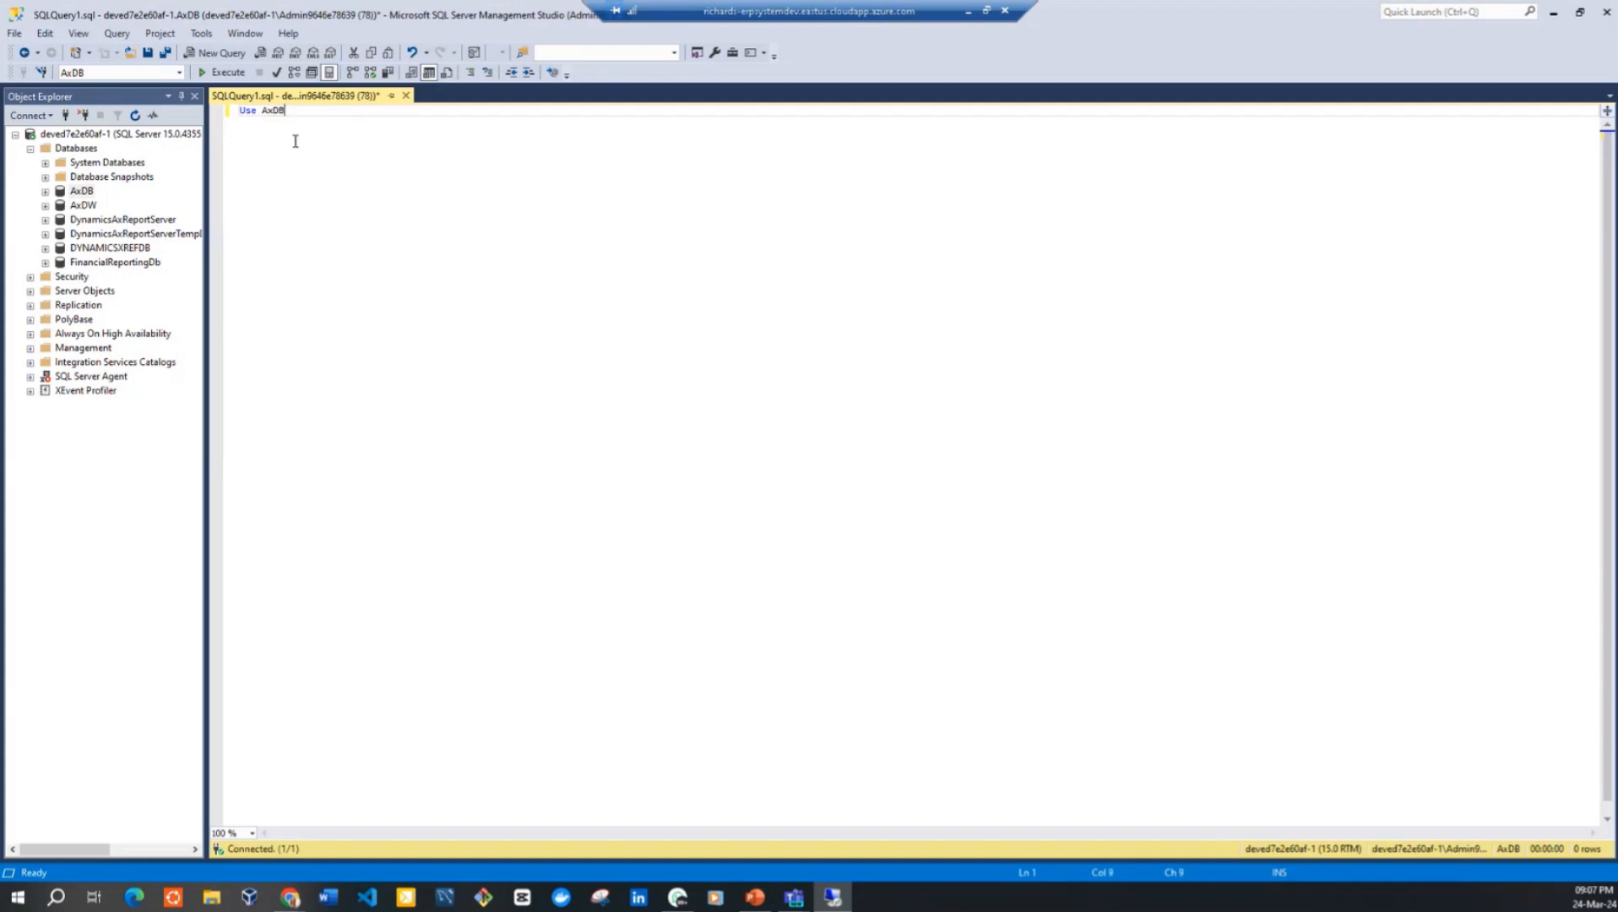
text(;)
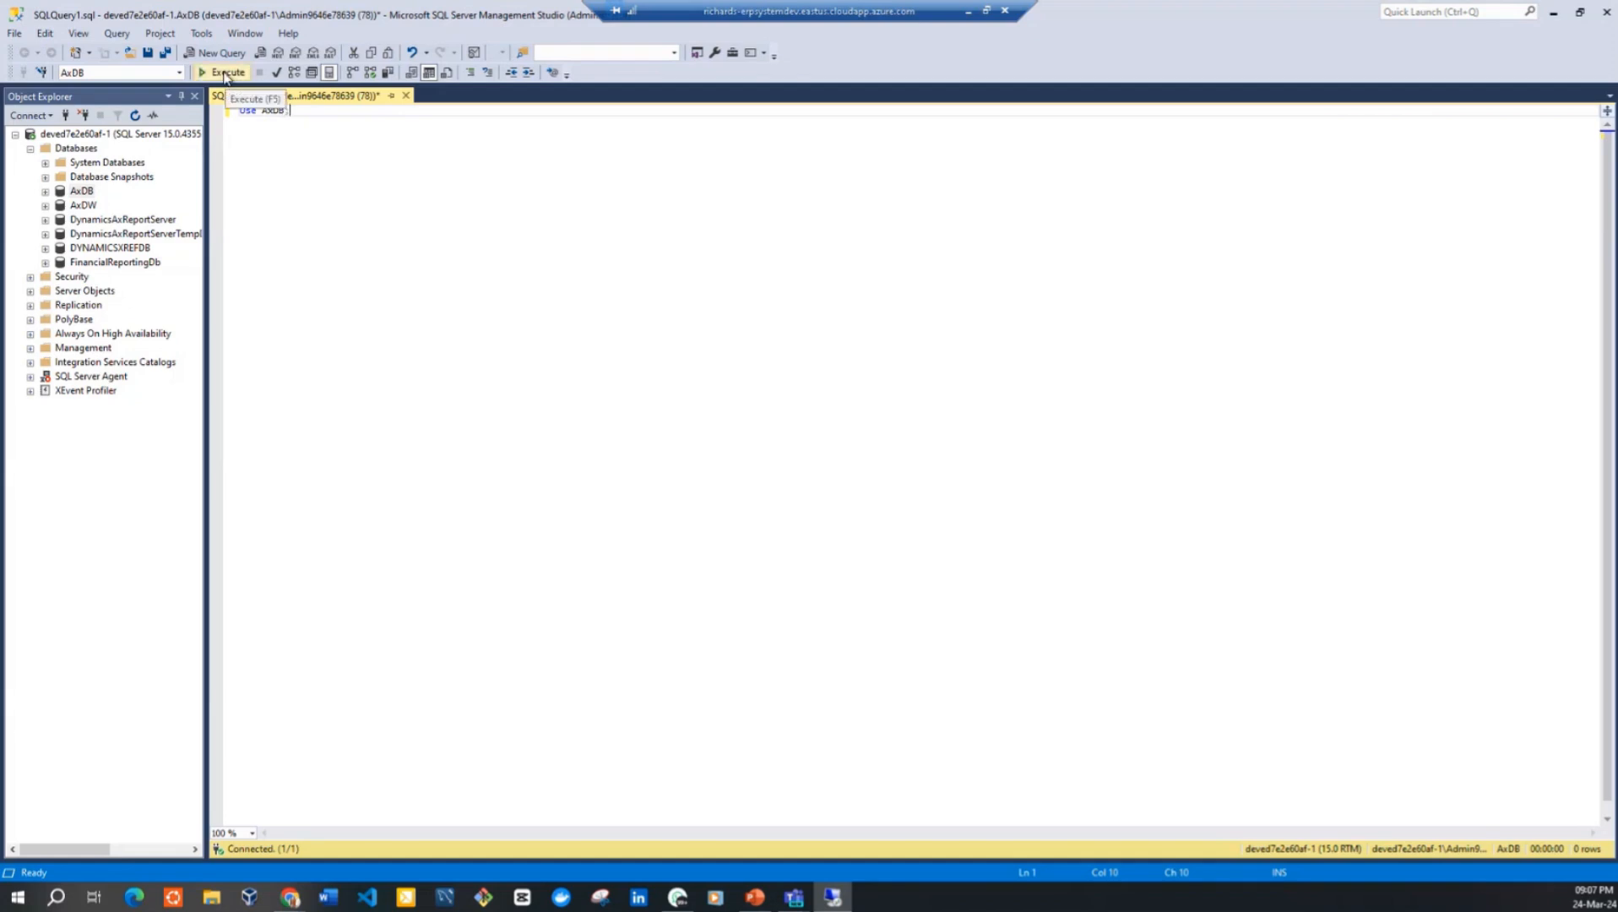
click(226, 74)
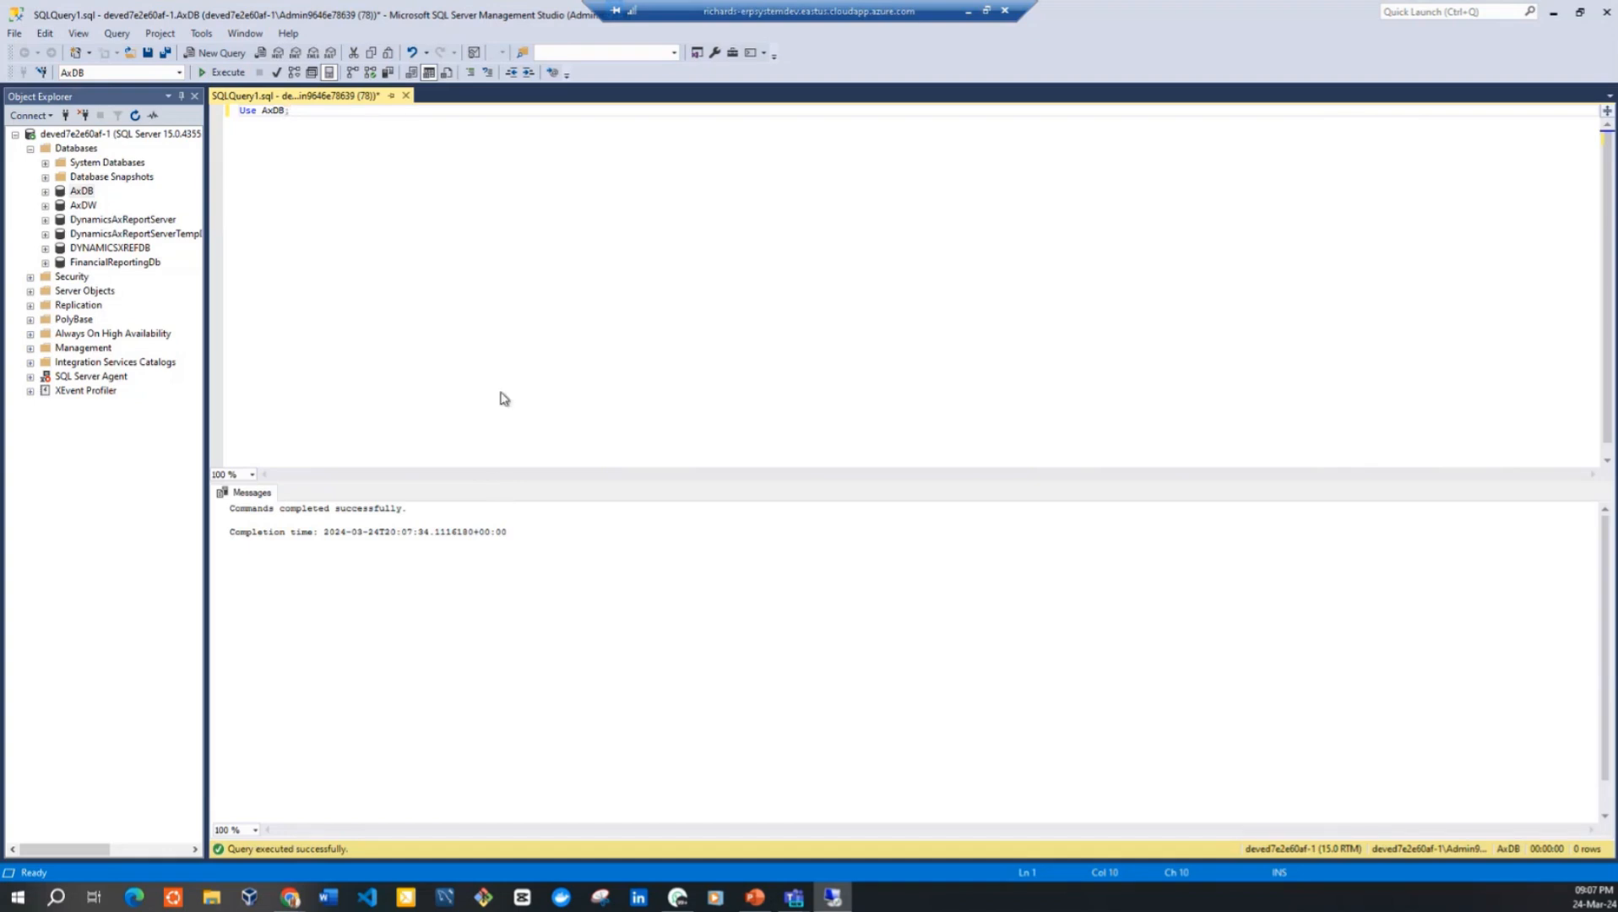
key(Return)
key(Return)
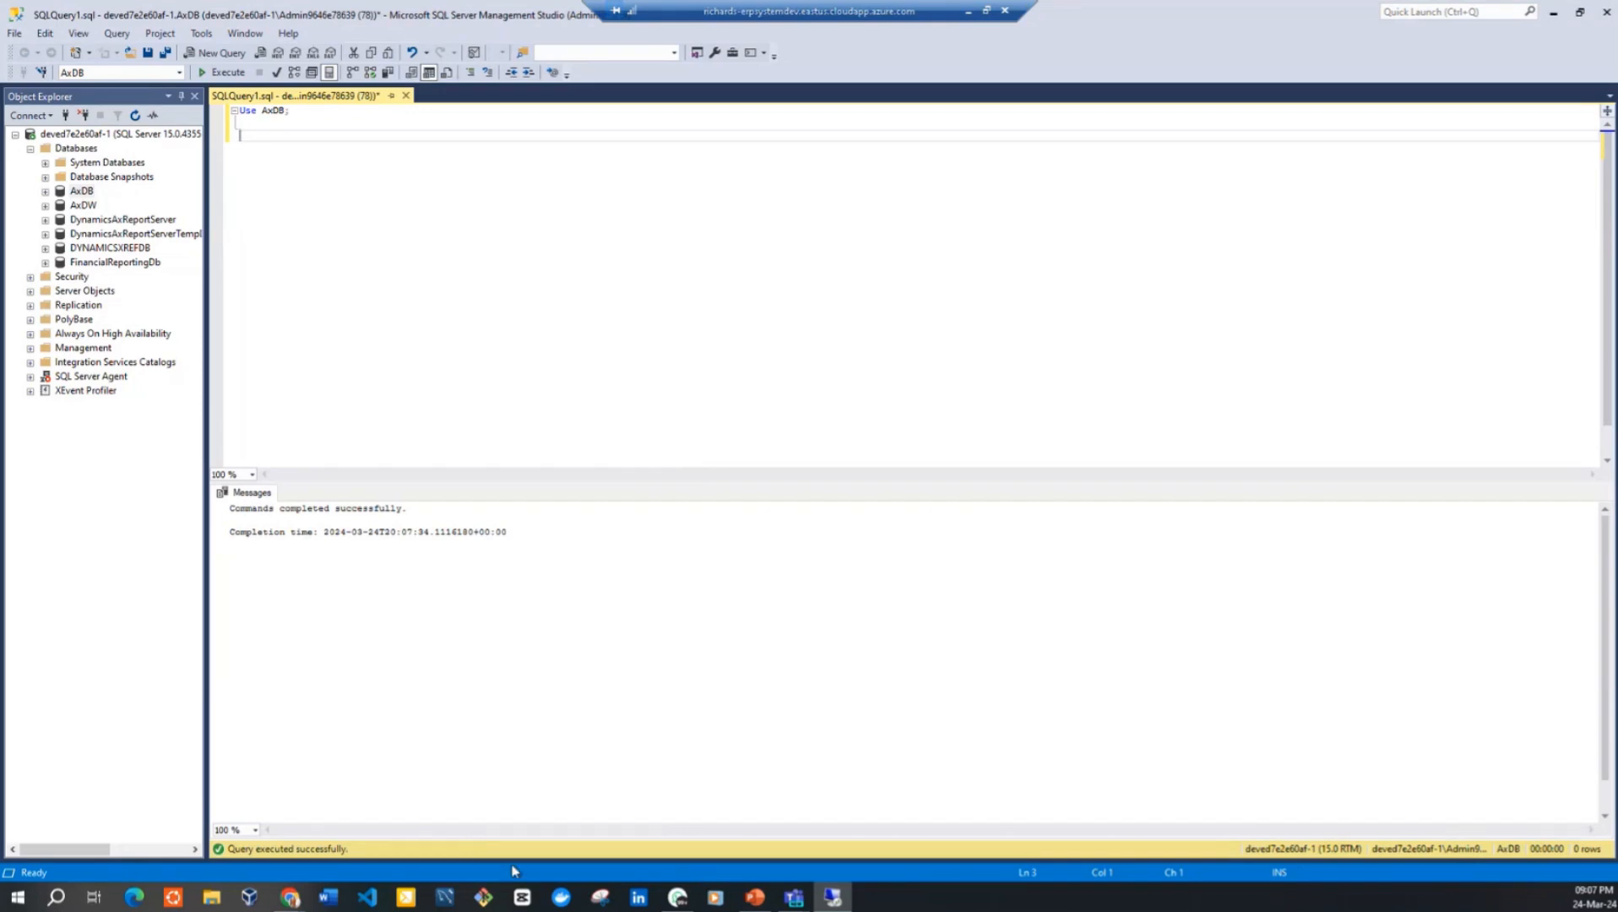
Minimize the remote session, switch to Finance and Operations in the browser, and return from the user's details to the Users list
mouse_move(755, 897)
click(967, 15)
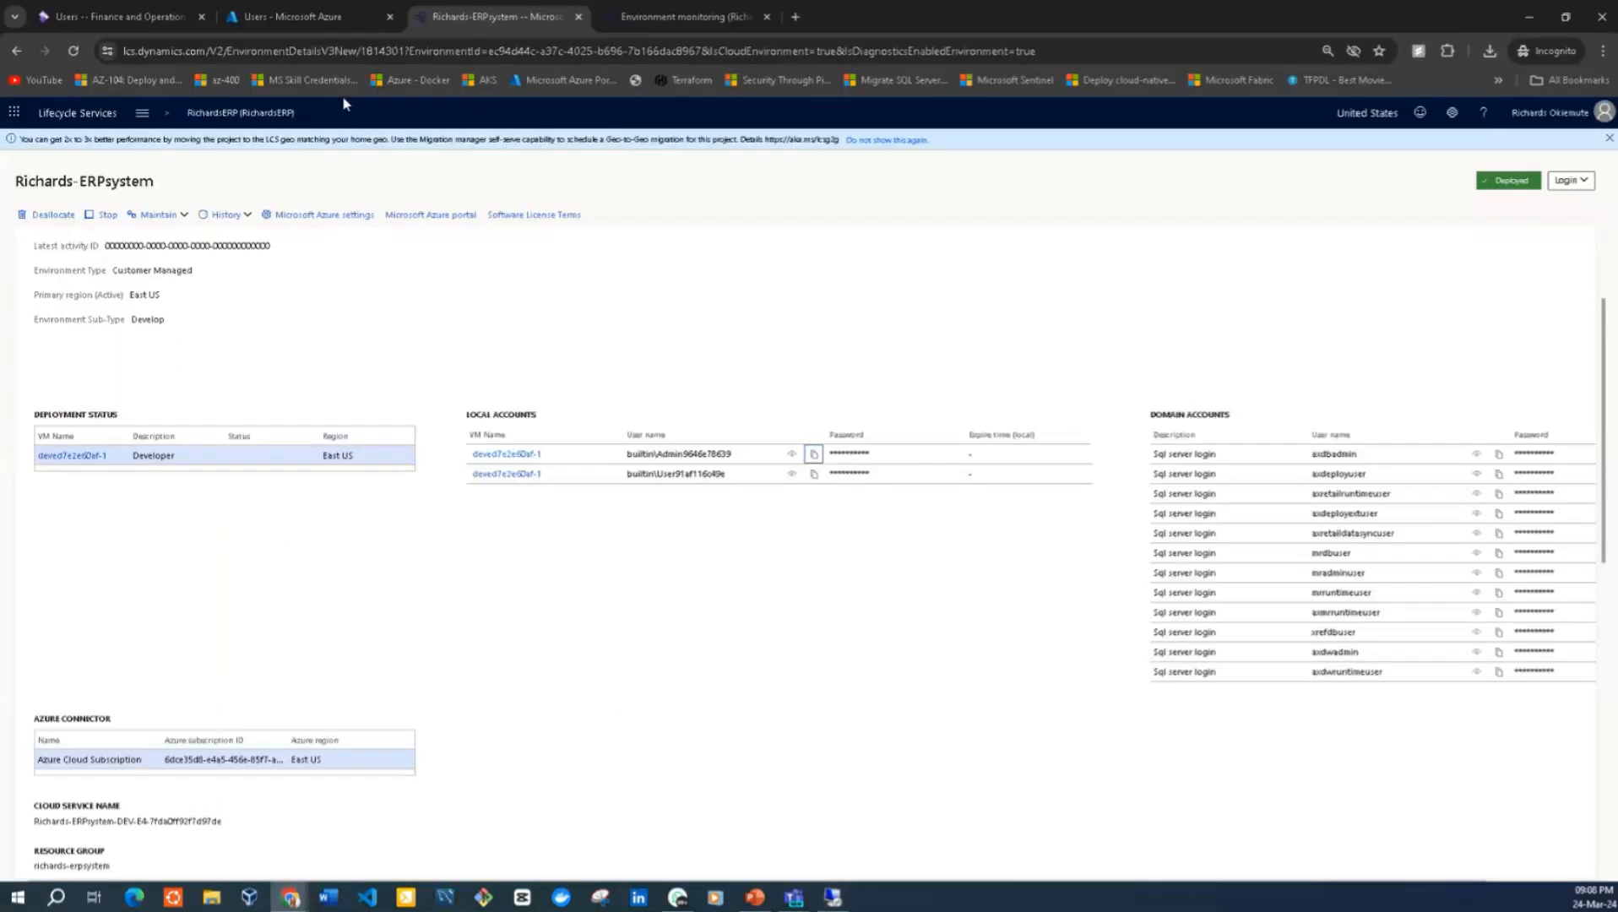
click(157, 19)
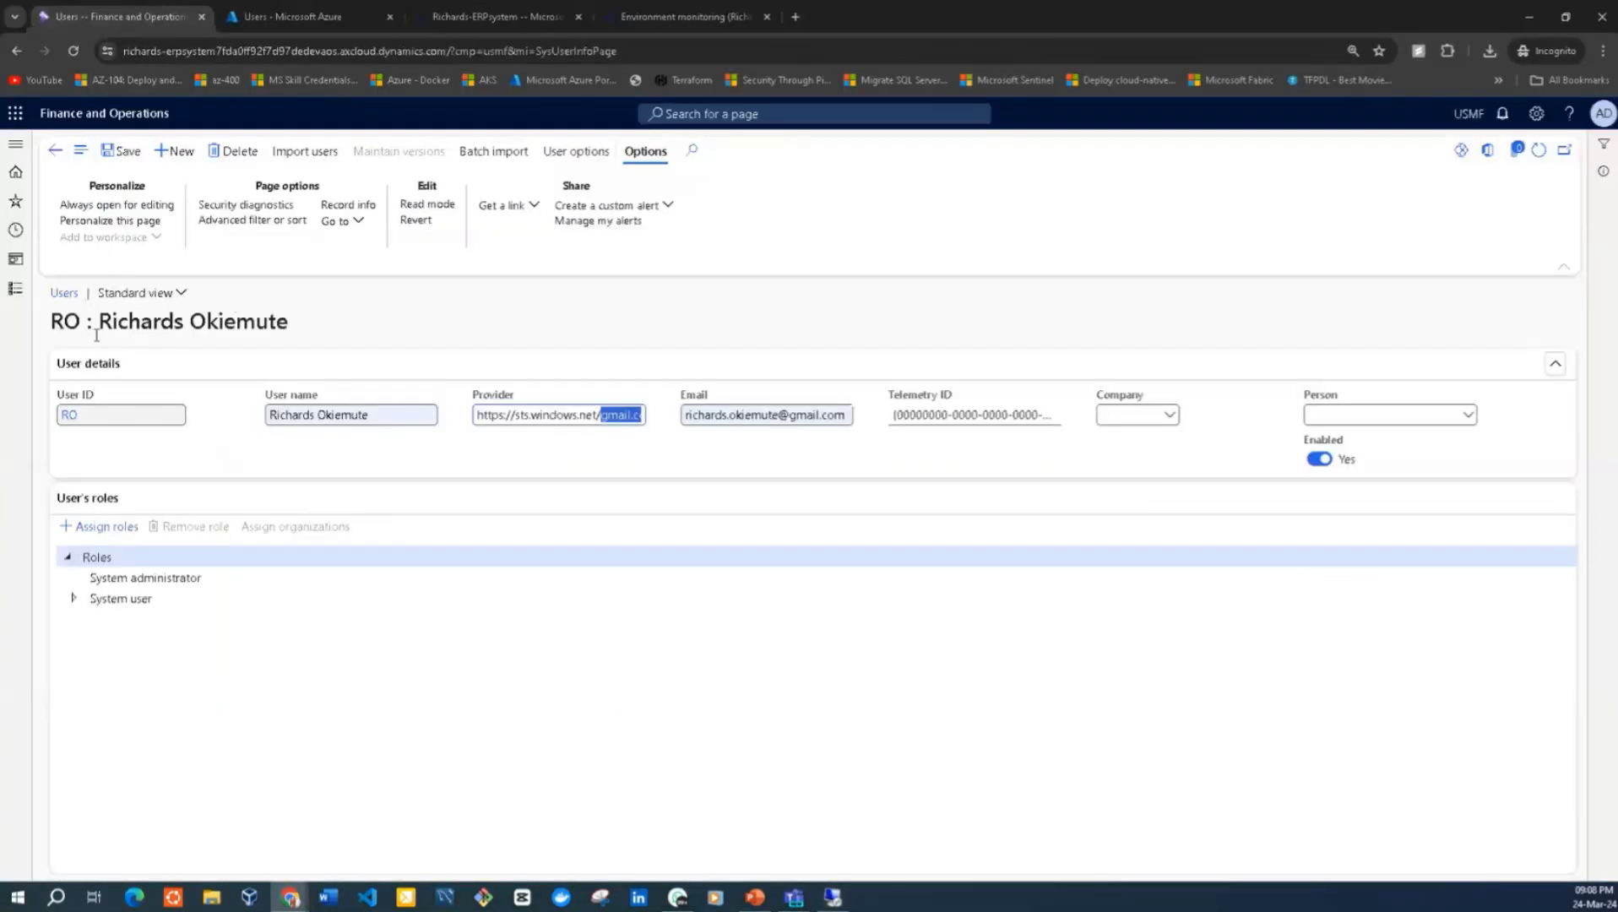
click(65, 295)
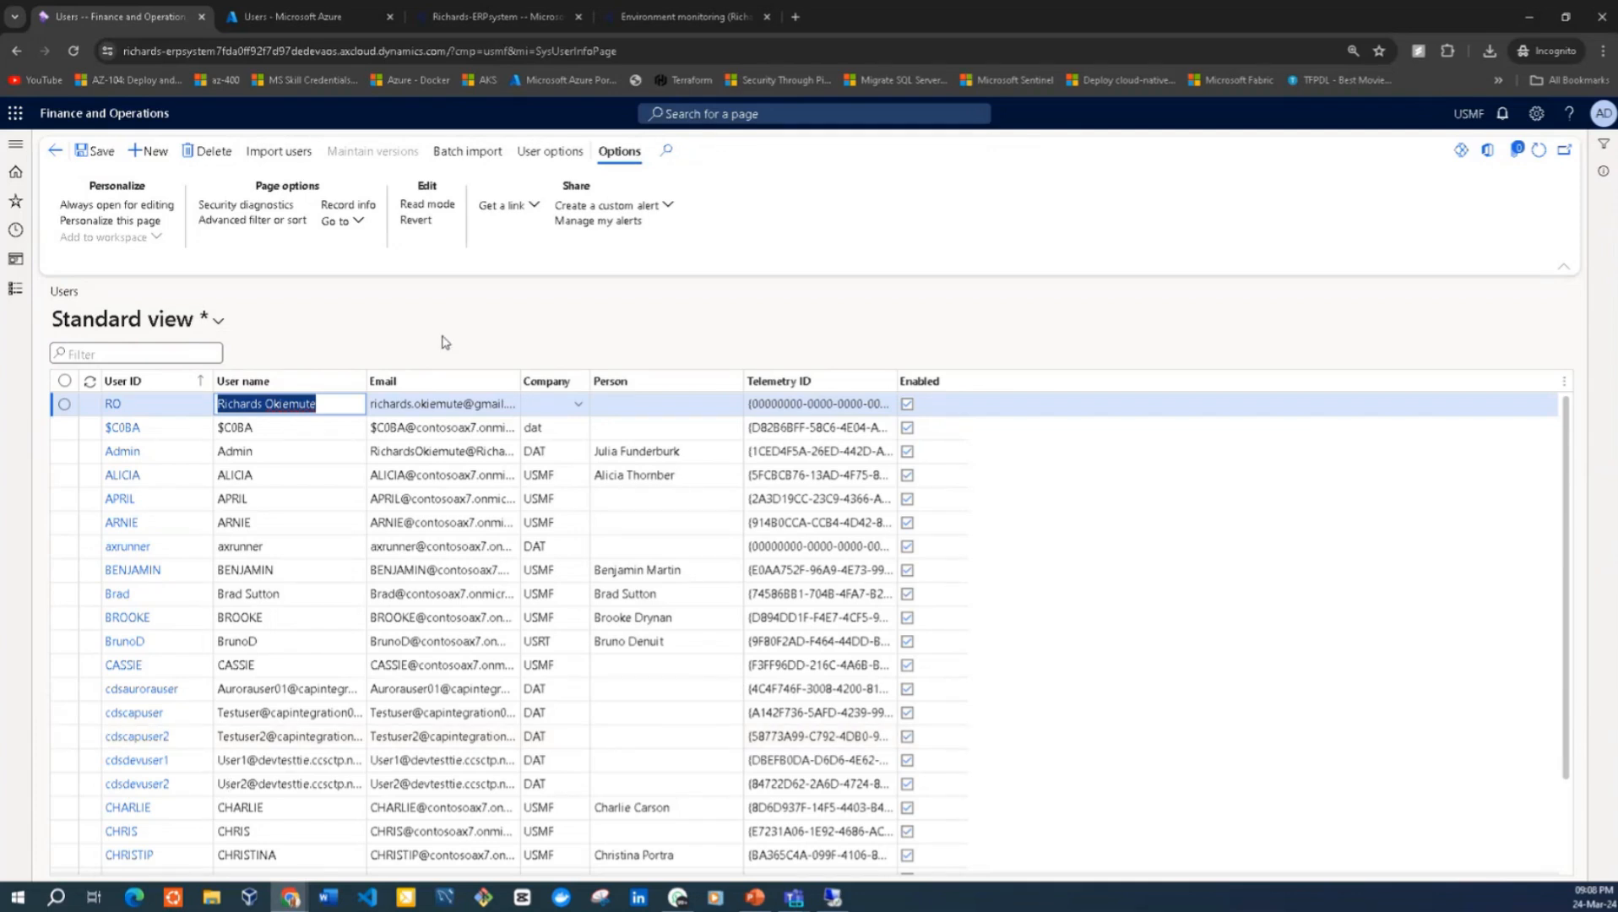
Open the form information for the Person field of the first user in the list
right_click(979, 390)
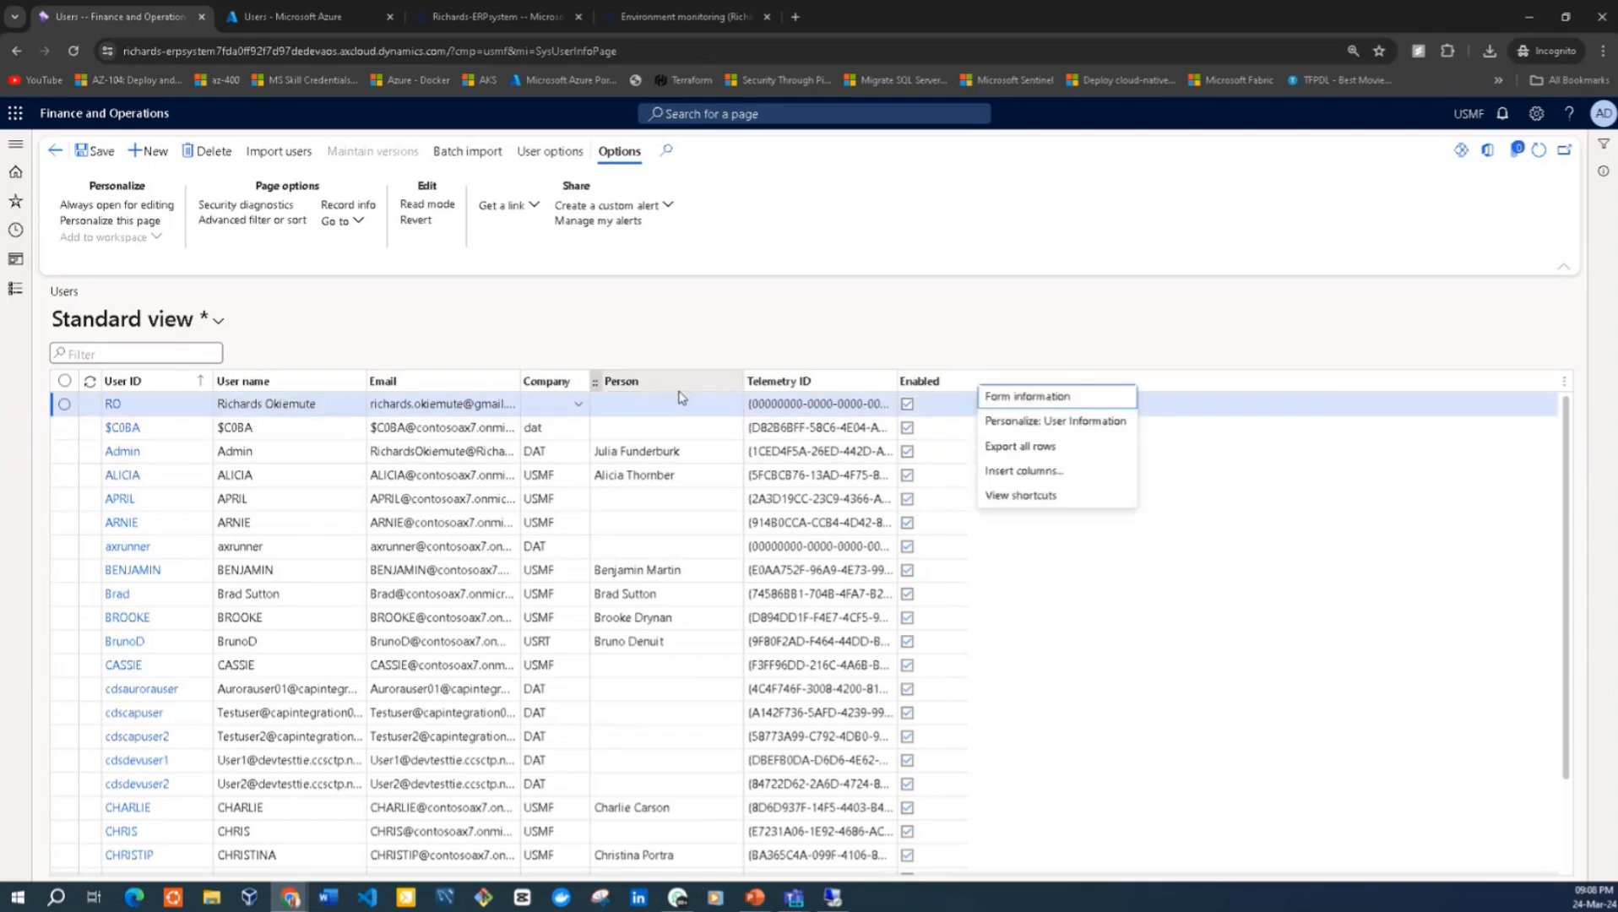
right_click(659, 350)
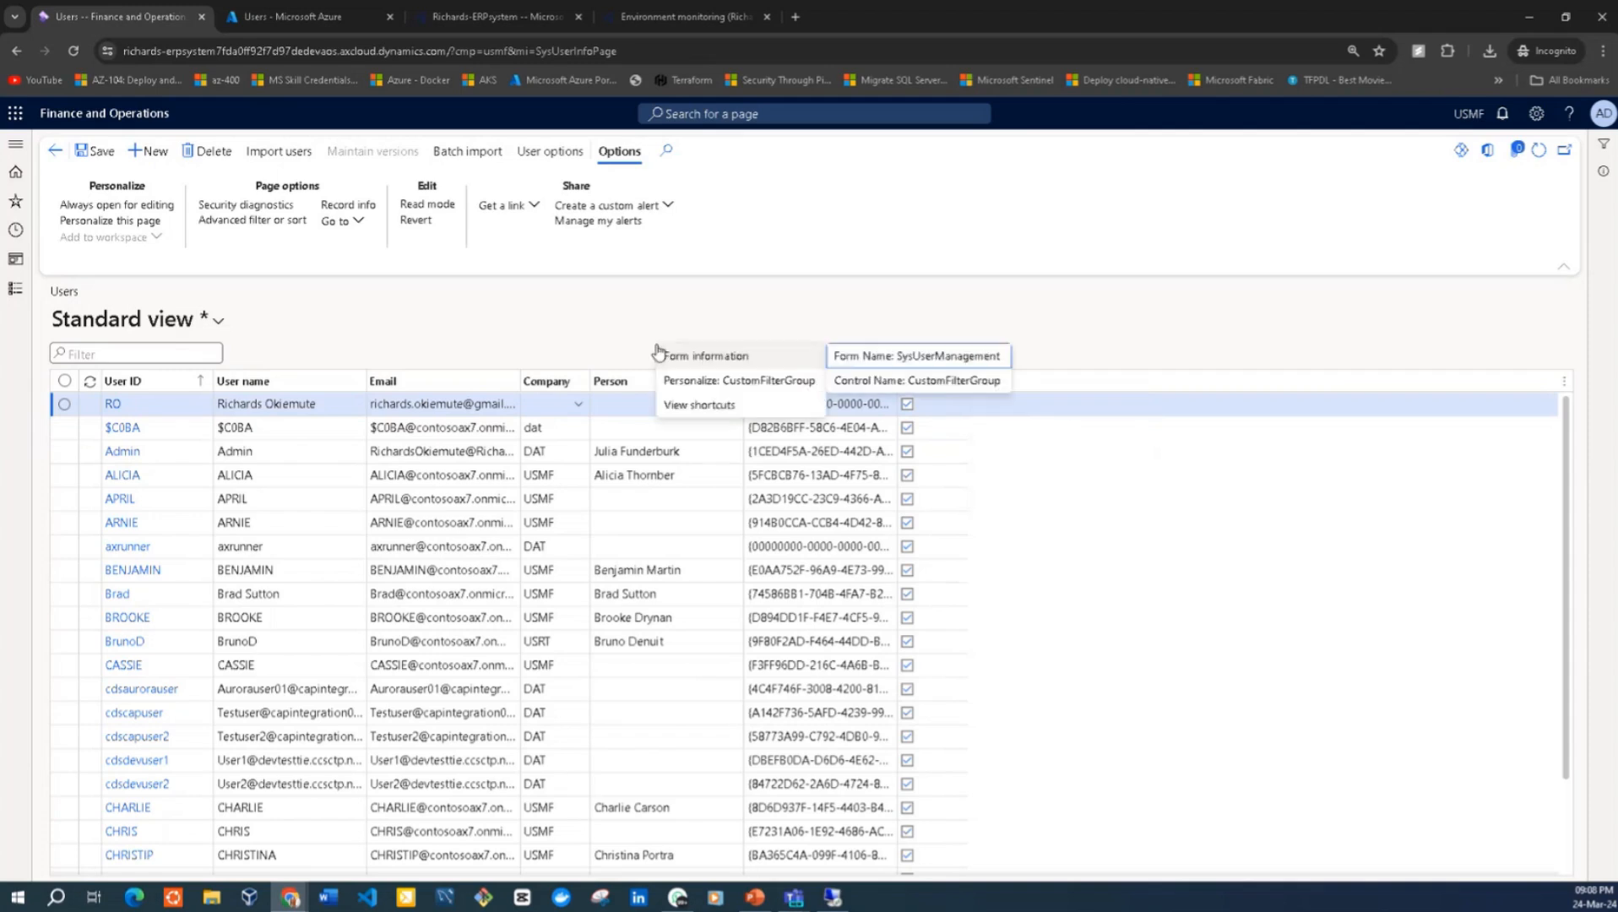
right_click(617, 407)
mouse_move(669, 419)
click(809, 422)
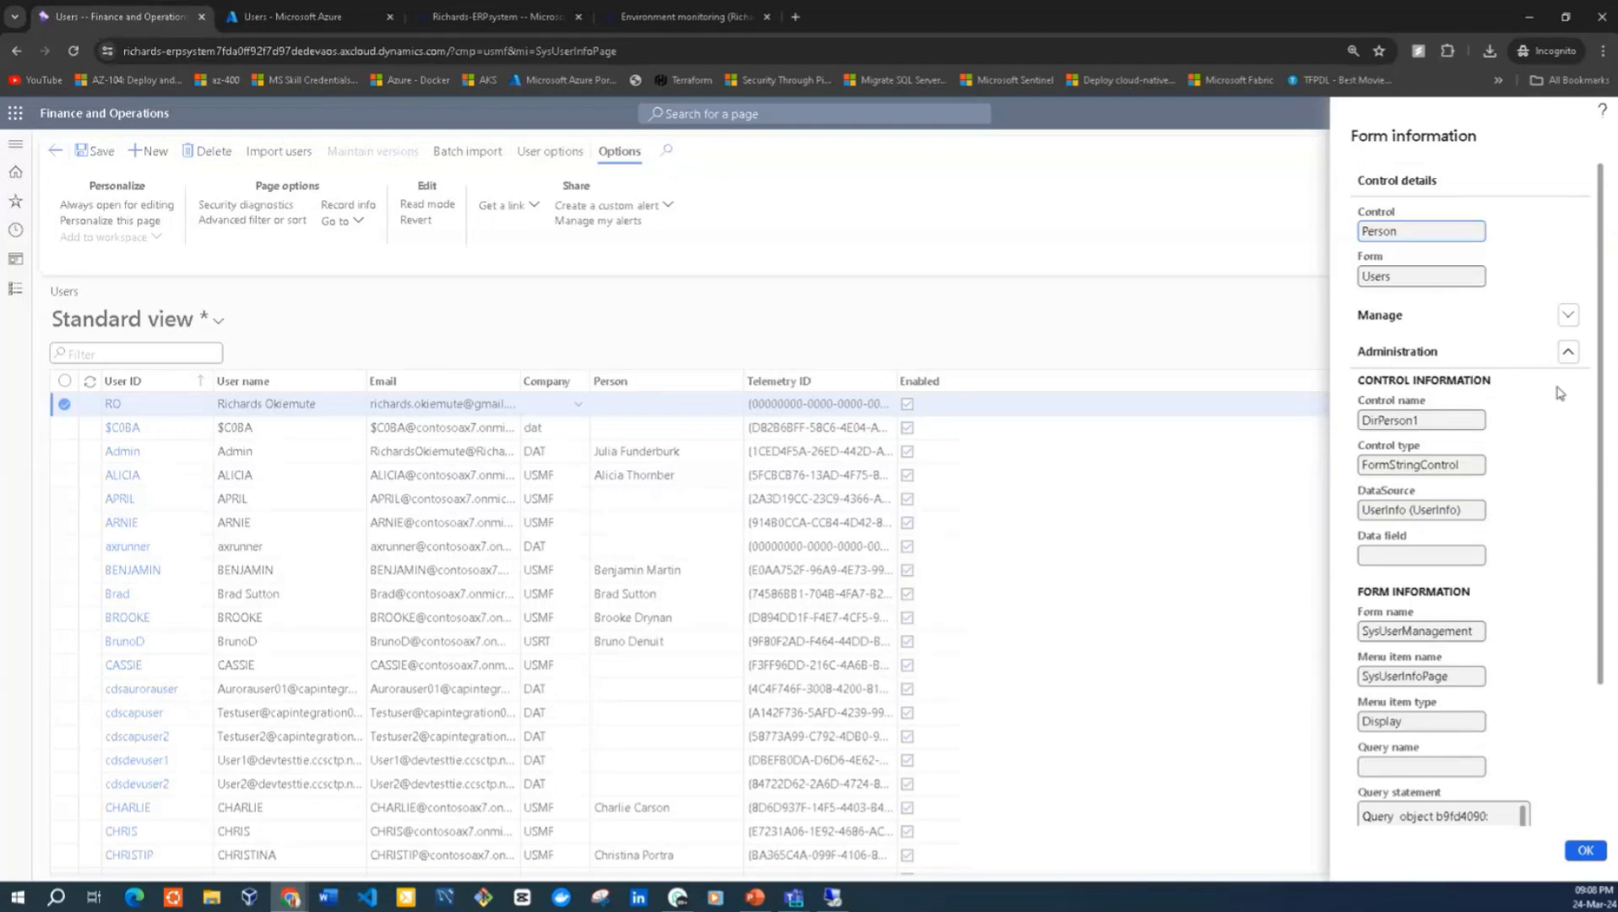
Examine the control and form details of the Person field and highlight its data source's table name
mouse_move(1604, 389)
mouse_down()
mouse_move(1598, 496)
mouse_move(1613, 368)
mouse_up()
scroll(1606, 369, down, 3)
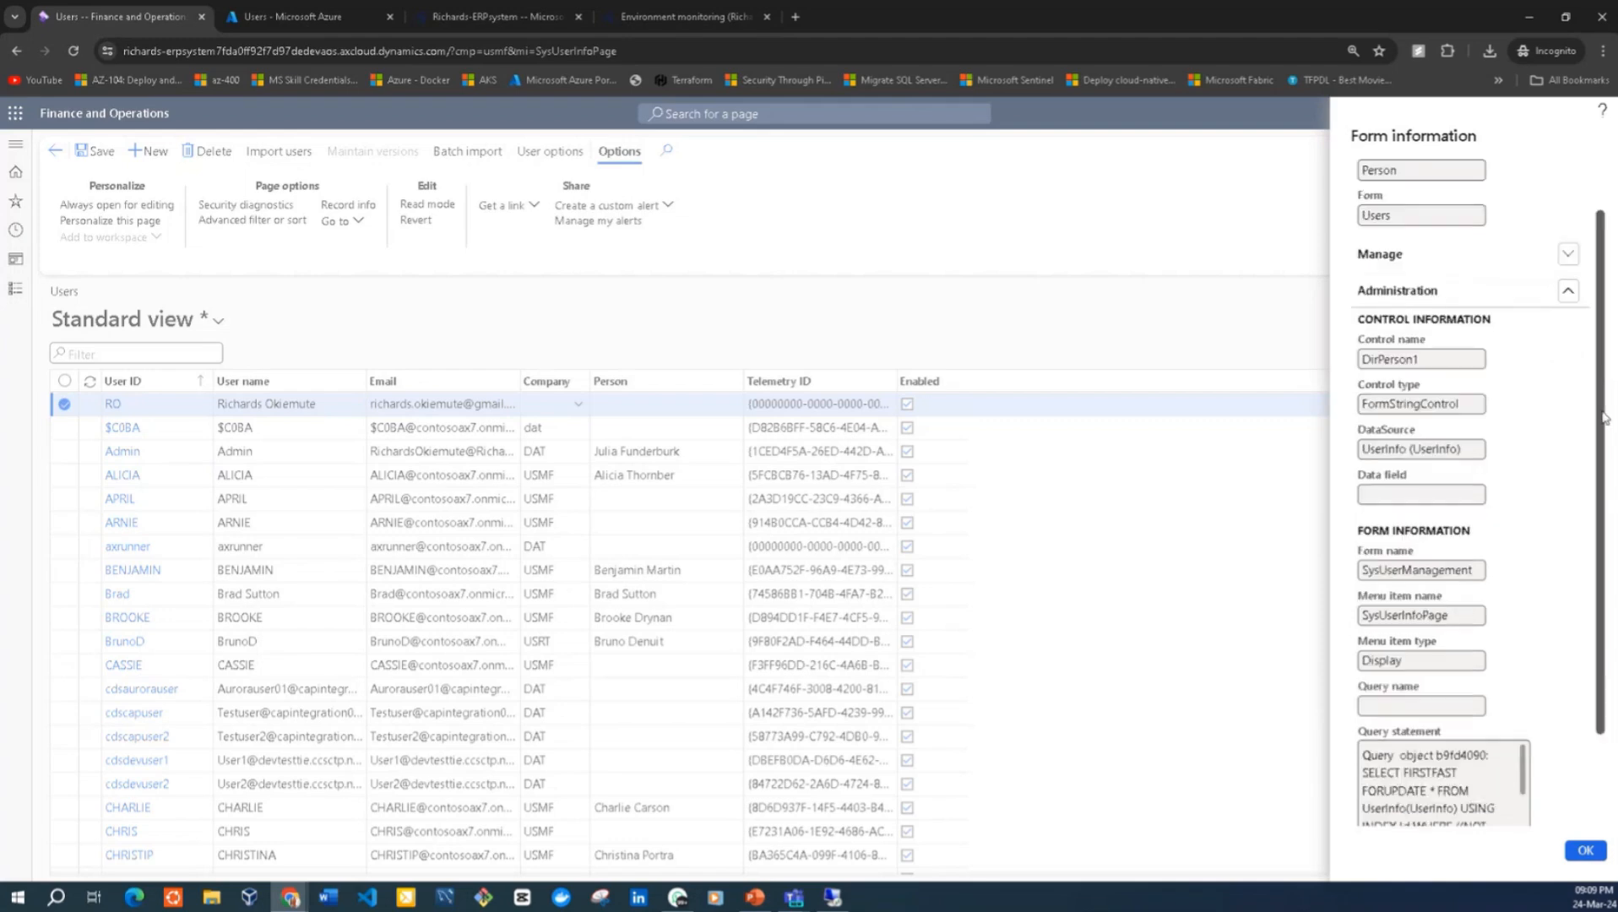
scroll(1586, 534, up, 3)
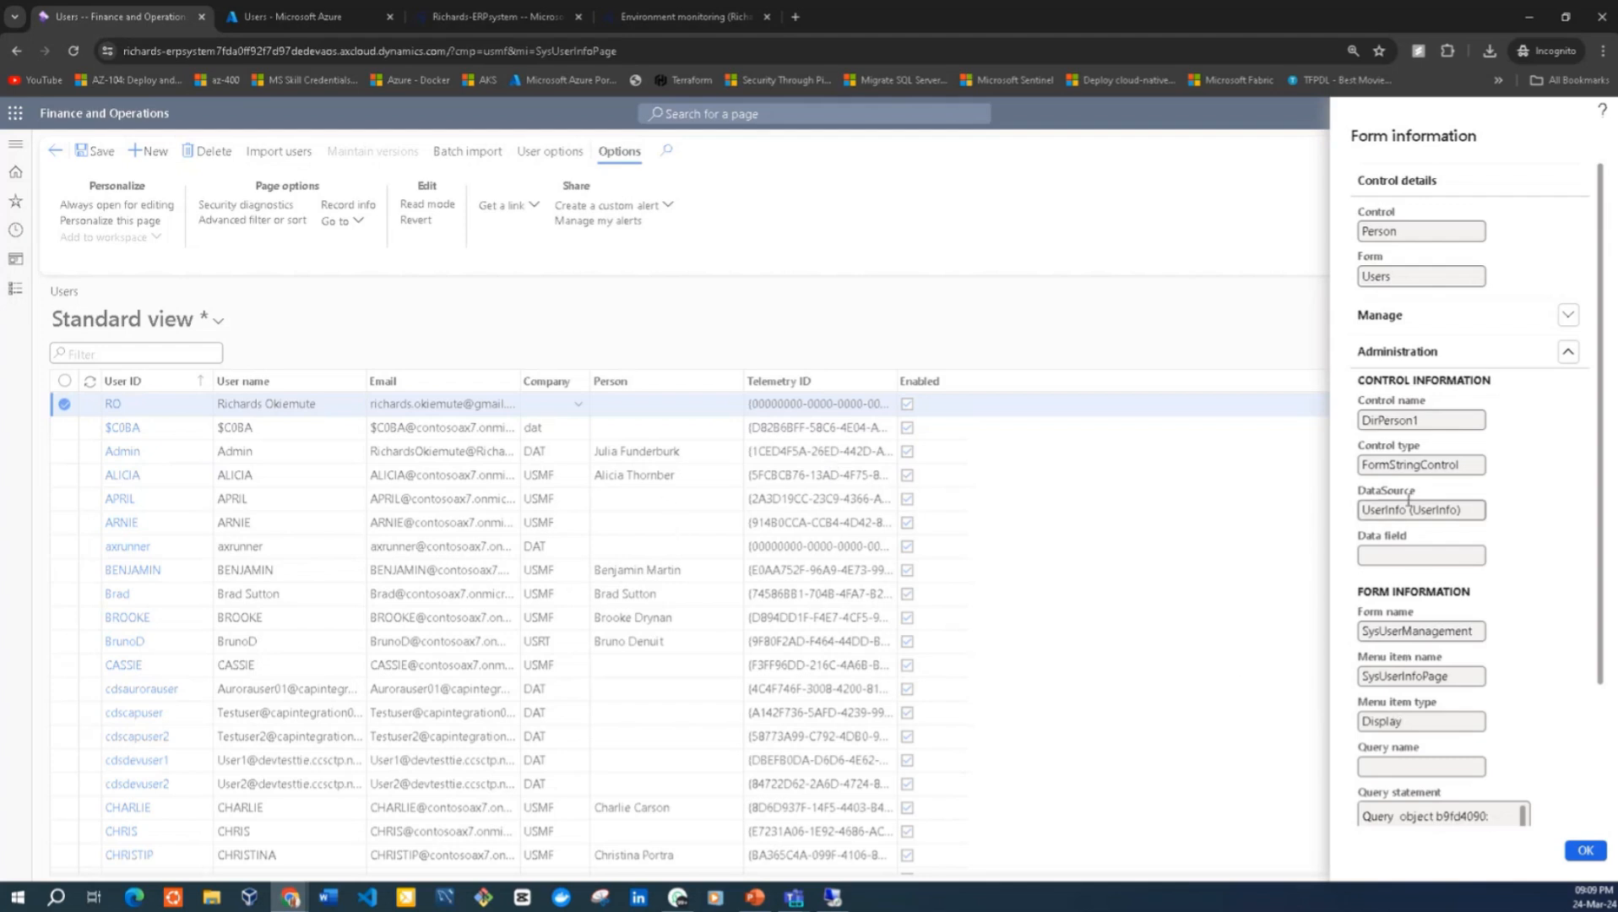
drag(1408, 509, 1352, 516)
Switch back to SQL Server Management Studio on the VM, add "select * from UserInfo;" to the query, and execute only that statement
click(832, 897)
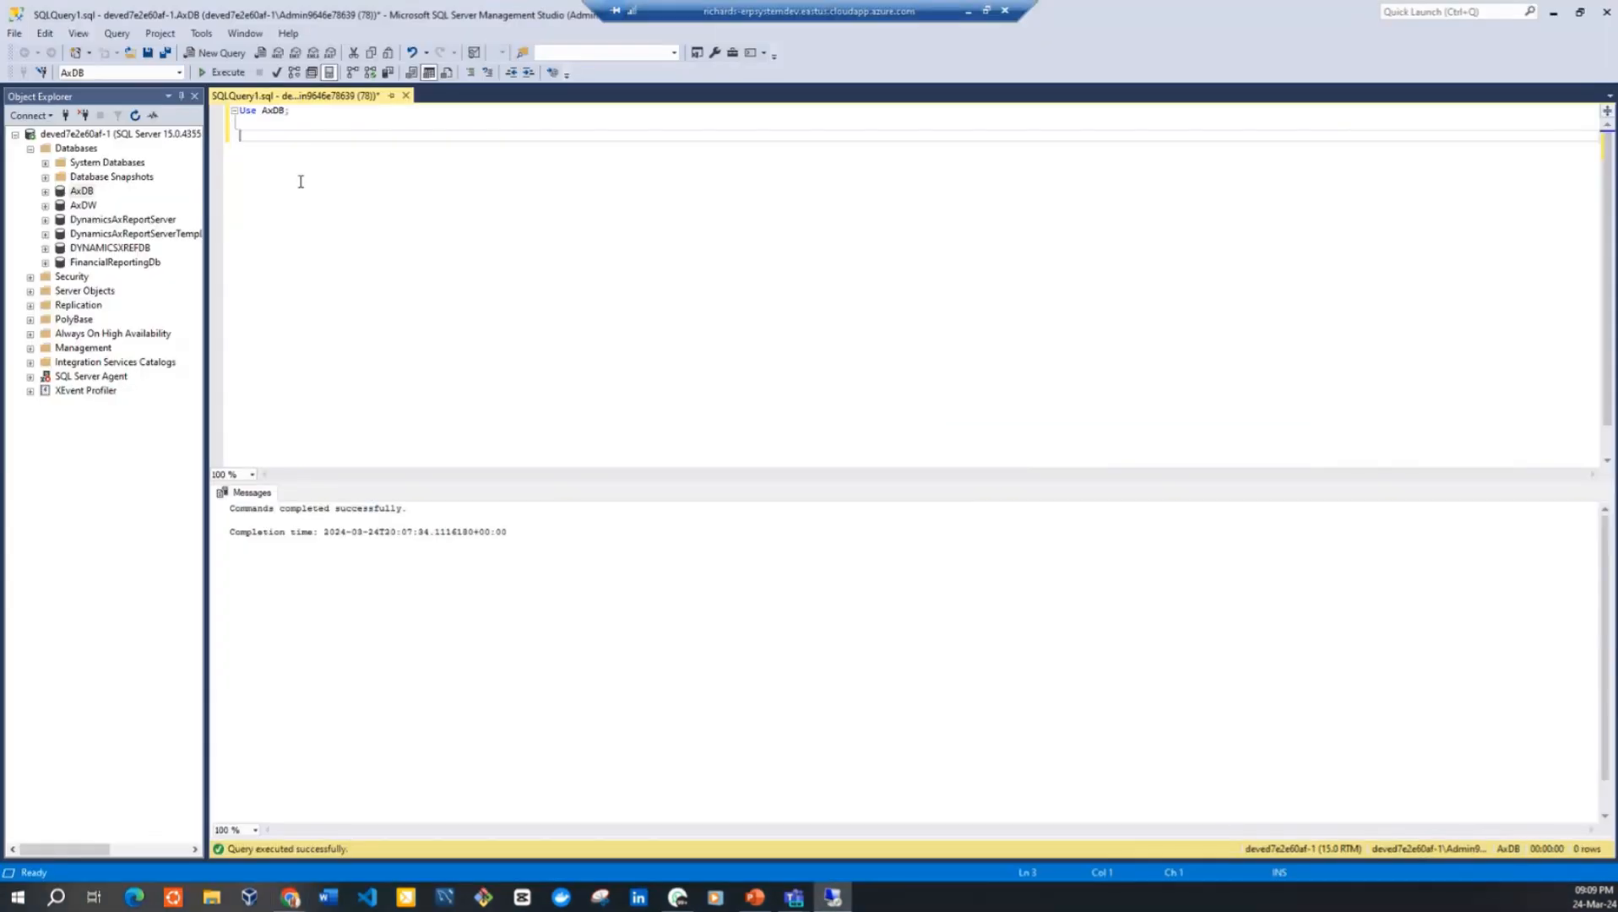
text(select * from UserInfo;)
drag(368, 135, 241, 137)
click(228, 72)
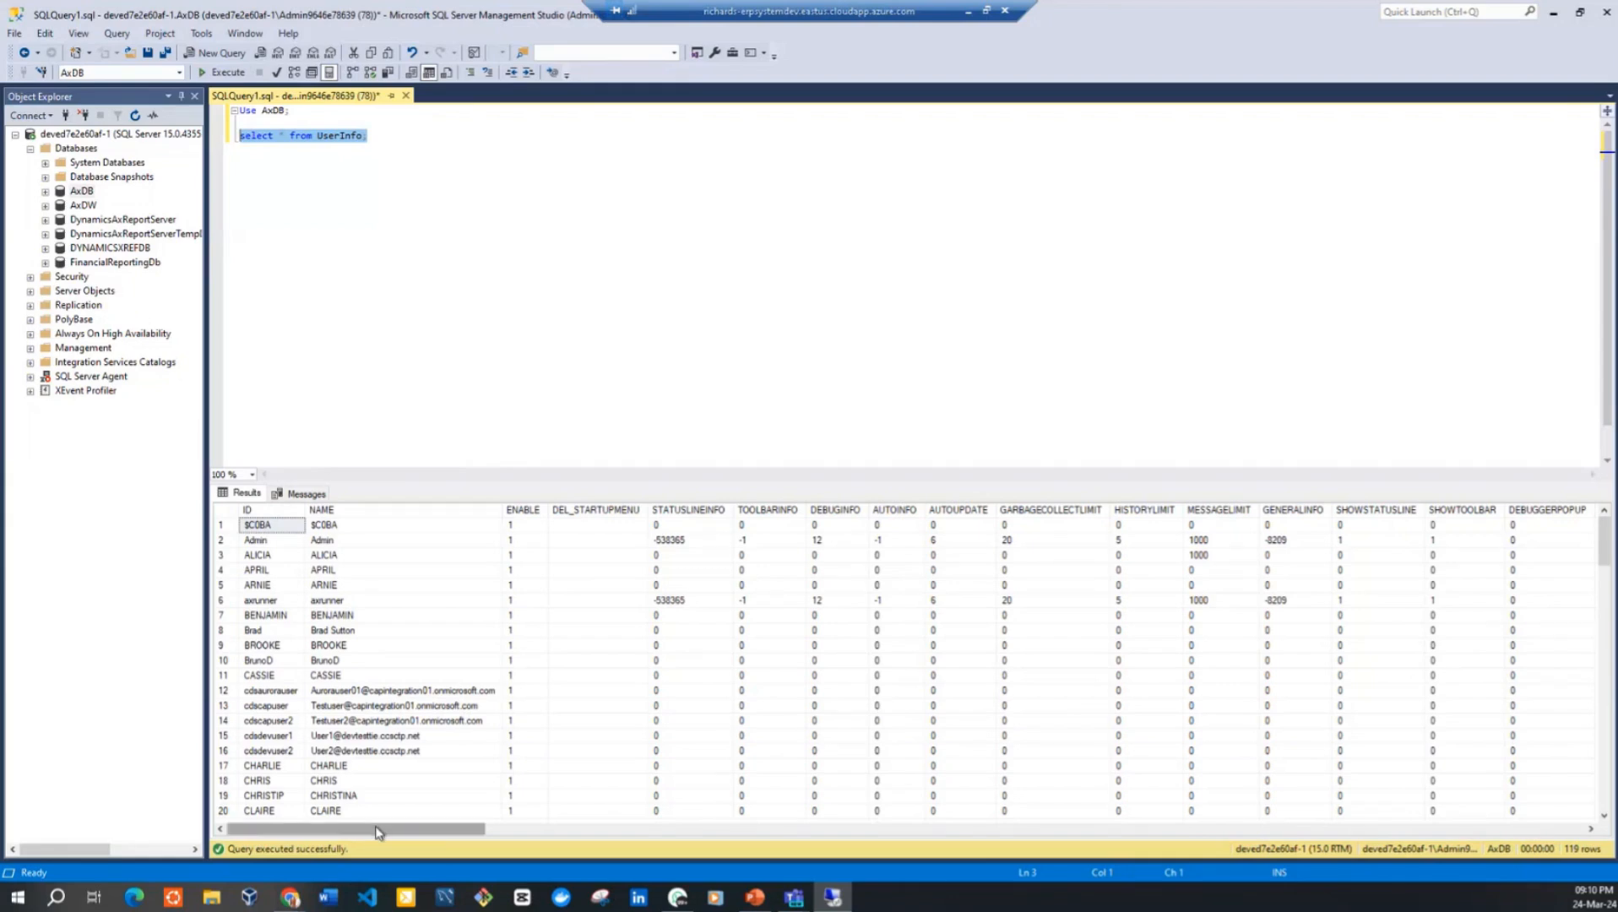
Look through the columns and rows returned by the UserInfo query
drag(408, 834, 699, 836)
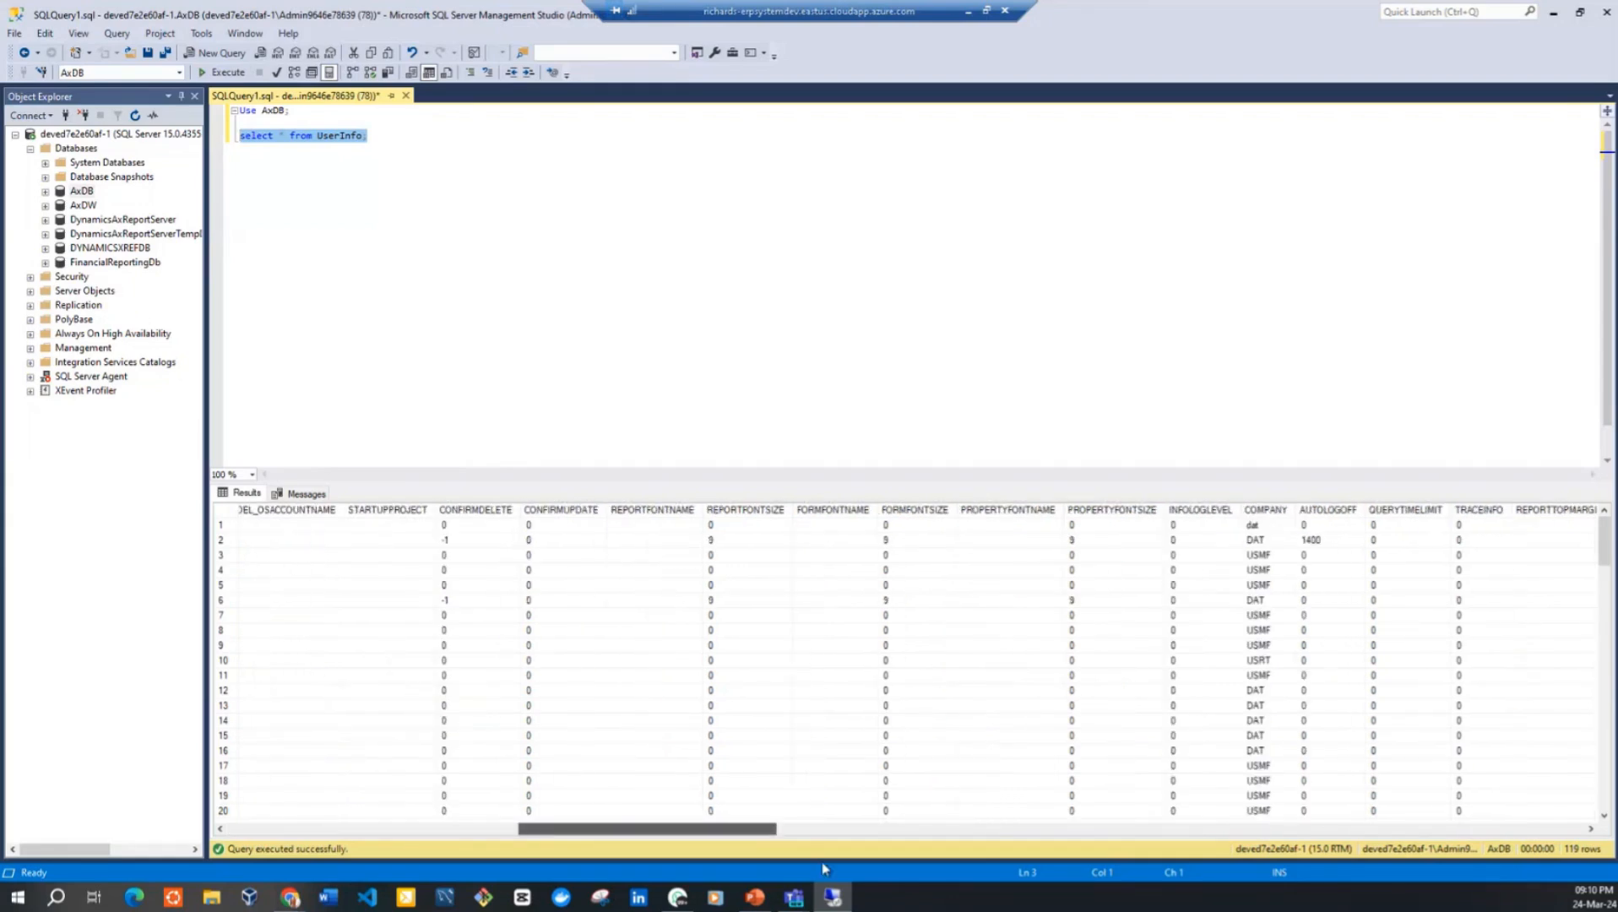
drag(823, 867, 288, 775)
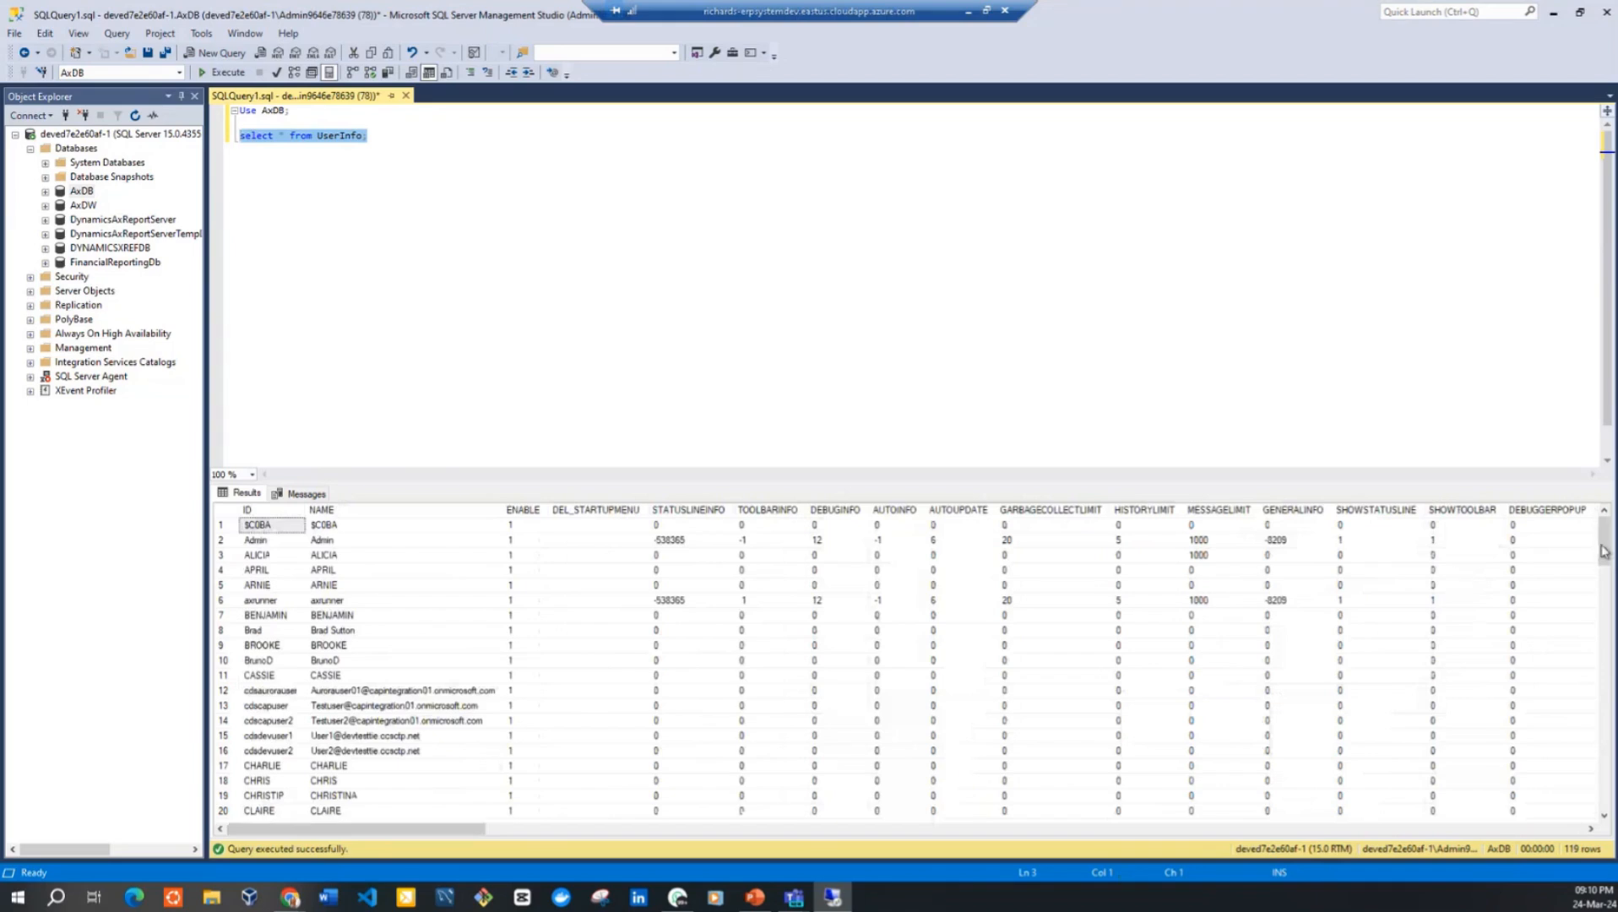
mouse_move(1602, 551)
mouse_down()
mouse_move(1582, 867)
mouse_move(1592, 540)
mouse_up()
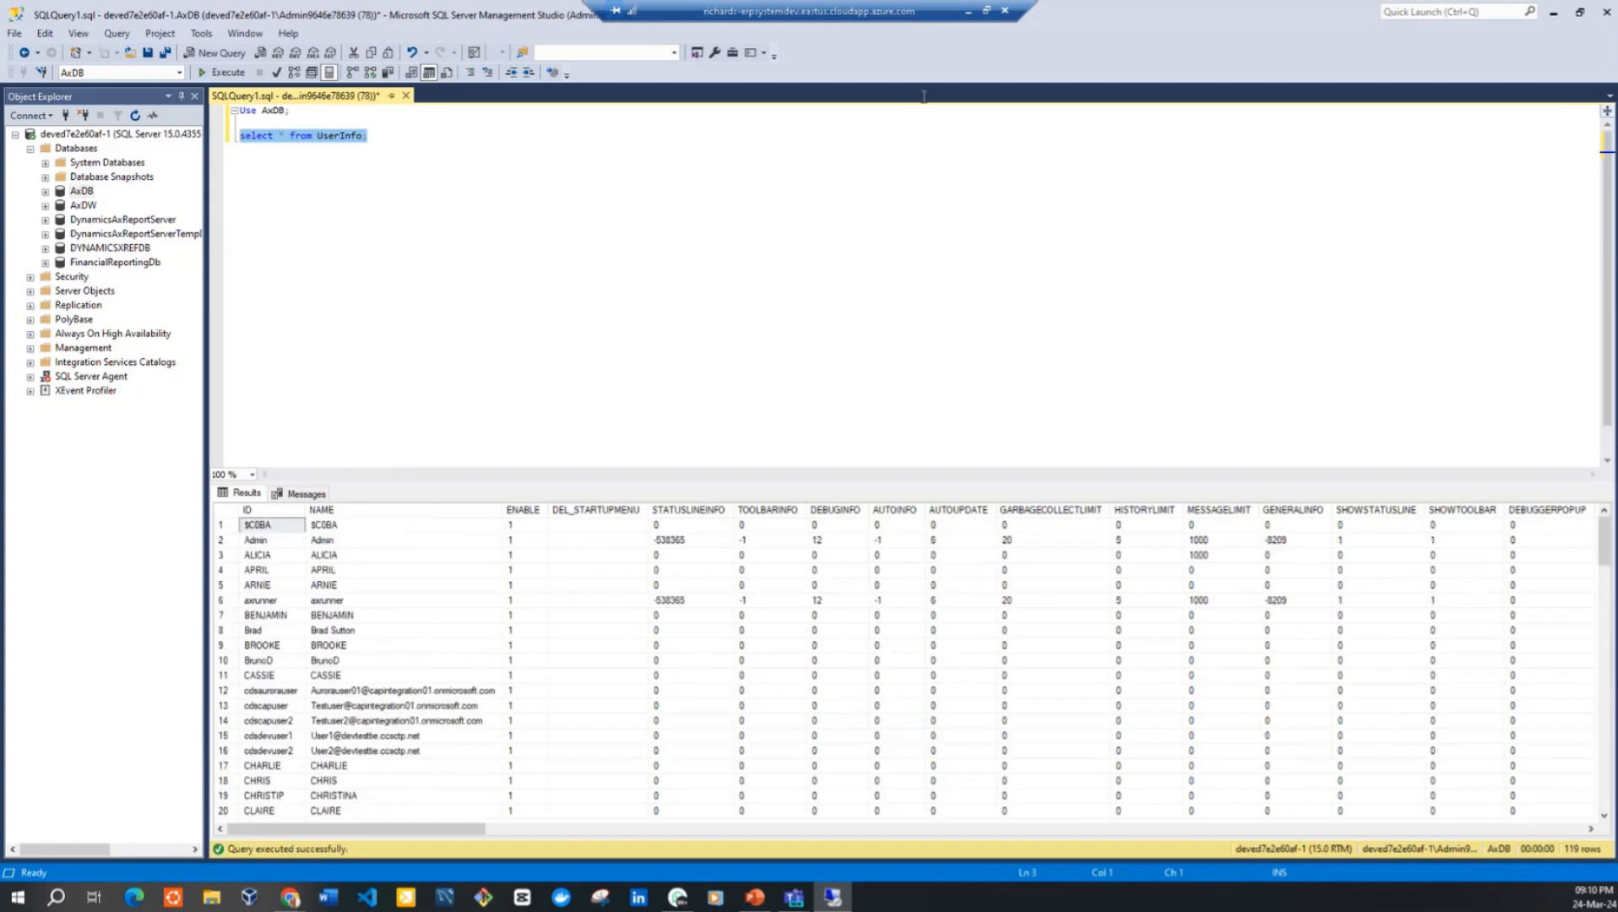
Minimize the remote session to return to Finance and Operations and close the form information
click(968, 16)
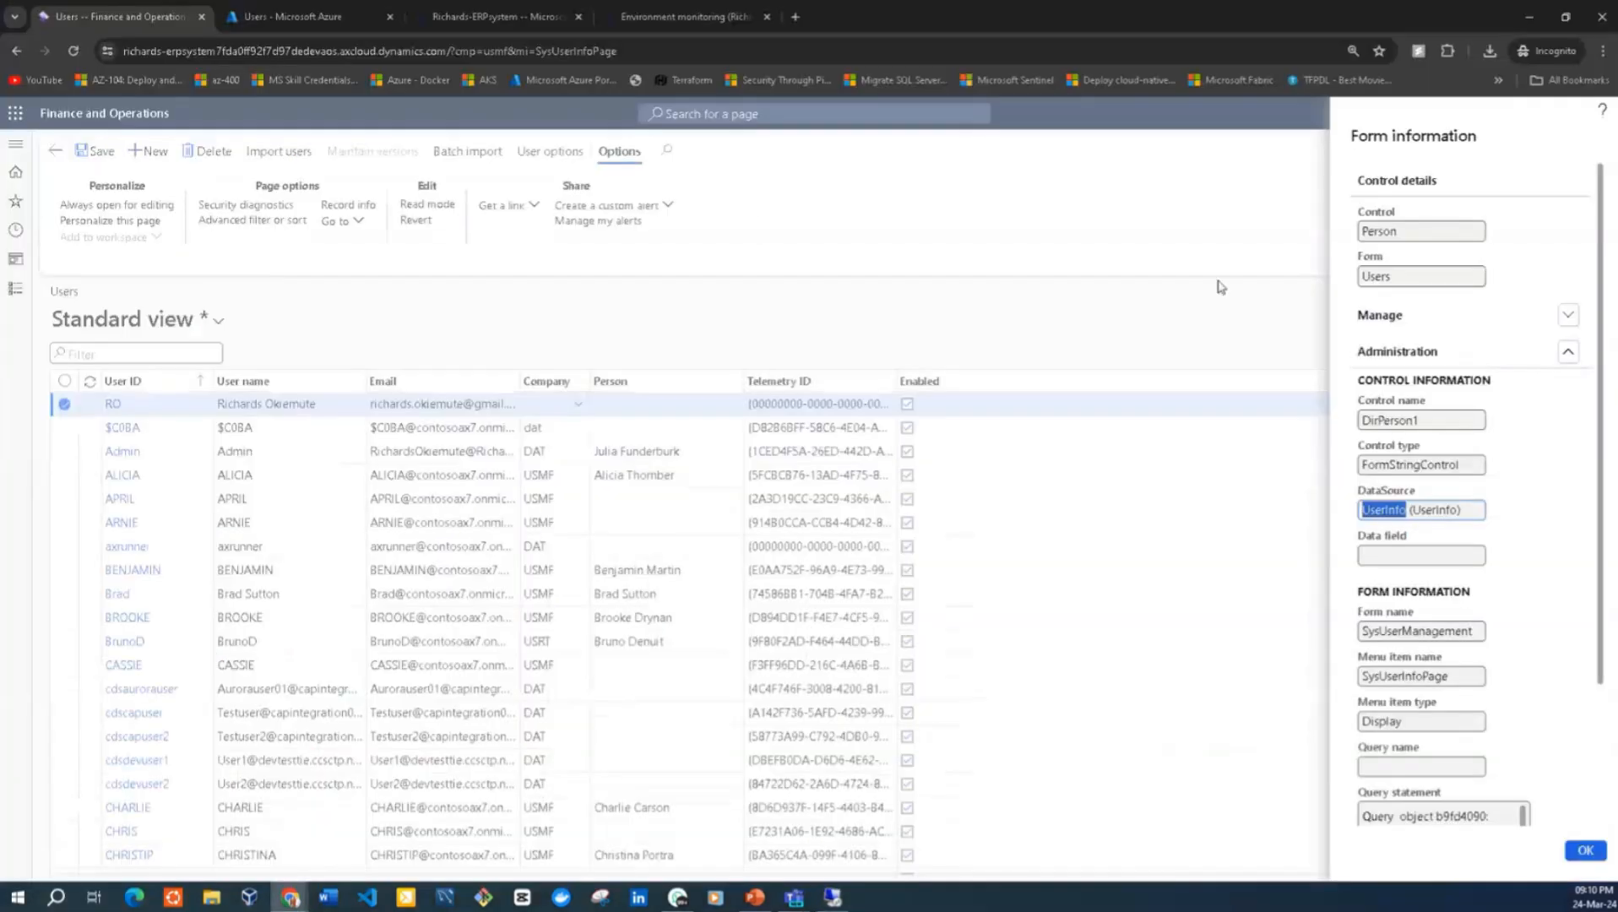
click(1583, 851)
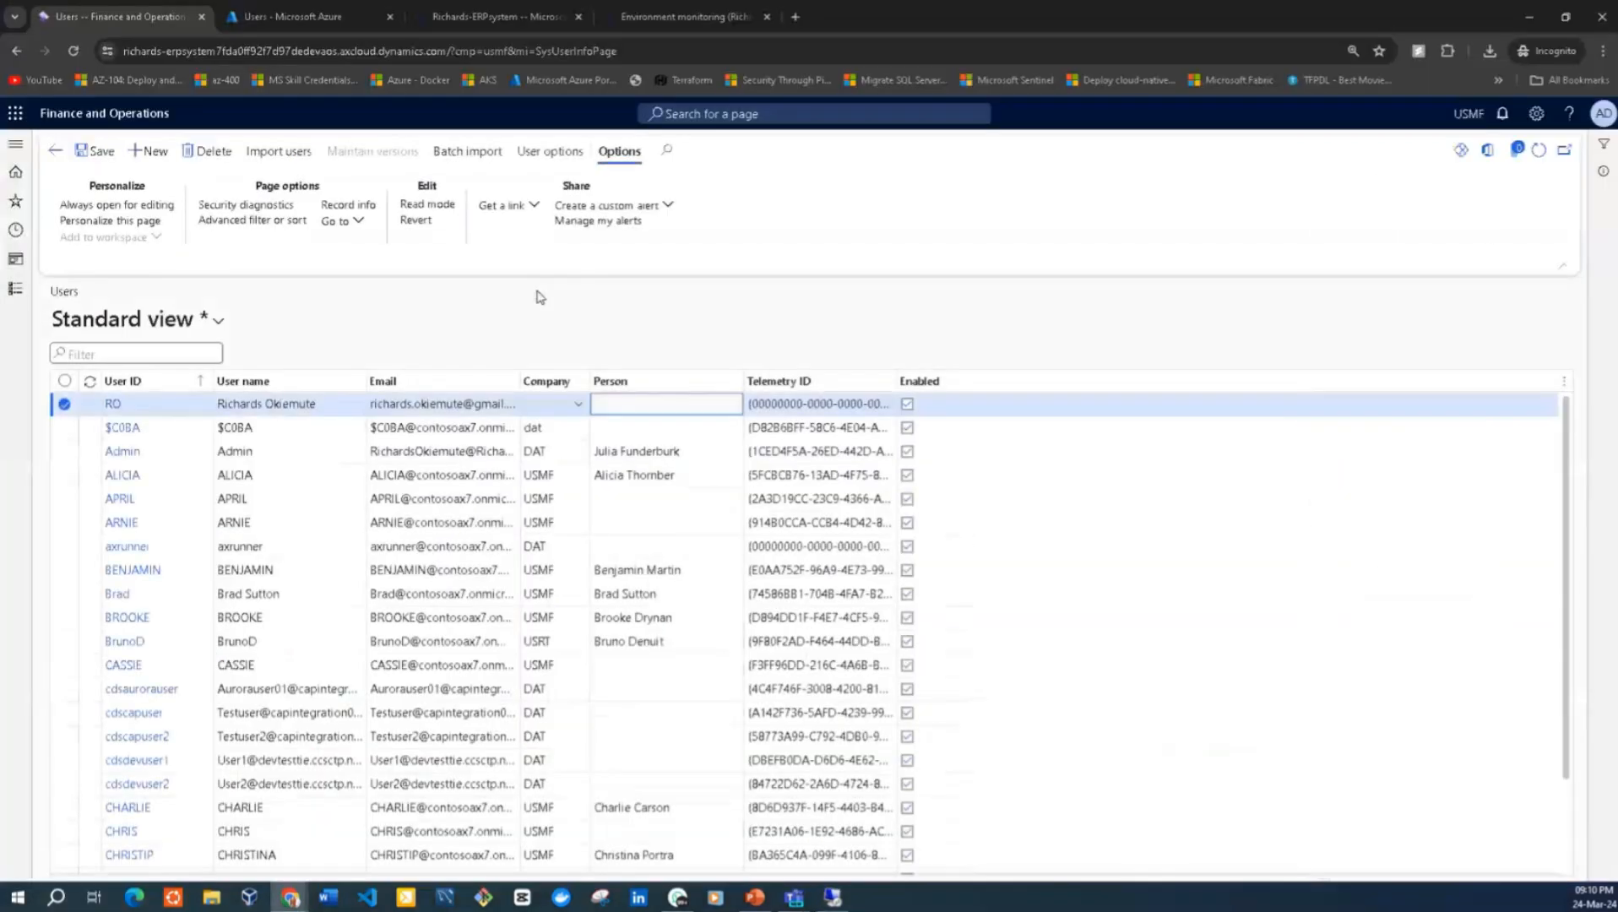